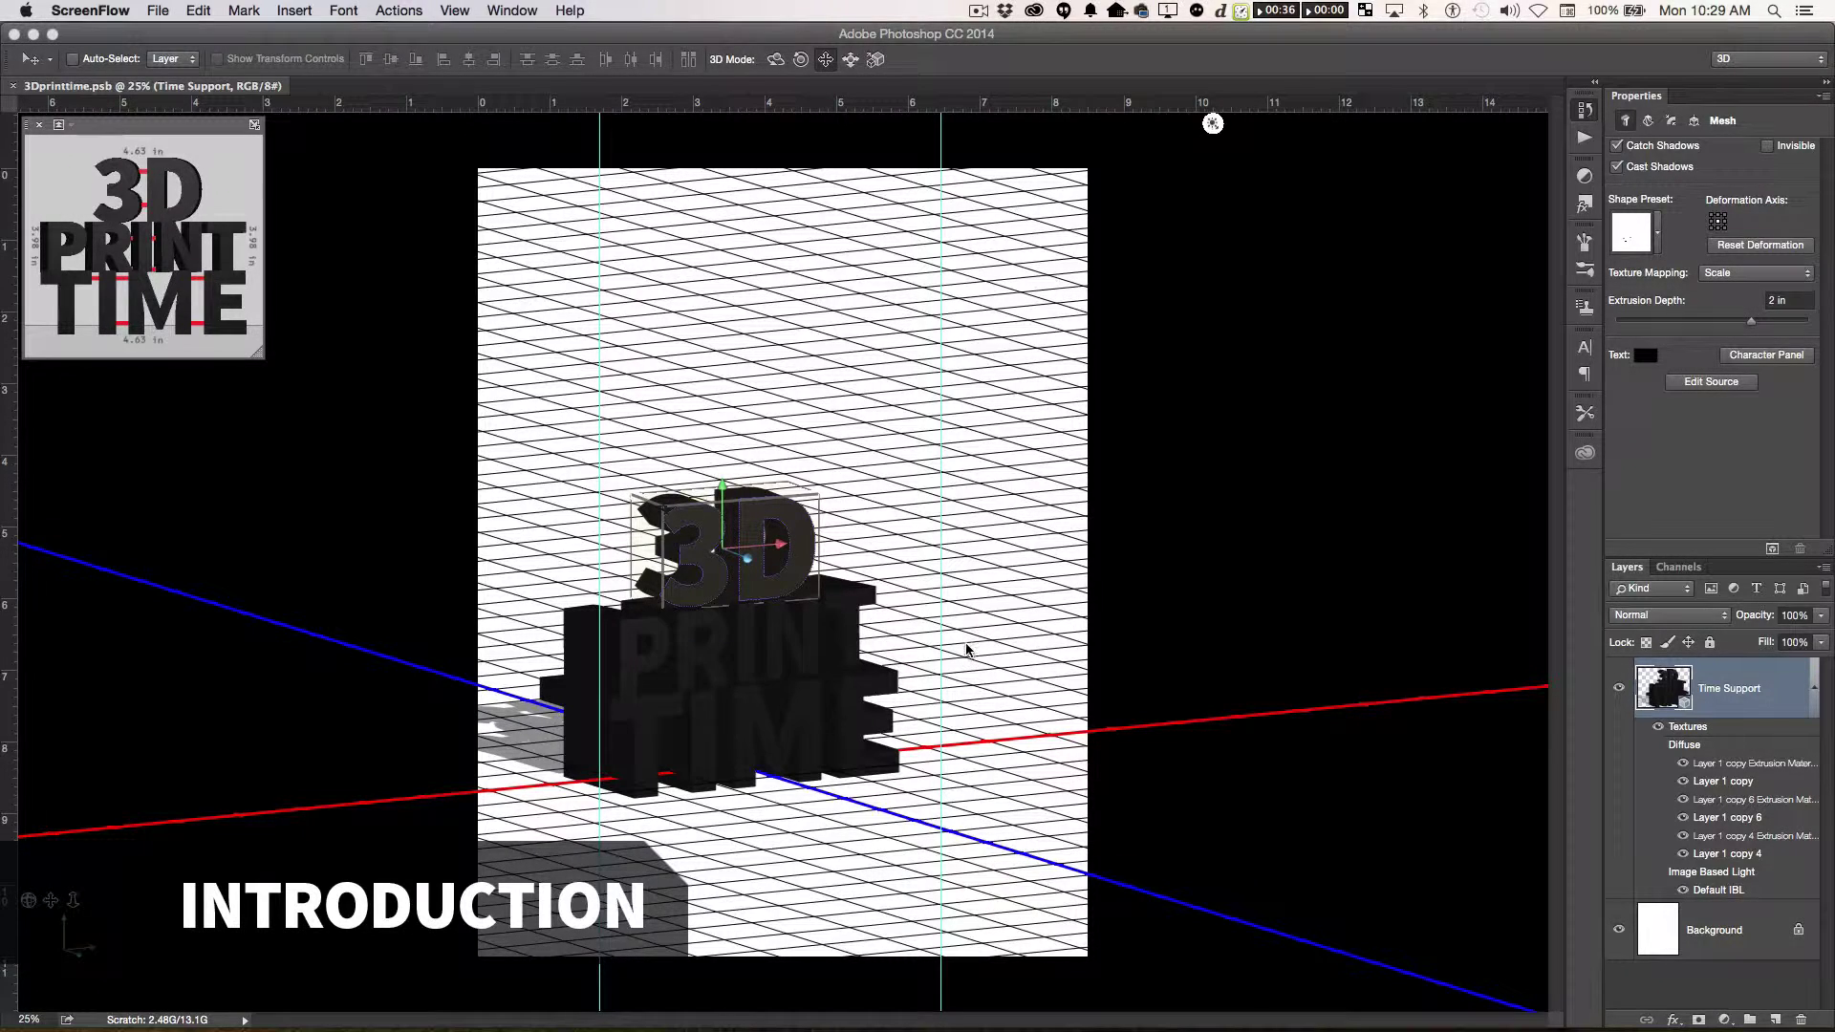
# - Select the Current View and orbit the camera around the finished stacked PRINT TIME model
pyautogui.click(973, 594)
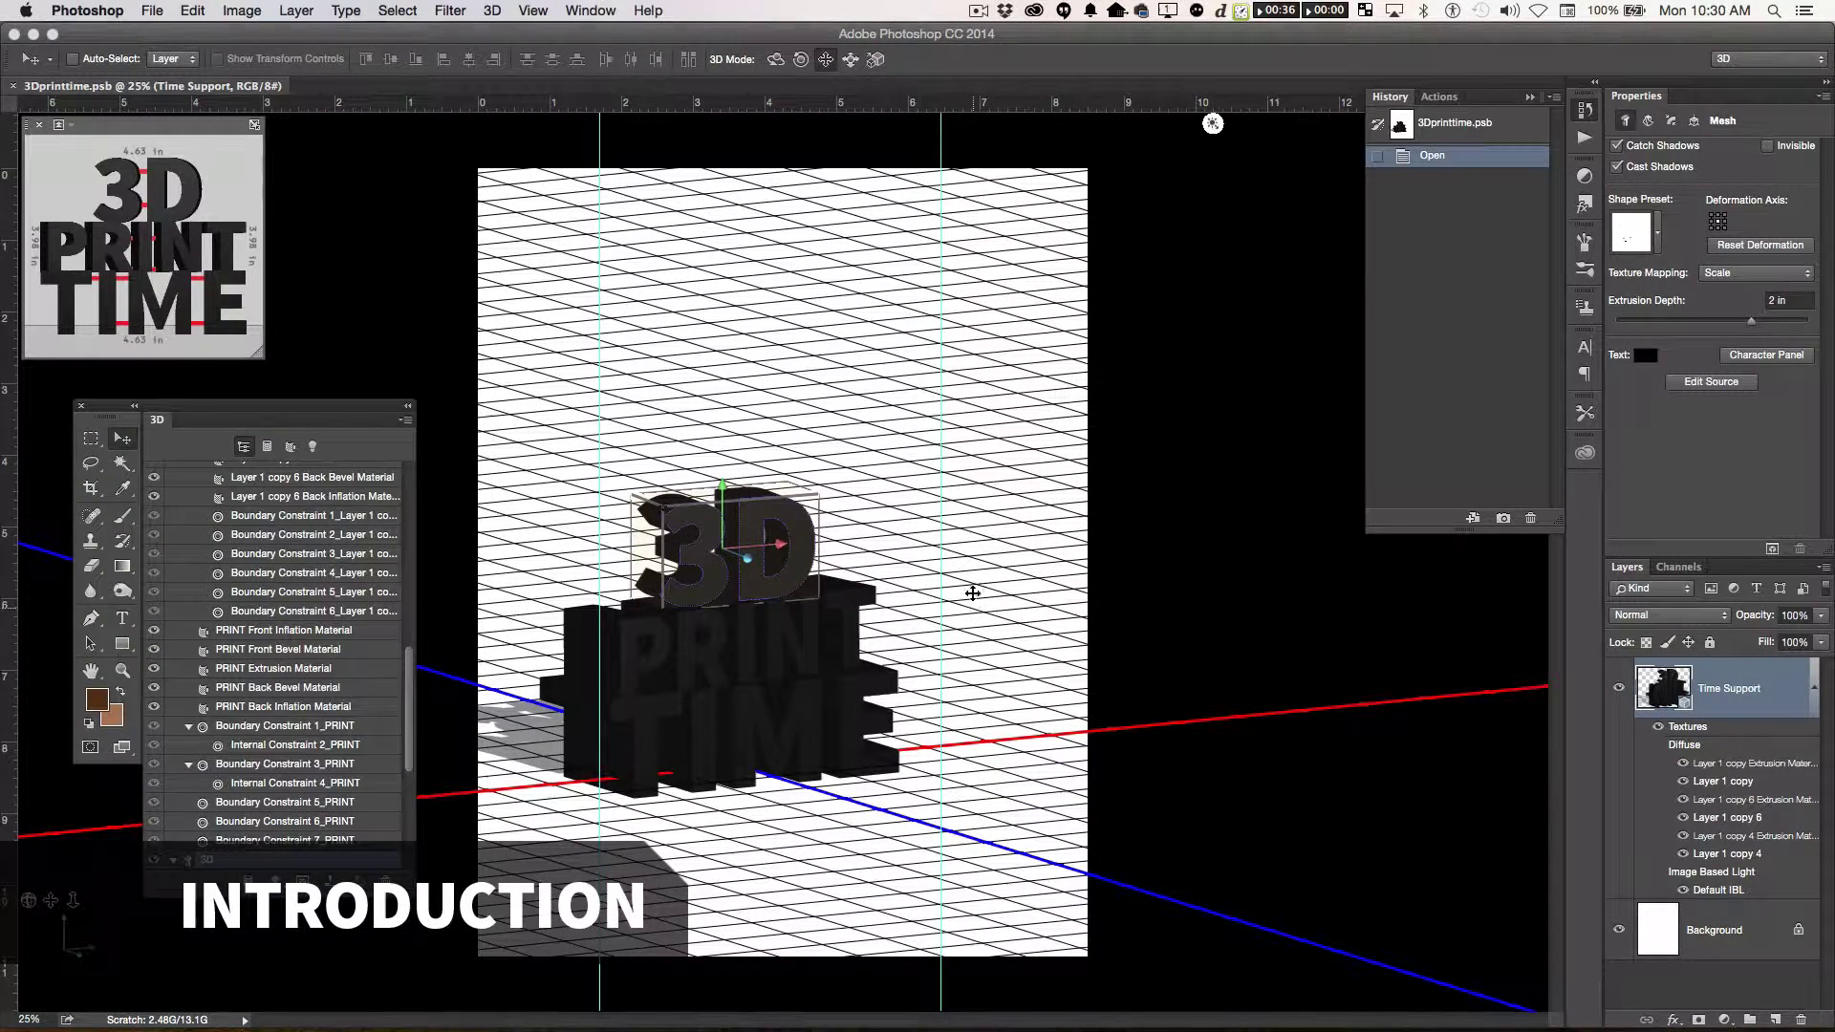
pyautogui.click(941, 586)
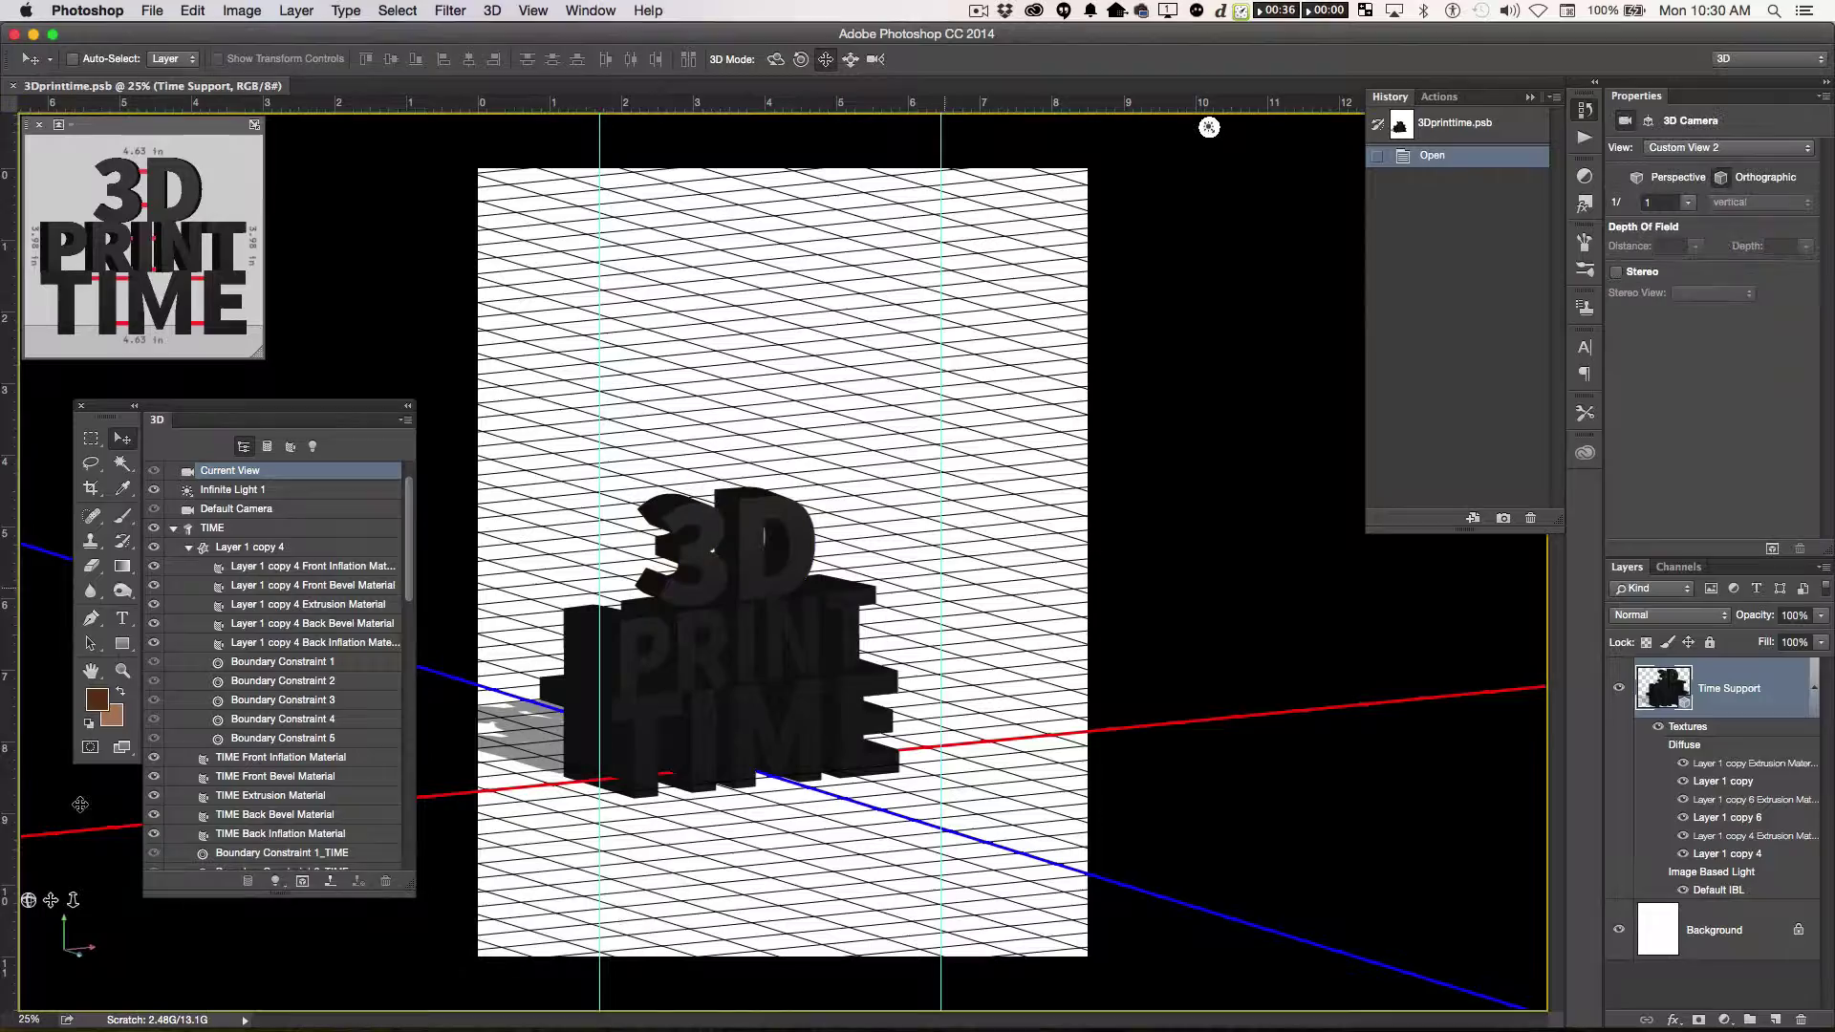
pyautogui.moveTo(653, 660)
pyautogui.mouseDown()
pyautogui.moveTo(1045, 635)
pyautogui.moveTo(891, 573)
pyautogui.moveTo(827, 612)
pyautogui.moveTo(851, 574)
pyautogui.mouseUp()
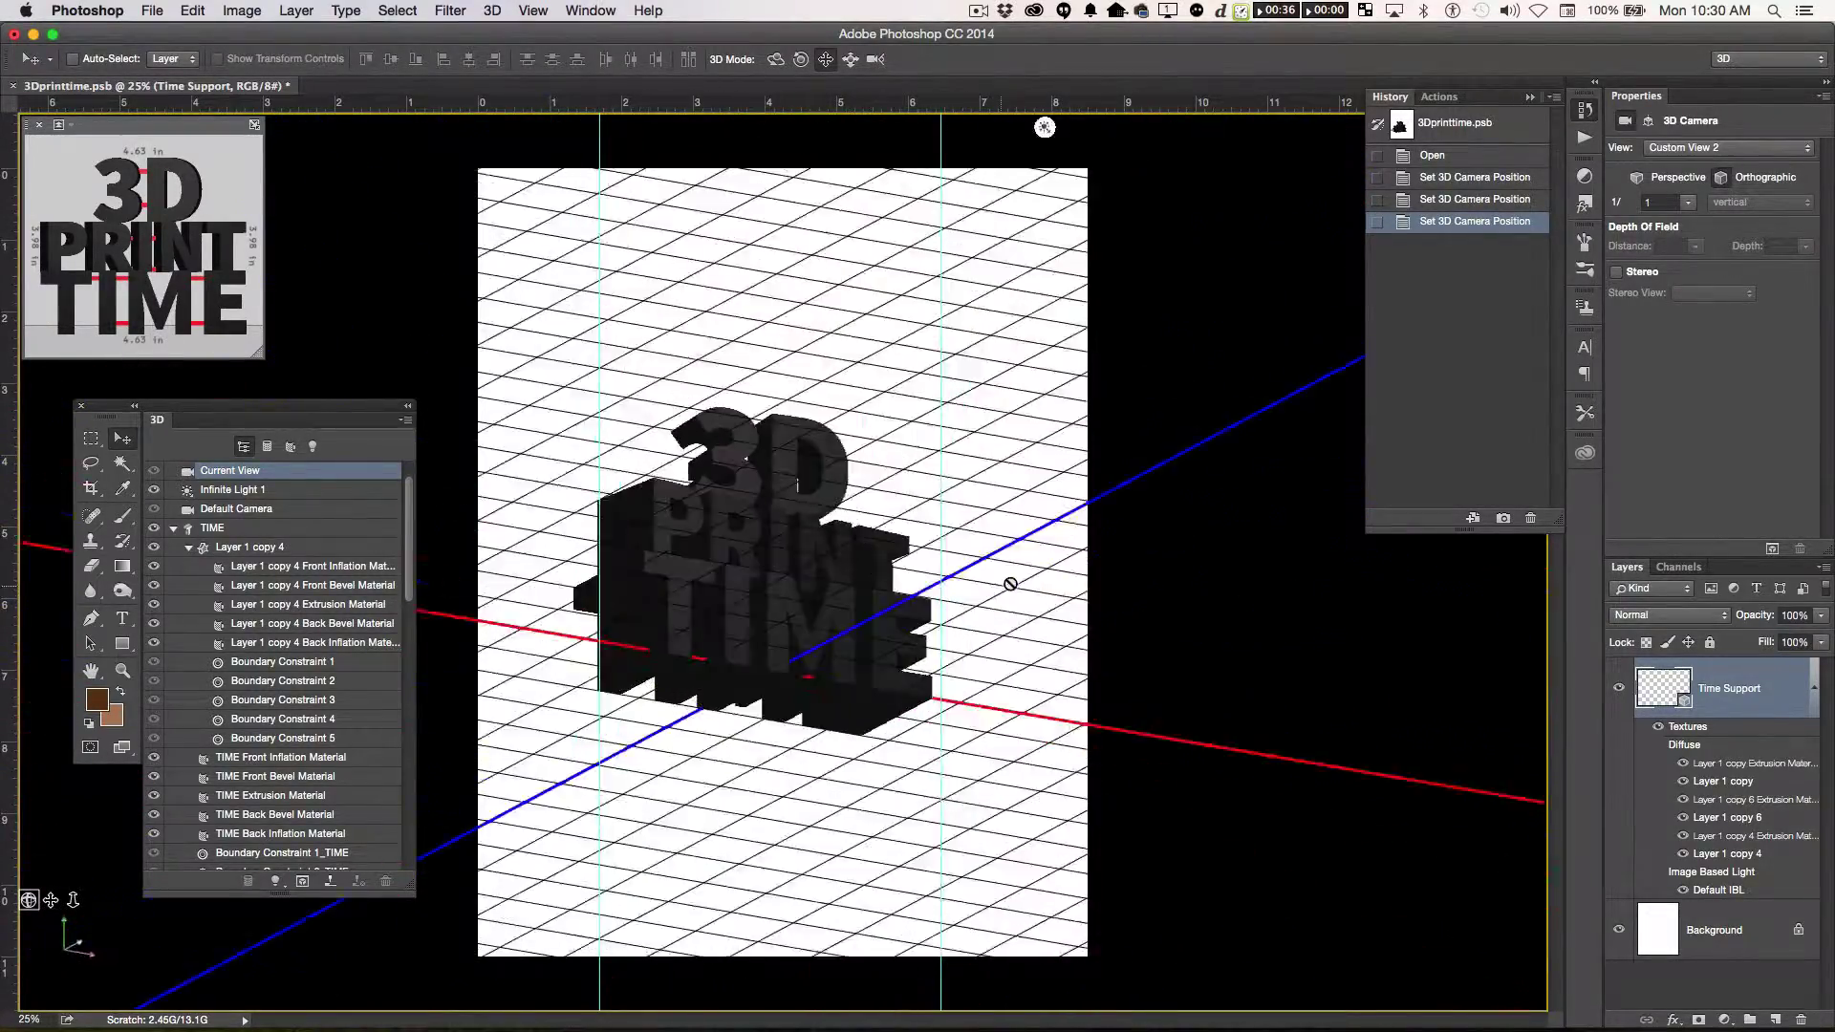
pyautogui.moveTo(851, 575); pyautogui.dragTo(950, 615)
# - Type the stacked text 'PRINT TIME' on the blank page and move the block into place
pyautogui.press('t')
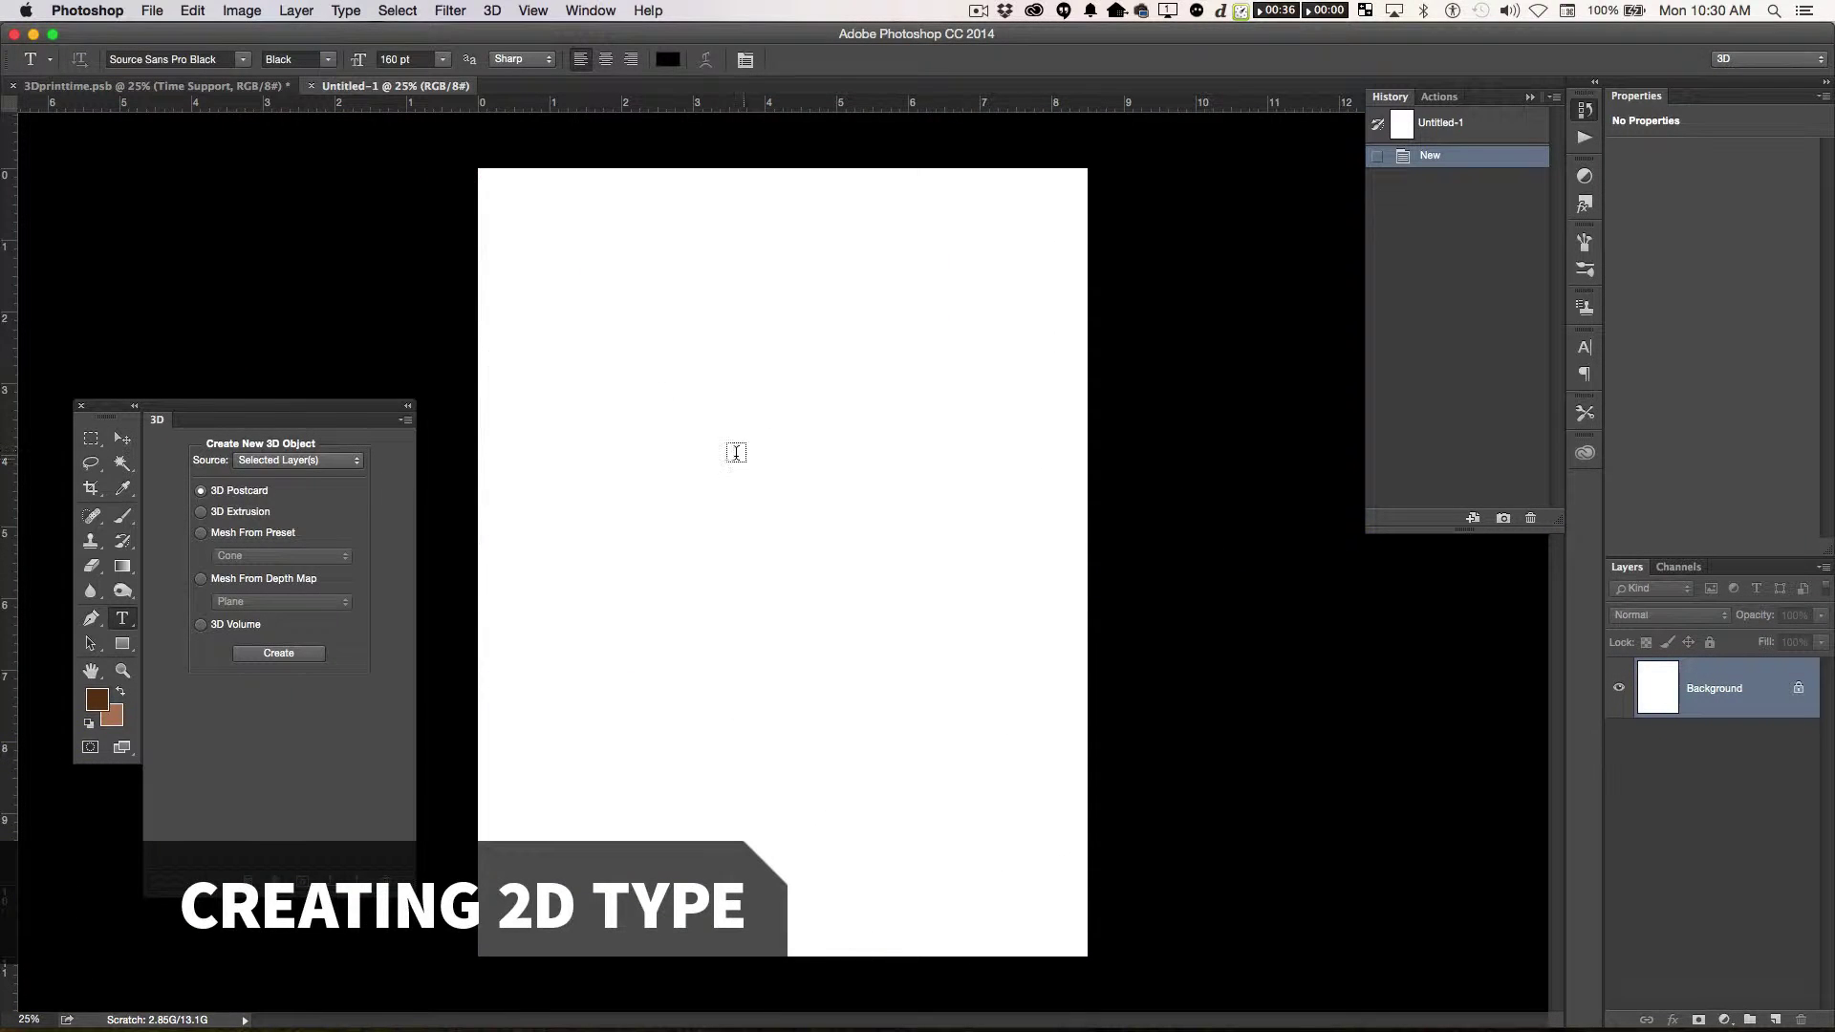
pyautogui.click(682, 366)
pyautogui.write('D')
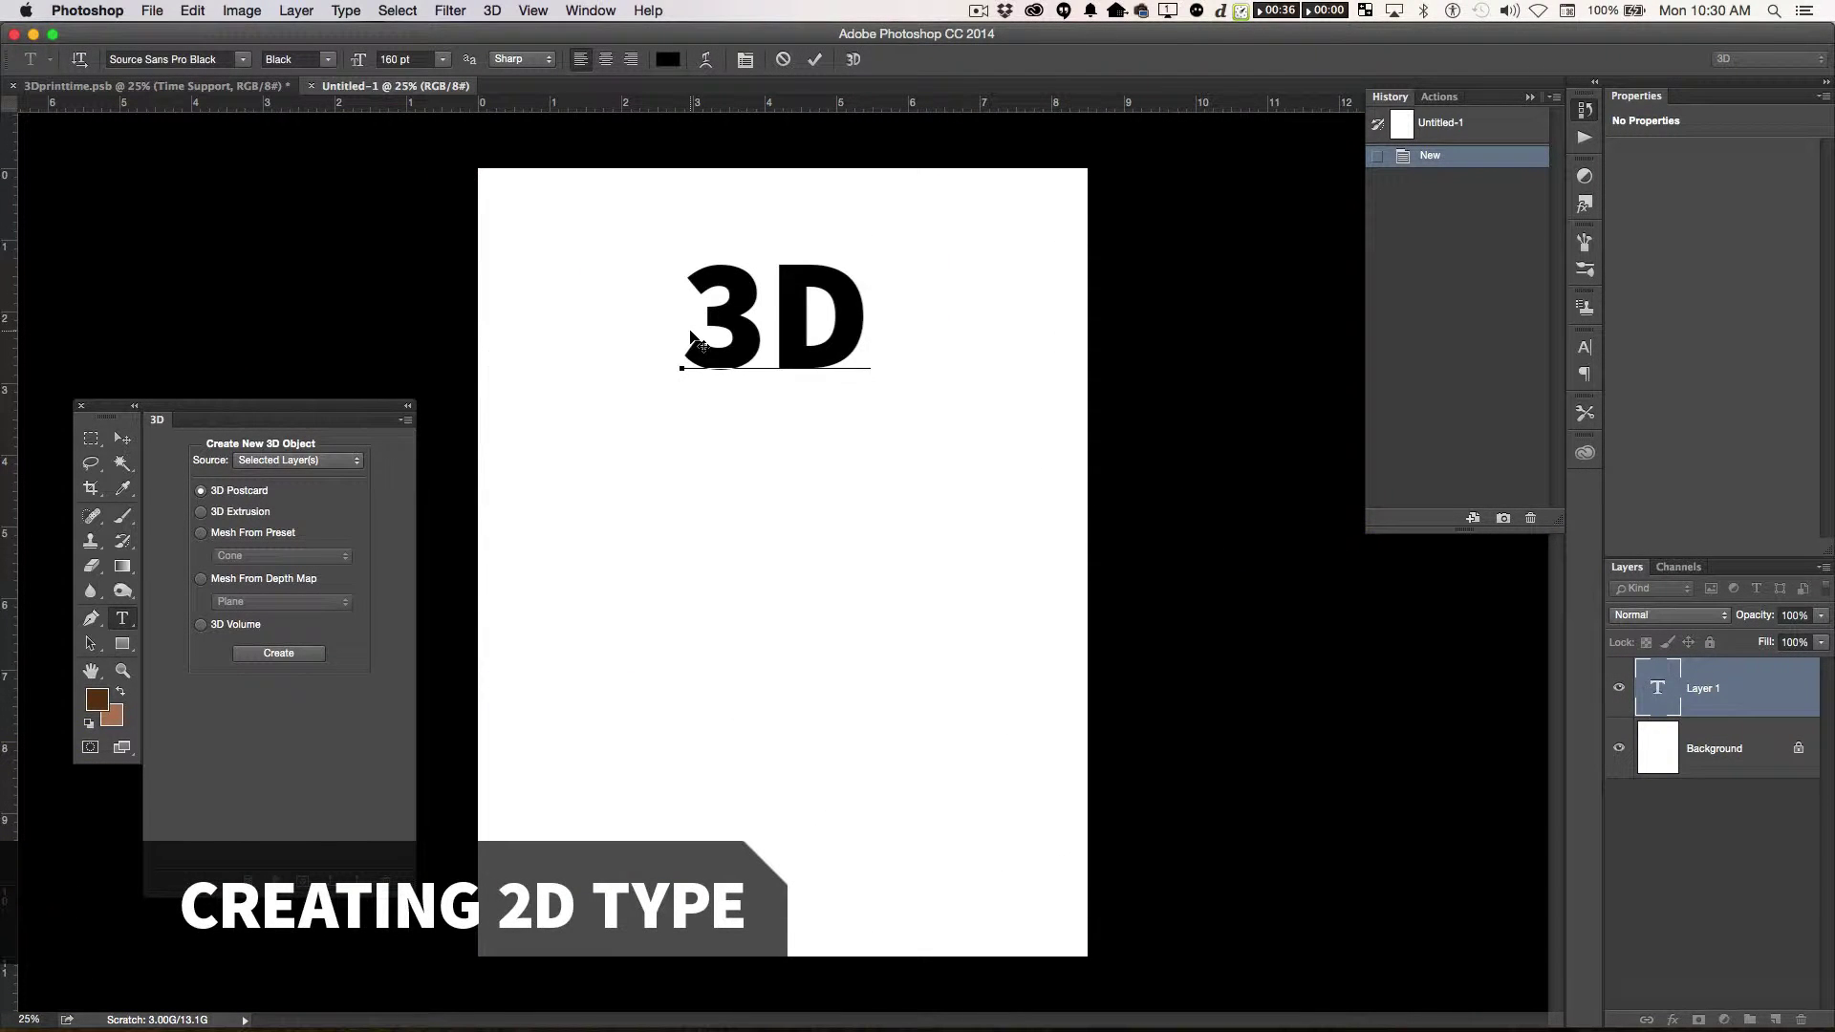
pyautogui.write('P')
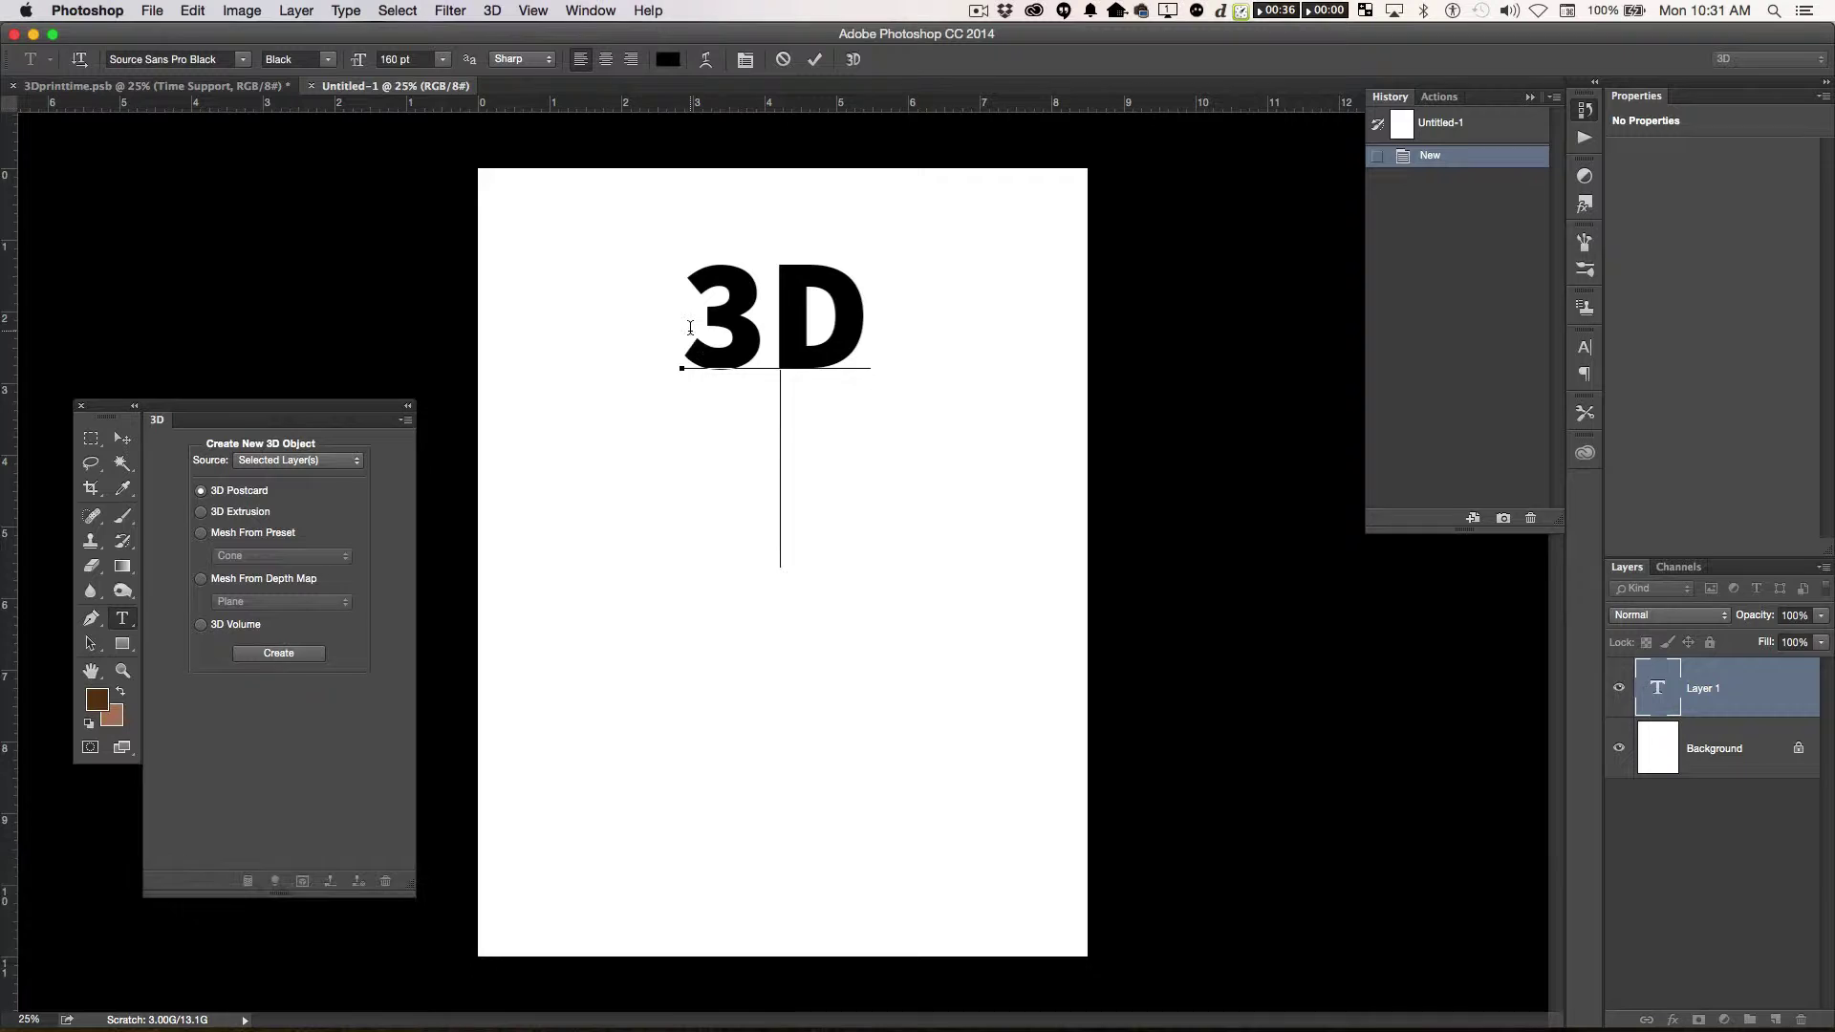
pyautogui.write('RINT Tim')
pyautogui.press('BackSpace')
pyautogui.press('BackSpace')
pyautogui.write('IME')
pyautogui.hotkey('ctrl', 'Return')
pyautogui.press('v')
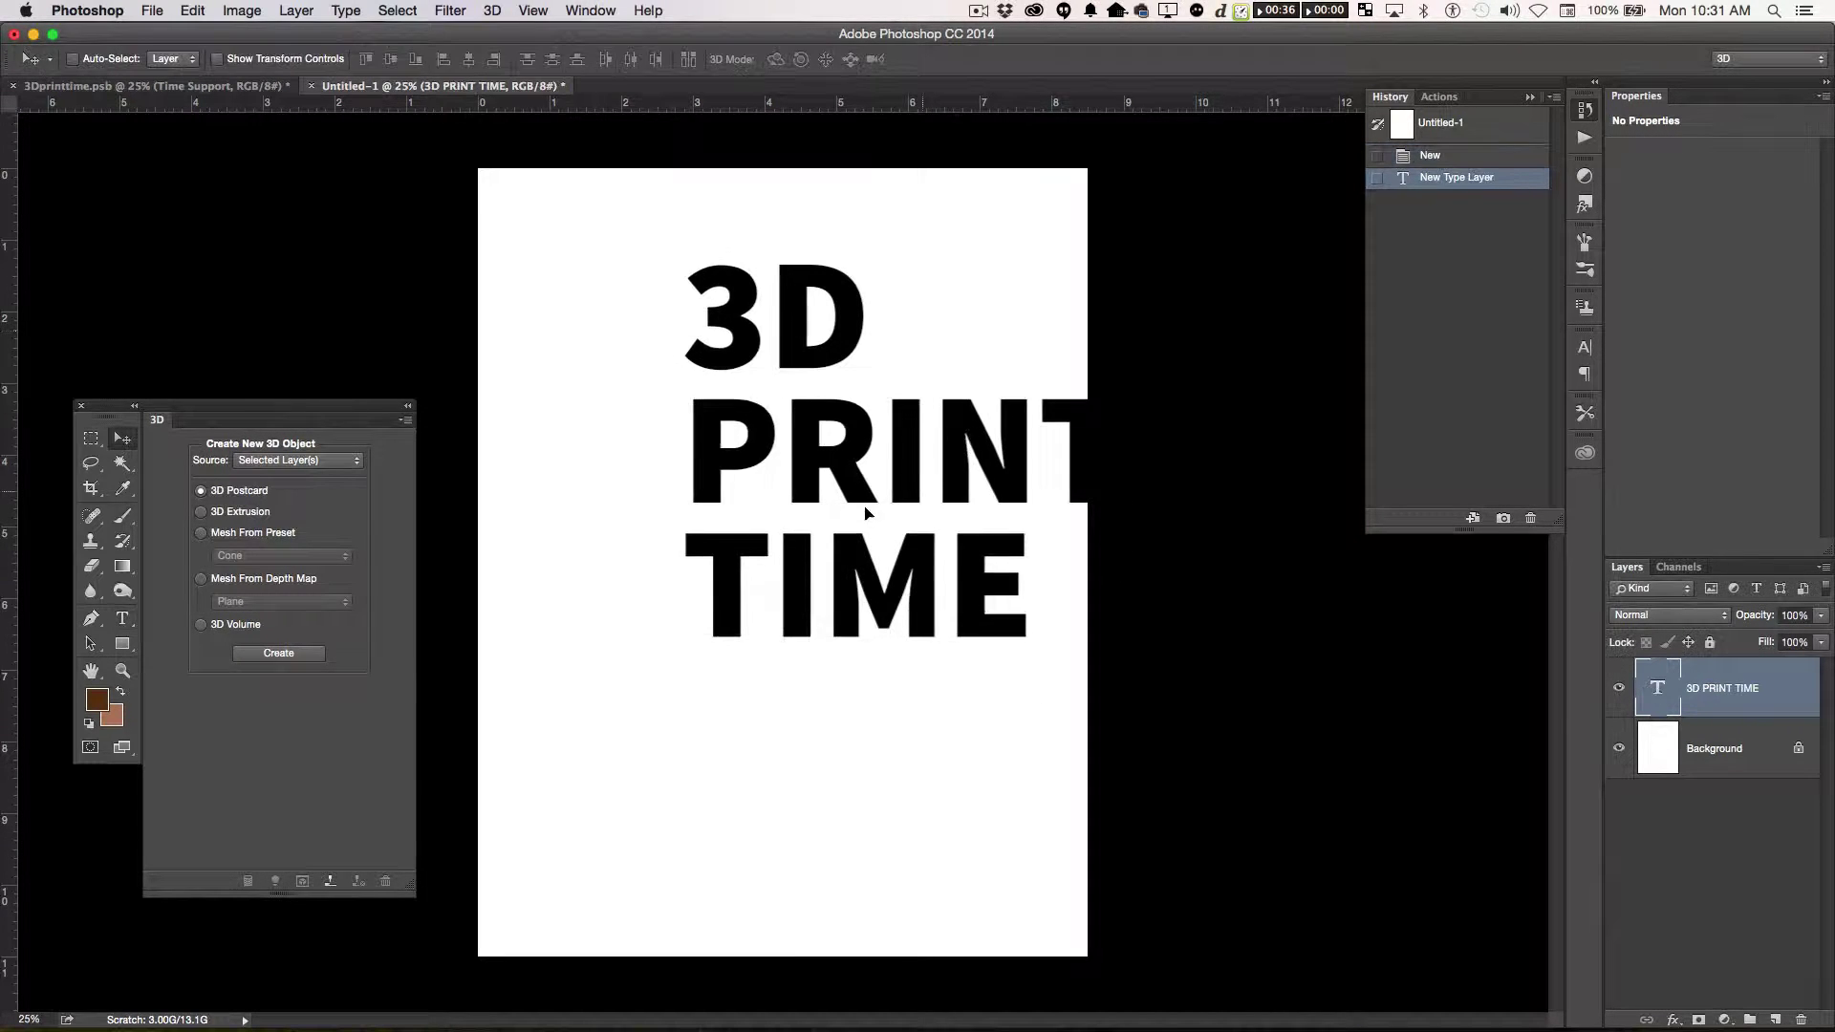
pyautogui.moveTo(860, 513); pyautogui.dragTo(751, 587)
# - Set the text size to 205 pt and nudge the block down slightly
pyautogui.doubleClick(1659, 688)
pyautogui.click(426, 61)
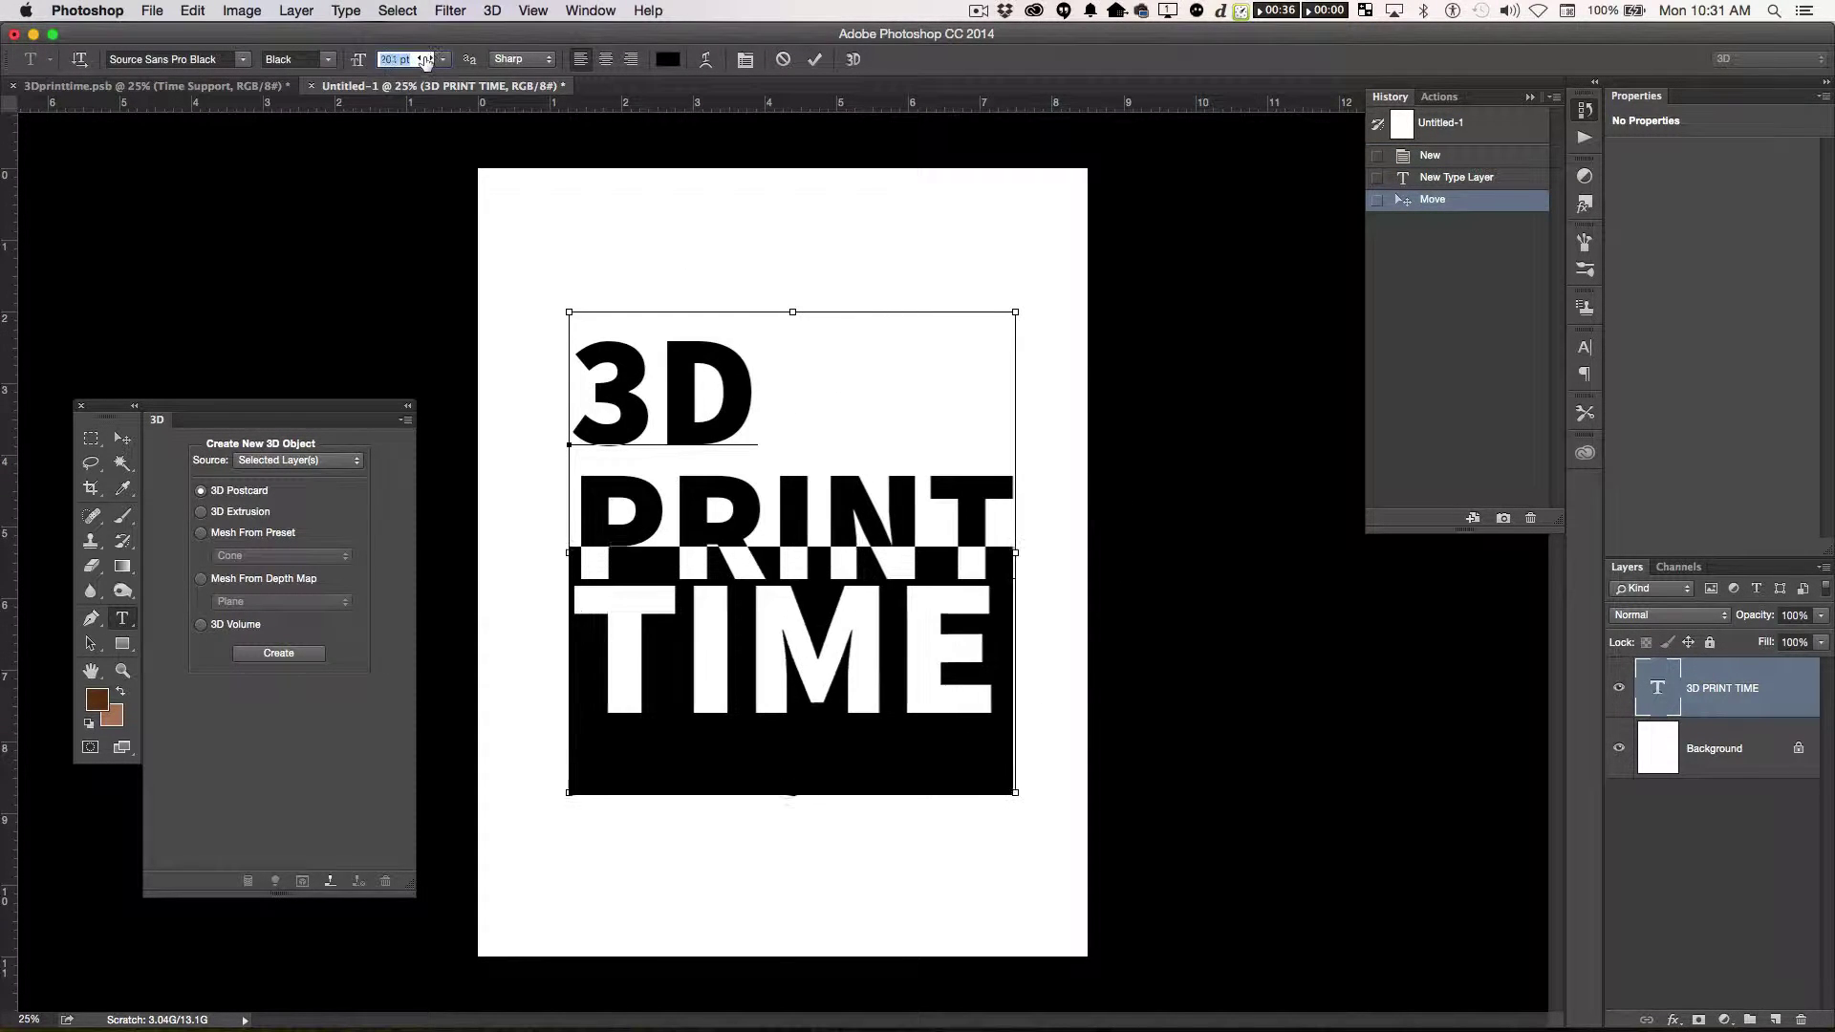
pyautogui.write('210')
pyautogui.press('Return')
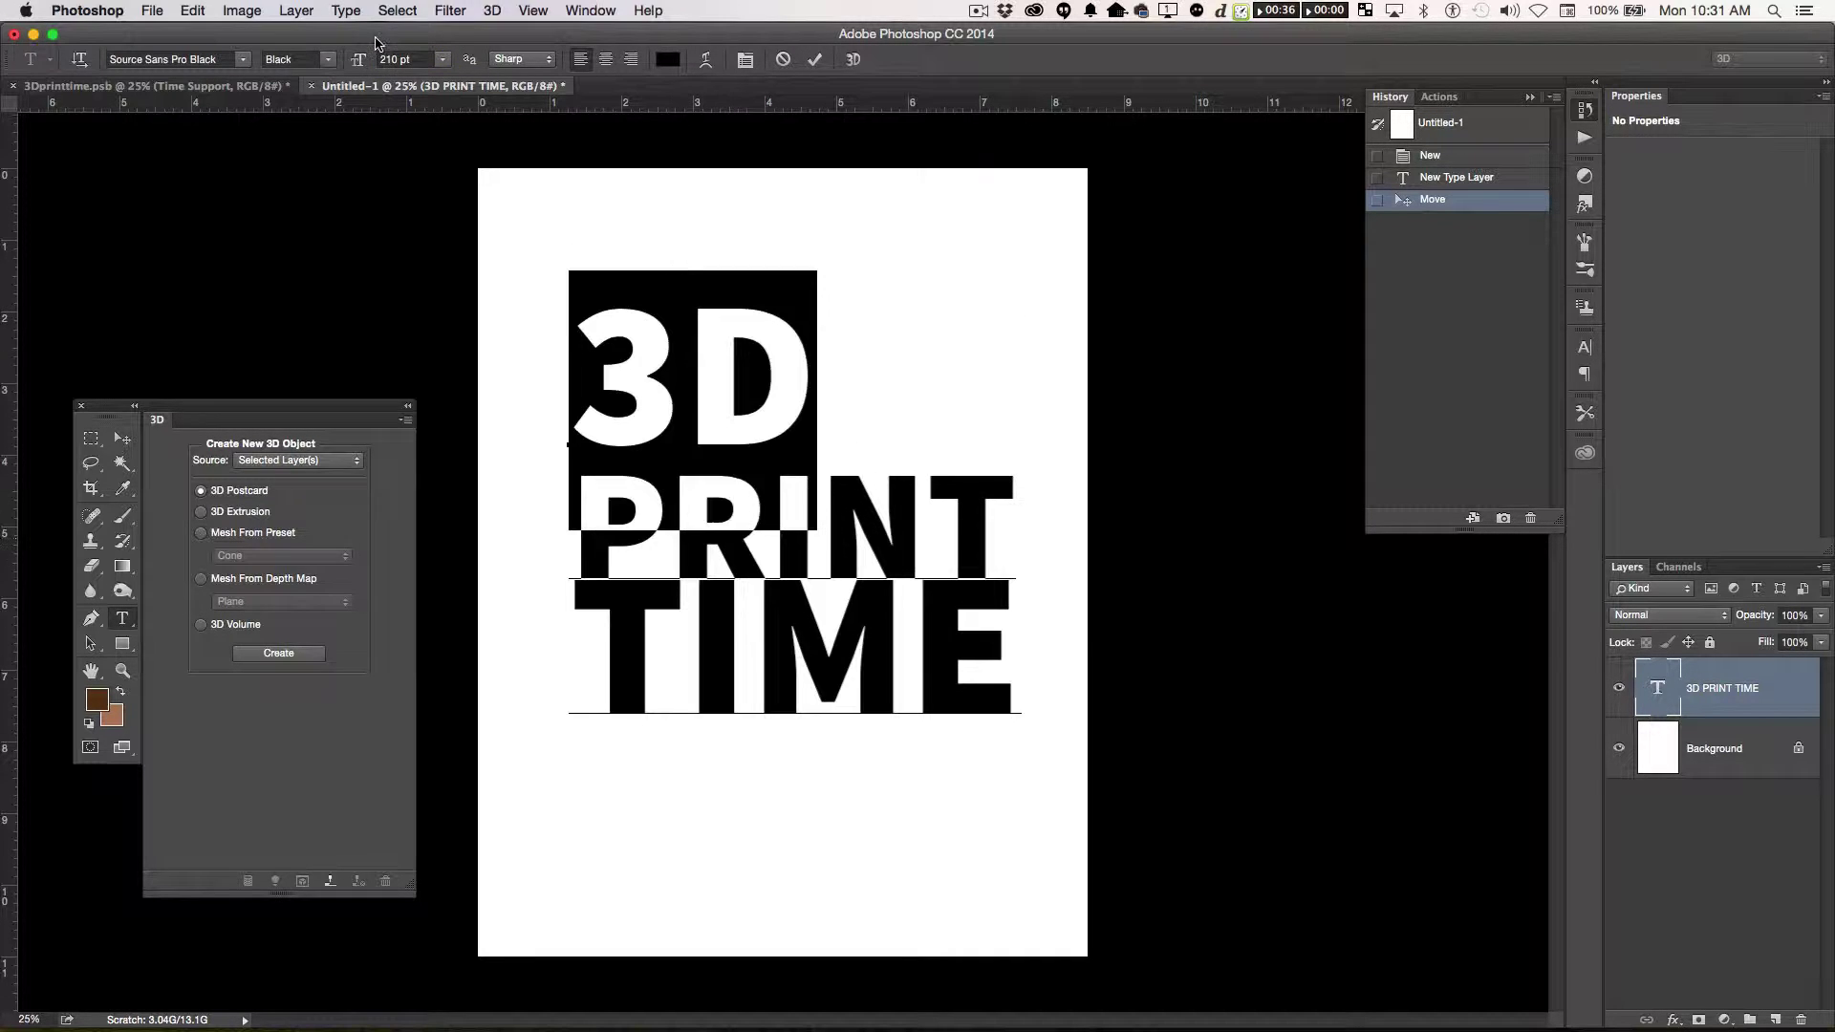
pyautogui.write('205pt')
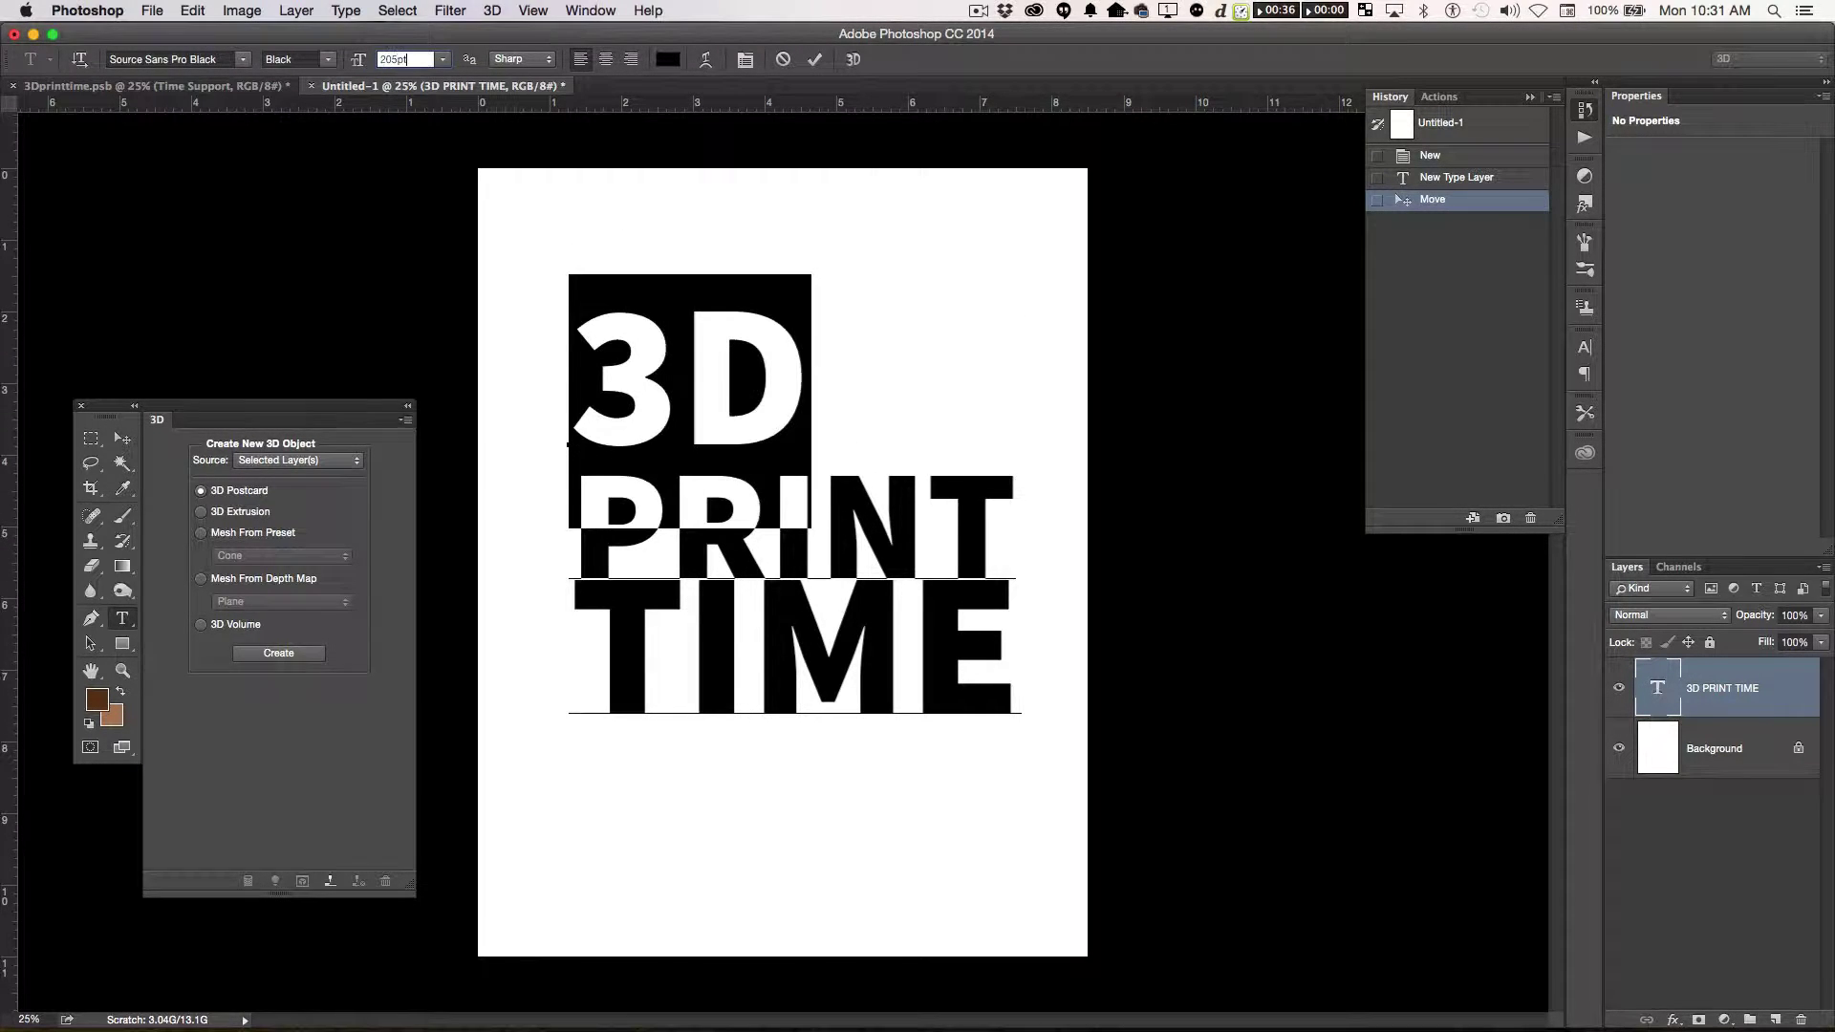
pyautogui.click(114, 438)
pyautogui.moveTo(1004, 286); pyautogui.dragTo(1001, 318)
pyautogui.doubleClick(1658, 687)
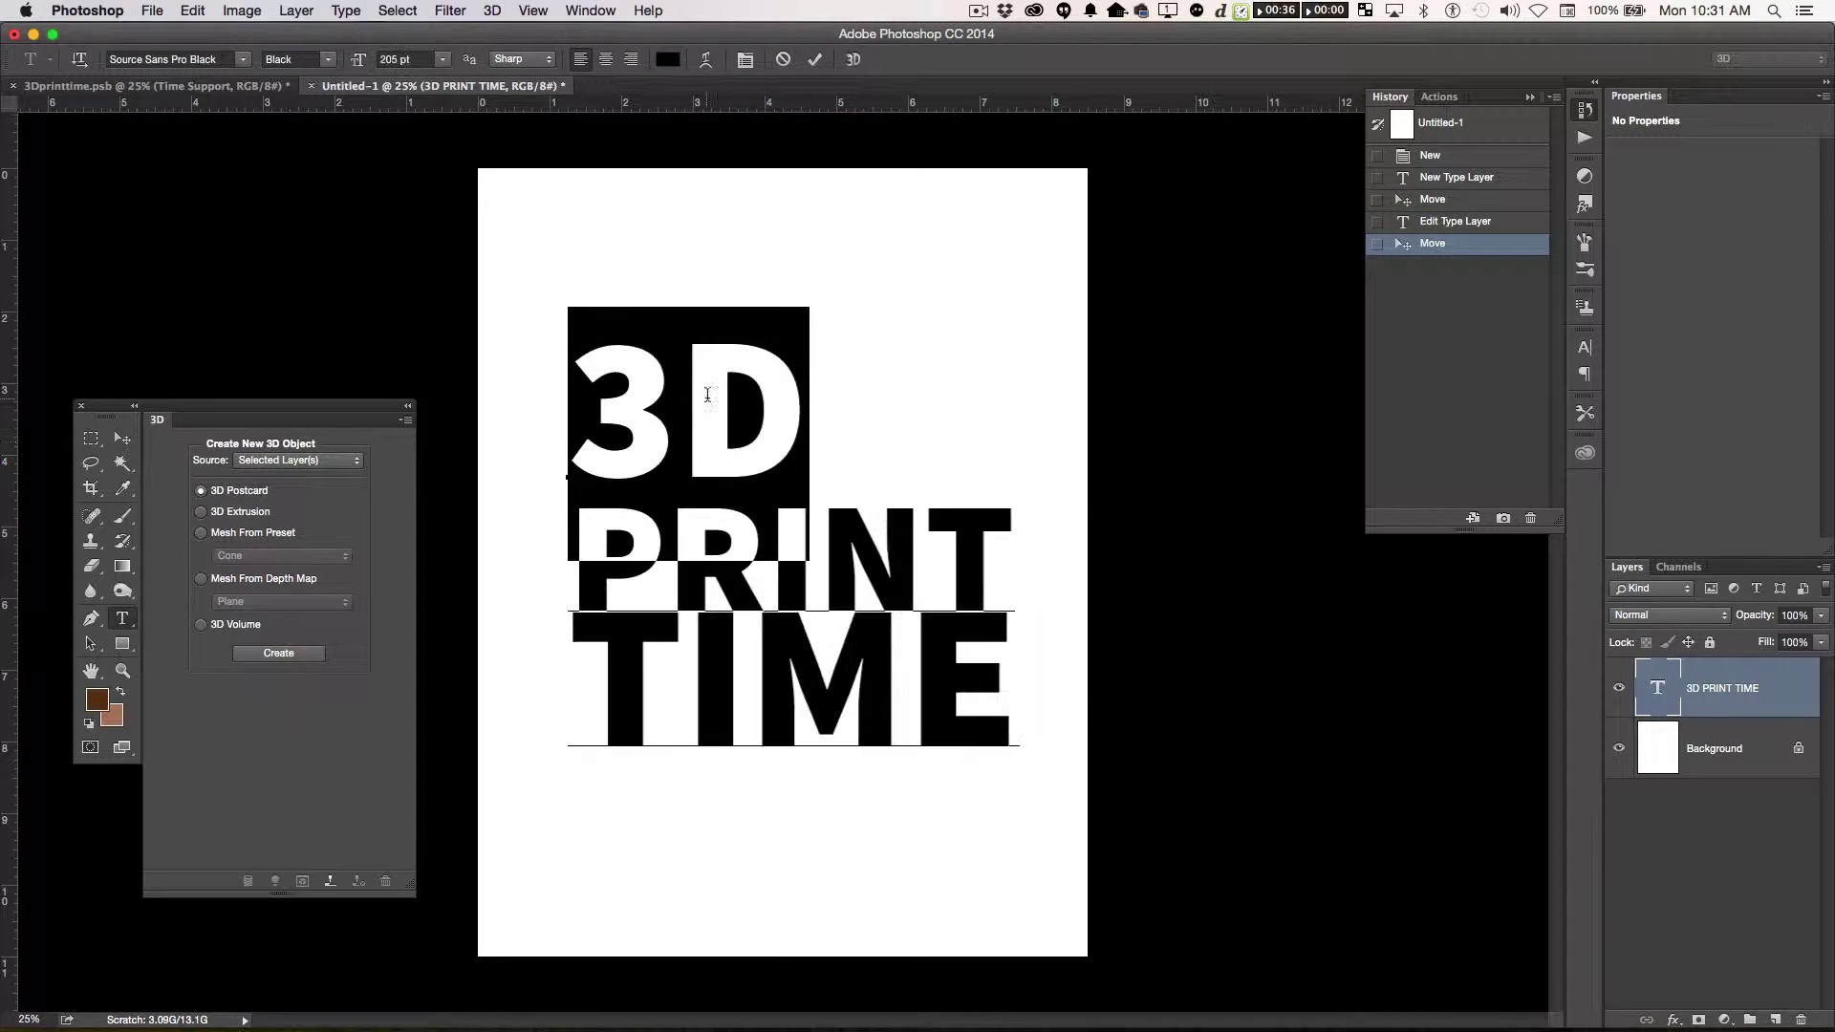
pyautogui.click(1673, 666)
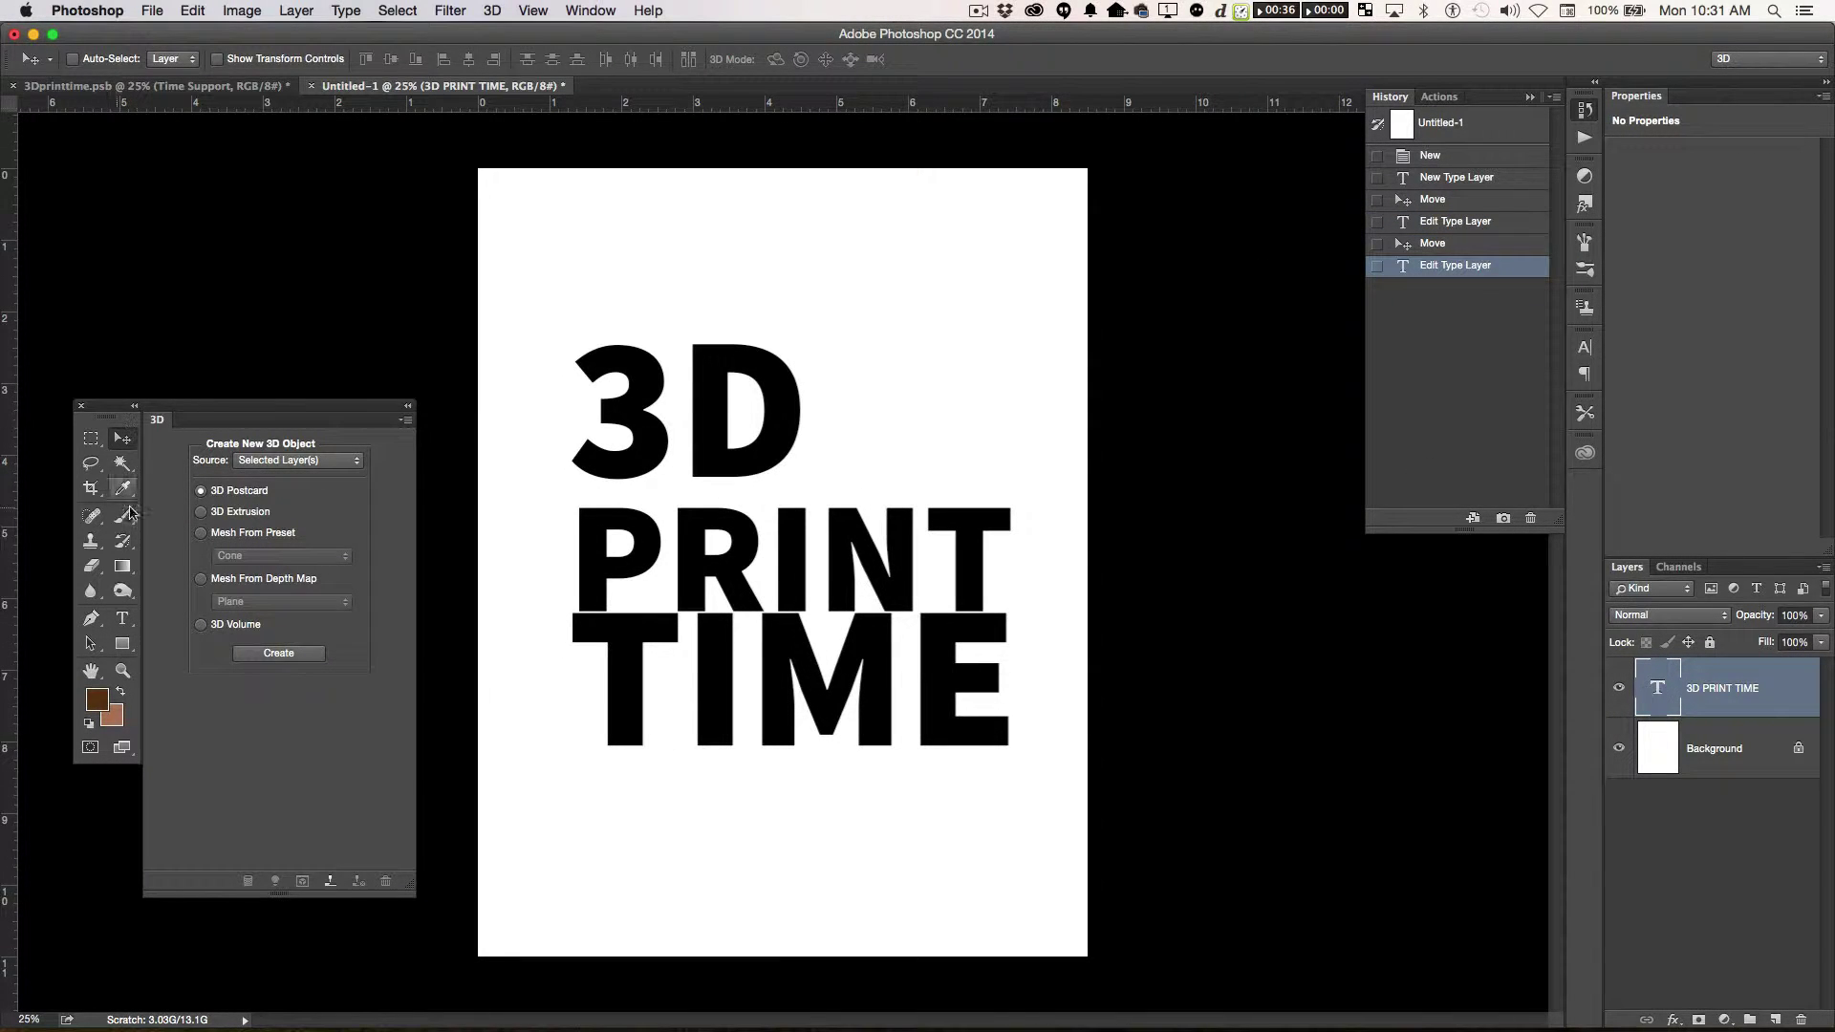
# - Delete the 3D line and retype '3D' as its own text layer above
pyautogui.doubleClick(1659, 687)
pyautogui.doubleClick(674, 420)
pyautogui.press('BackSpace')
pyautogui.press('super+Return')
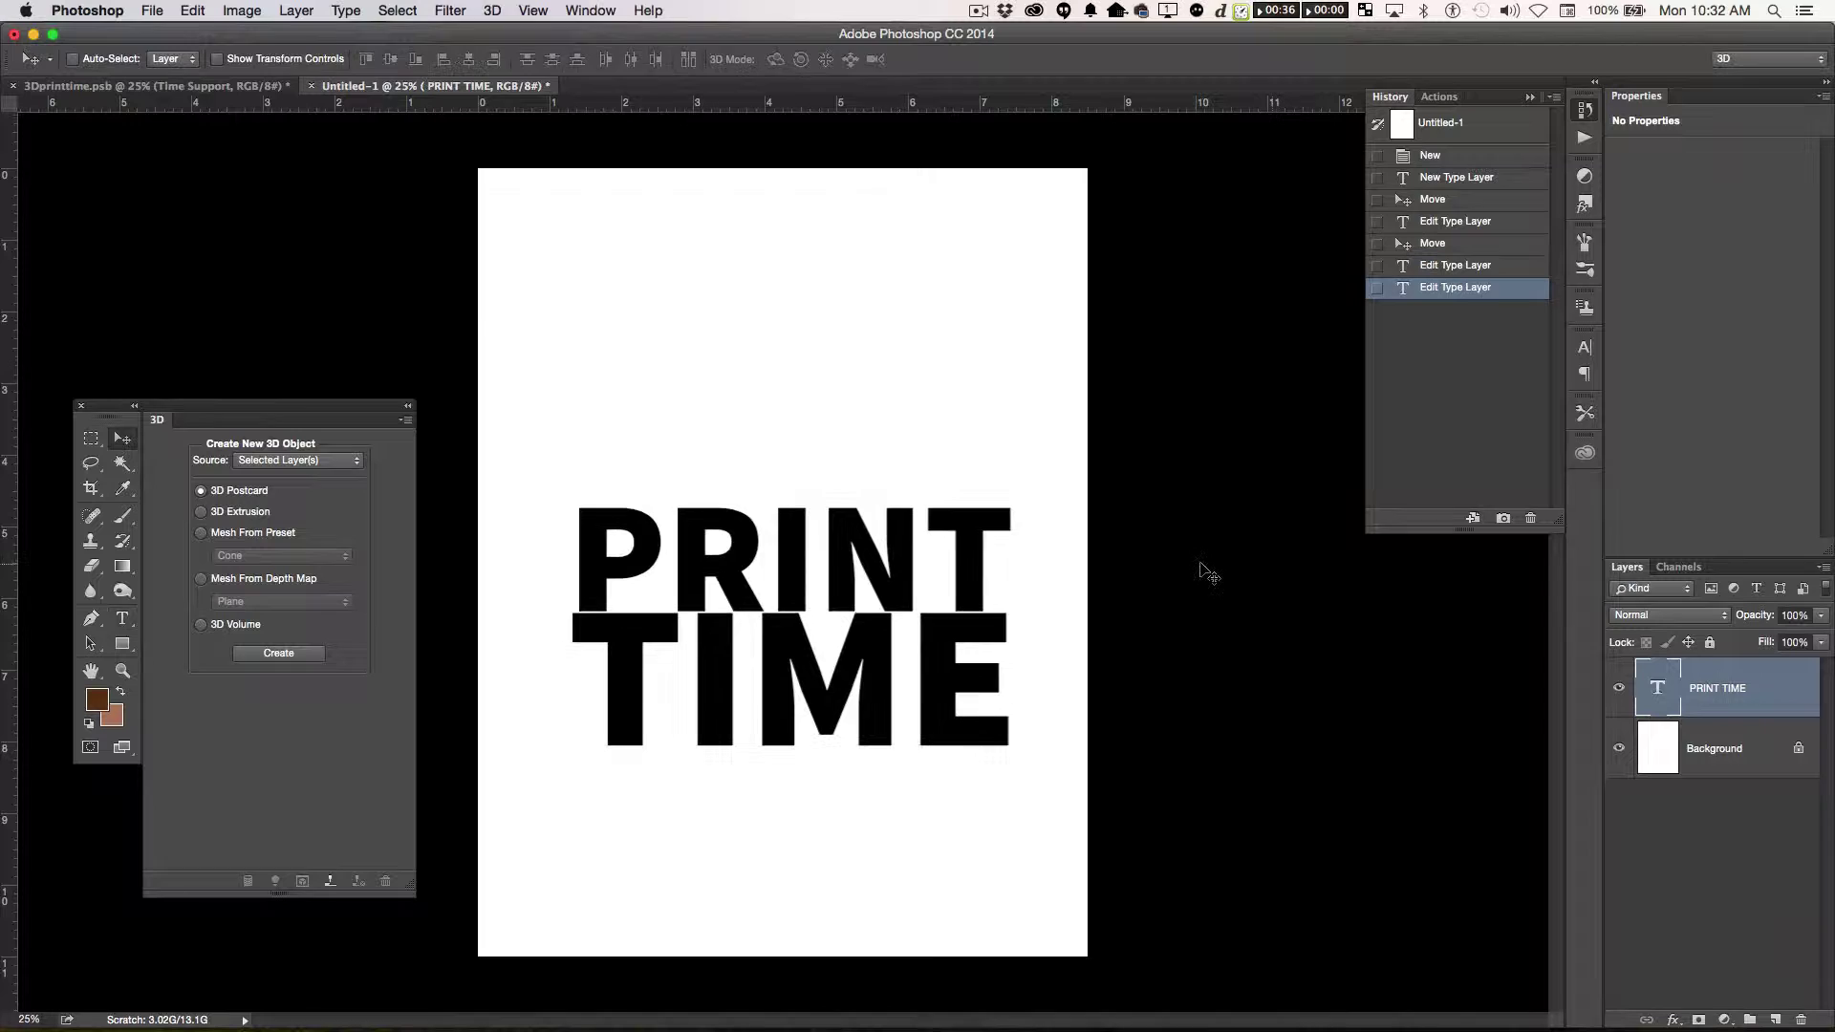
pyautogui.press('t')
pyautogui.click(627, 328)
pyautogui.click(666, 322)
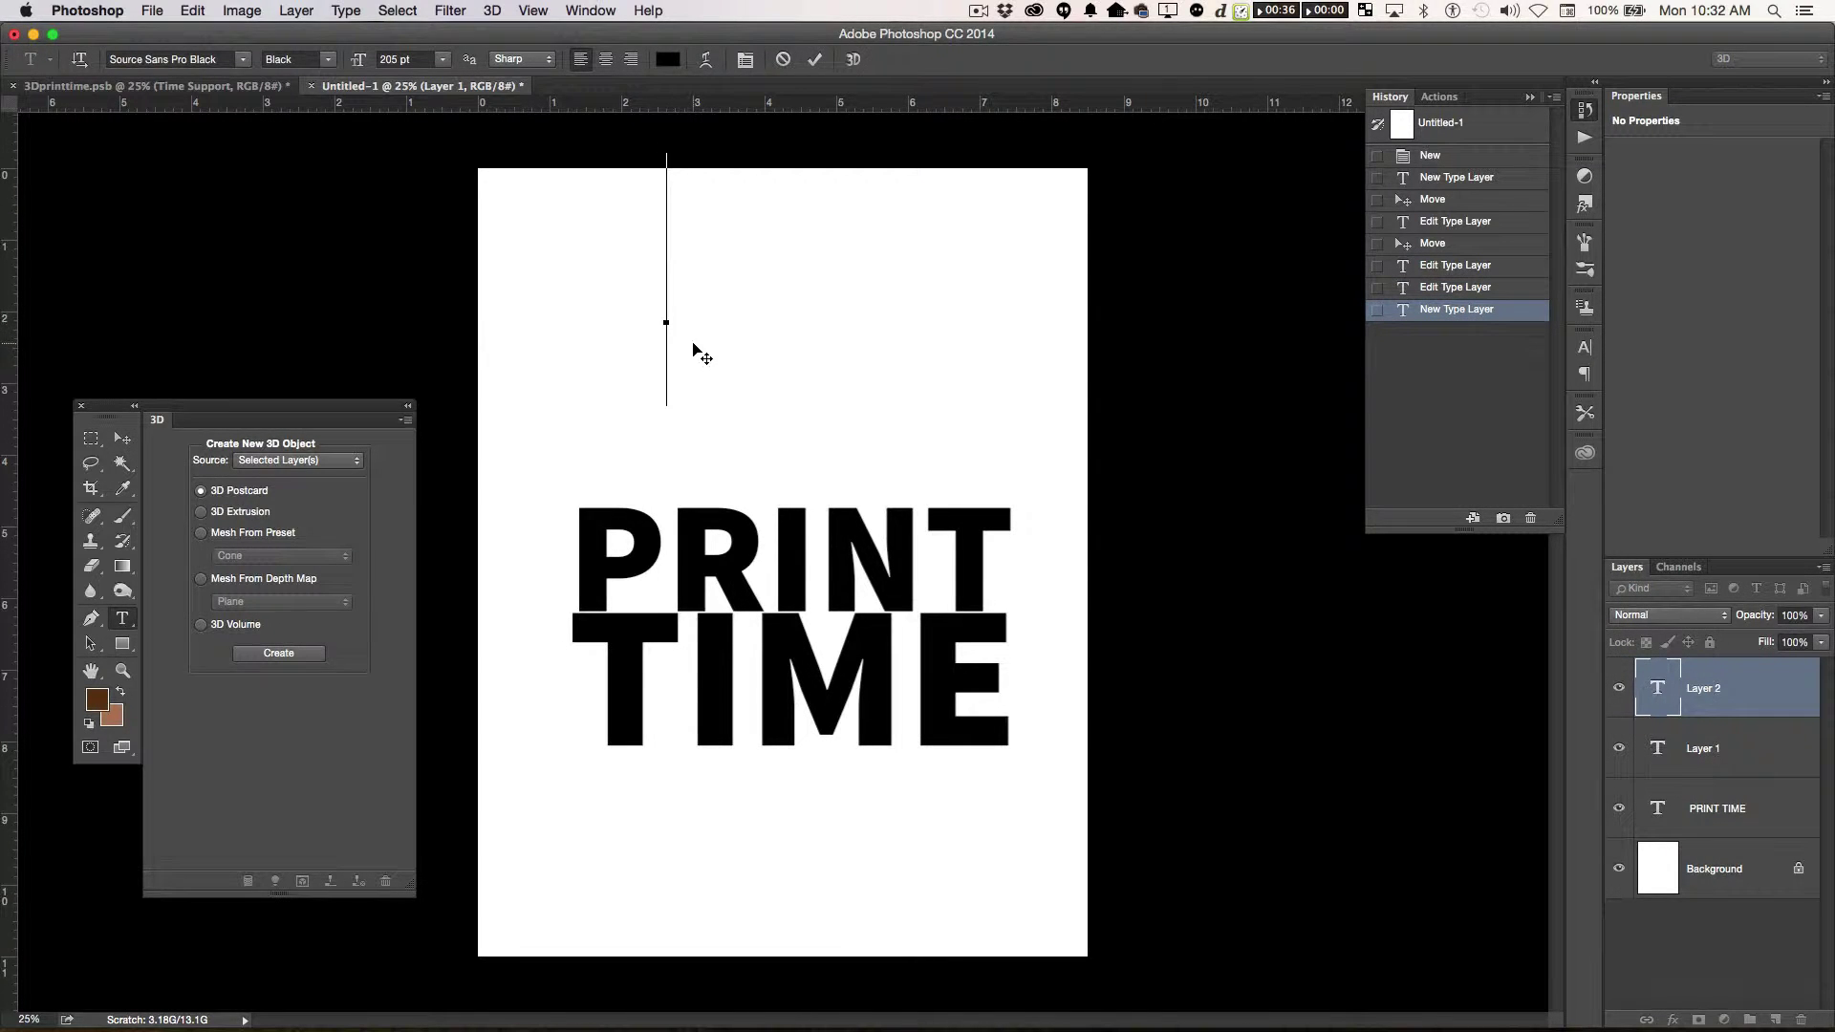
pyautogui.write('3D')
pyautogui.moveTo(851, 244); pyautogui.dragTo(836, 301)
# - Cut PRINT out of the PRINT TIME text and paste it into its own text layer
pyautogui.click(897, 542)
pyautogui.press('super+a')
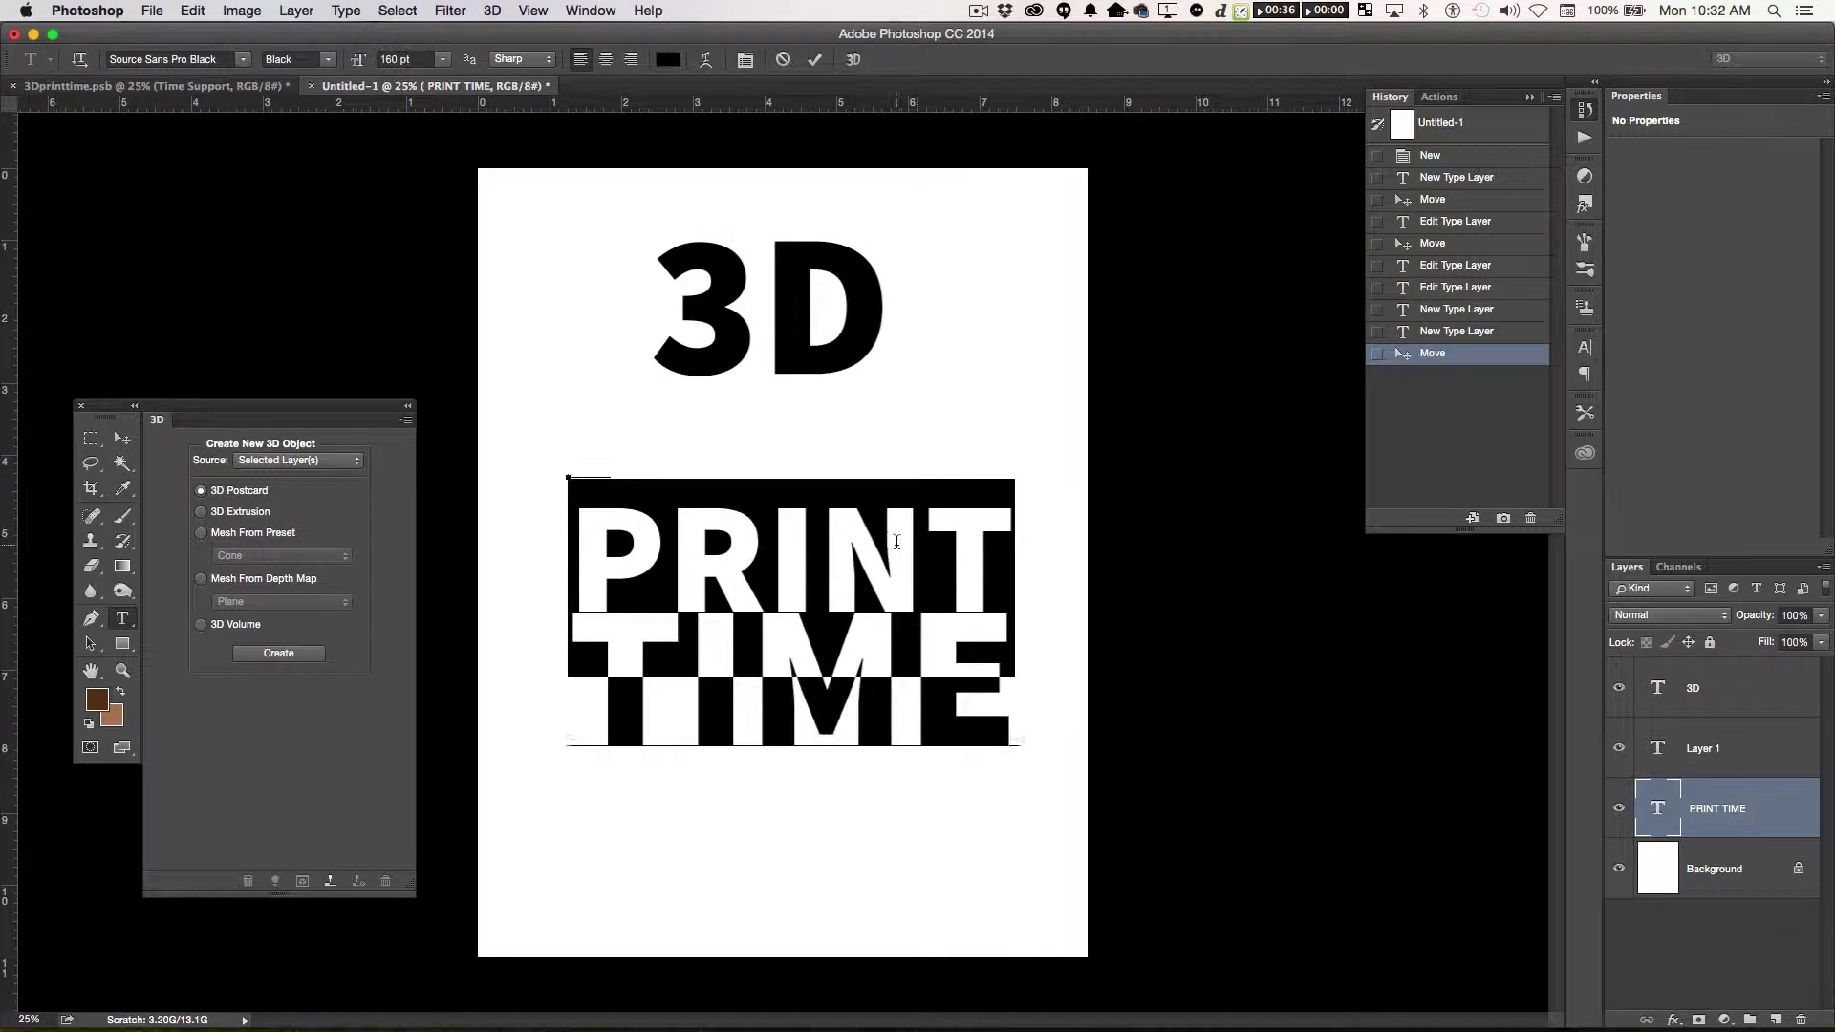
pyautogui.press('super+x')
pyautogui.press('super+Return')
pyautogui.click(1711, 869)
pyautogui.click(660, 478)
pyautogui.press('super+v')
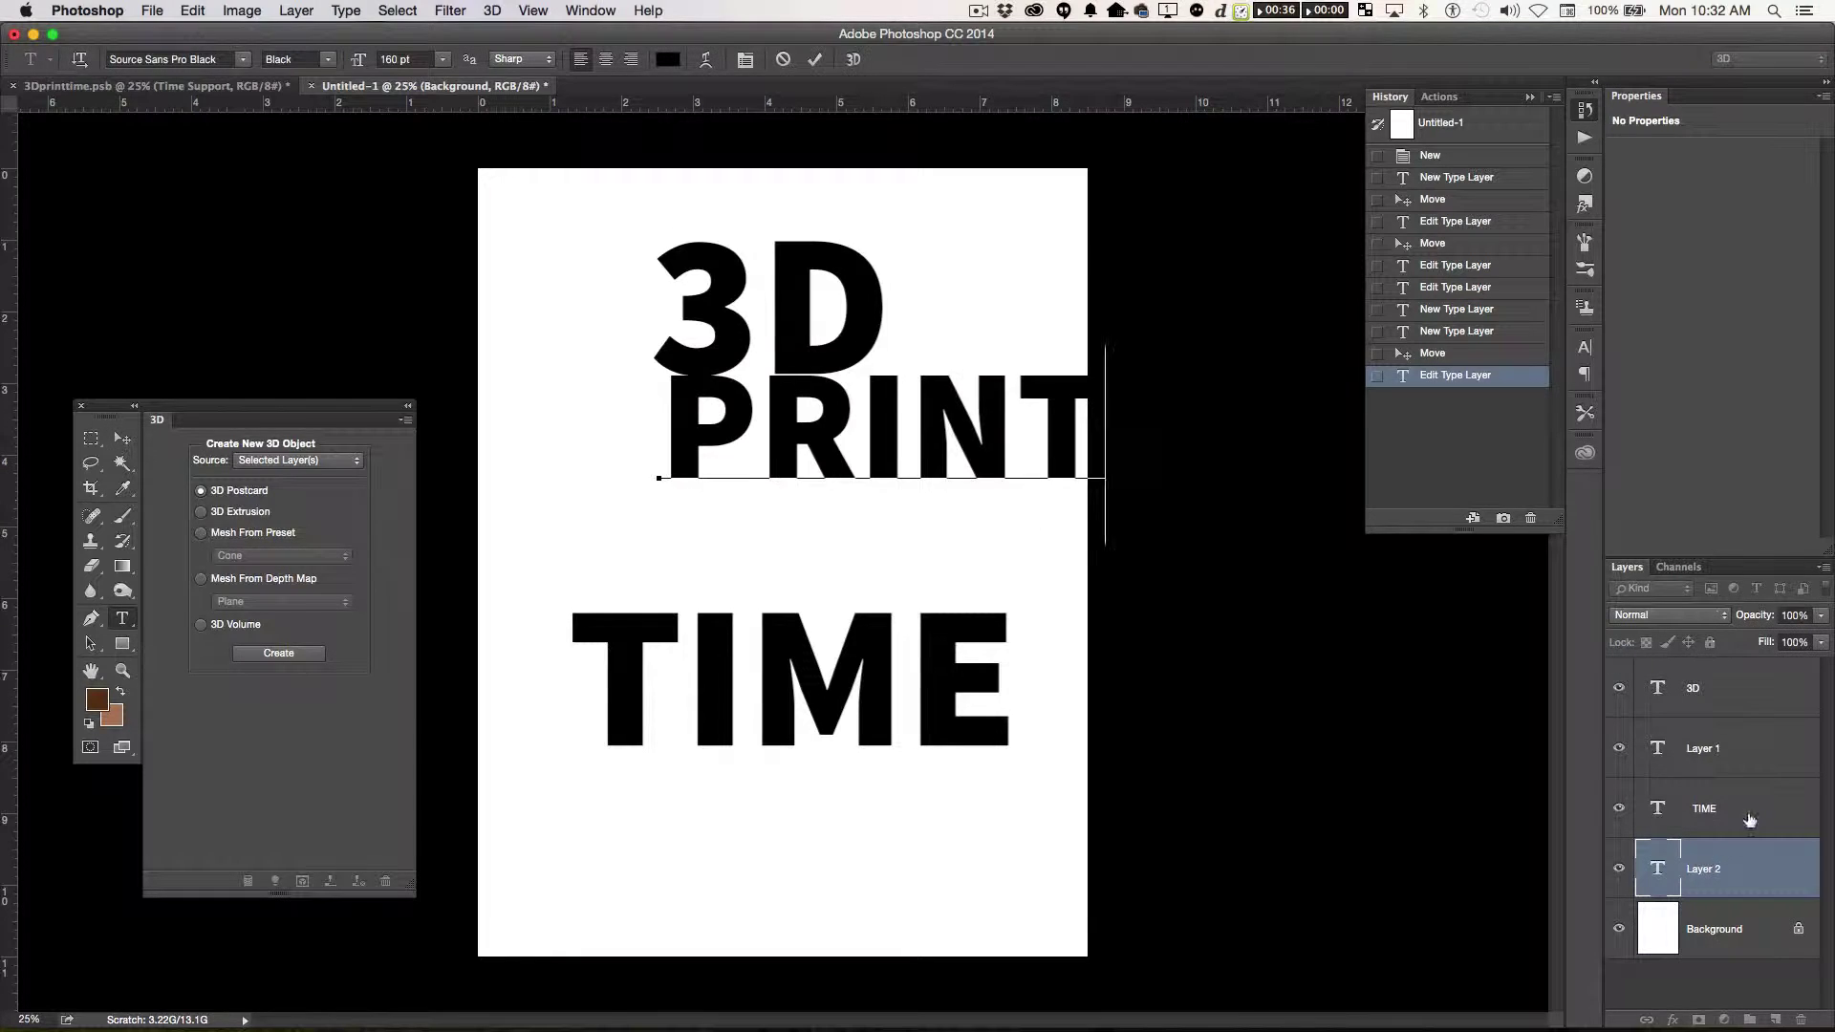
pyautogui.press('super+Return')
# - Remove TIME's empty first line and drag 3D, PRINT and TIME into a tight stack
pyautogui.doubleClick(1658, 808)
pyautogui.click(610, 623)
pyautogui.press('BackSpace')
pyautogui.press('super+Return')
pyautogui.press('v')
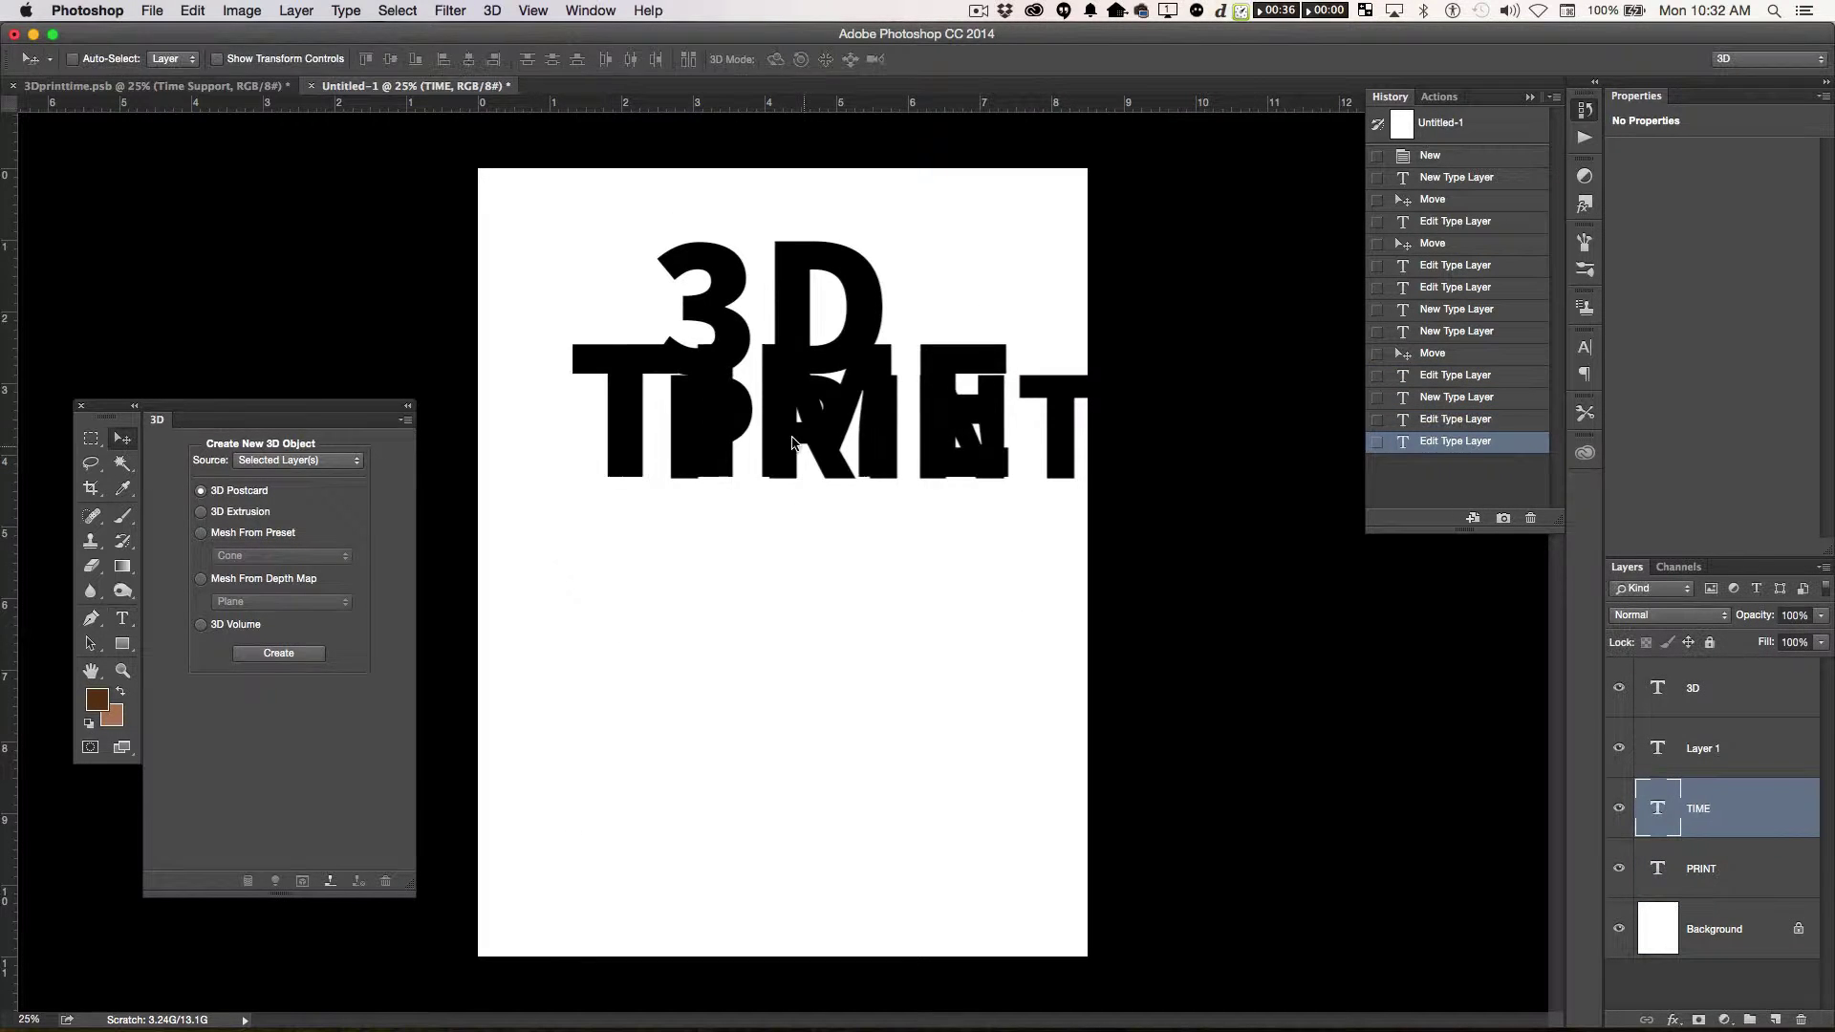
pyautogui.moveTo(792, 442); pyautogui.dragTo(796, 714)
pyautogui.moveTo(774, 303); pyautogui.dragTo(781, 411)
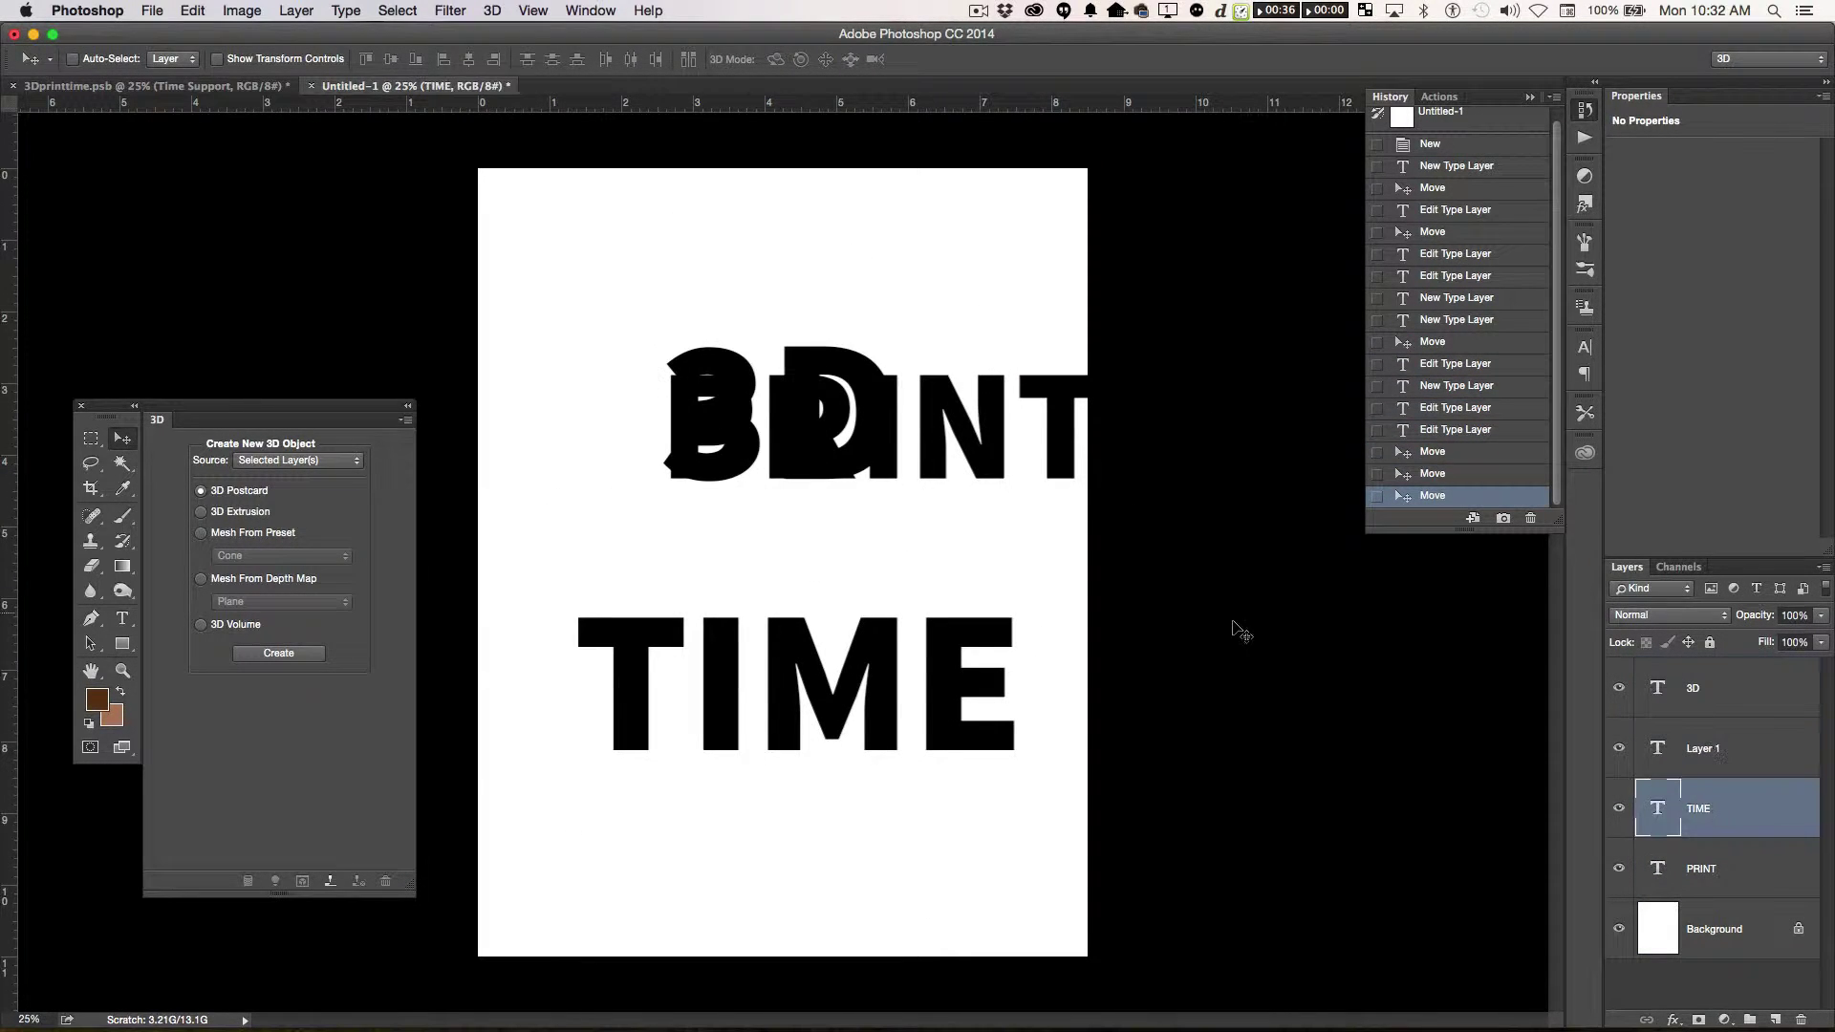
pyautogui.moveTo(987, 441); pyautogui.dragTo(897, 583)
pyautogui.moveTo(834, 447); pyautogui.dragTo(853, 483)
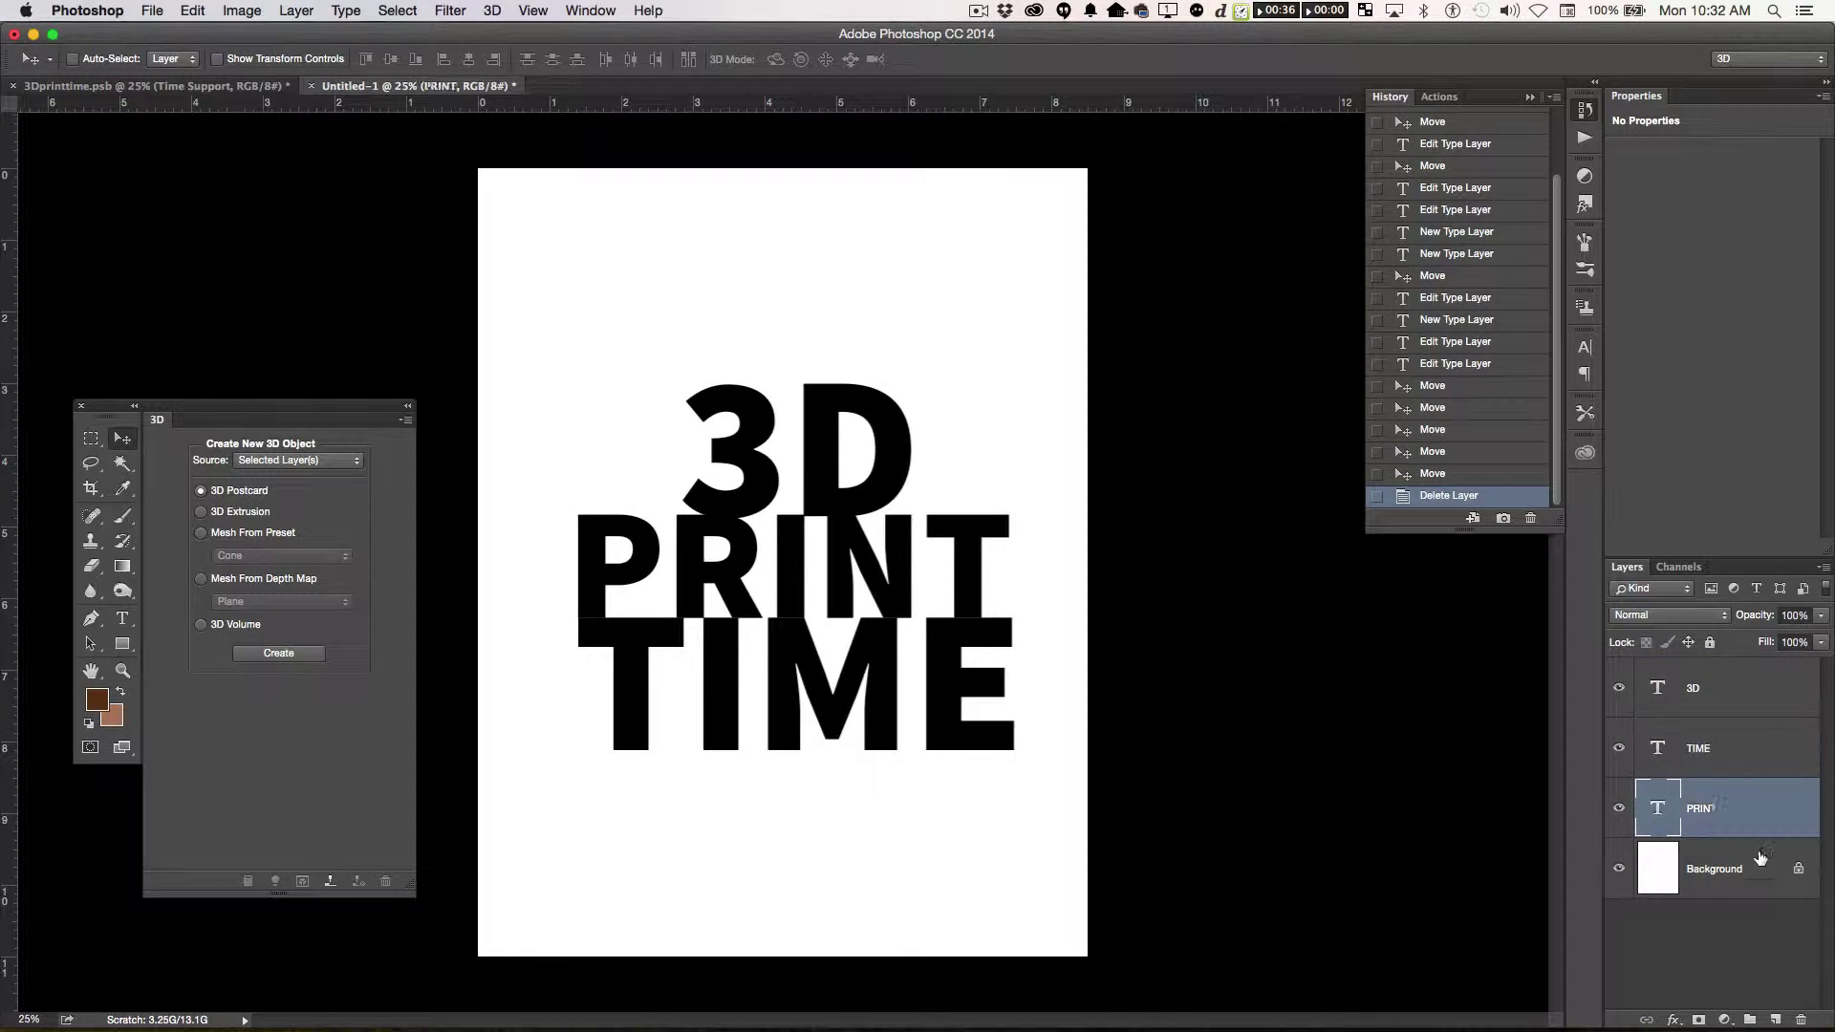
# - Marquee a thin bar across a letter gap and fill it with red
pyautogui.scroll(-1, 1823, 765)
pyautogui.moveTo(1682, 803); pyautogui.dragTo(1702, 946)
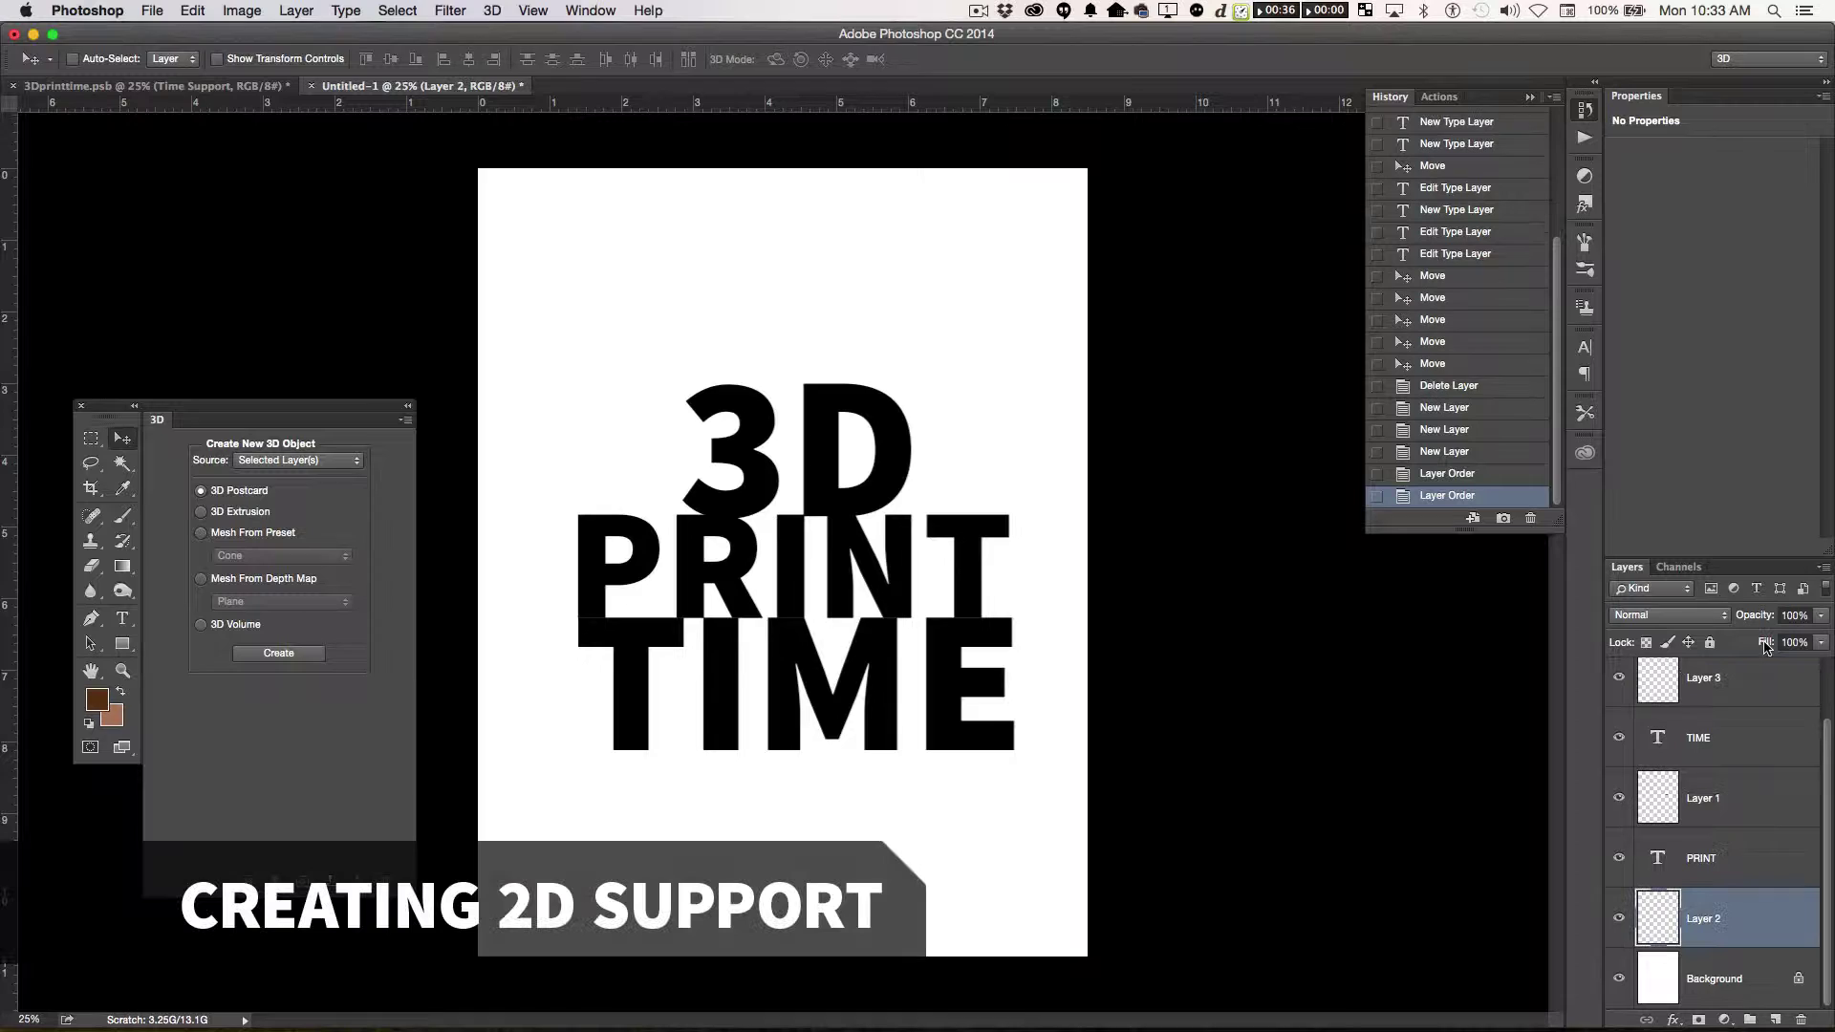
pyautogui.scroll(5, 682, 661)
pyautogui.press('m')
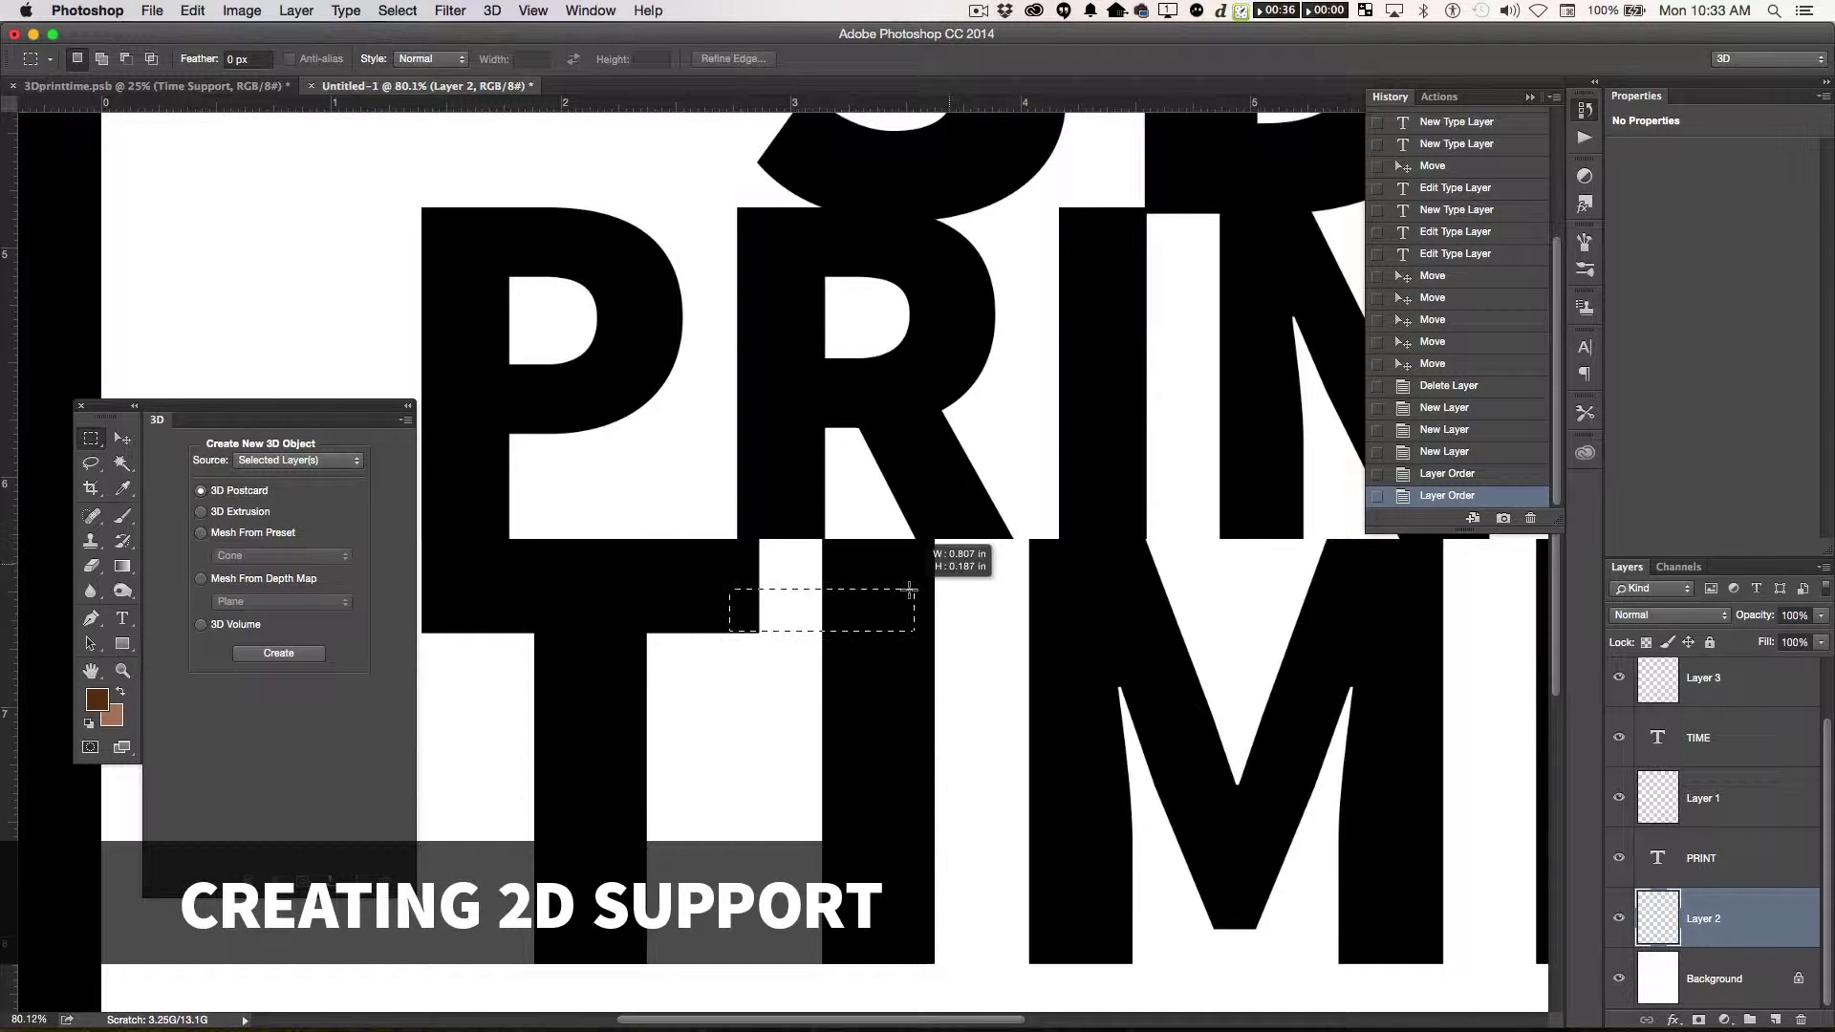
pyautogui.moveTo(909, 589); pyautogui.dragTo(915, 570)
pyautogui.click(96, 700)
pyautogui.click(817, 163)
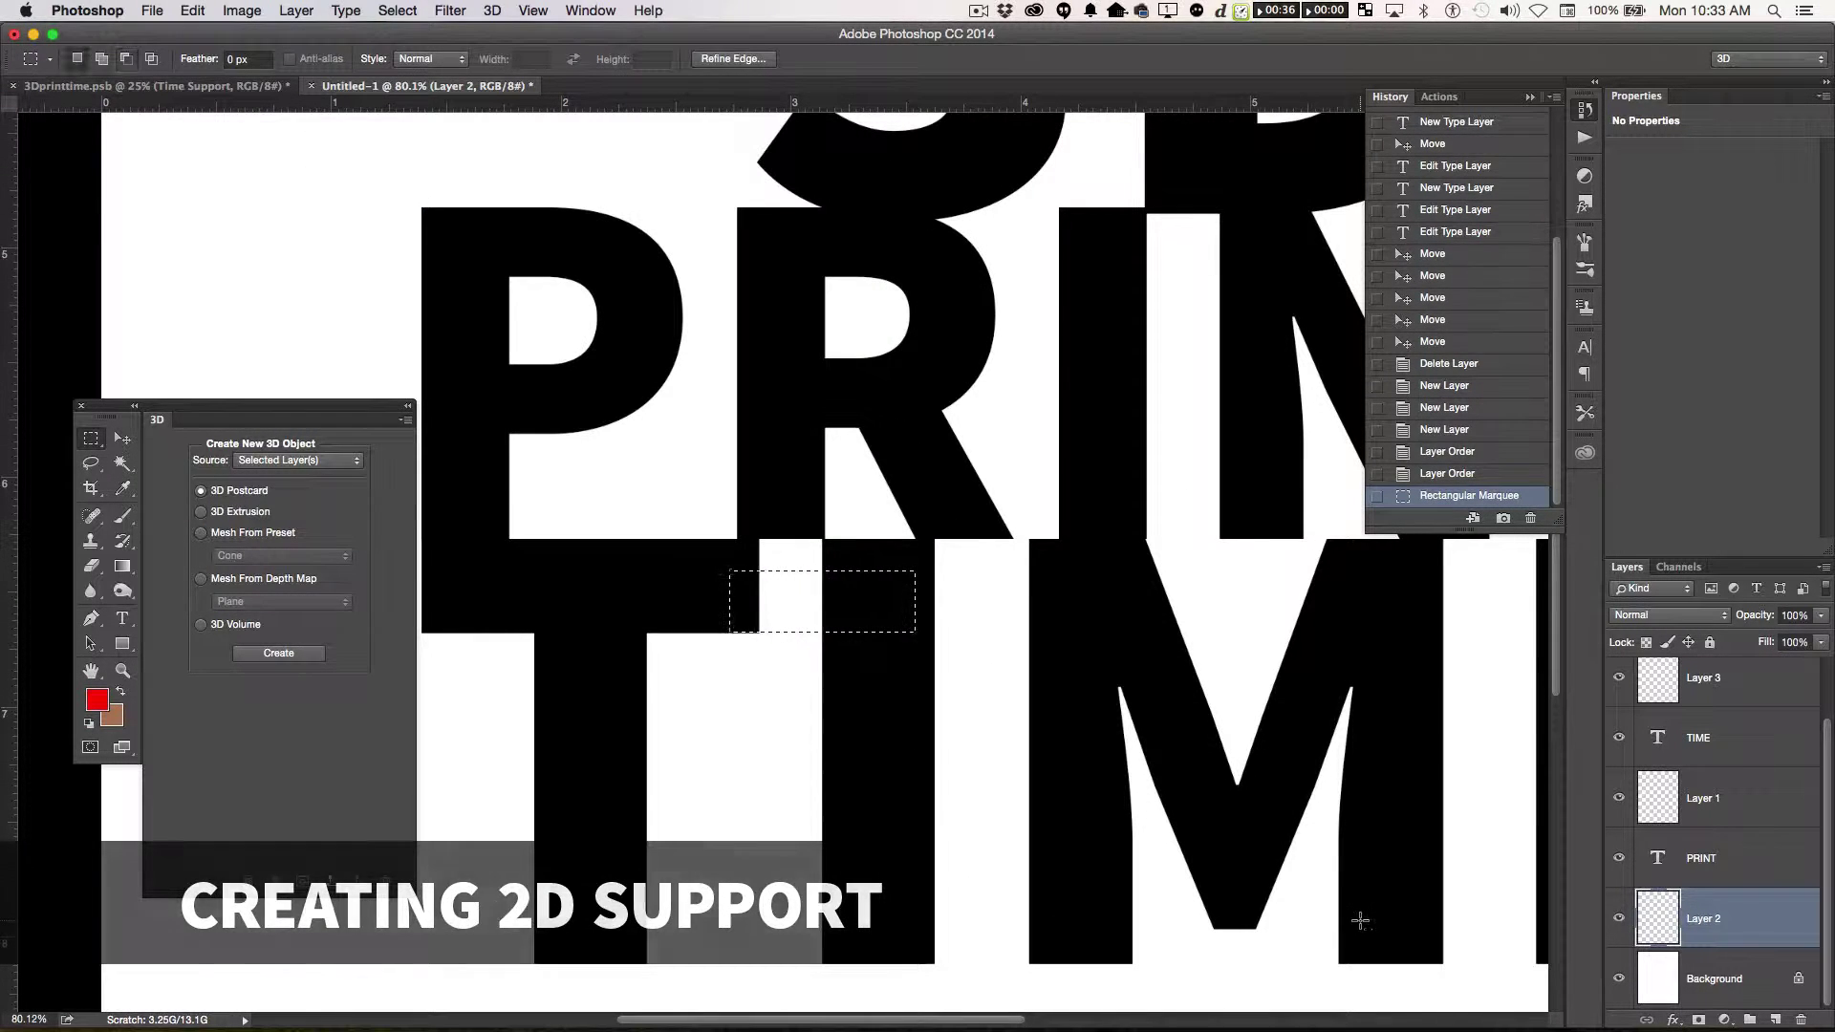
pyautogui.hotkey('alt', 'BackSpace')
# - Alt-drag red bar copies right and down, and reorder PRINT and TIME around them
pyautogui.press('v')
pyautogui.hotkey('ctrl', 'd')
pyautogui.keyDown('alt'); pyautogui.moveTo(861, 602); pyautogui.dragTo(1032, 602); pyautogui.keyUp('alt')
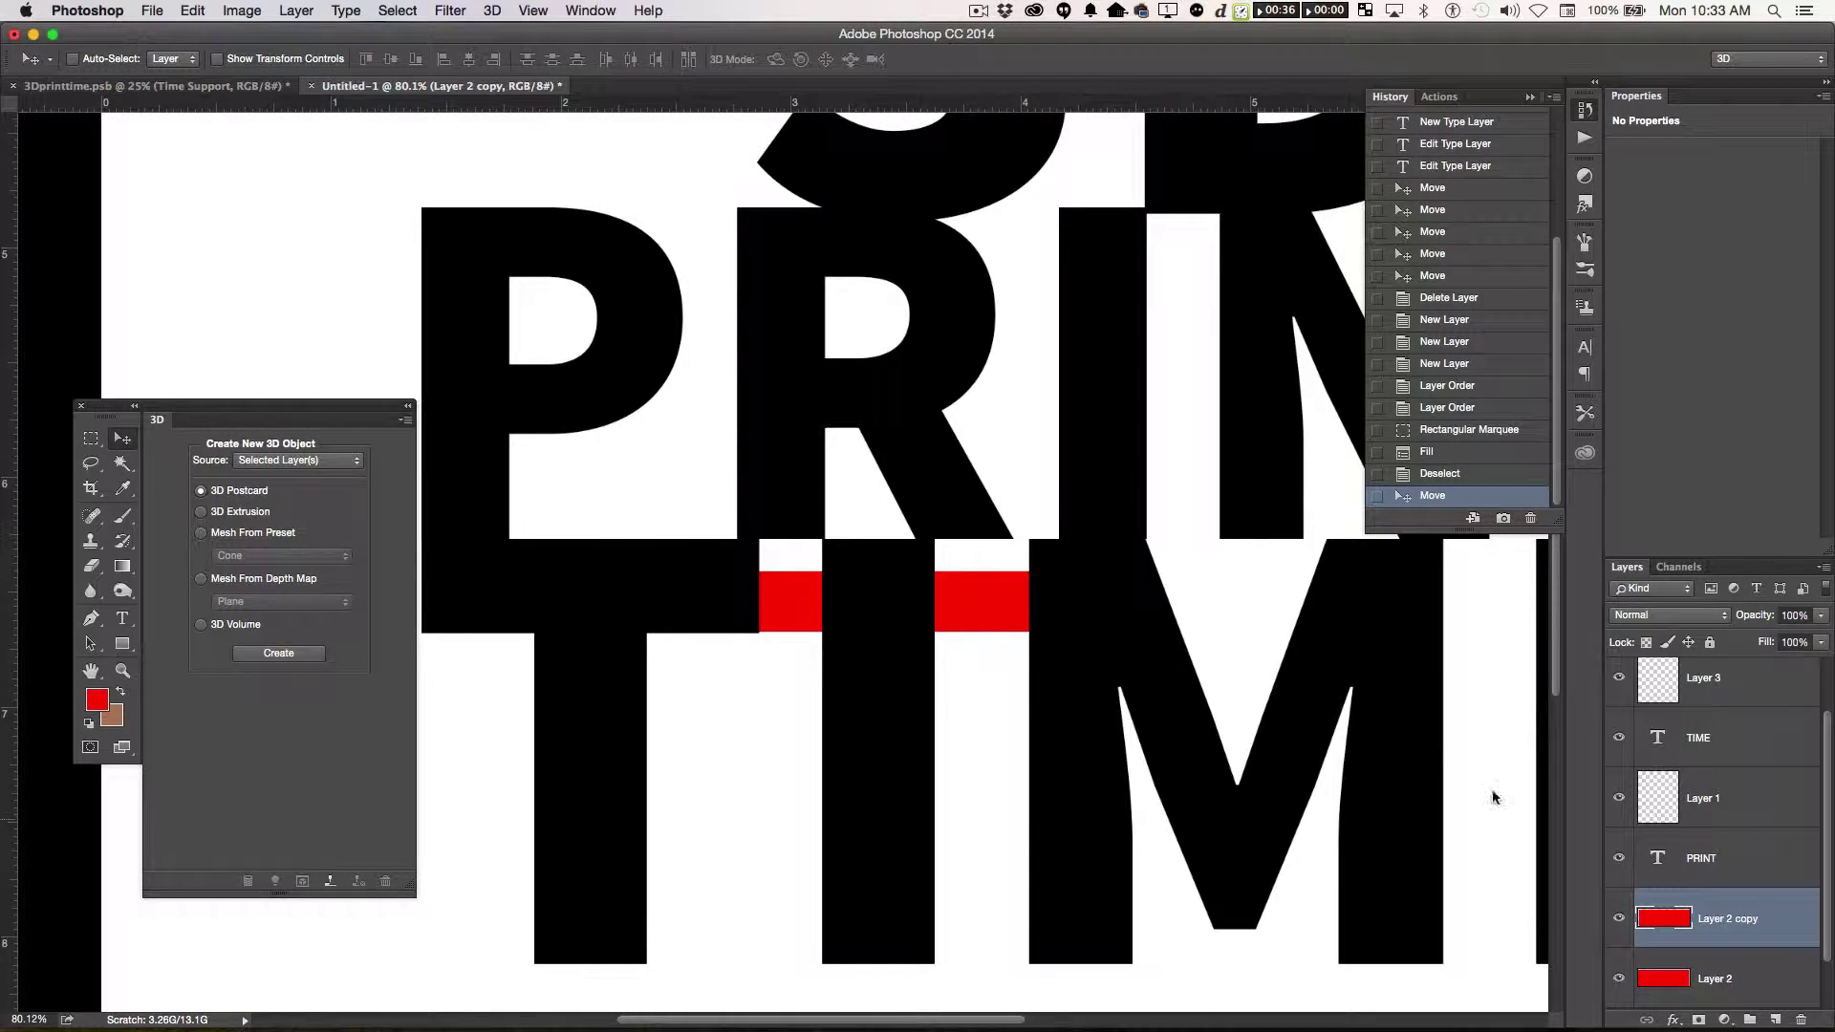
pyautogui.scroll(-2, 1495, 797)
pyautogui.hscroll(4, 1496, 797)
pyautogui.keyDown('alt'); pyautogui.moveTo(776, 489); pyautogui.dragTo(840, 755); pyautogui.keyUp('alt')
pyautogui.keyDown('shift'); pyautogui.click(1741, 964); pyautogui.keyUp('shift')
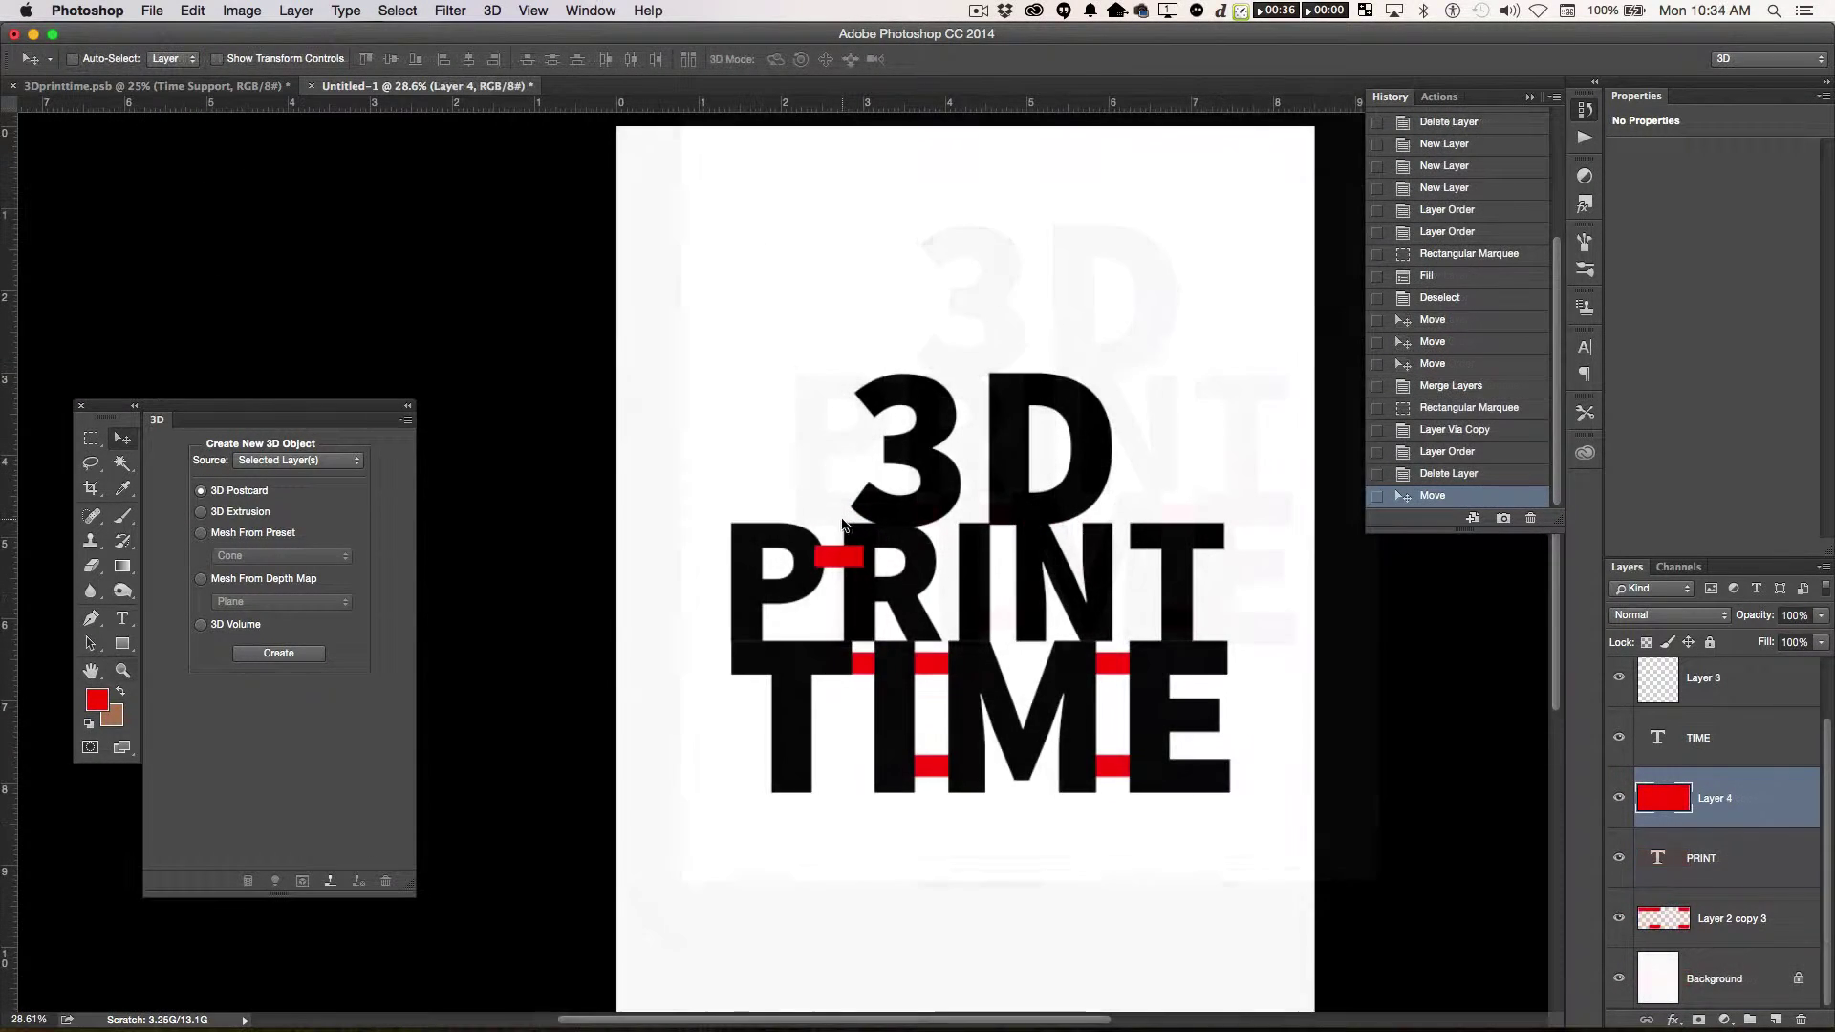
pyautogui.moveTo(1701, 858); pyautogui.dragTo(1702, 707)
pyautogui.moveTo(1711, 858); pyautogui.dragTo(1711, 768)
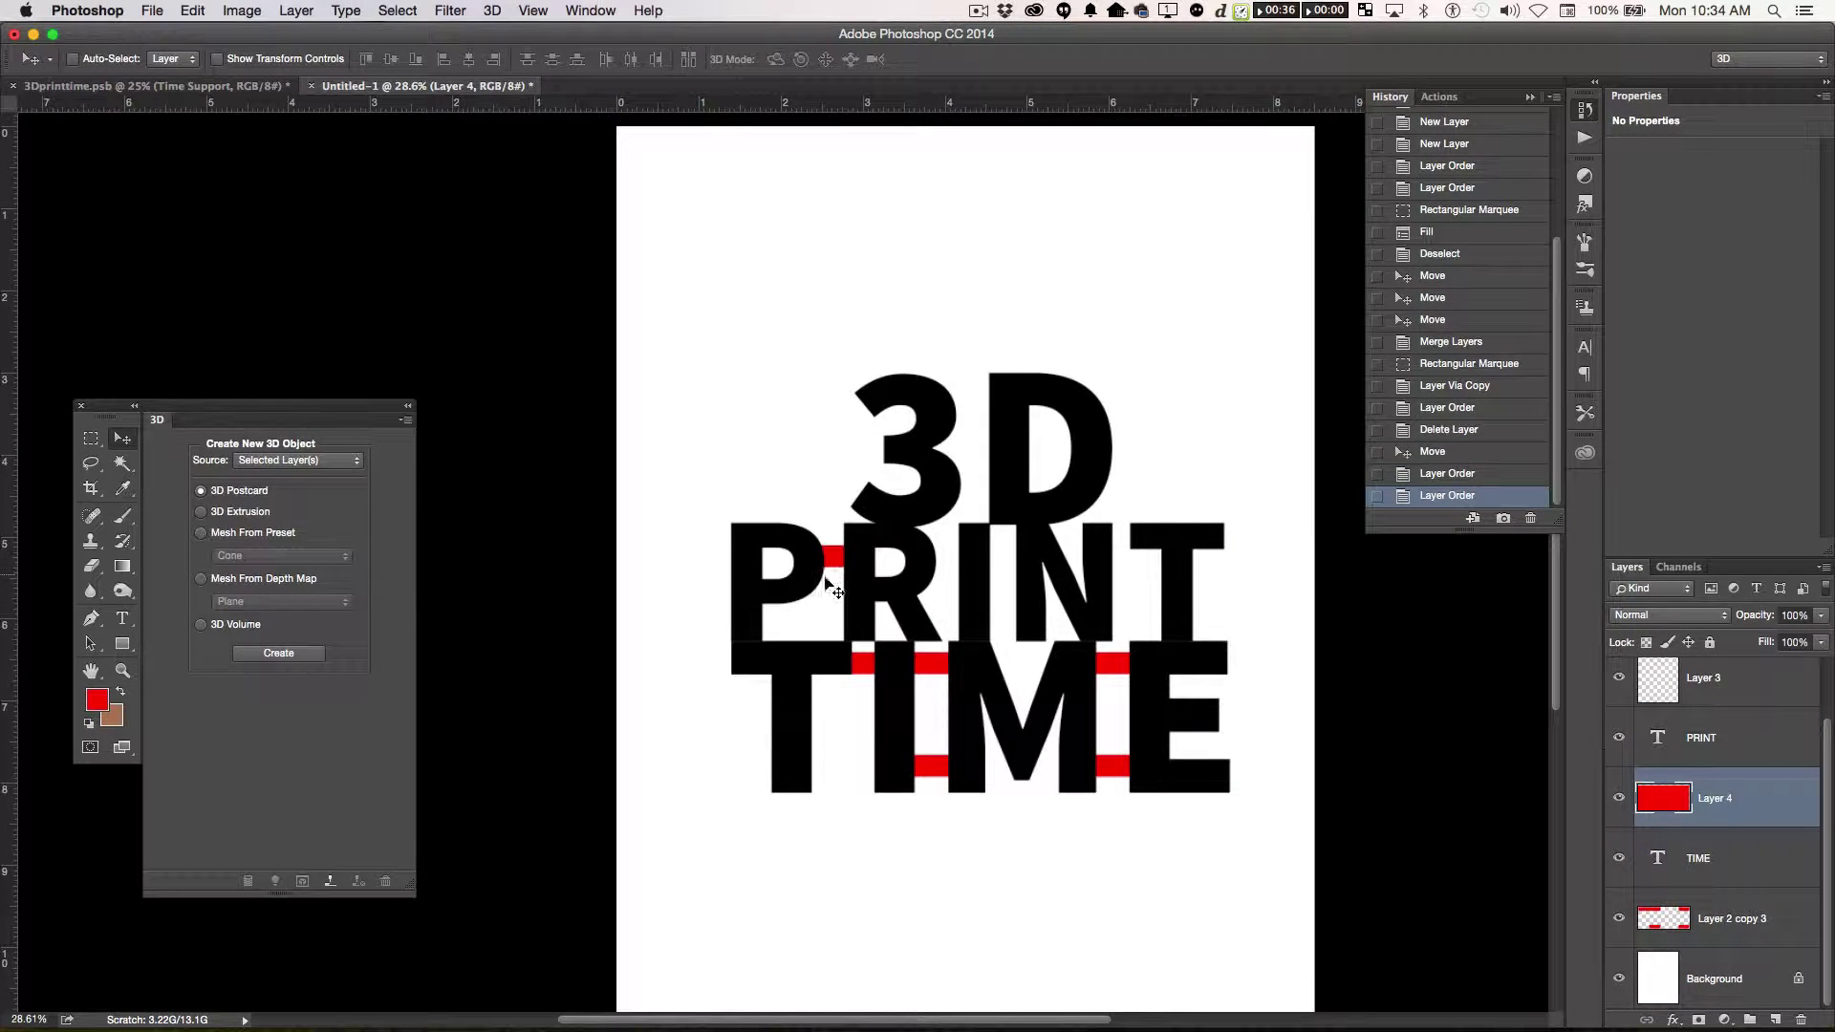
# - Copy another red bar, widen it with Free Transform, and move its layer above PRINT
pyautogui.moveTo(839, 569)
pyautogui.keyDown('alt'); pyautogui.mouseDown()
pyautogui.moveTo(951, 564)
pyautogui.moveTo(942, 612)
pyautogui.moveTo(1130, 565)
pyautogui.moveTo(1123, 537)
pyautogui.moveTo(1138, 612)
pyautogui.moveTo(1176, 612)
pyautogui.mouseUp(); pyautogui.keyUp('alt')
pyautogui.hotkey('ctrl', 't')
pyautogui.press('Return')
pyautogui.moveTo(1669, 798); pyautogui.dragTo(1668, 736)
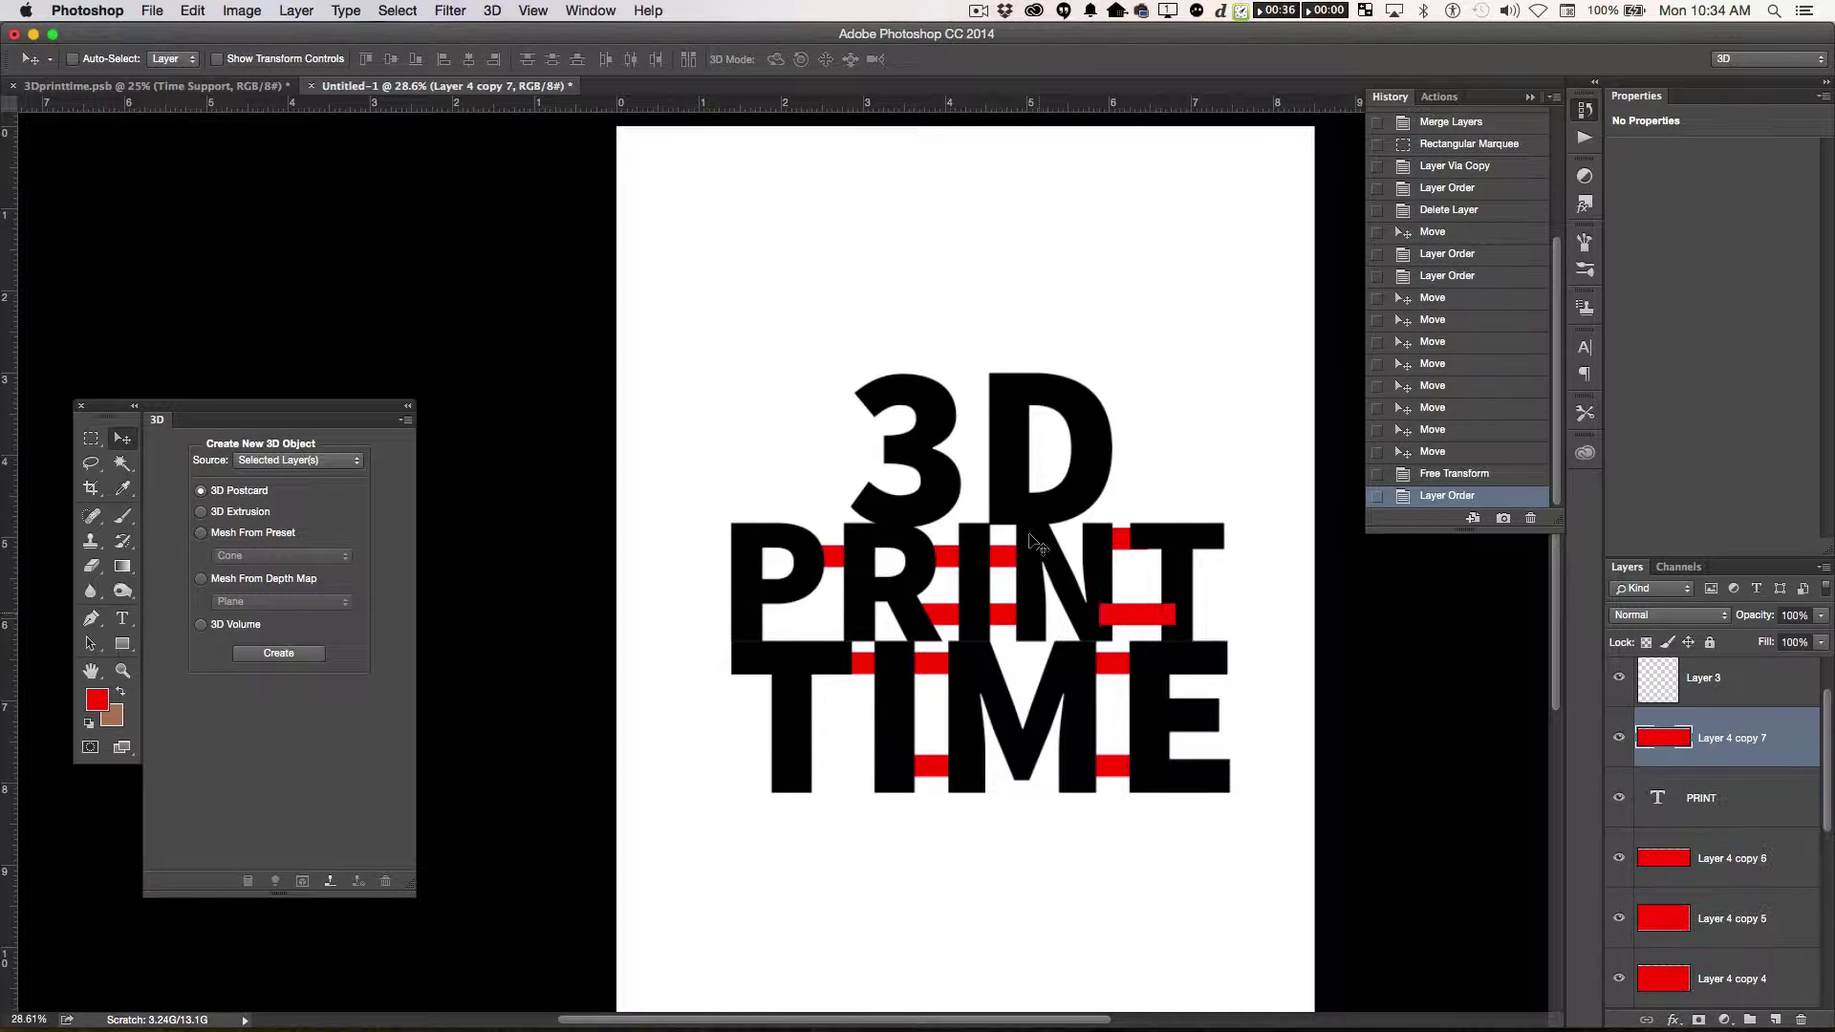
pyautogui.moveTo(968, 487); pyautogui.dragTo(967, 409)
pyautogui.scroll(-3, 1721, 841)
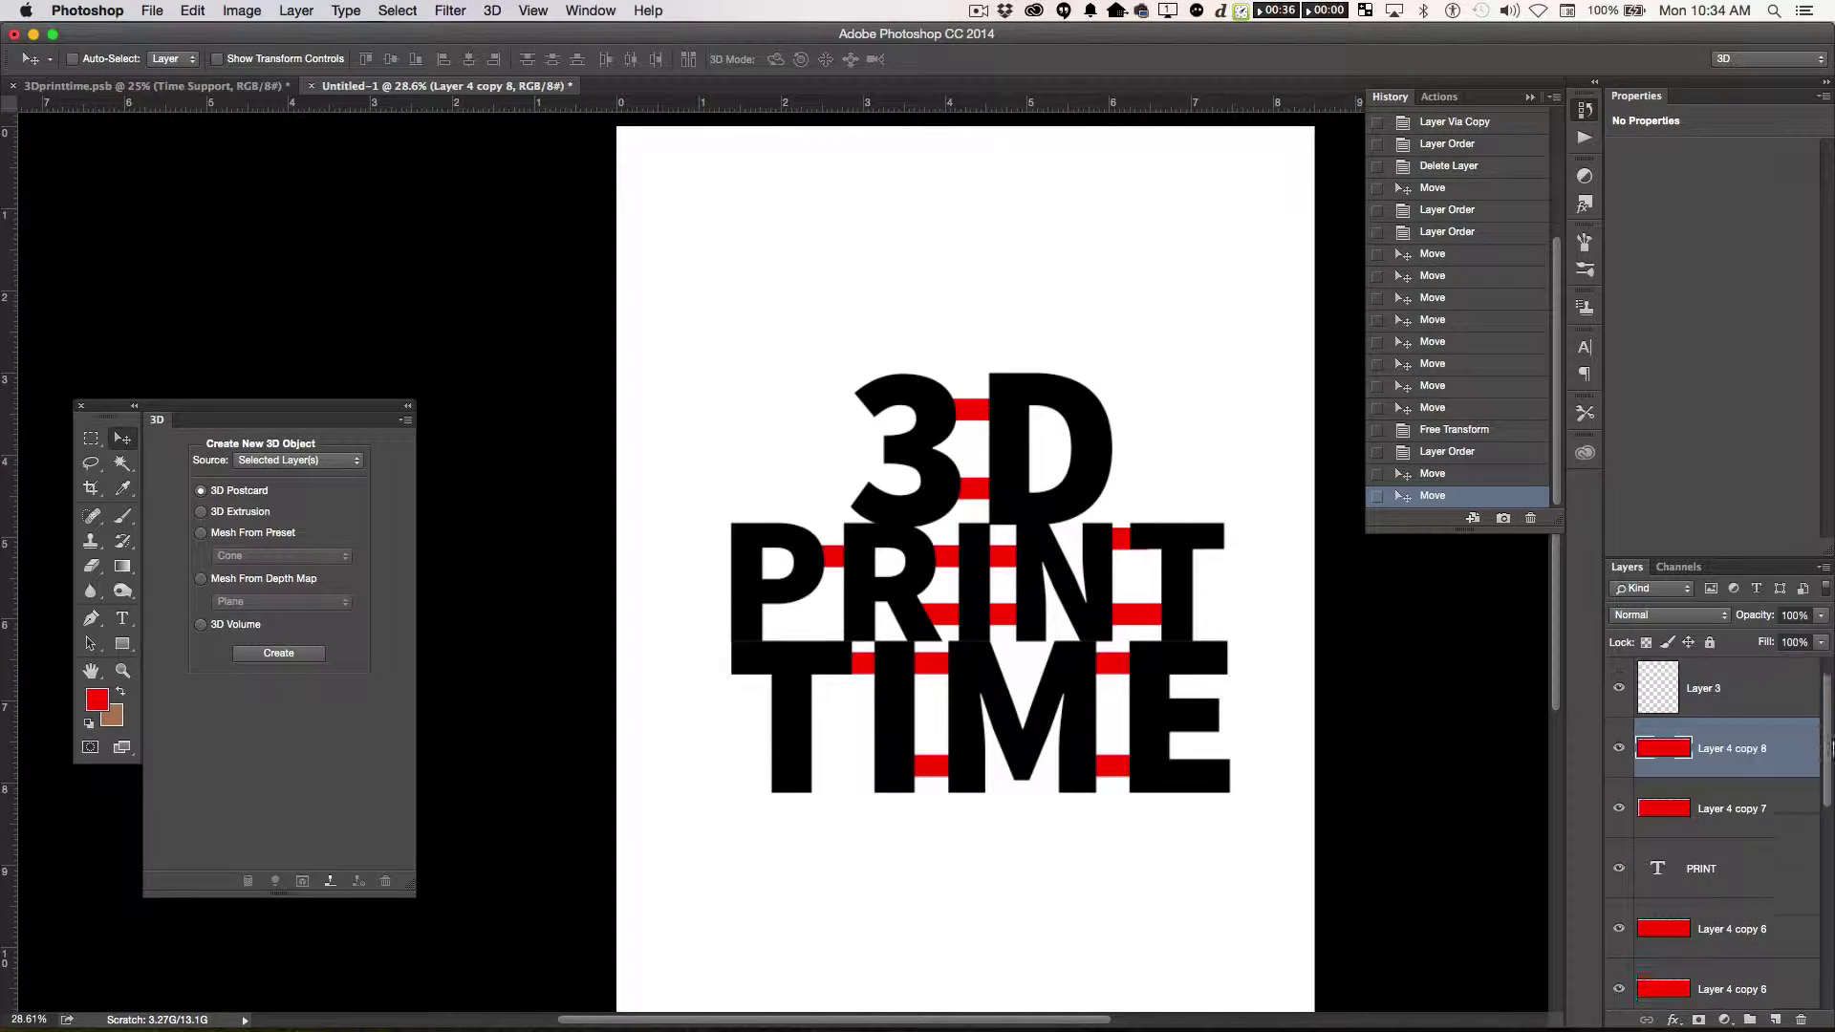
# - Apply Optical kerning to the TIME text
pyautogui.click(1819, 858)
pyautogui.doubleClick(1658, 857)
pyautogui.click(1584, 346)
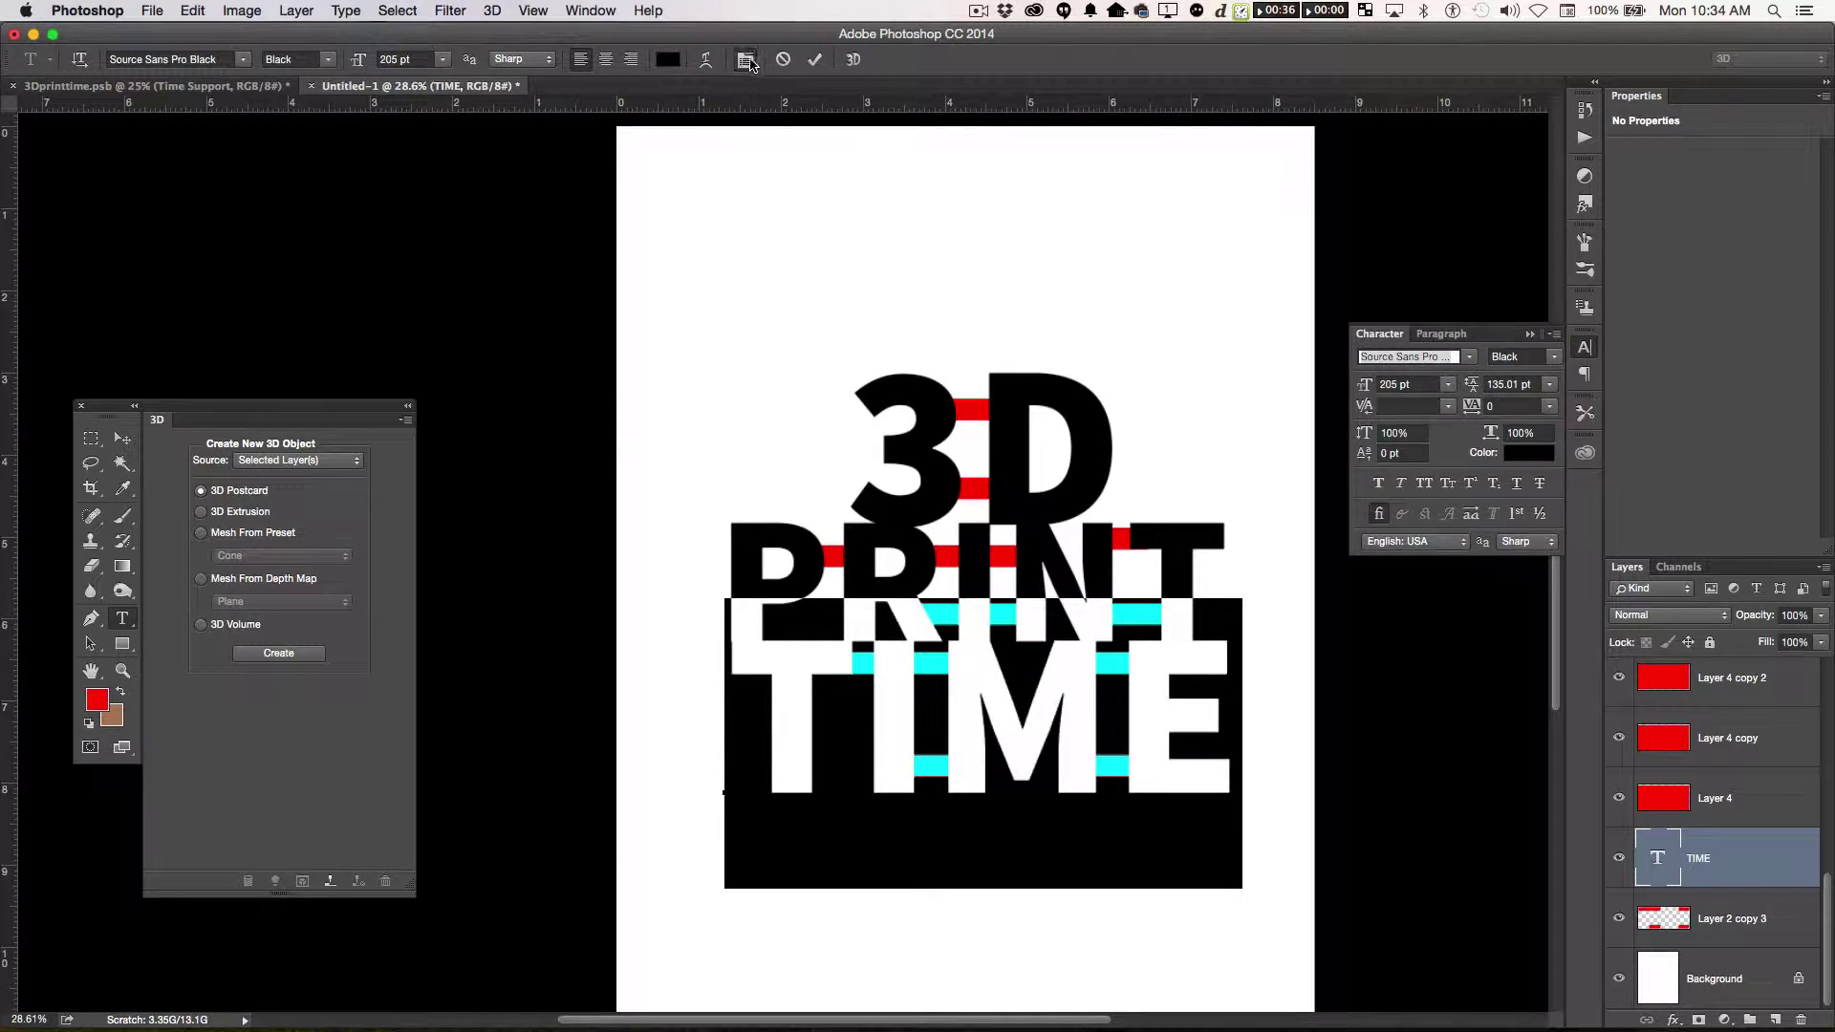
pyautogui.click(533, 10)
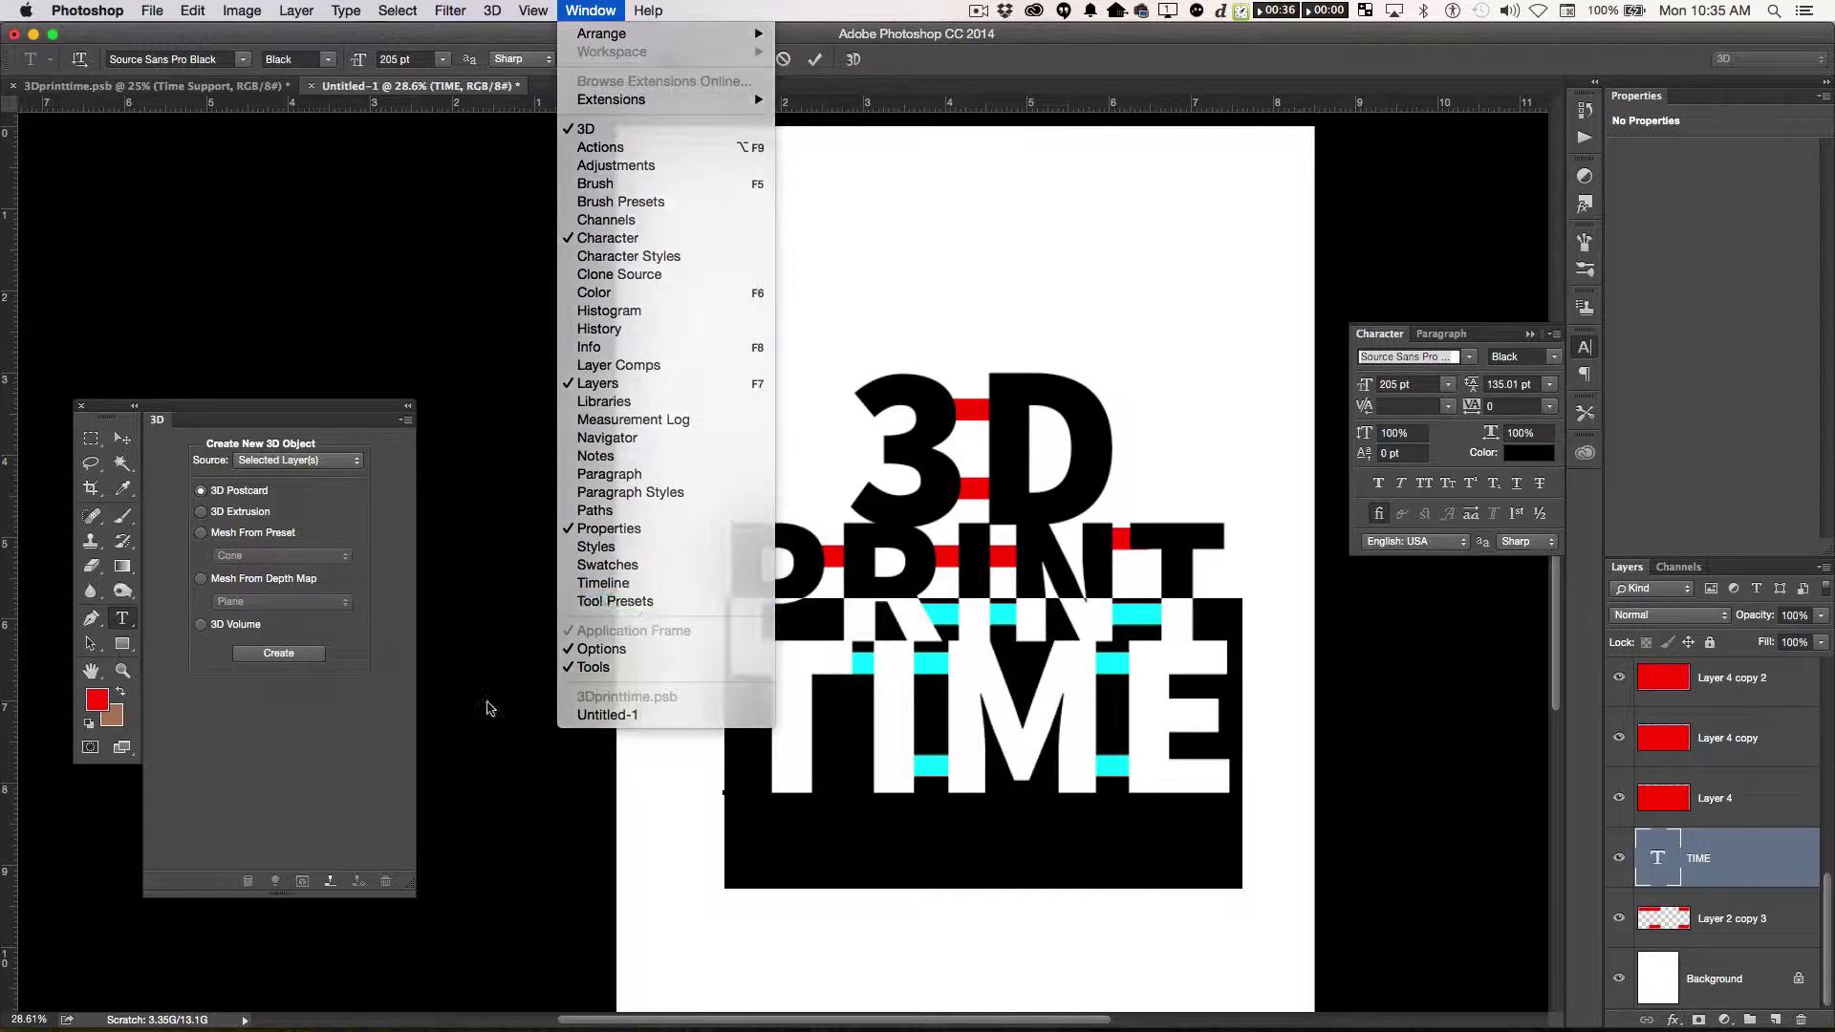
pyautogui.click(642, 604)
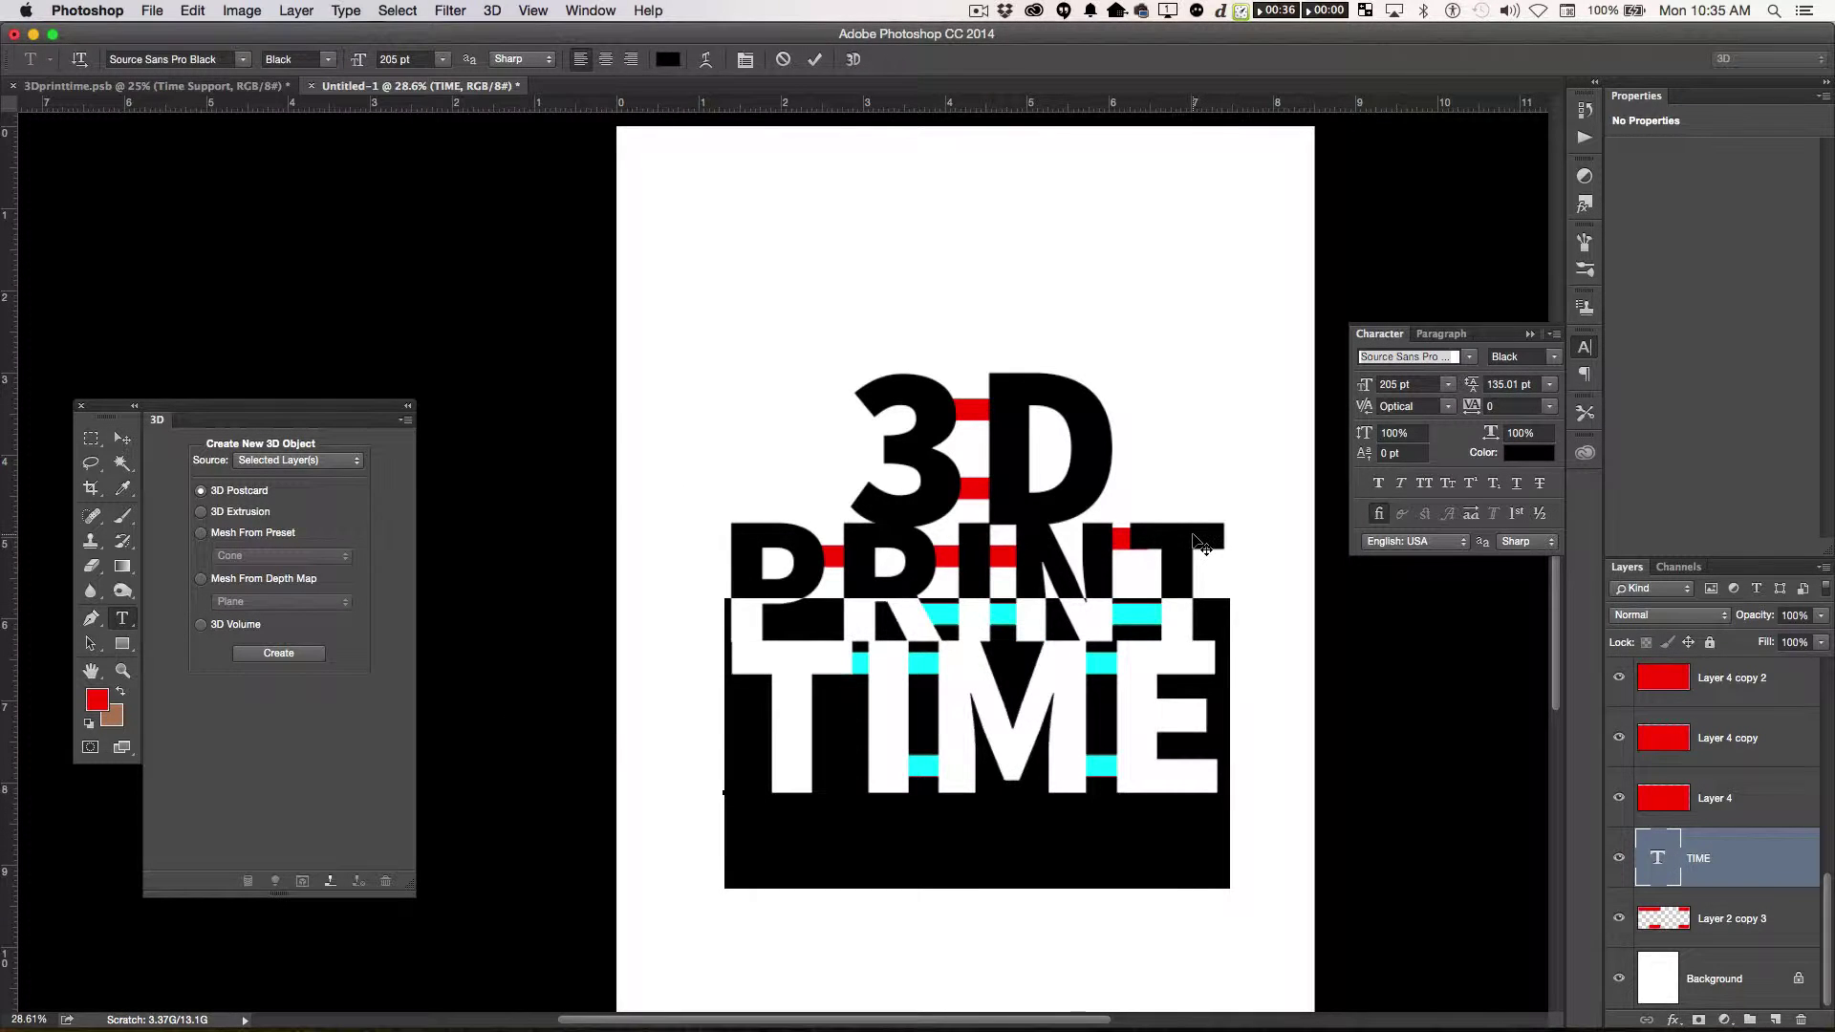
pyautogui.click(612, 10)
pyautogui.press('Escape')
pyautogui.press('v')
pyautogui.scroll(5, 1824, 764)
# - Apply Optical kerning to the PRINT and 3D text as well
pyautogui.doubleClick(1658, 748)
pyautogui.click(1448, 406)
pyautogui.click(1405, 409)
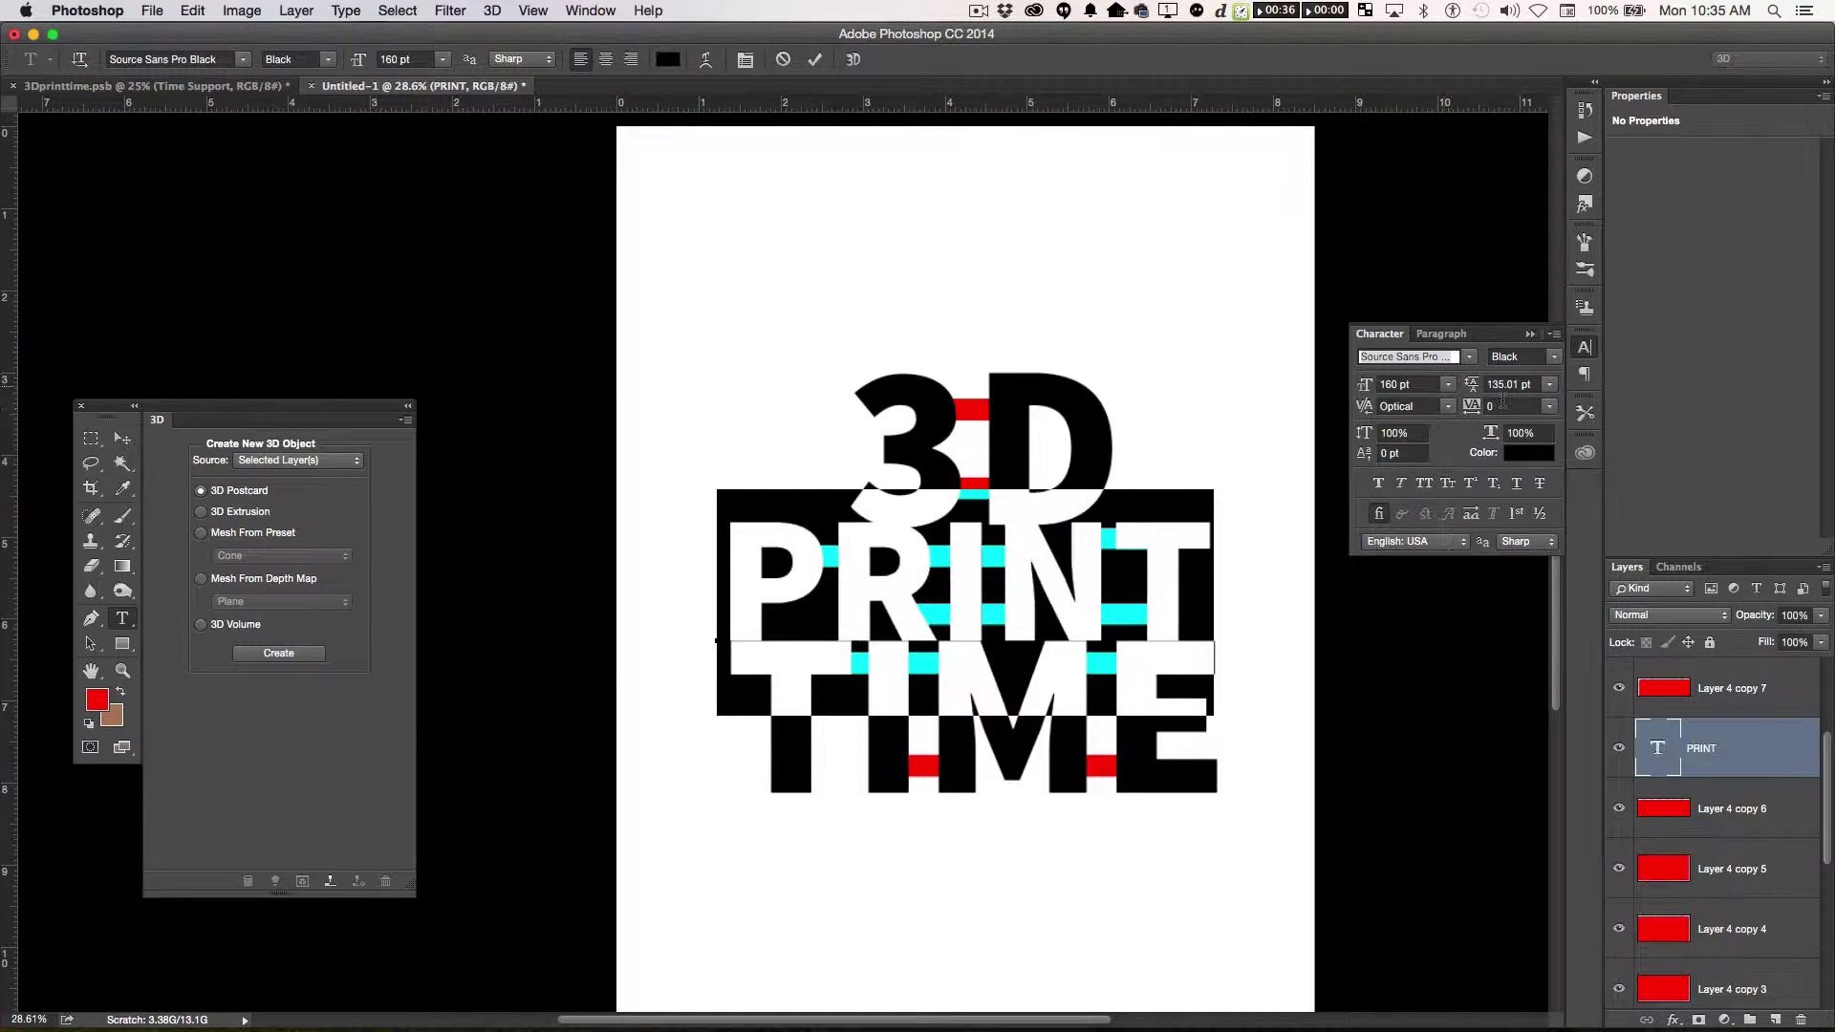
pyautogui.scroll(3, 1721, 813)
pyautogui.click(1710, 688)
pyautogui.click(1447, 409)
pyautogui.click(1405, 438)
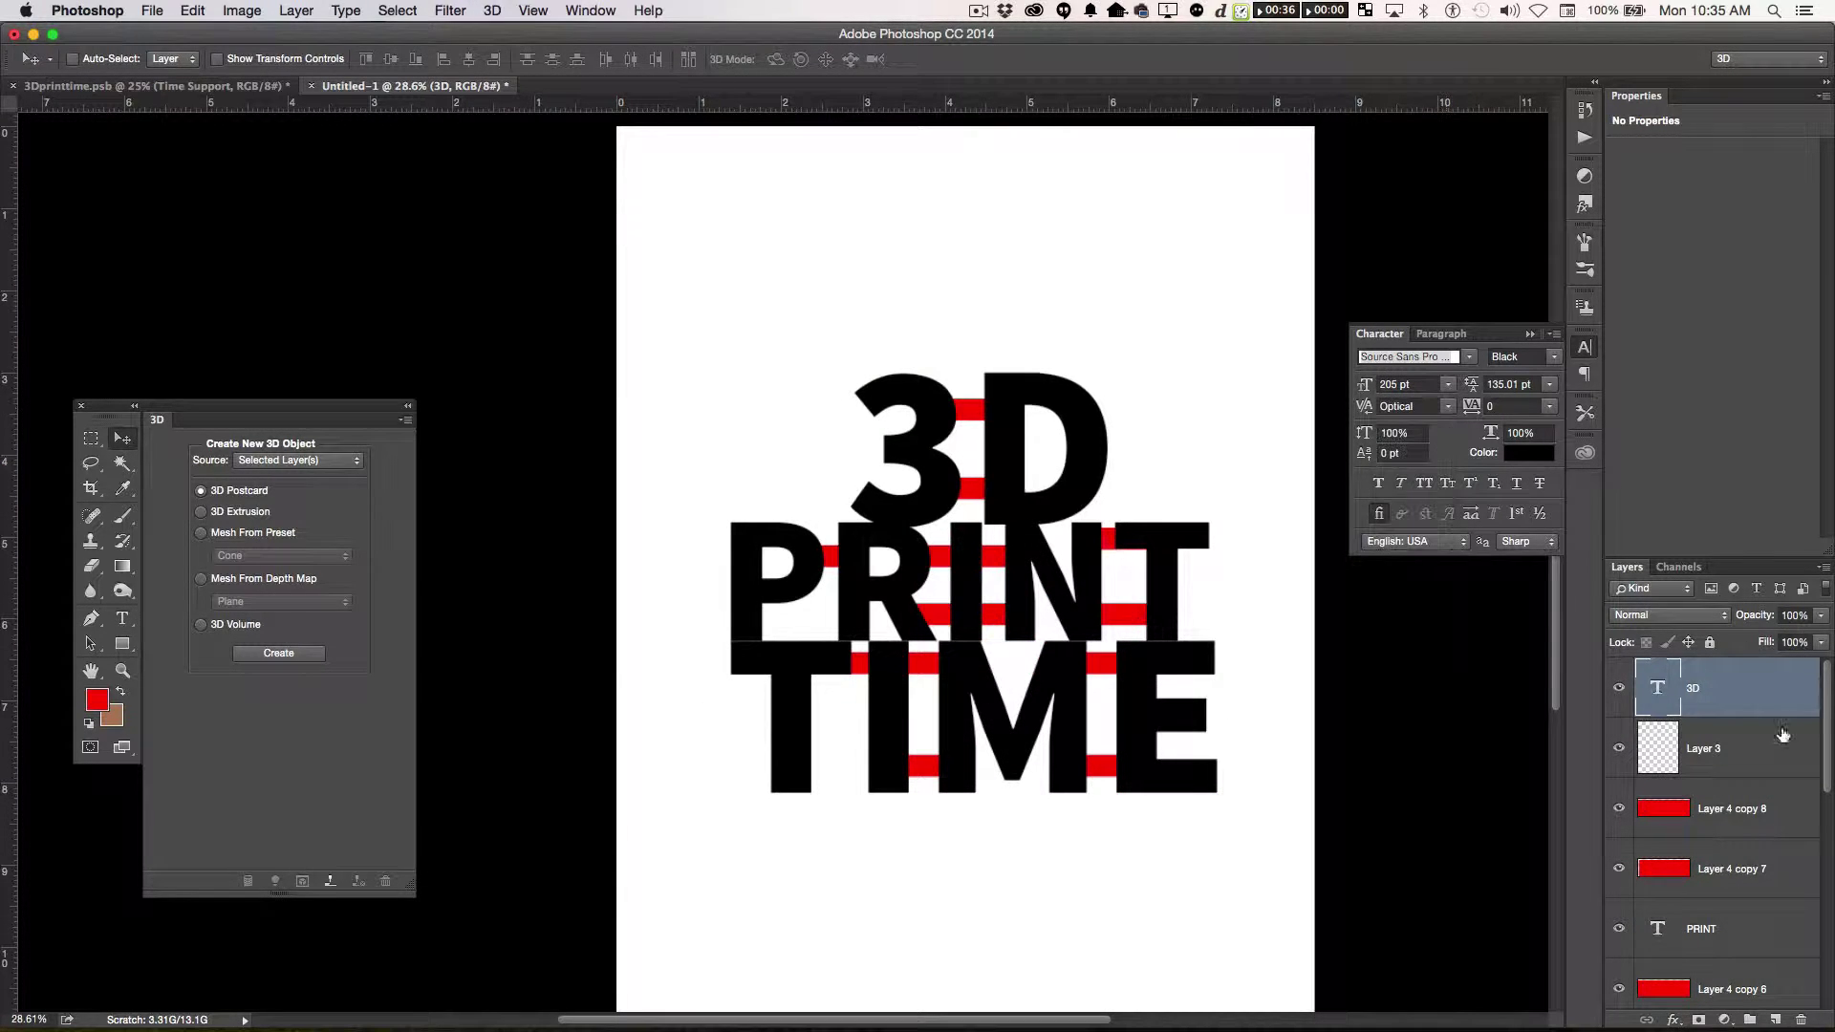
# - Merge Layer 4 copy 7 into copy 8, then rename the bars TIME, PRINT and 3D SUPPORT
pyautogui.click(1747, 822)
pyautogui.keyDown('shift'); pyautogui.click(1747, 869); pyautogui.keyUp('shift')
pyautogui.hotkey('ctrl', 'e')
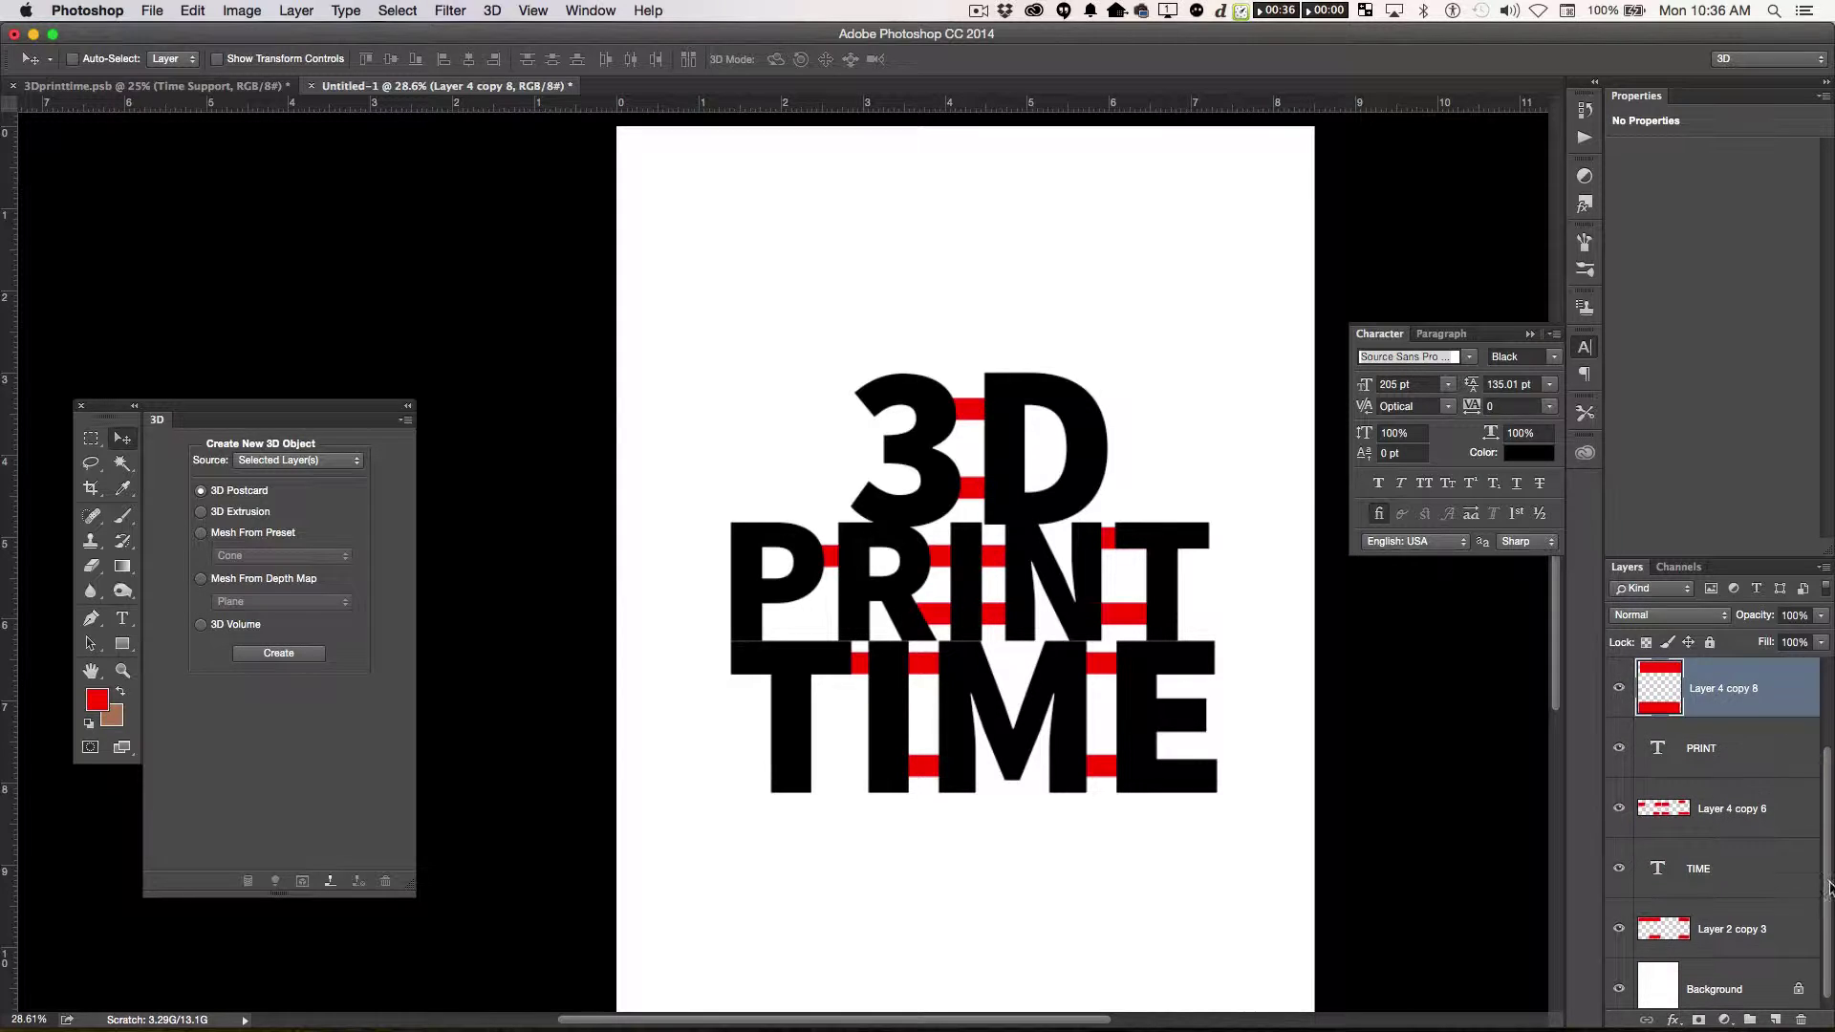
pyautogui.doubleClick(1716, 919)
pyautogui.doubleClick(1721, 798)
pyautogui.write('PRINT SUPPORT')
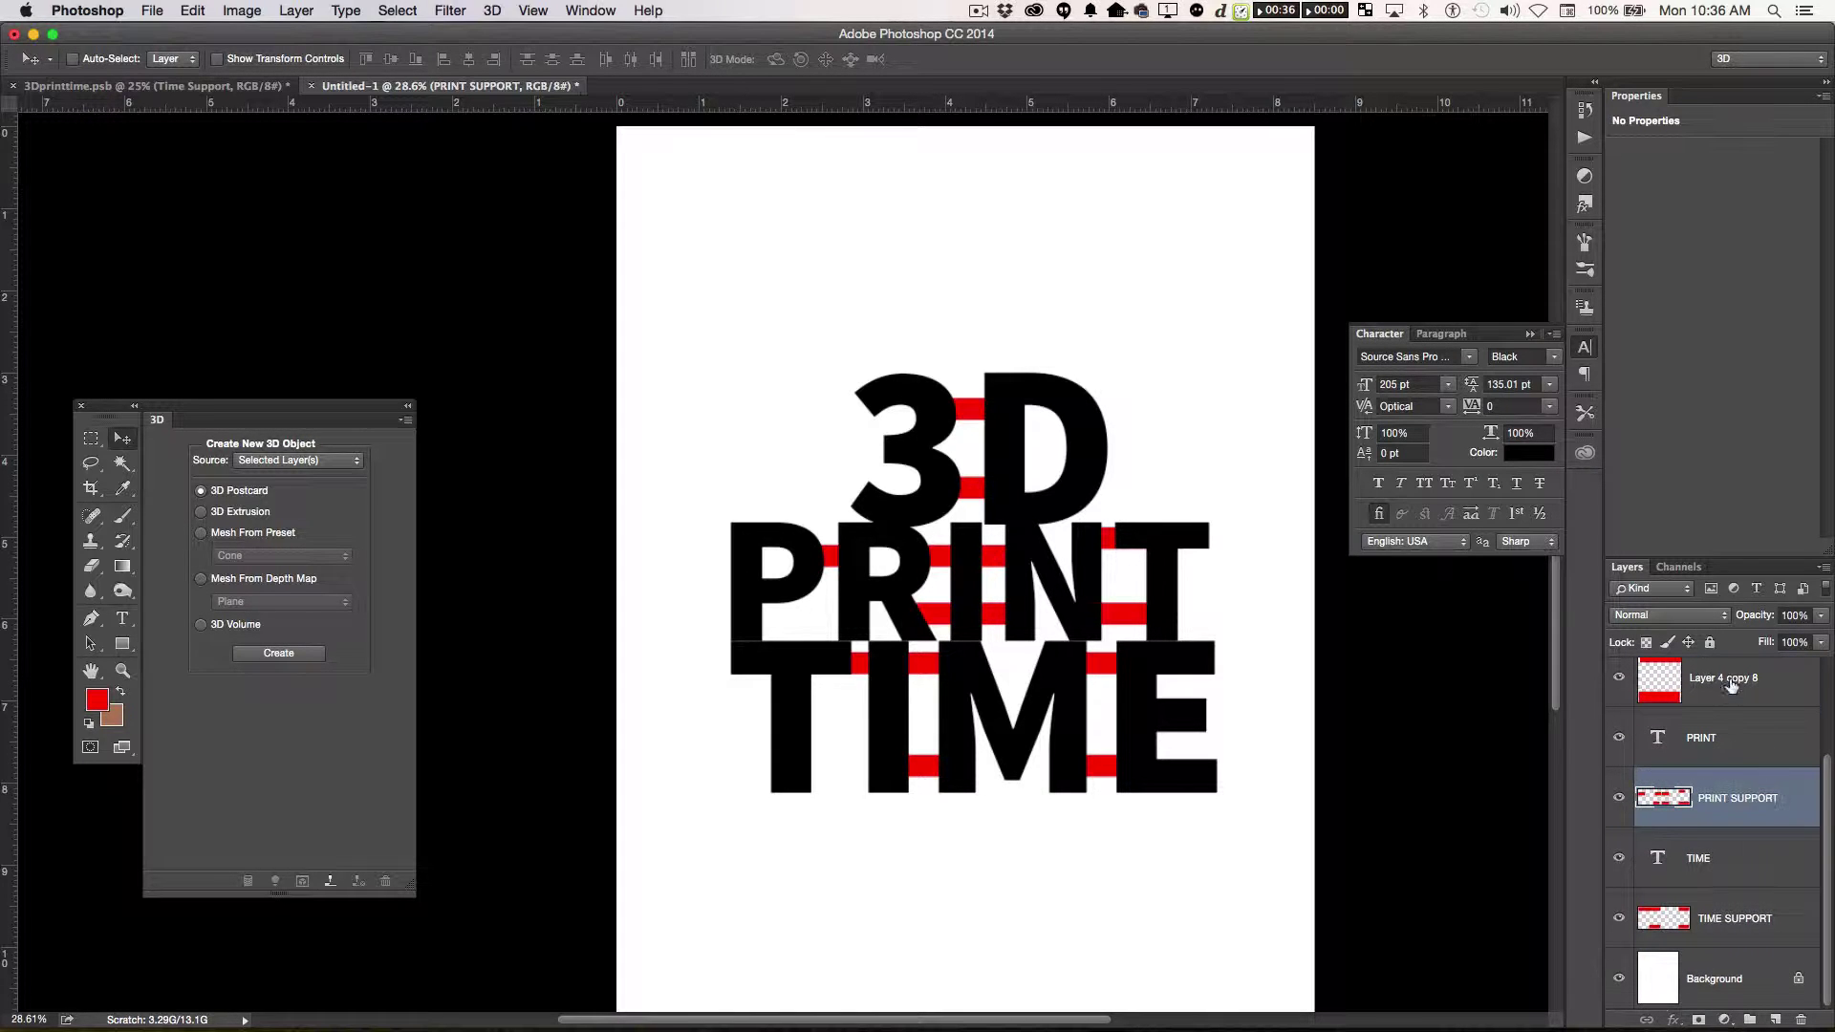
pyautogui.doubleClick(1732, 684)
pyautogui.write('3D SUPPORT')
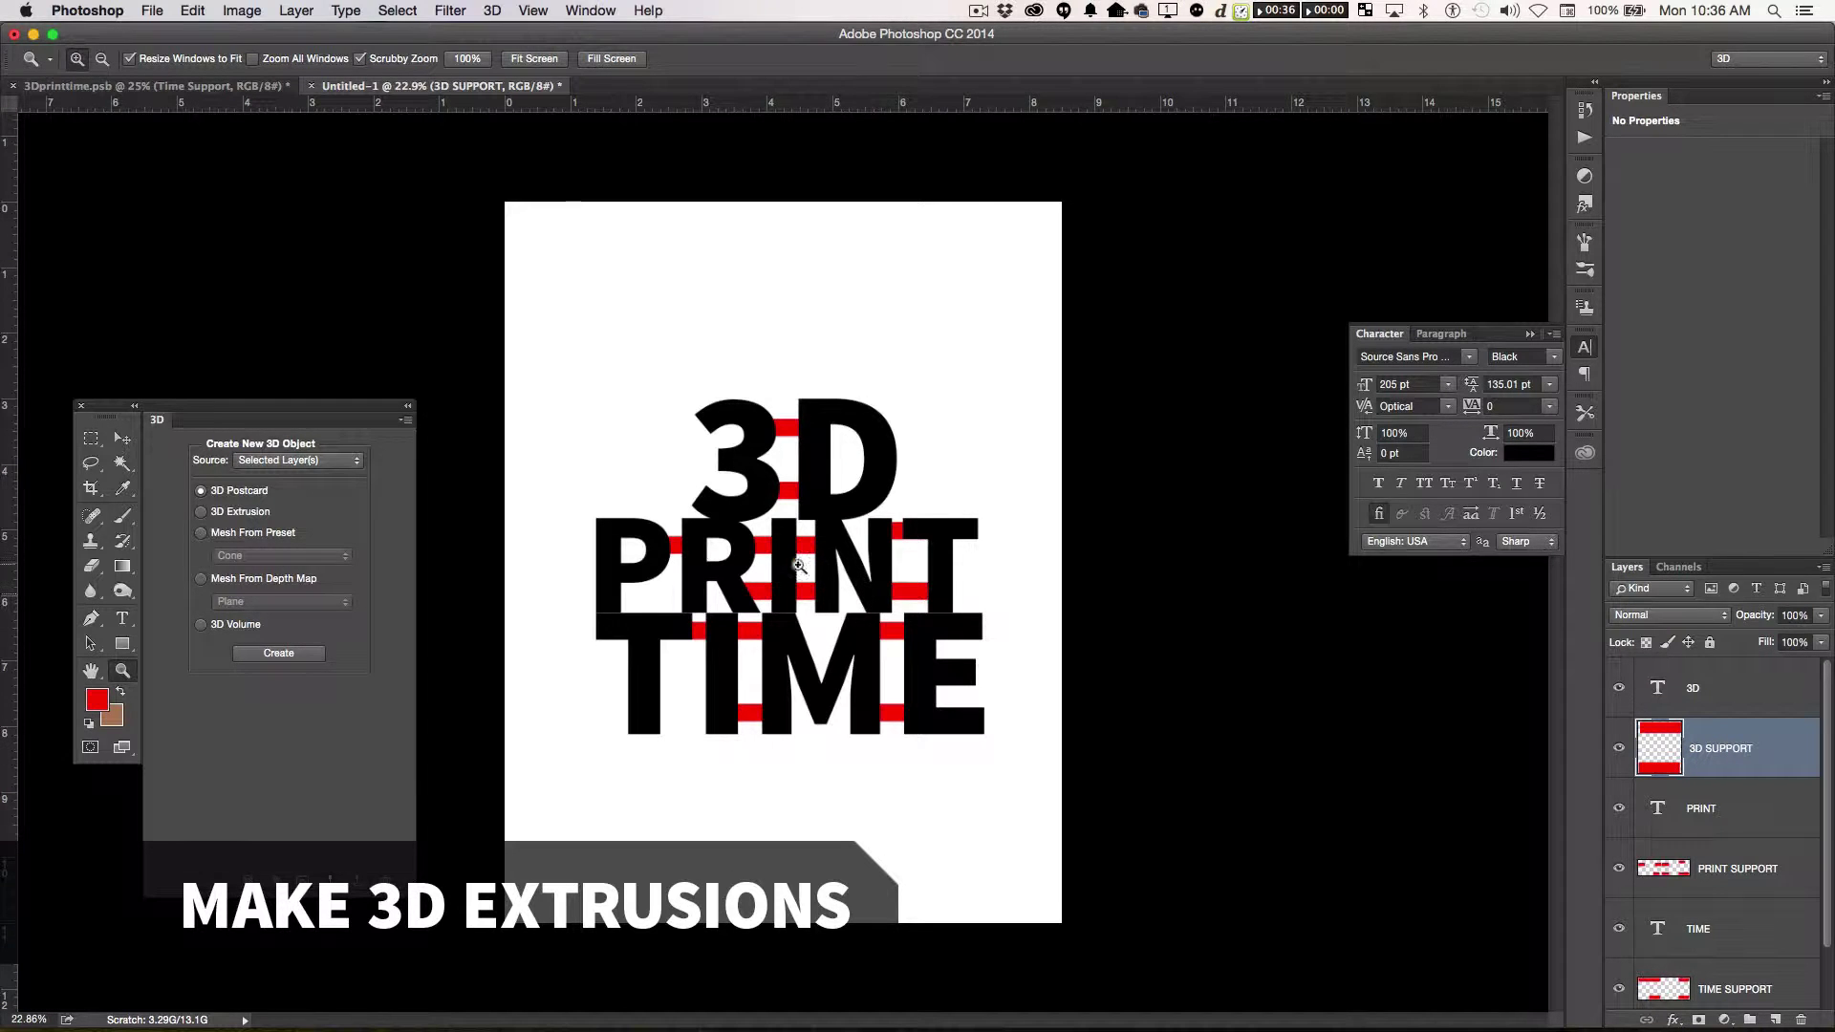
# - Apply New 3D Extrusion from Selected Layer to the 3D, PRINT and support bar layers
pyautogui.moveTo(811, 594); pyautogui.dragTo(765, 594)
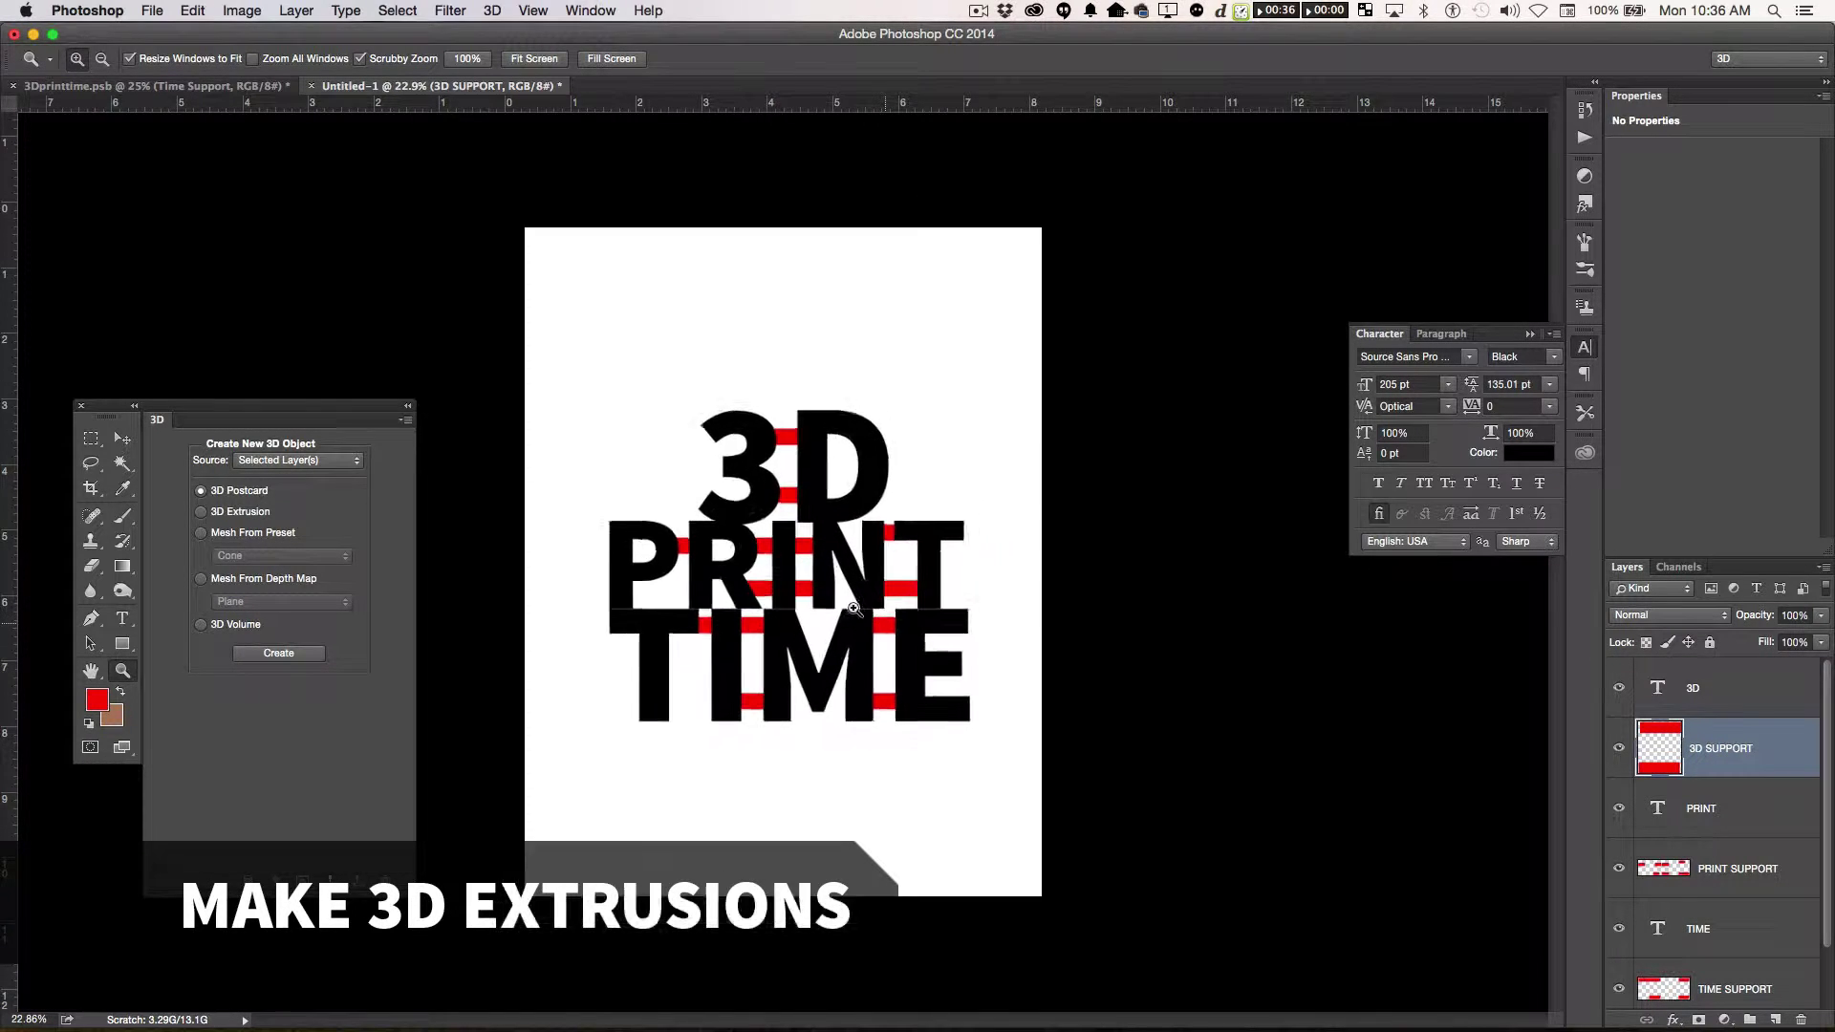
pyautogui.click(1764, 695)
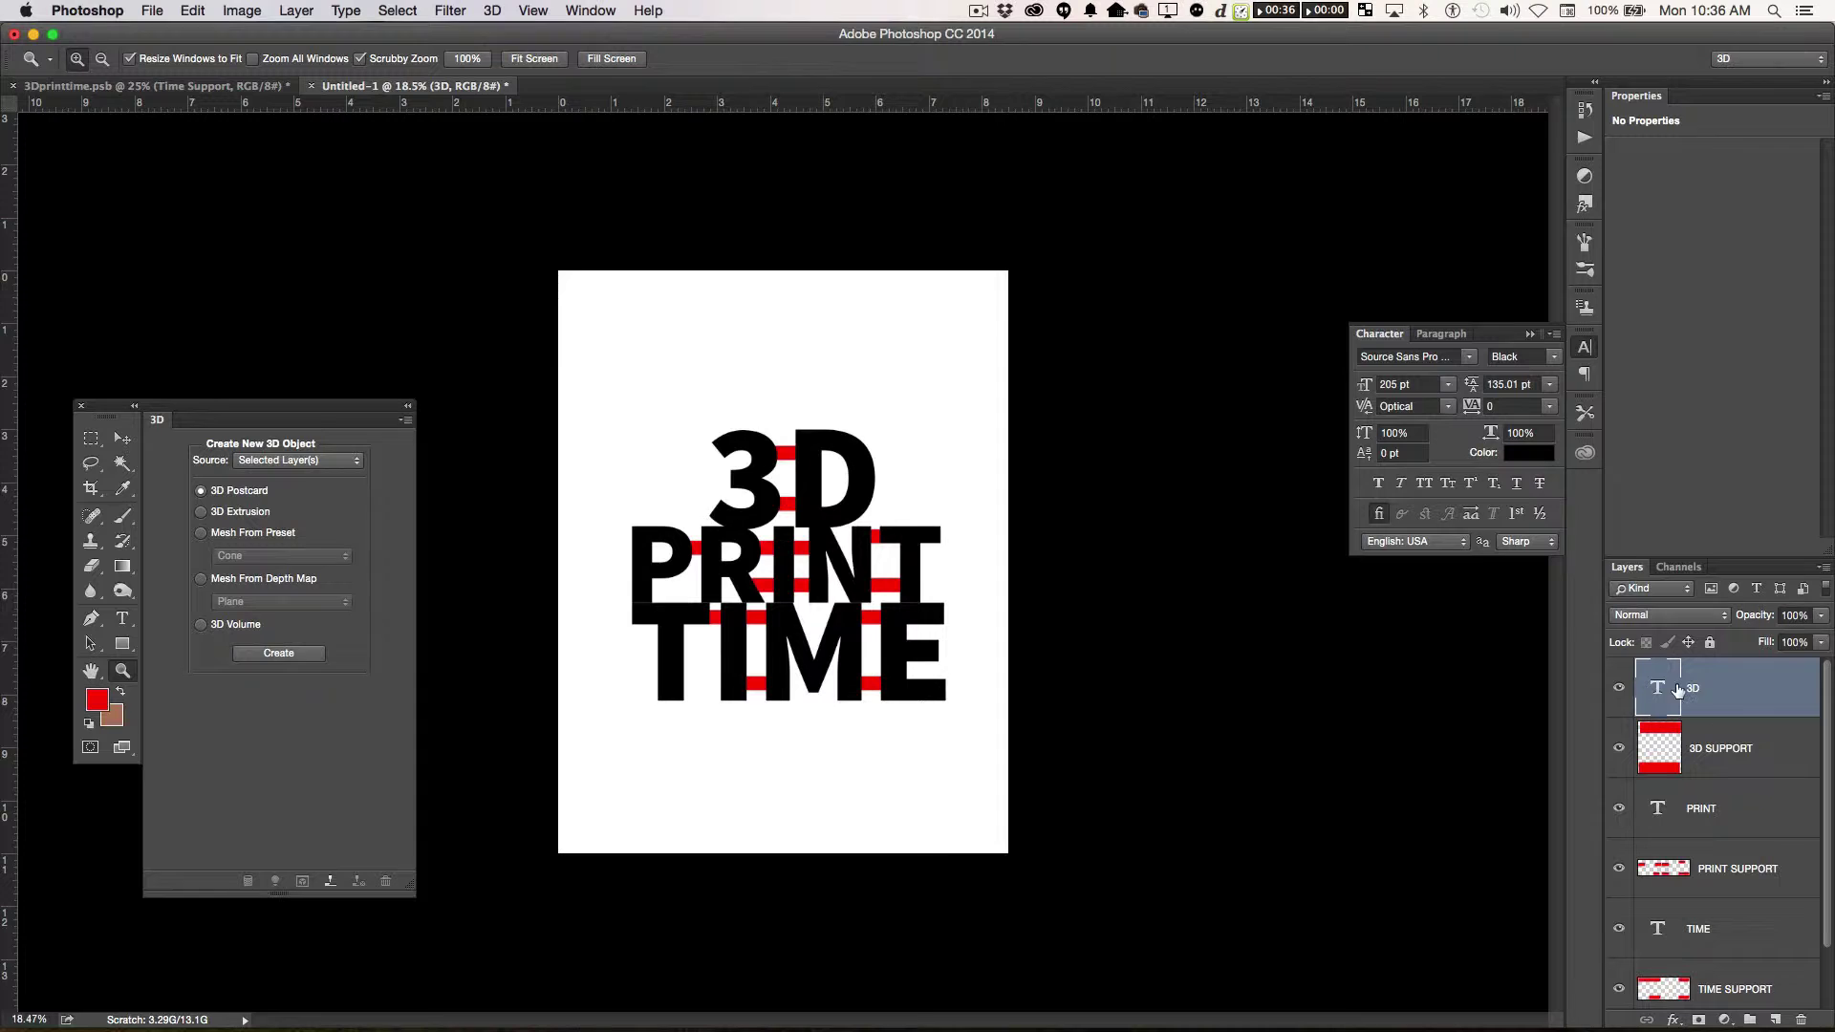
pyautogui.rightClick(1719, 685)
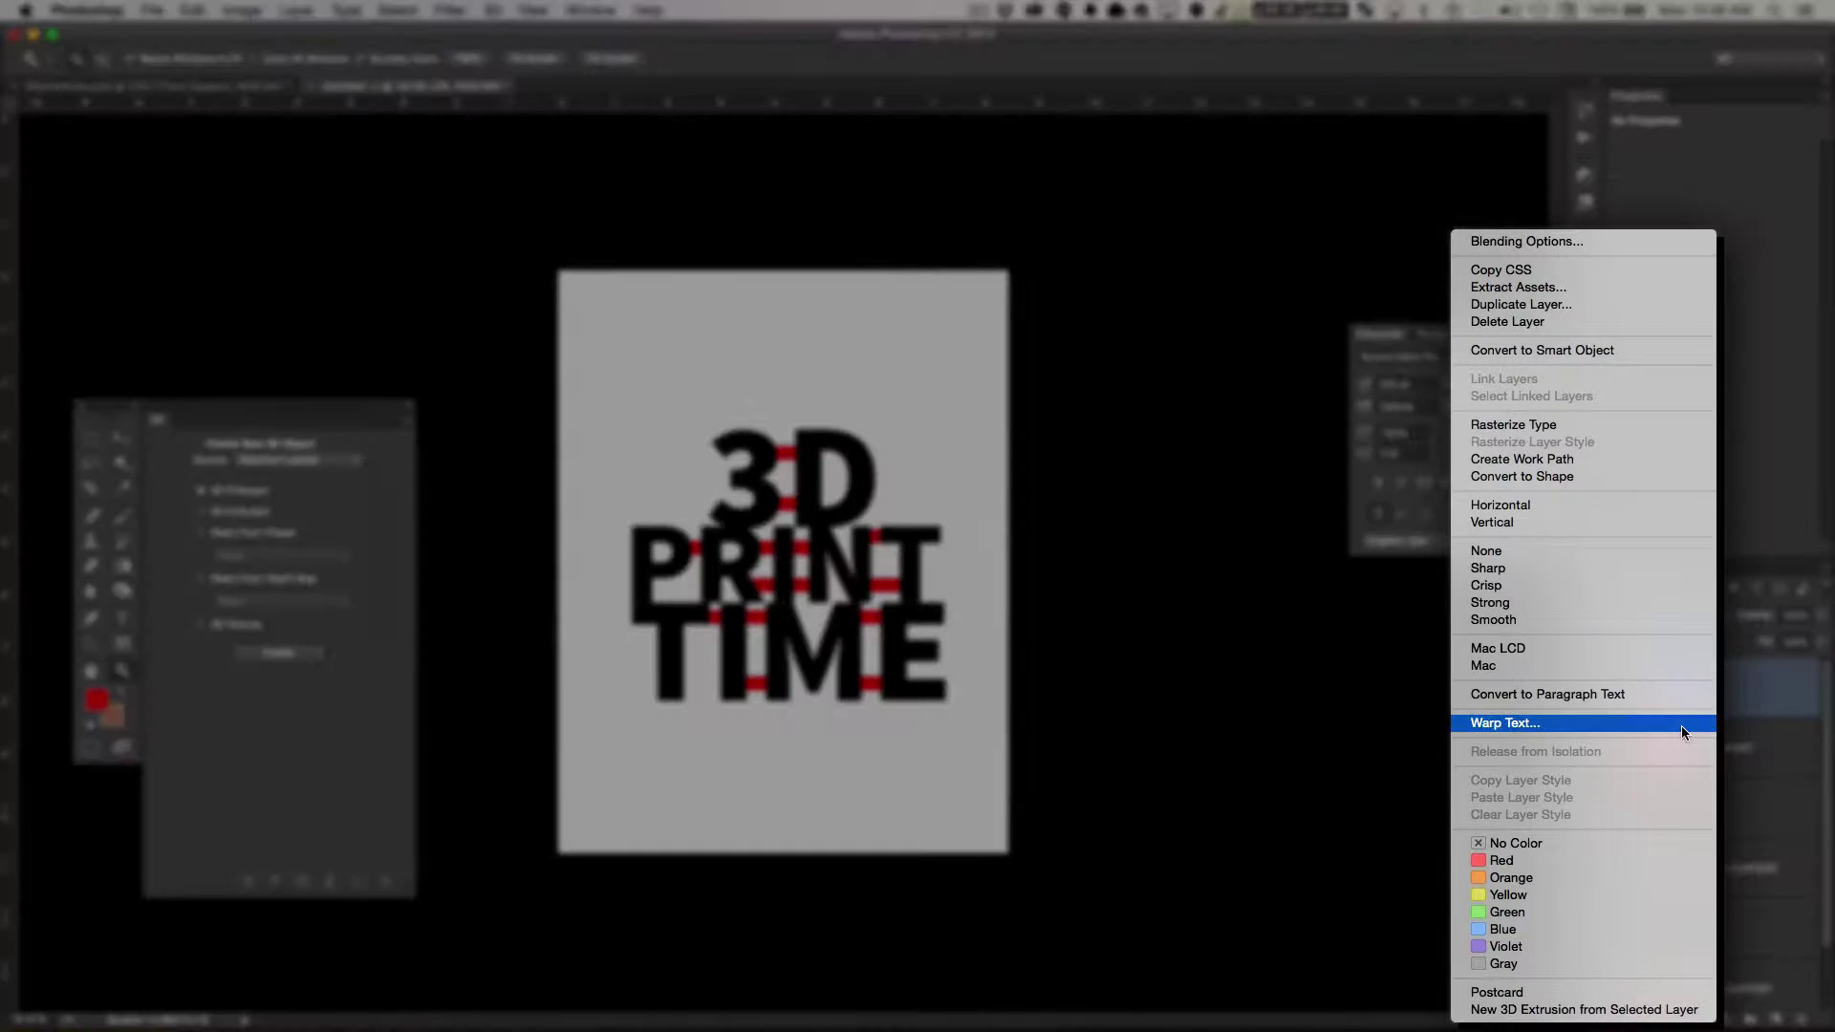
pyautogui.click(1553, 1011)
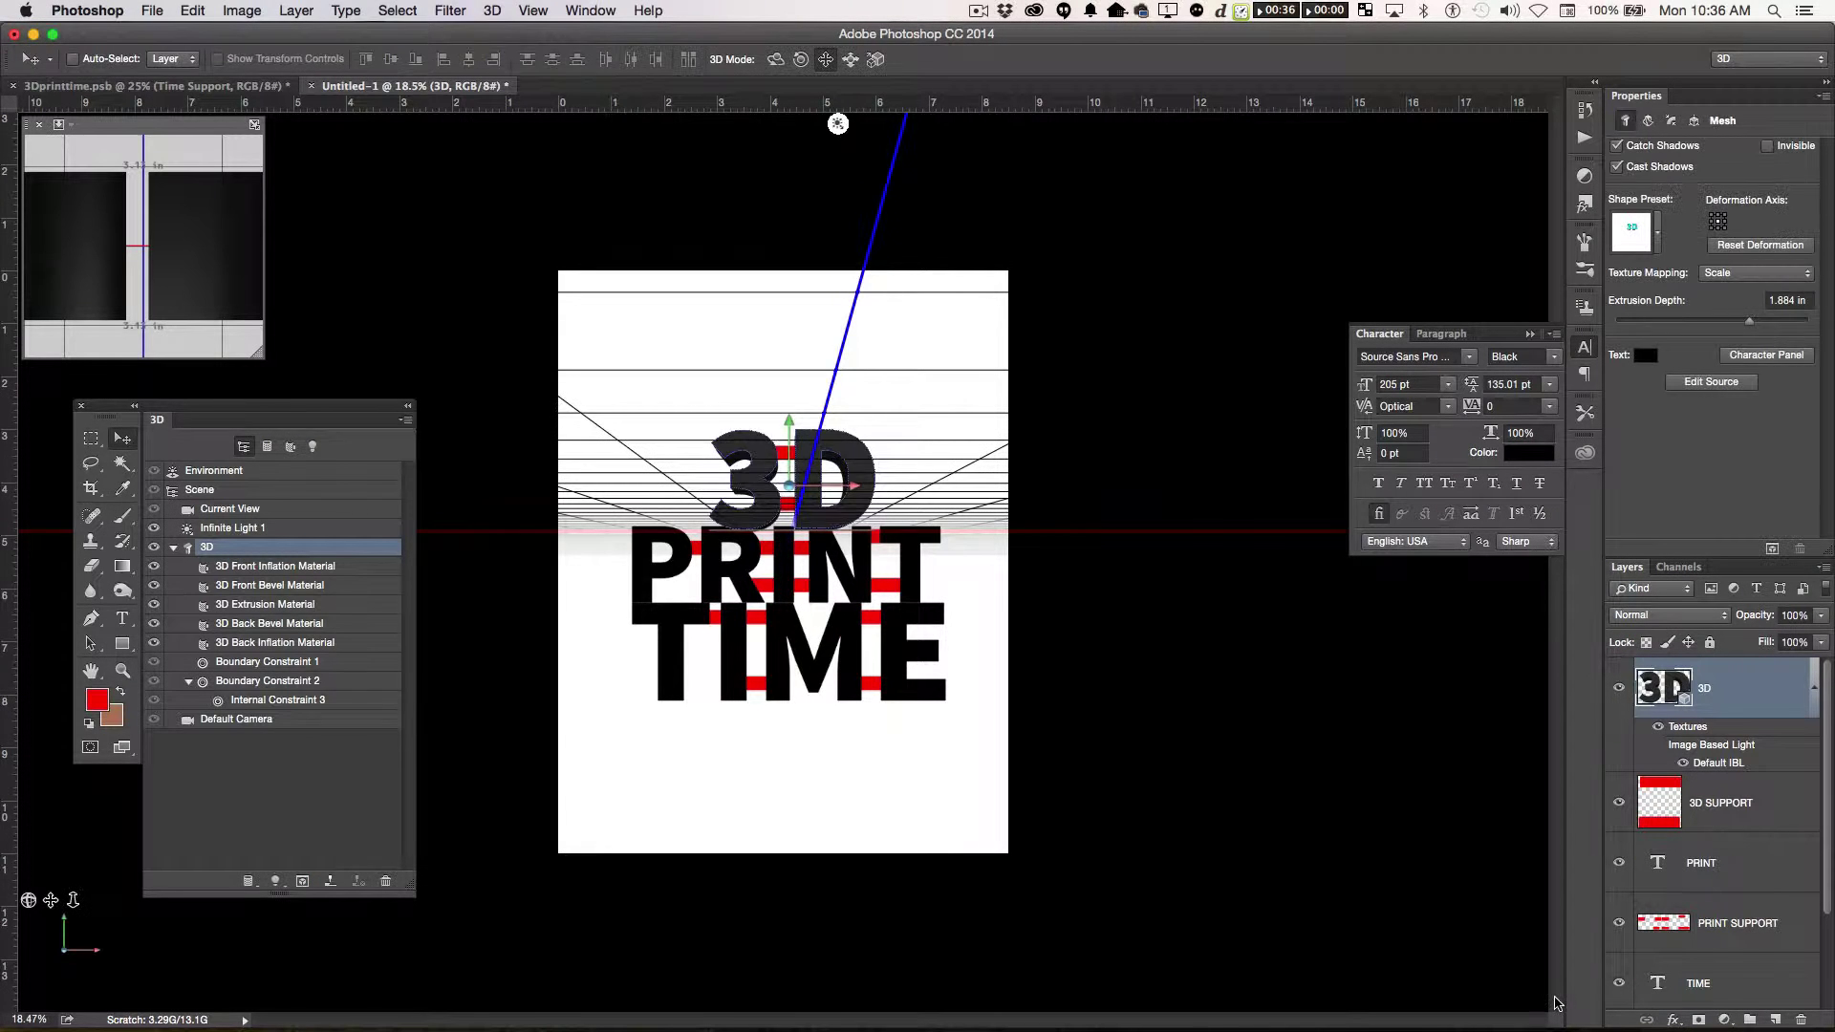
pyautogui.rightClick(1711, 863)
pyautogui.click(1553, 1011)
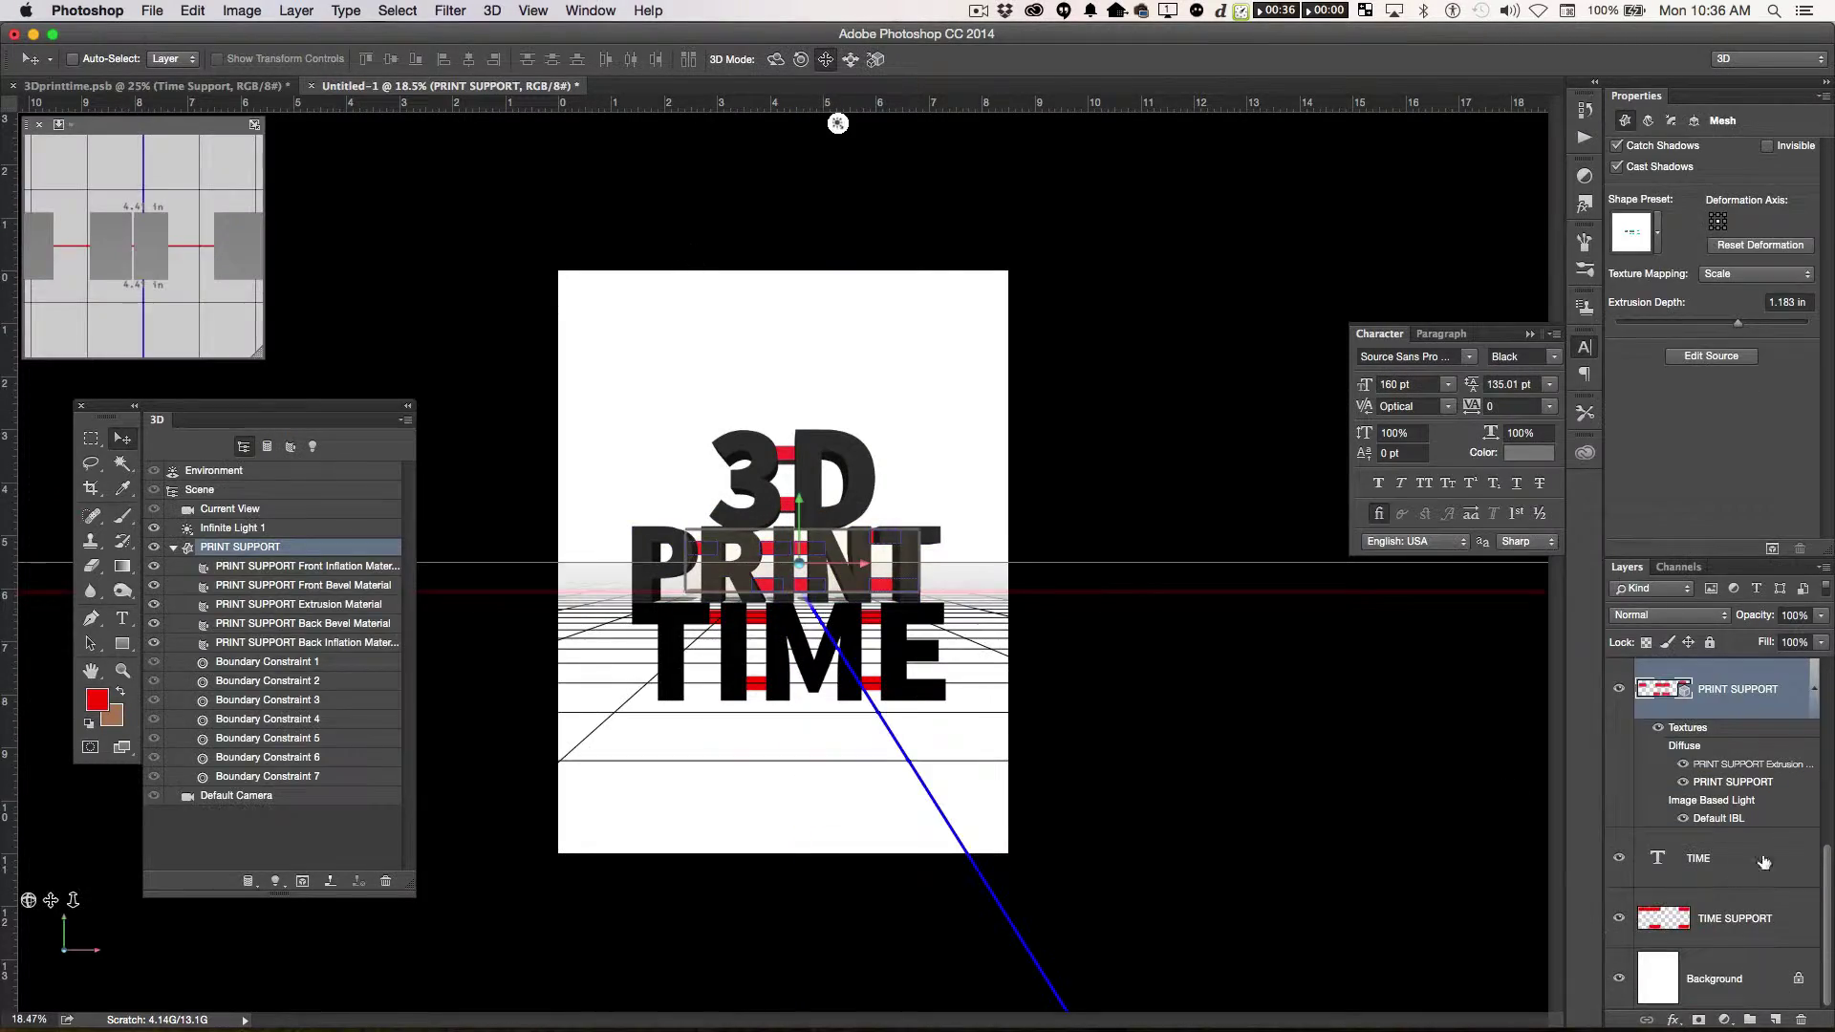
pyautogui.click(1735, 974)
pyautogui.rightClick(1719, 975)
pyautogui.click(1588, 1001)
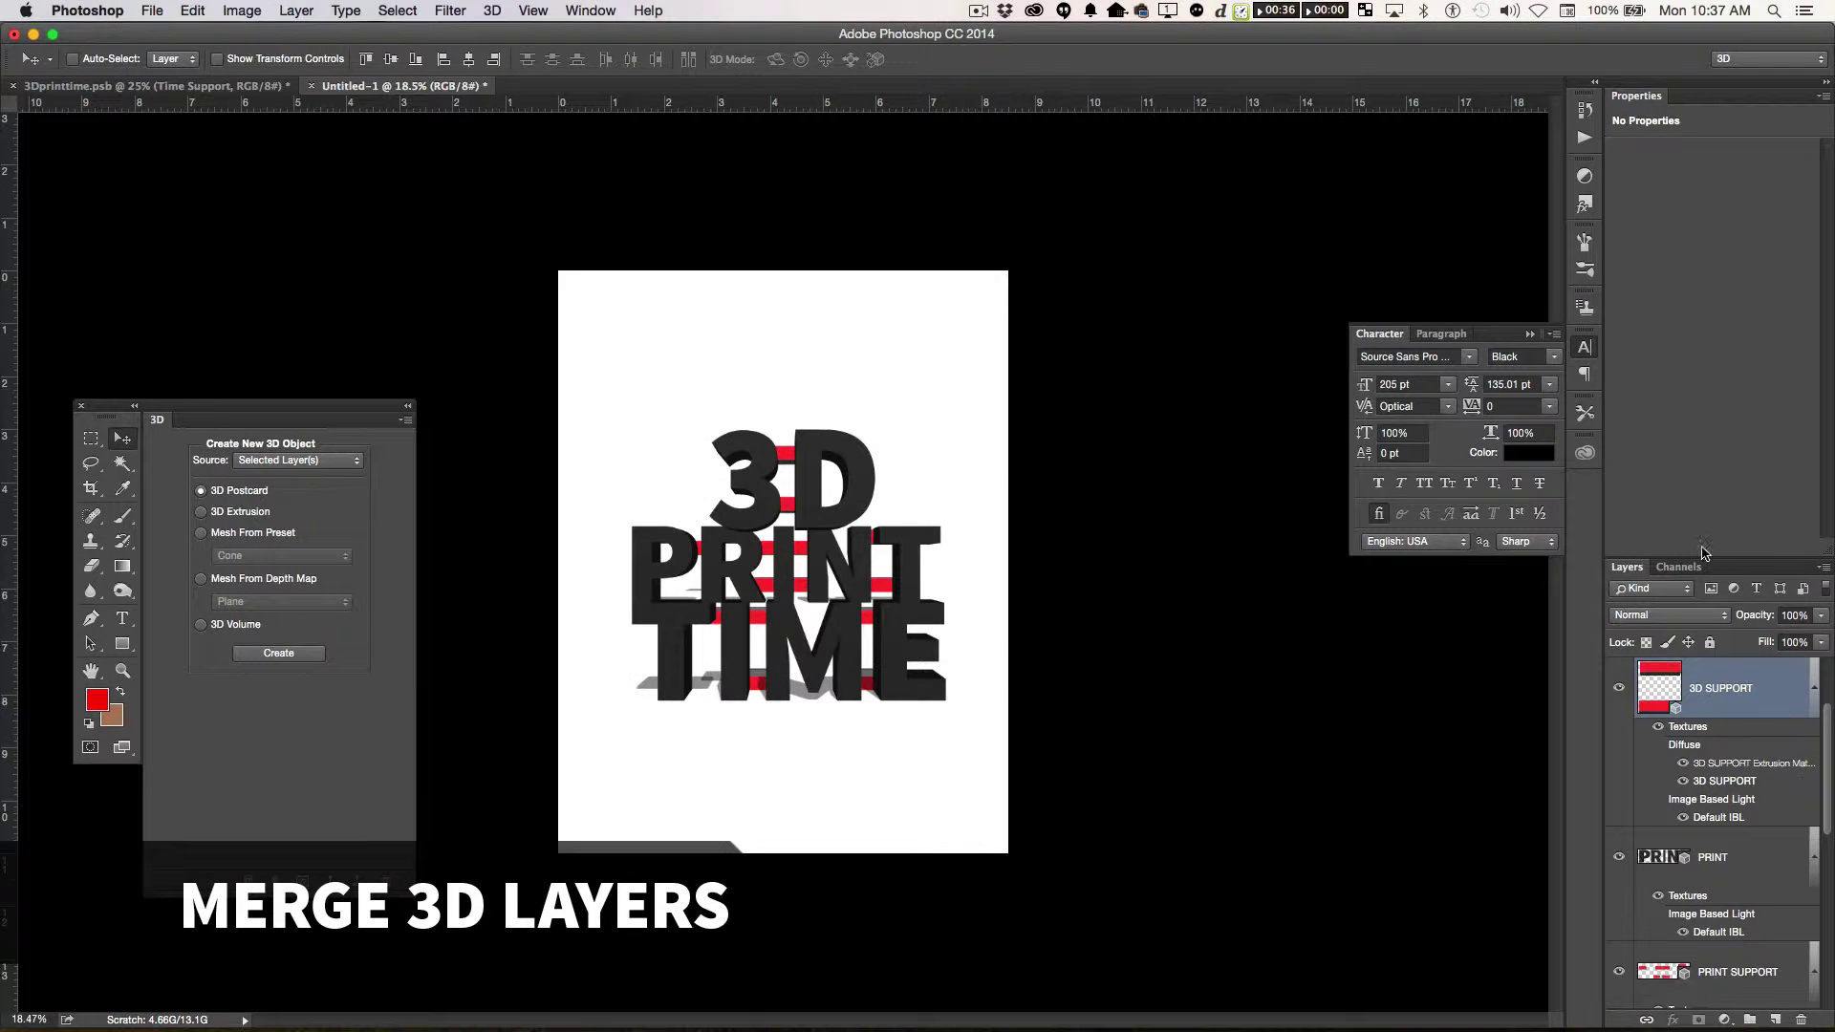
# - Select the 3D, PRINT, TIME and support layers and run 3D > Merge 3D Layers
pyautogui.moveTo(1717, 559); pyautogui.dragTo(1685, 155)
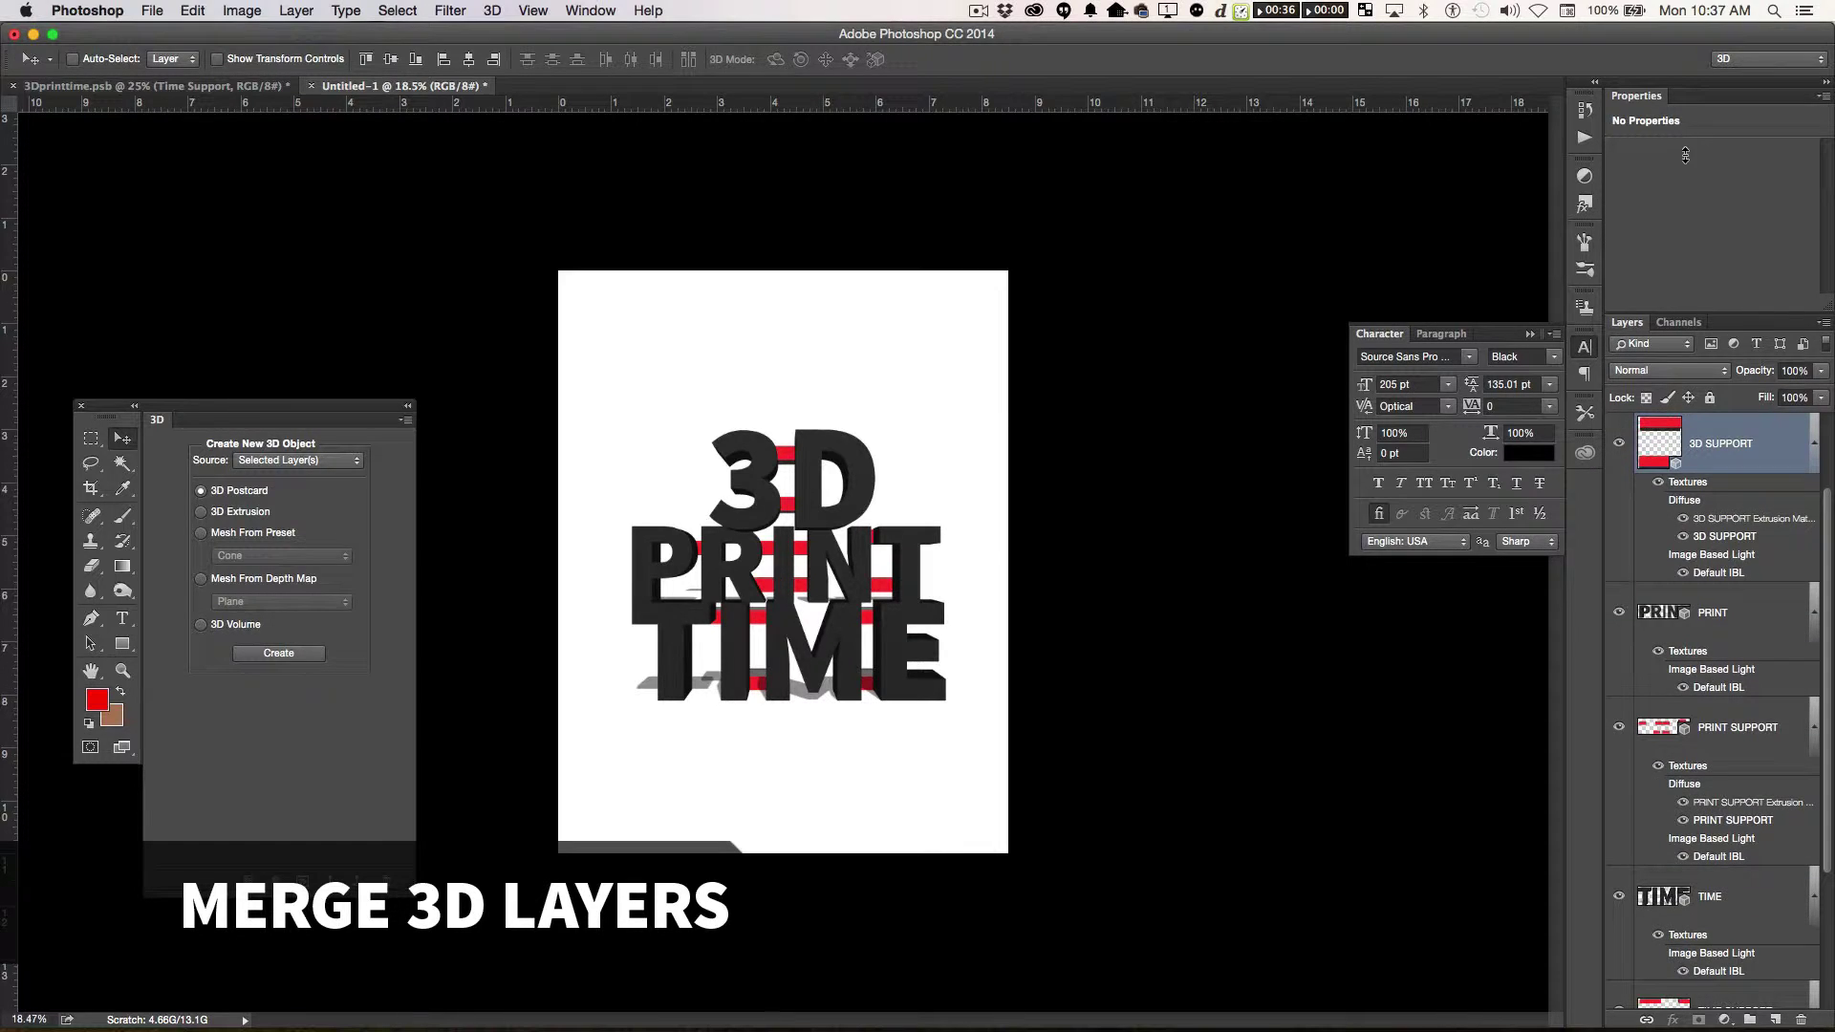
pyautogui.keyDown('shift'); pyautogui.click(1755, 628); pyautogui.keyUp('shift')
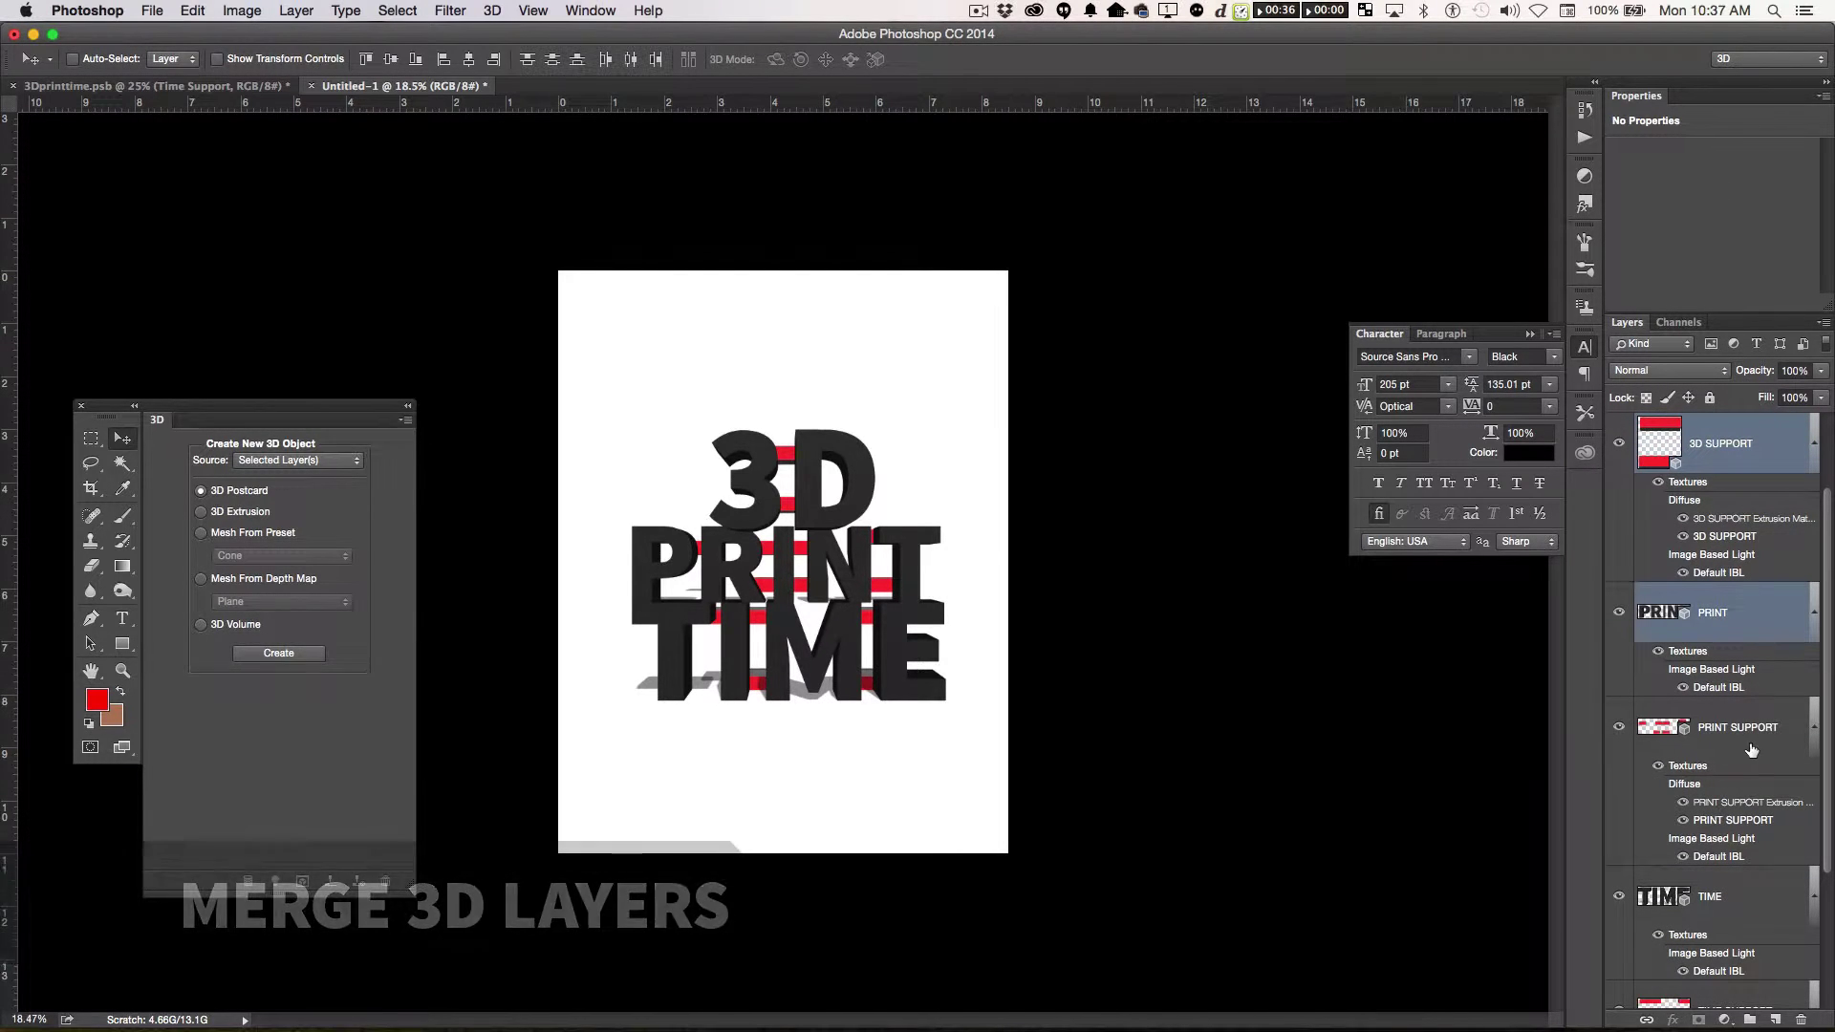
pyautogui.keyDown('shift'); pyautogui.click(1759, 740); pyautogui.keyUp('shift')
pyautogui.keyDown('shift'); pyautogui.click(1736, 903); pyautogui.keyUp('shift')
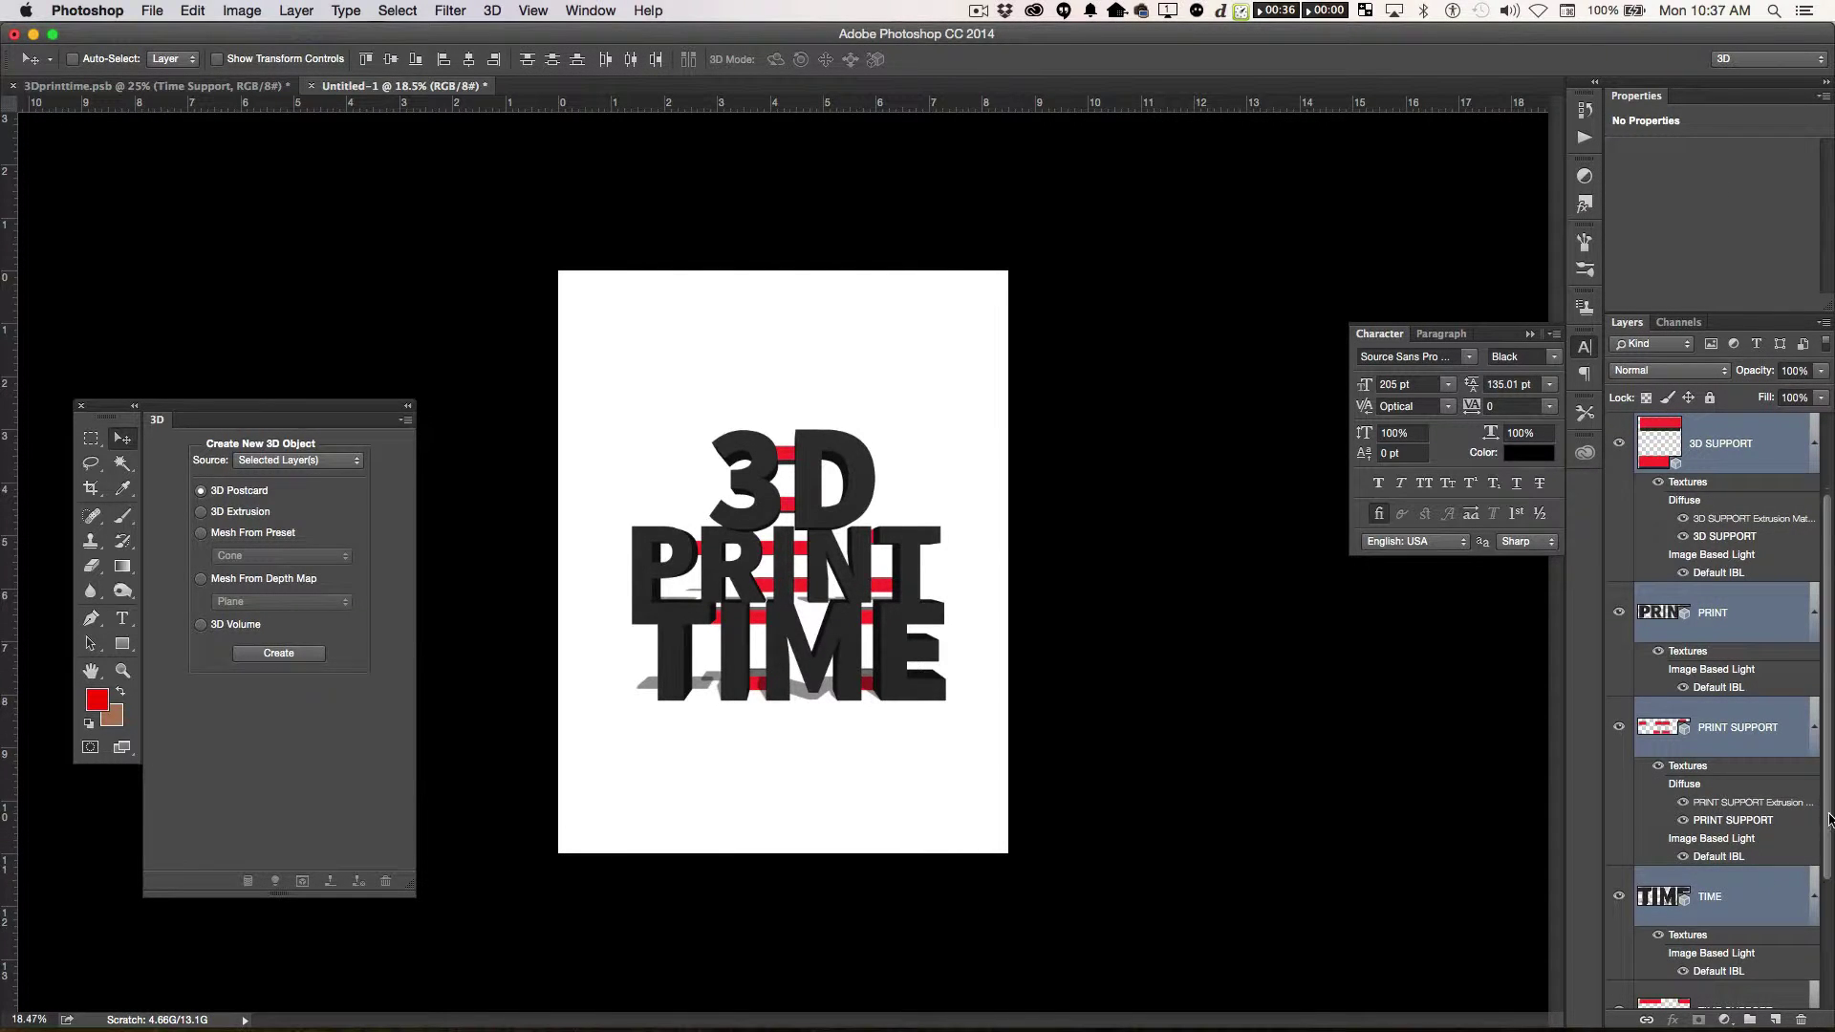
pyautogui.moveTo(1830, 819); pyautogui.dragTo(1819, 972)
pyautogui.keyDown('shift'); pyautogui.click(1757, 814); pyautogui.keyUp('shift')
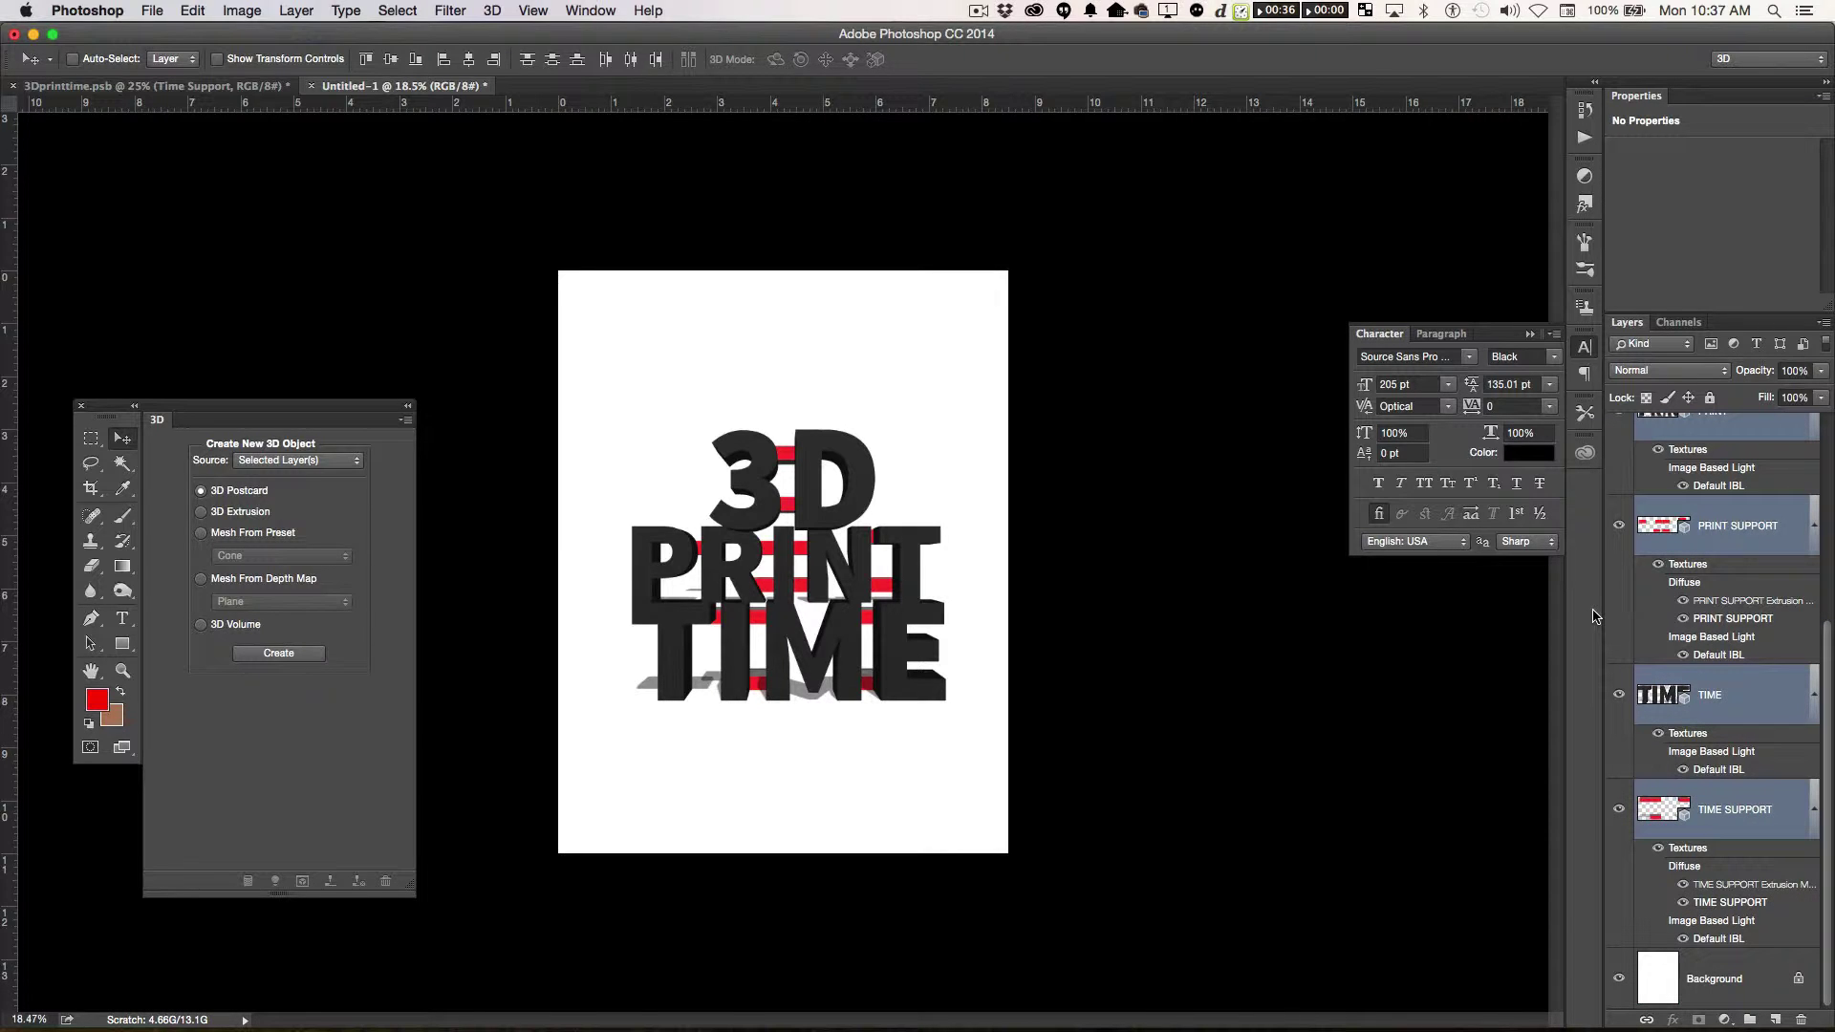
pyautogui.click(457, 9)
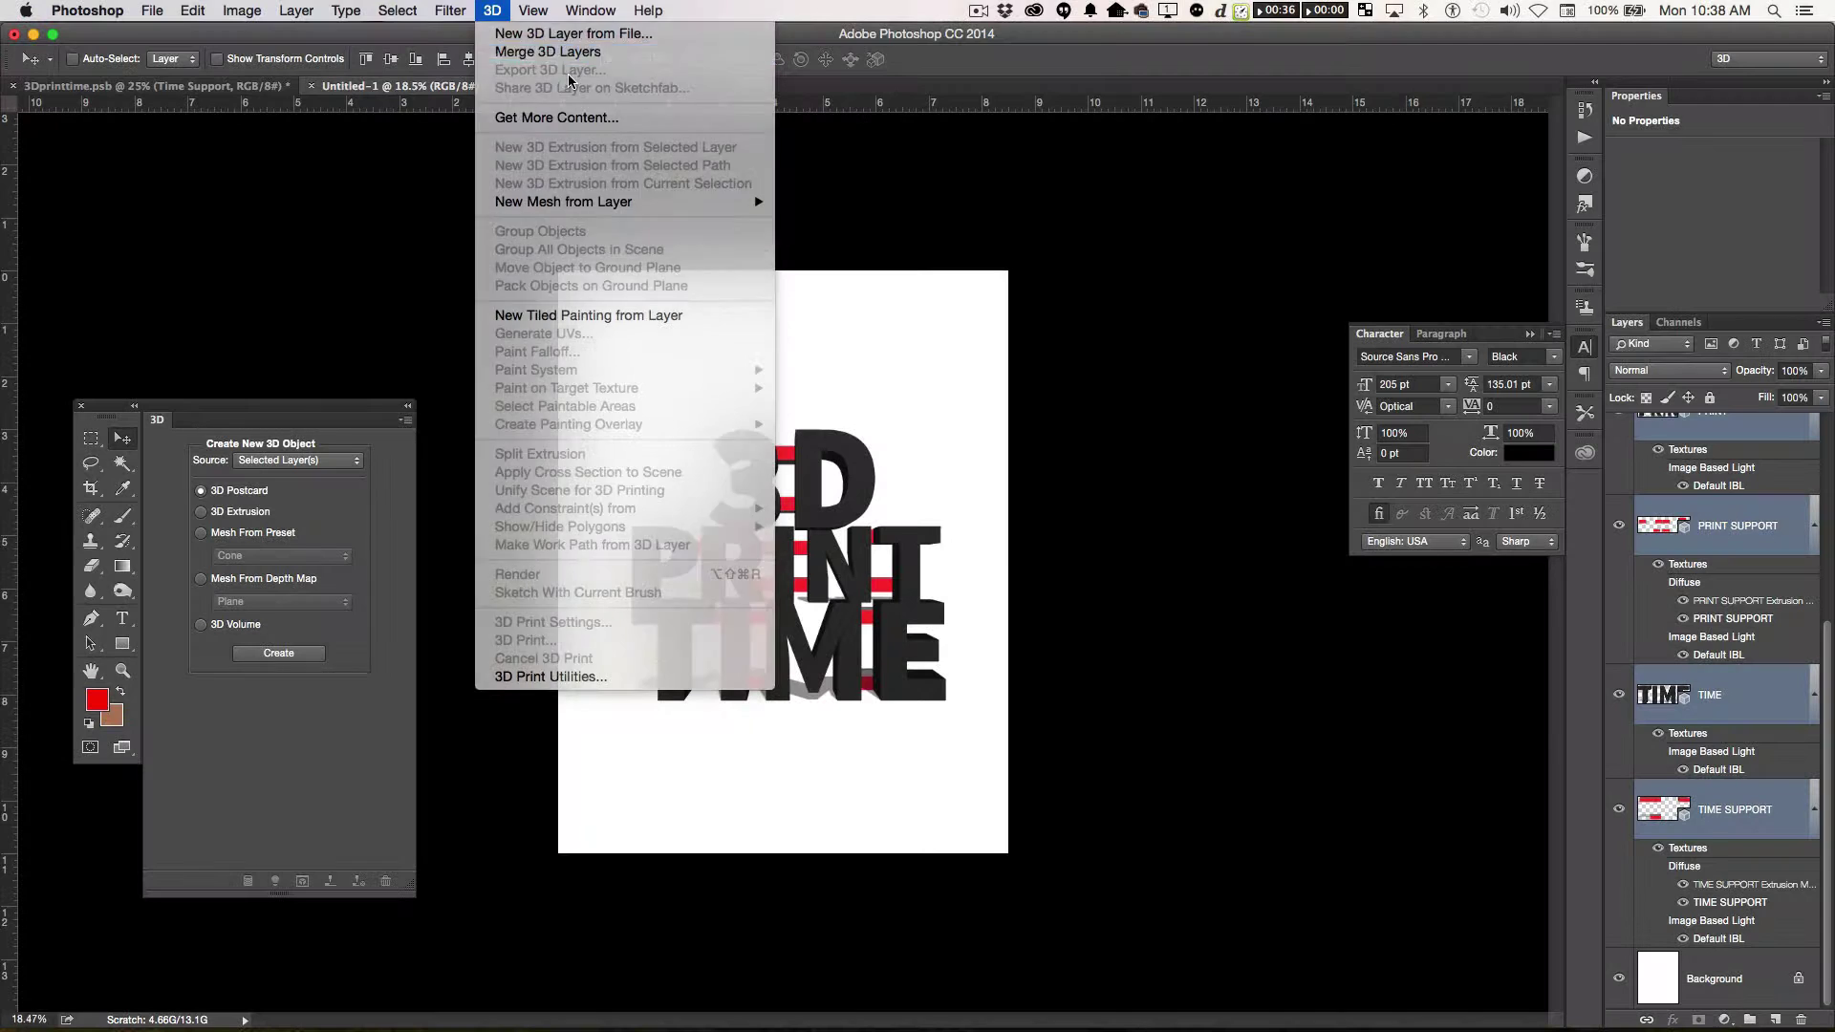
pyautogui.click(566, 33)
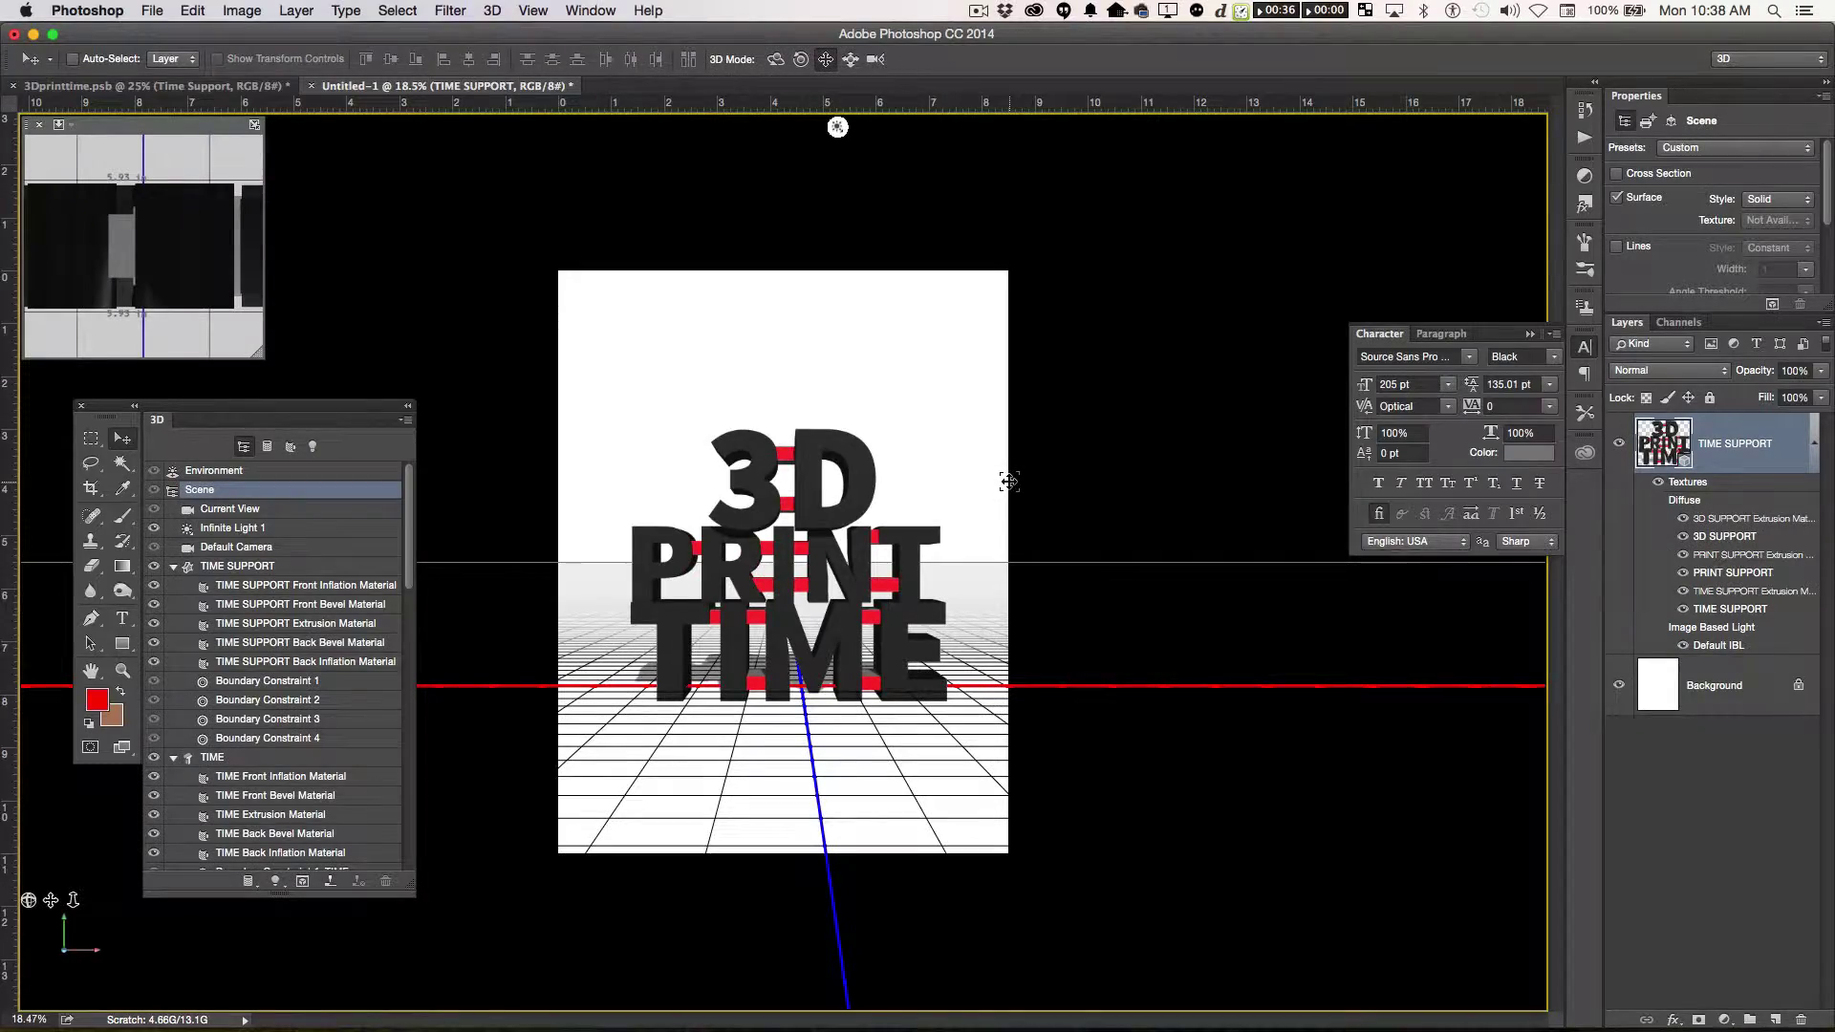
# - Orbit the merged scene to view the letters from above, then undo the orbit
pyautogui.moveTo(29, 901)
pyautogui.mouseDown()
pyautogui.moveTo(6, 887)
pyautogui.moveTo(29, 899)
pyautogui.moveTo(241, 567)
pyautogui.mouseUp()
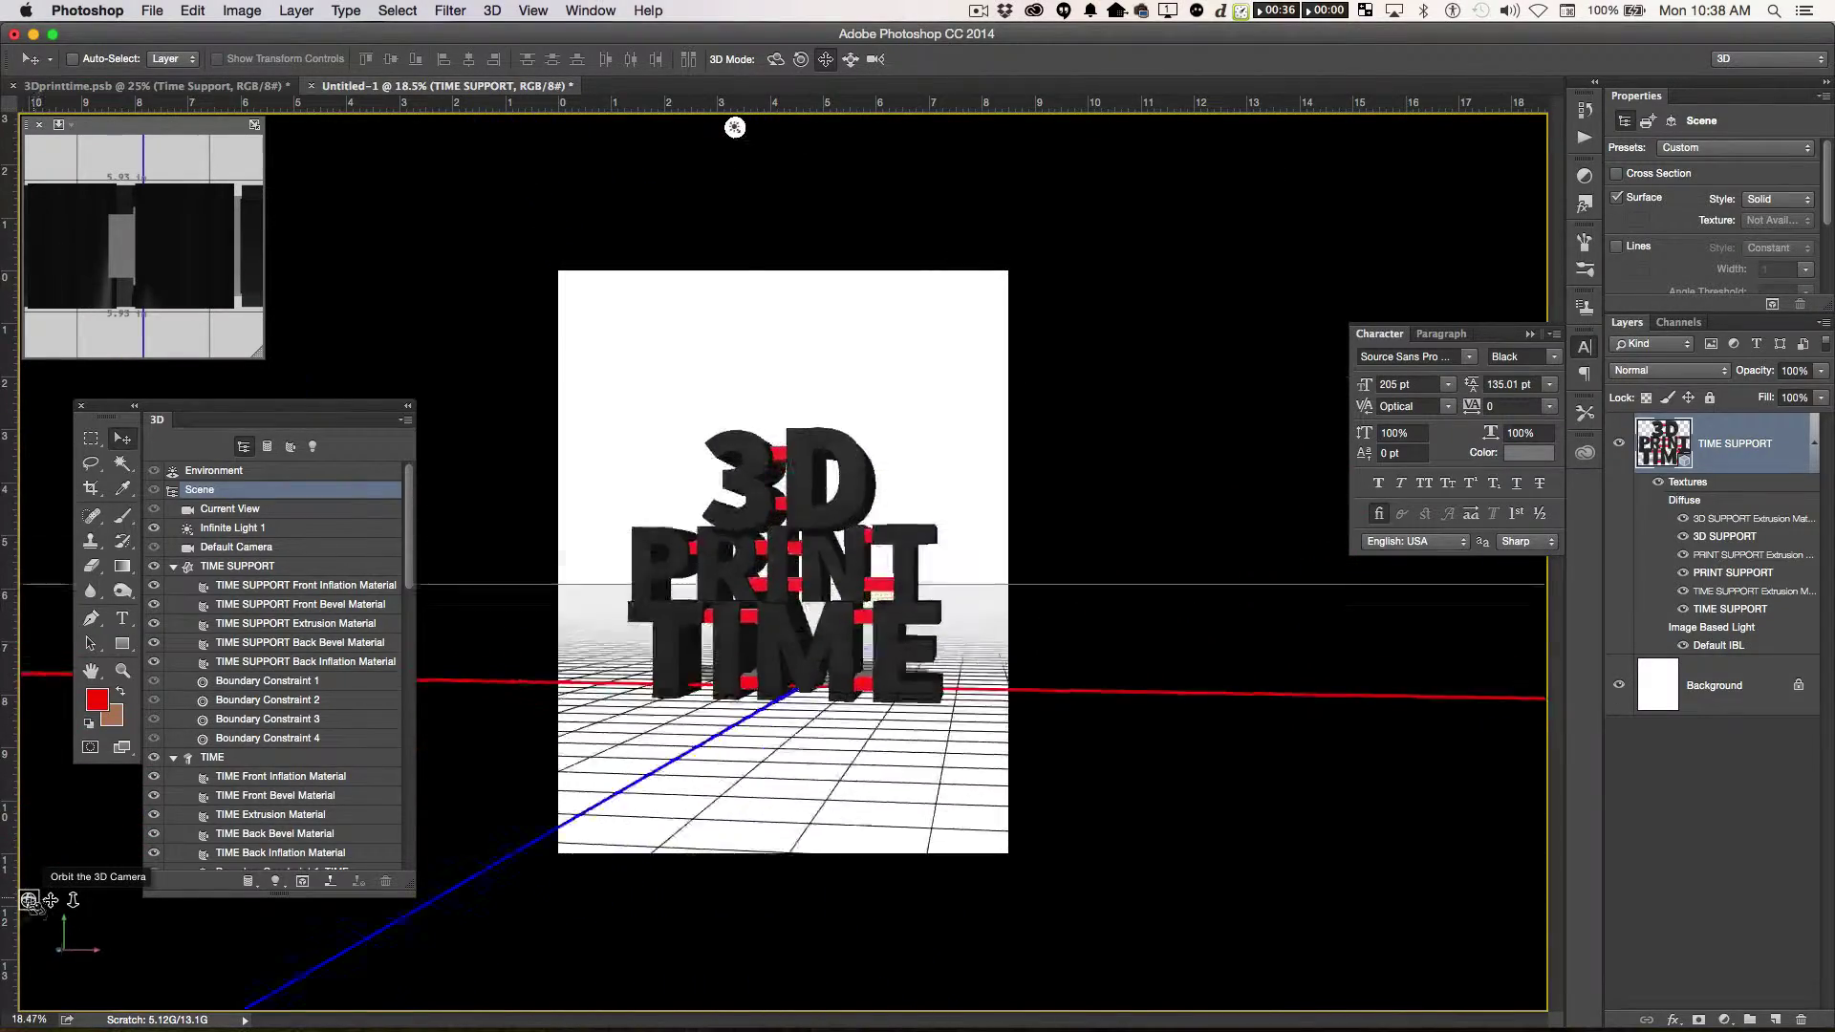
pyautogui.press('super+z')
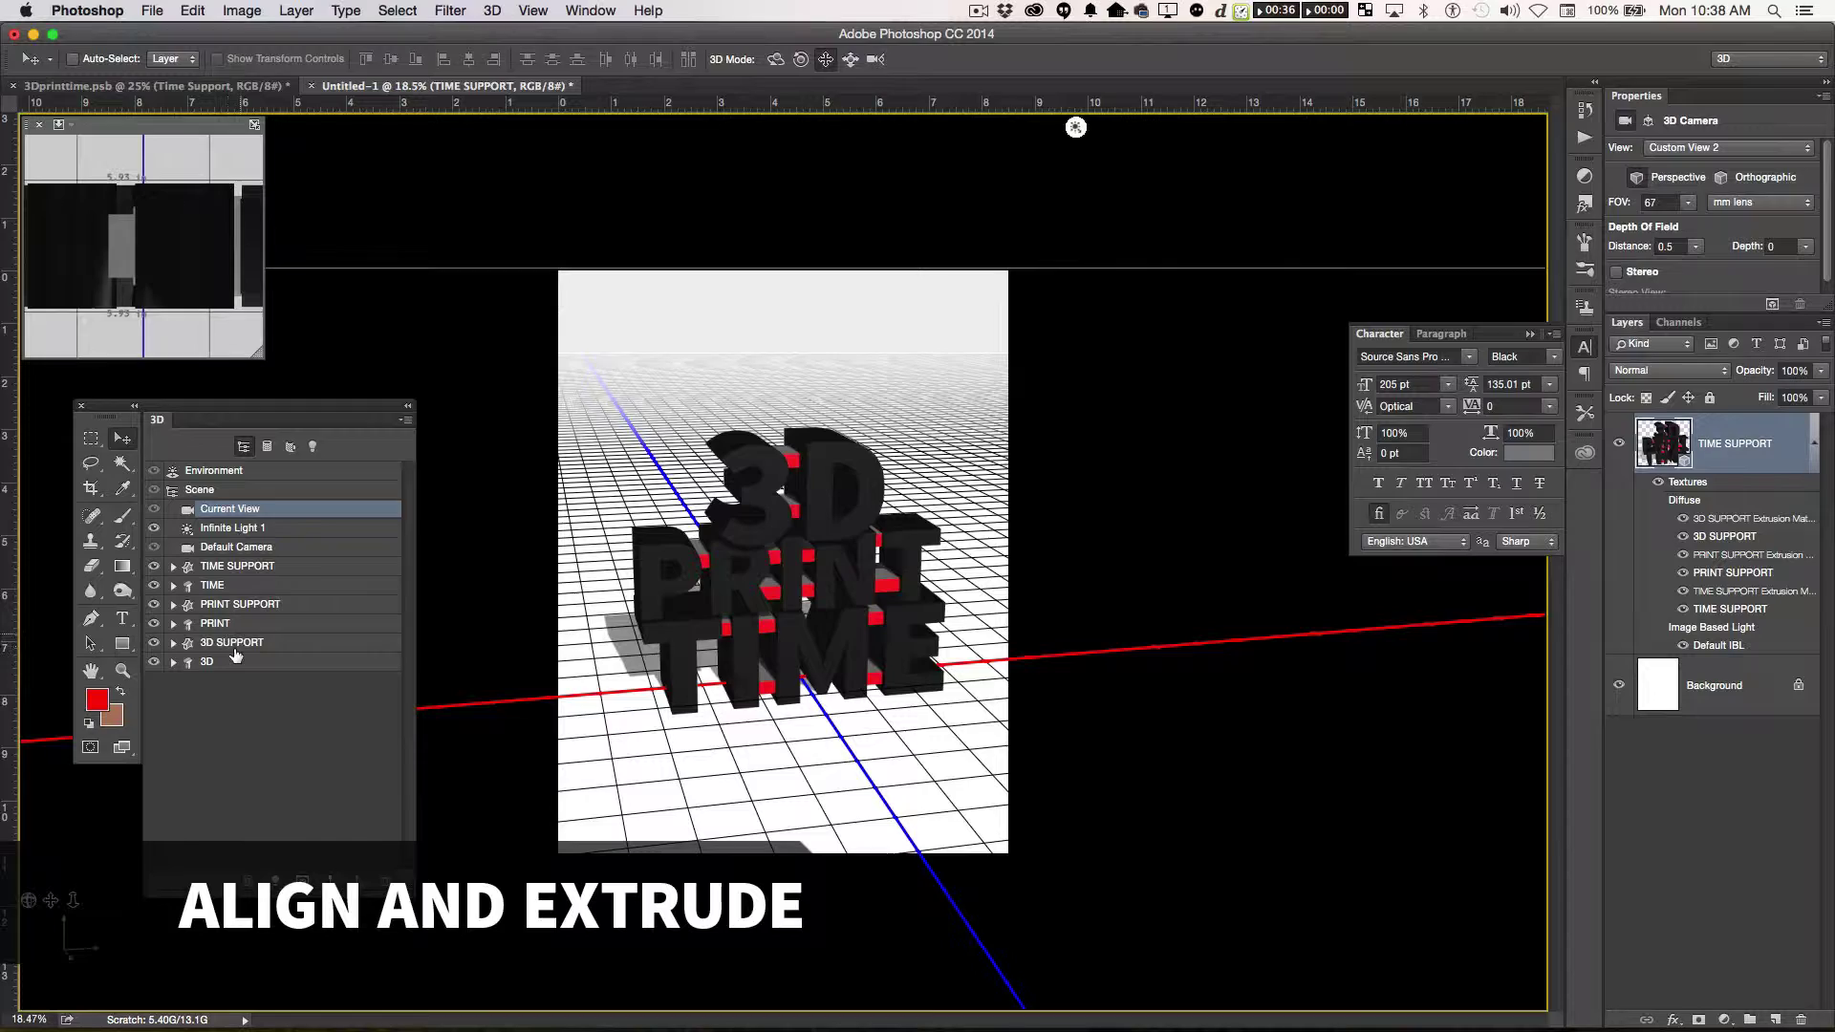
# - Select the 3D, PRINT and TIME objects and set their Extrusion Depth to 2 inches
pyautogui.click(237, 662)
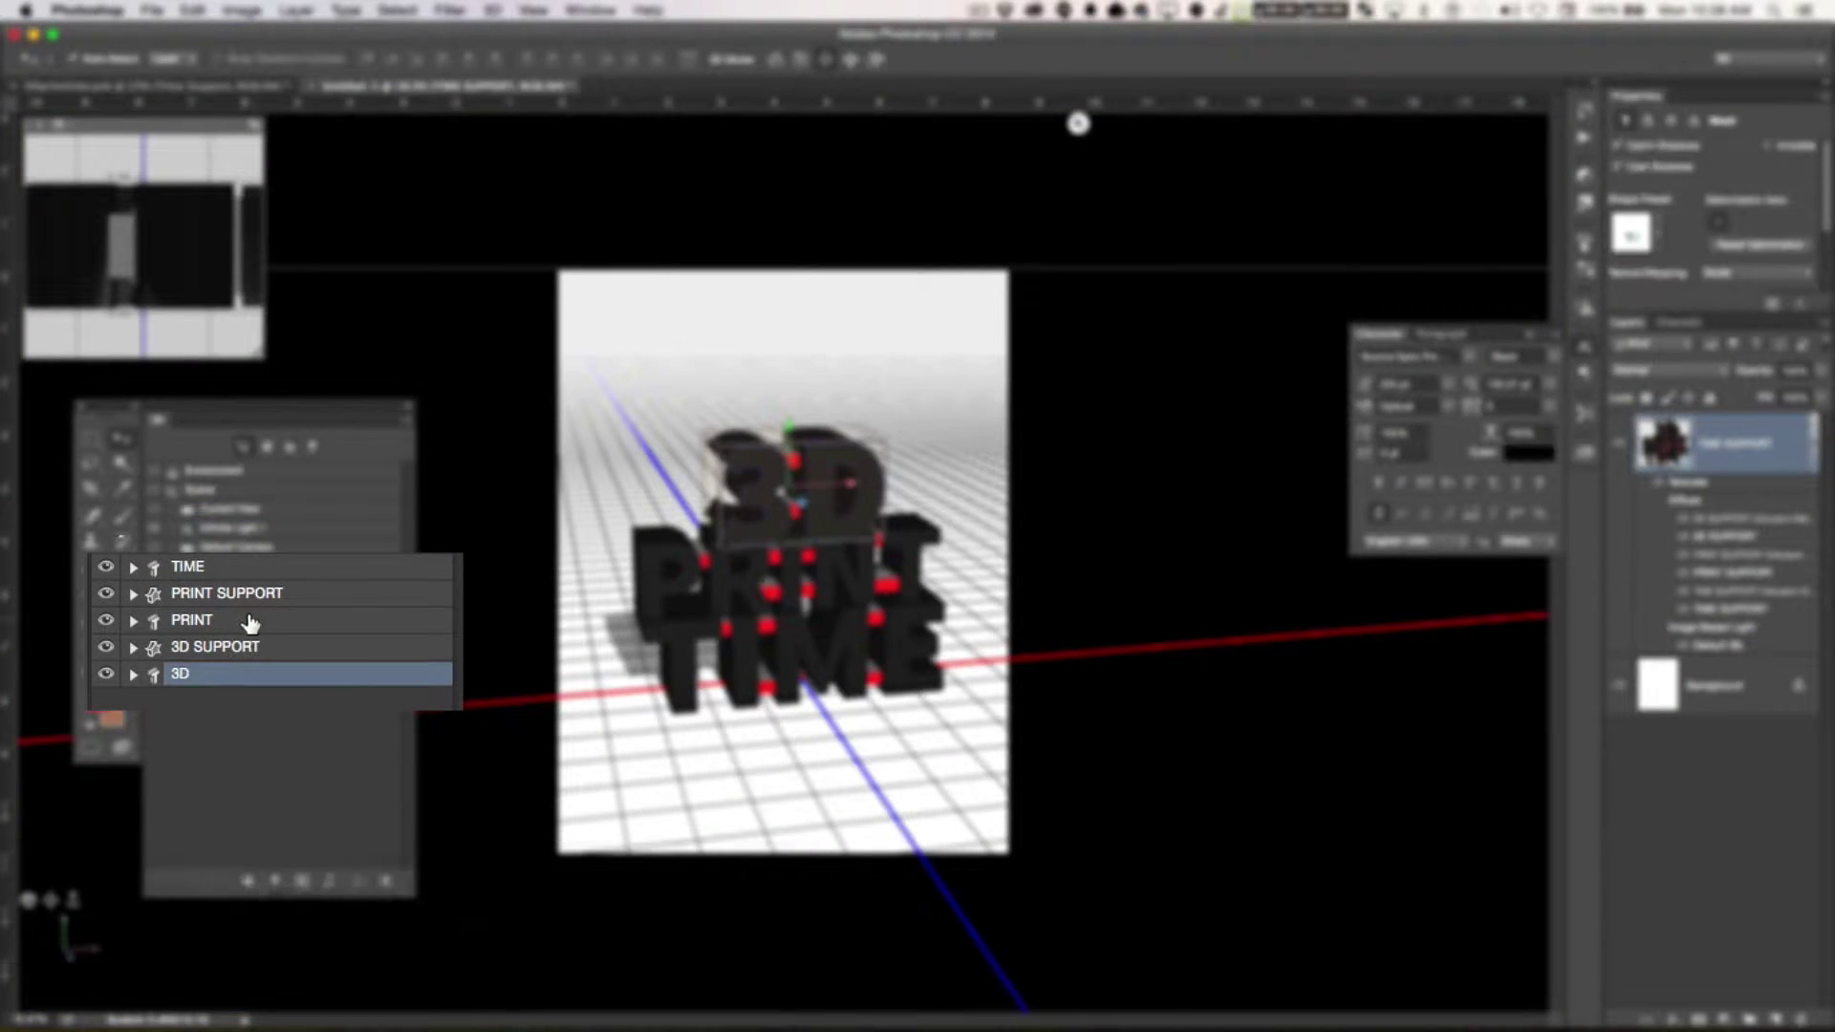
pyautogui.keyDown('super'); pyautogui.click(244, 624); pyautogui.keyUp('super')
pyautogui.keyDown('super'); pyautogui.click(256, 574); pyautogui.keyUp('super')
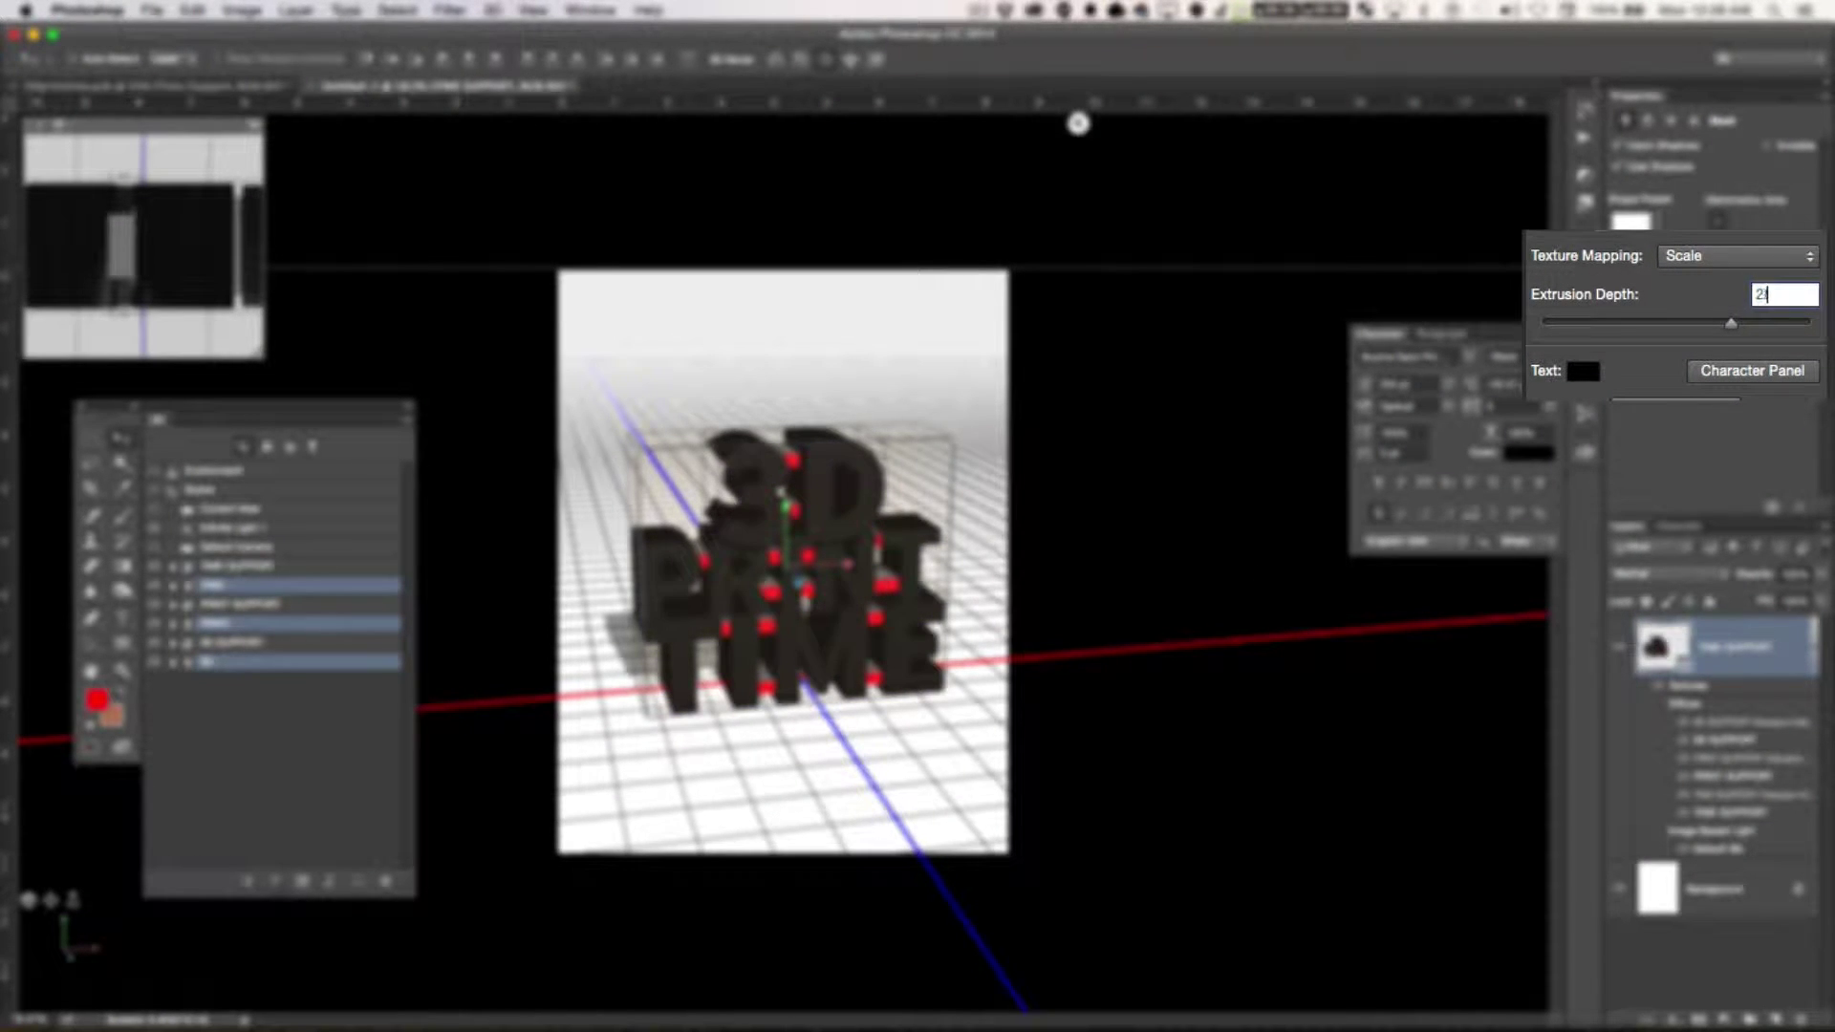
pyautogui.press('Return')
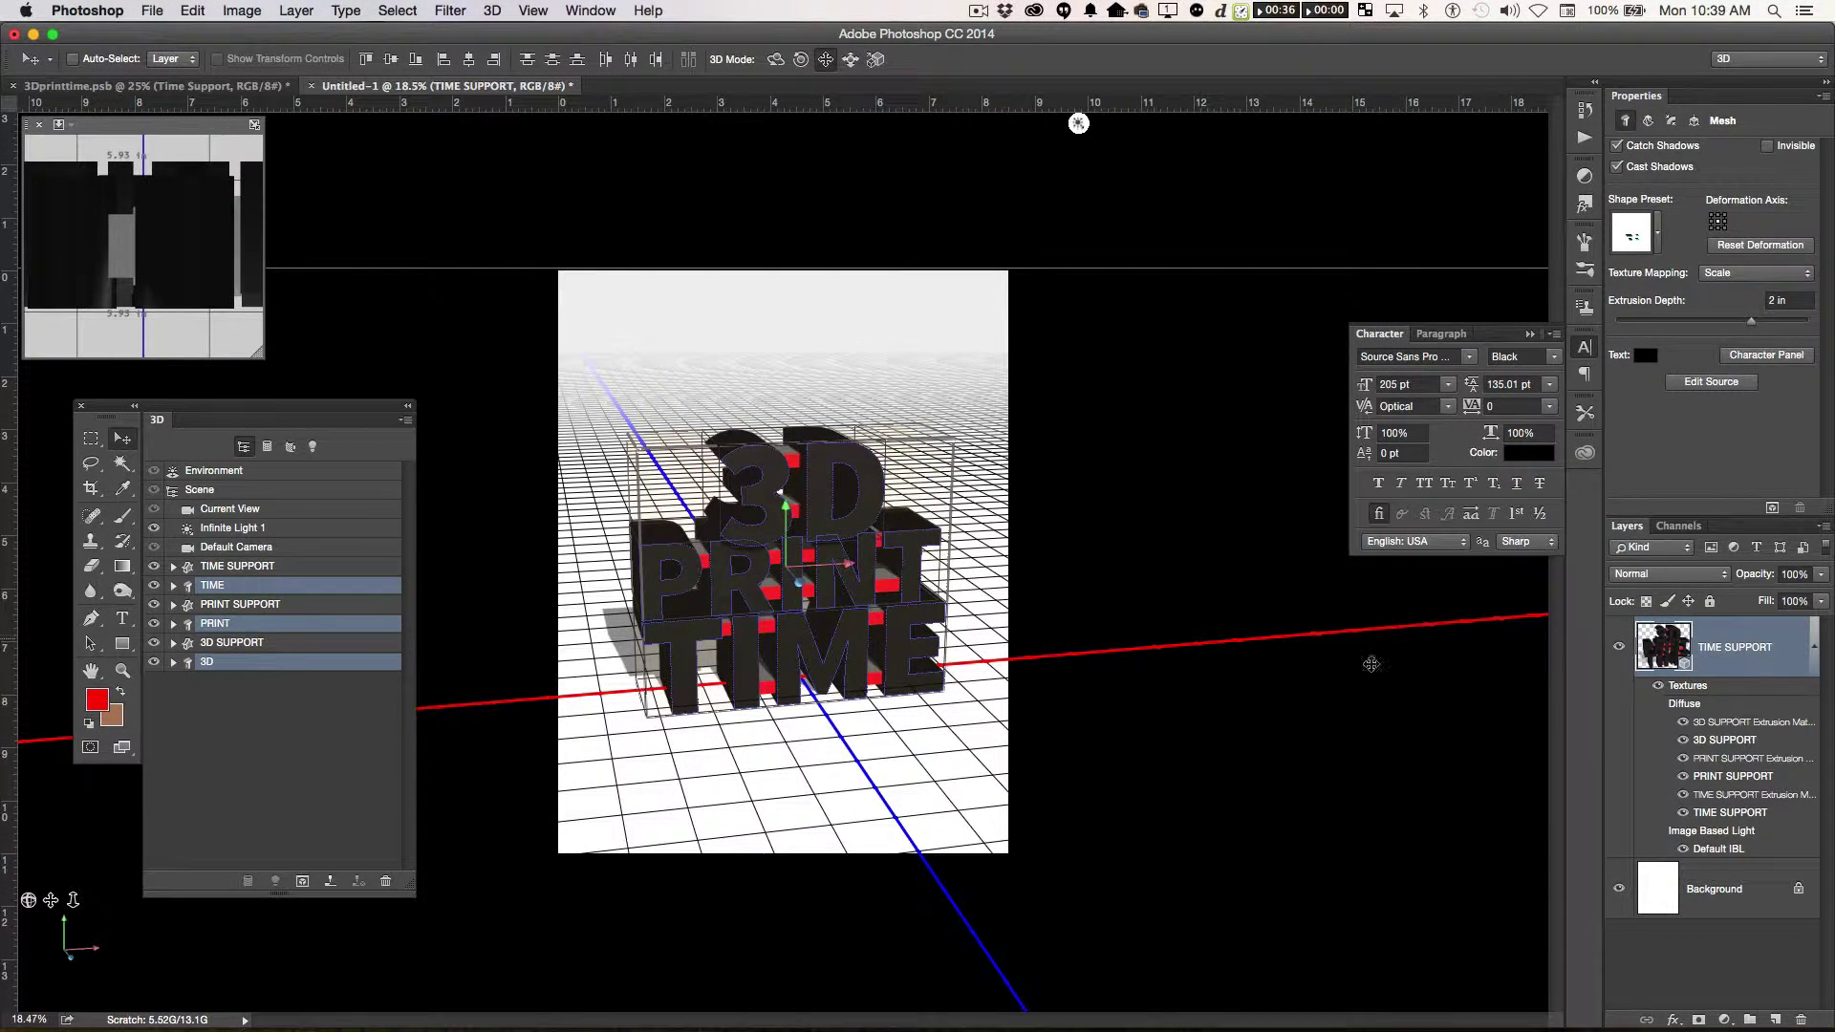
pyautogui.click(239, 640)
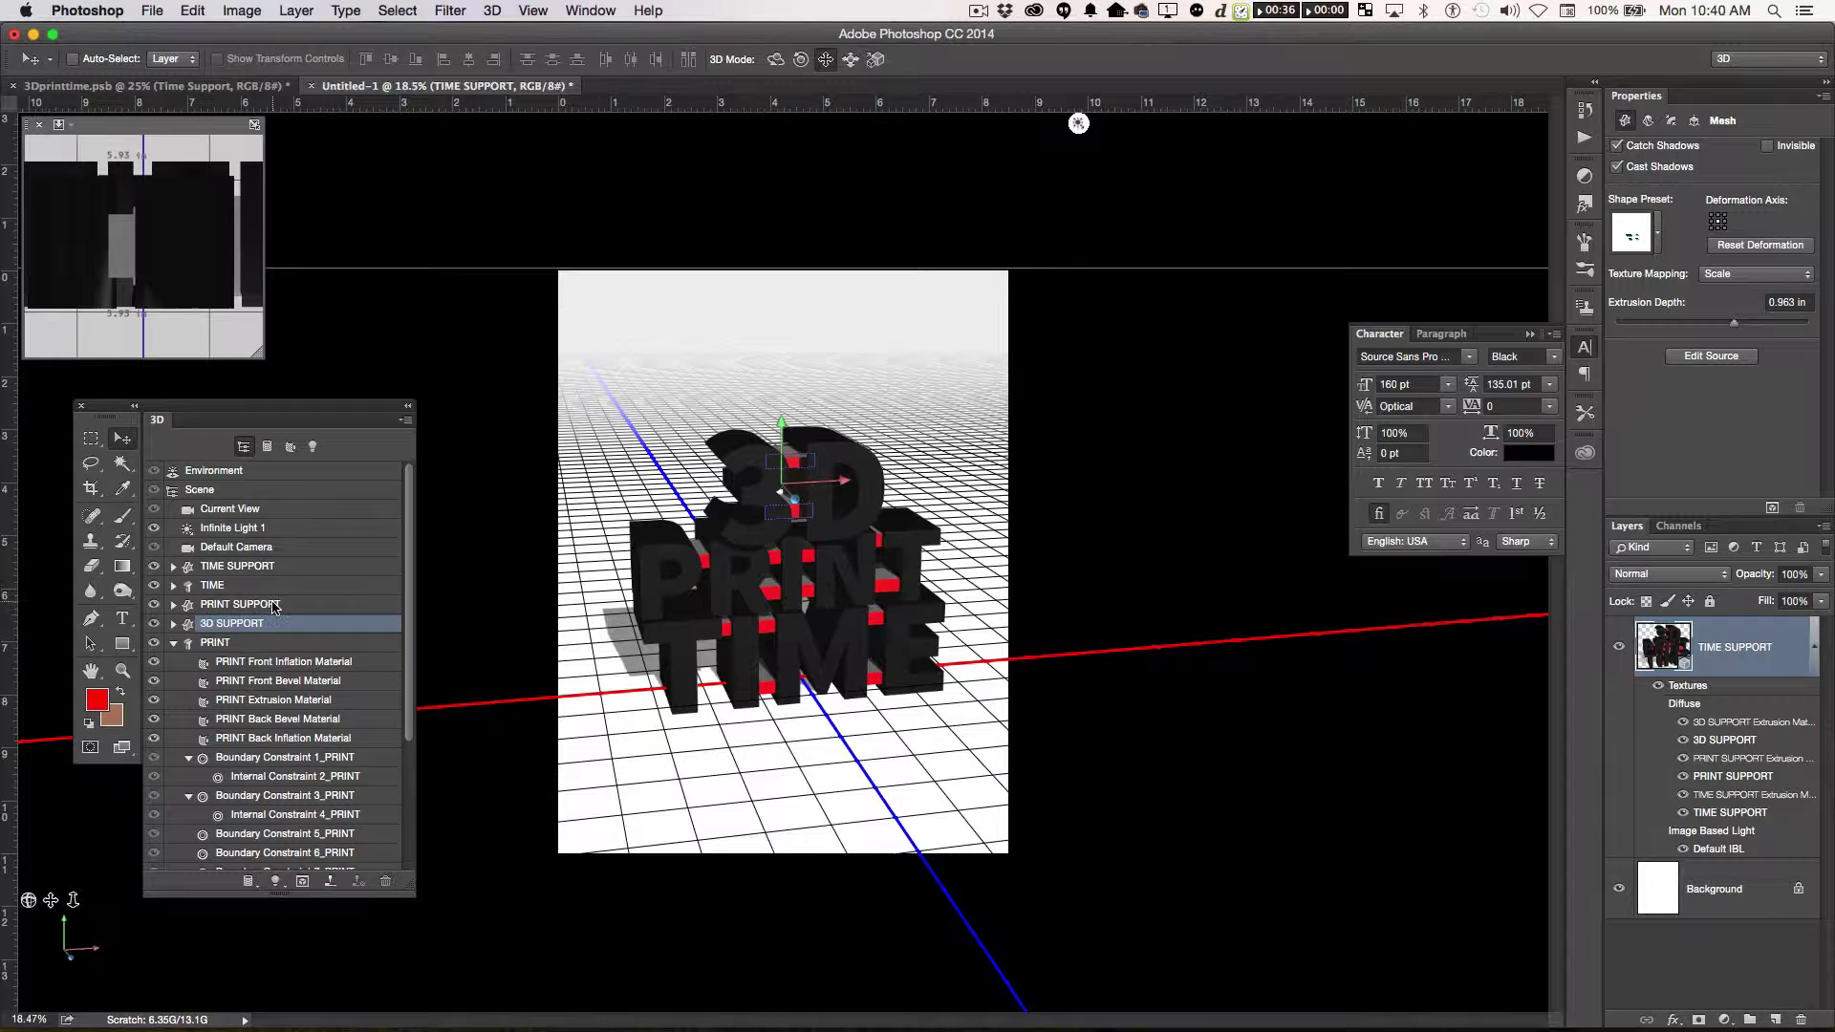
# - Select the TIME, PRINT and 3D SUPPORT objects and give them a shallow extrusion depth
pyautogui.keyDown('shift'); pyautogui.click(286, 566); pyautogui.keyUp('shift')
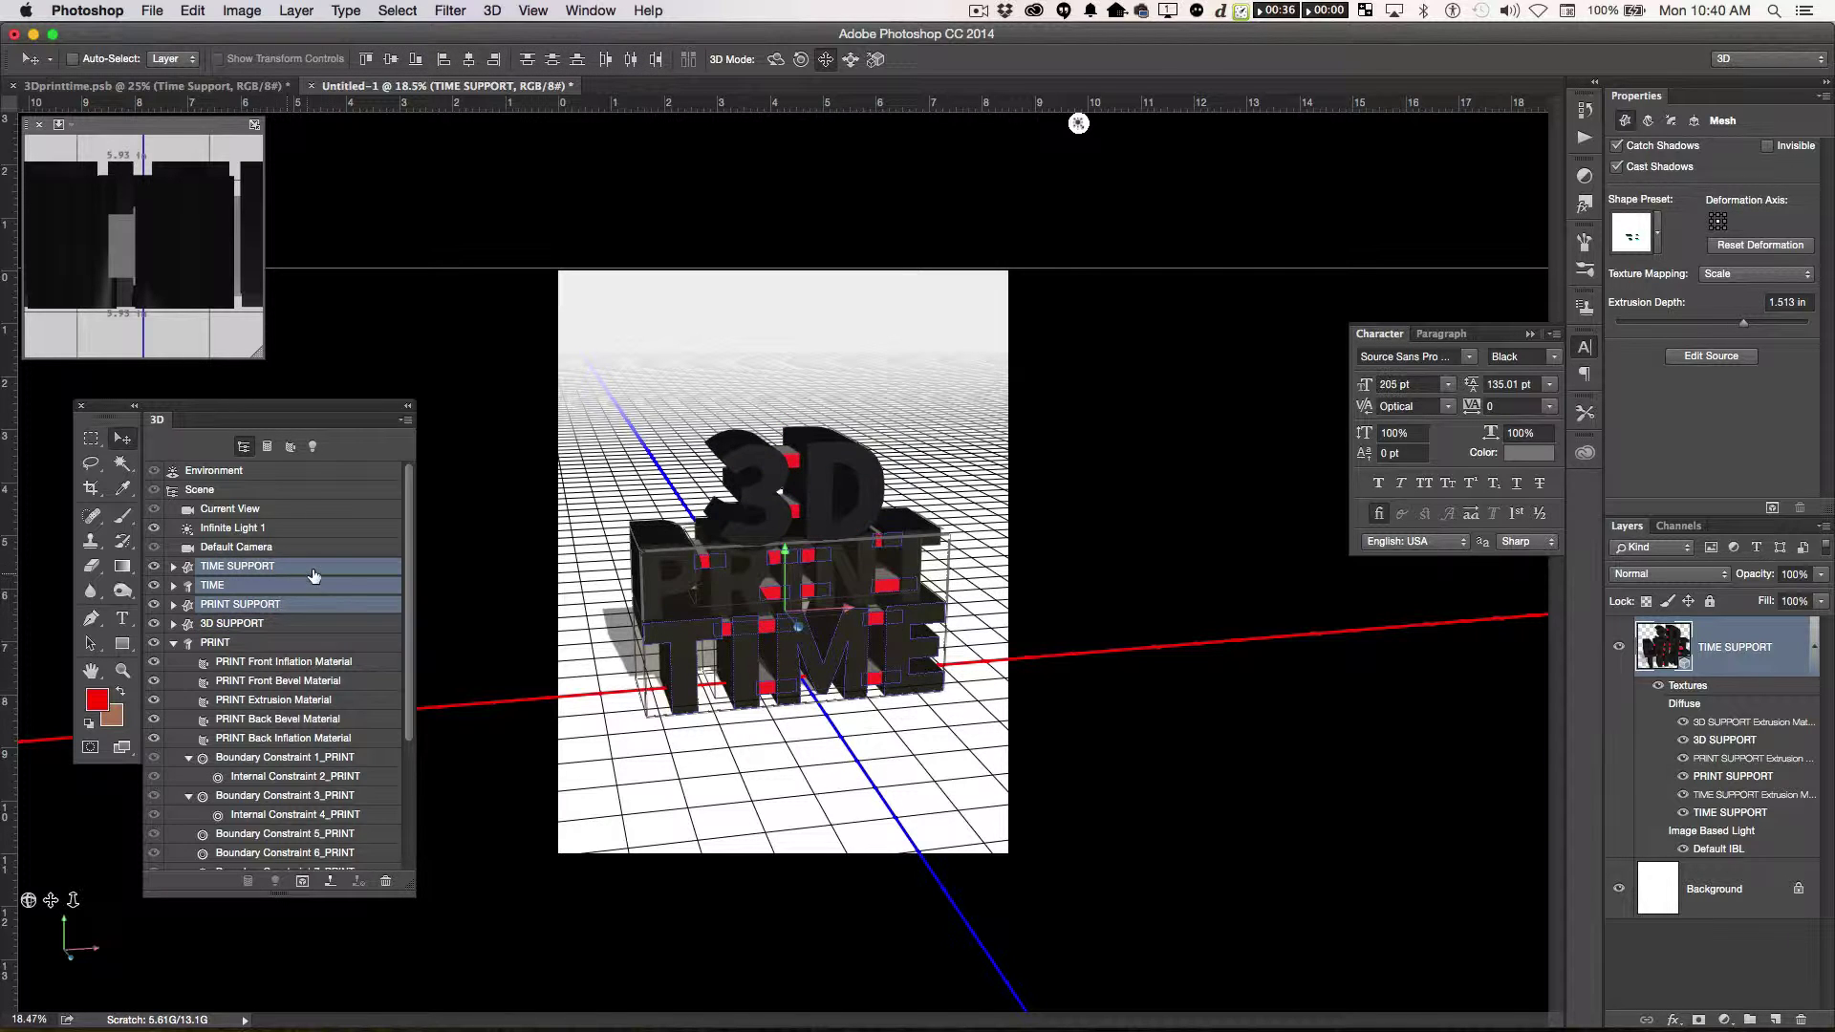
pyautogui.click(362, 628)
pyautogui.rightClick(371, 623)
pyautogui.press('Escape')
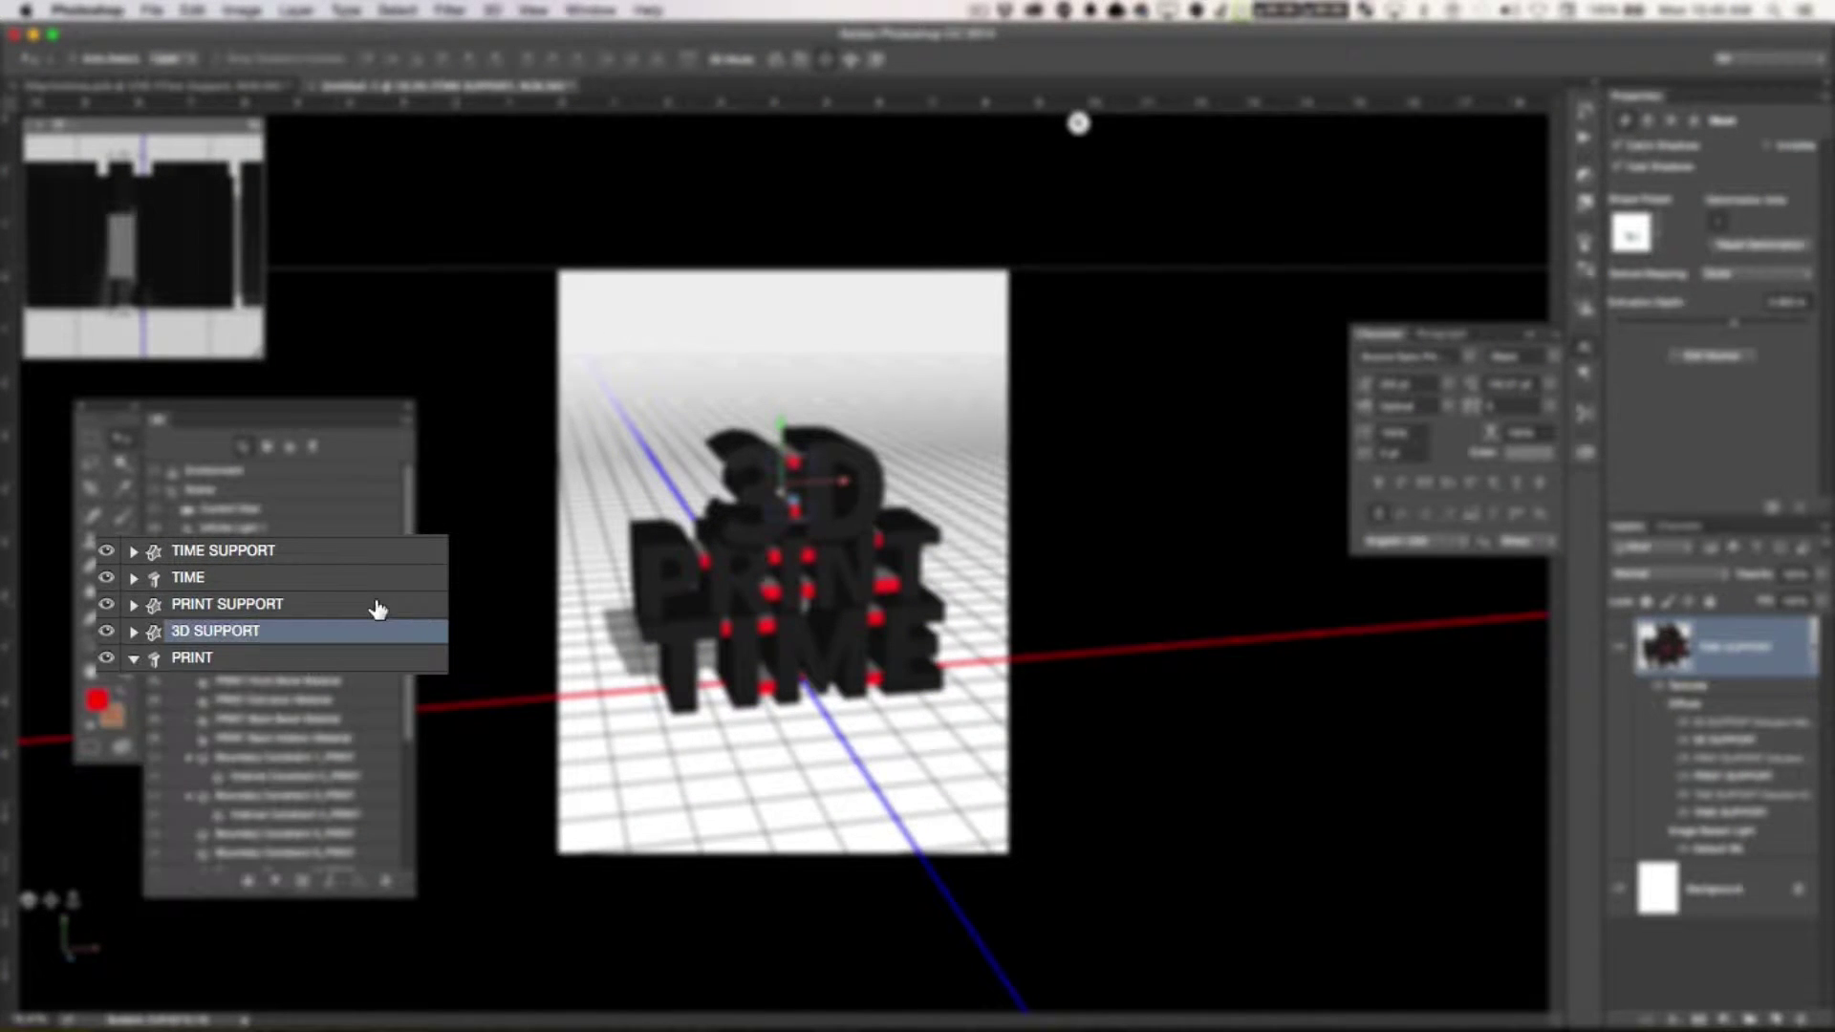
pyautogui.keyDown('shift'); pyautogui.click(380, 613); pyautogui.keyUp('shift')
pyautogui.keyDown('super'); pyautogui.click(359, 555); pyautogui.keyUp('super')
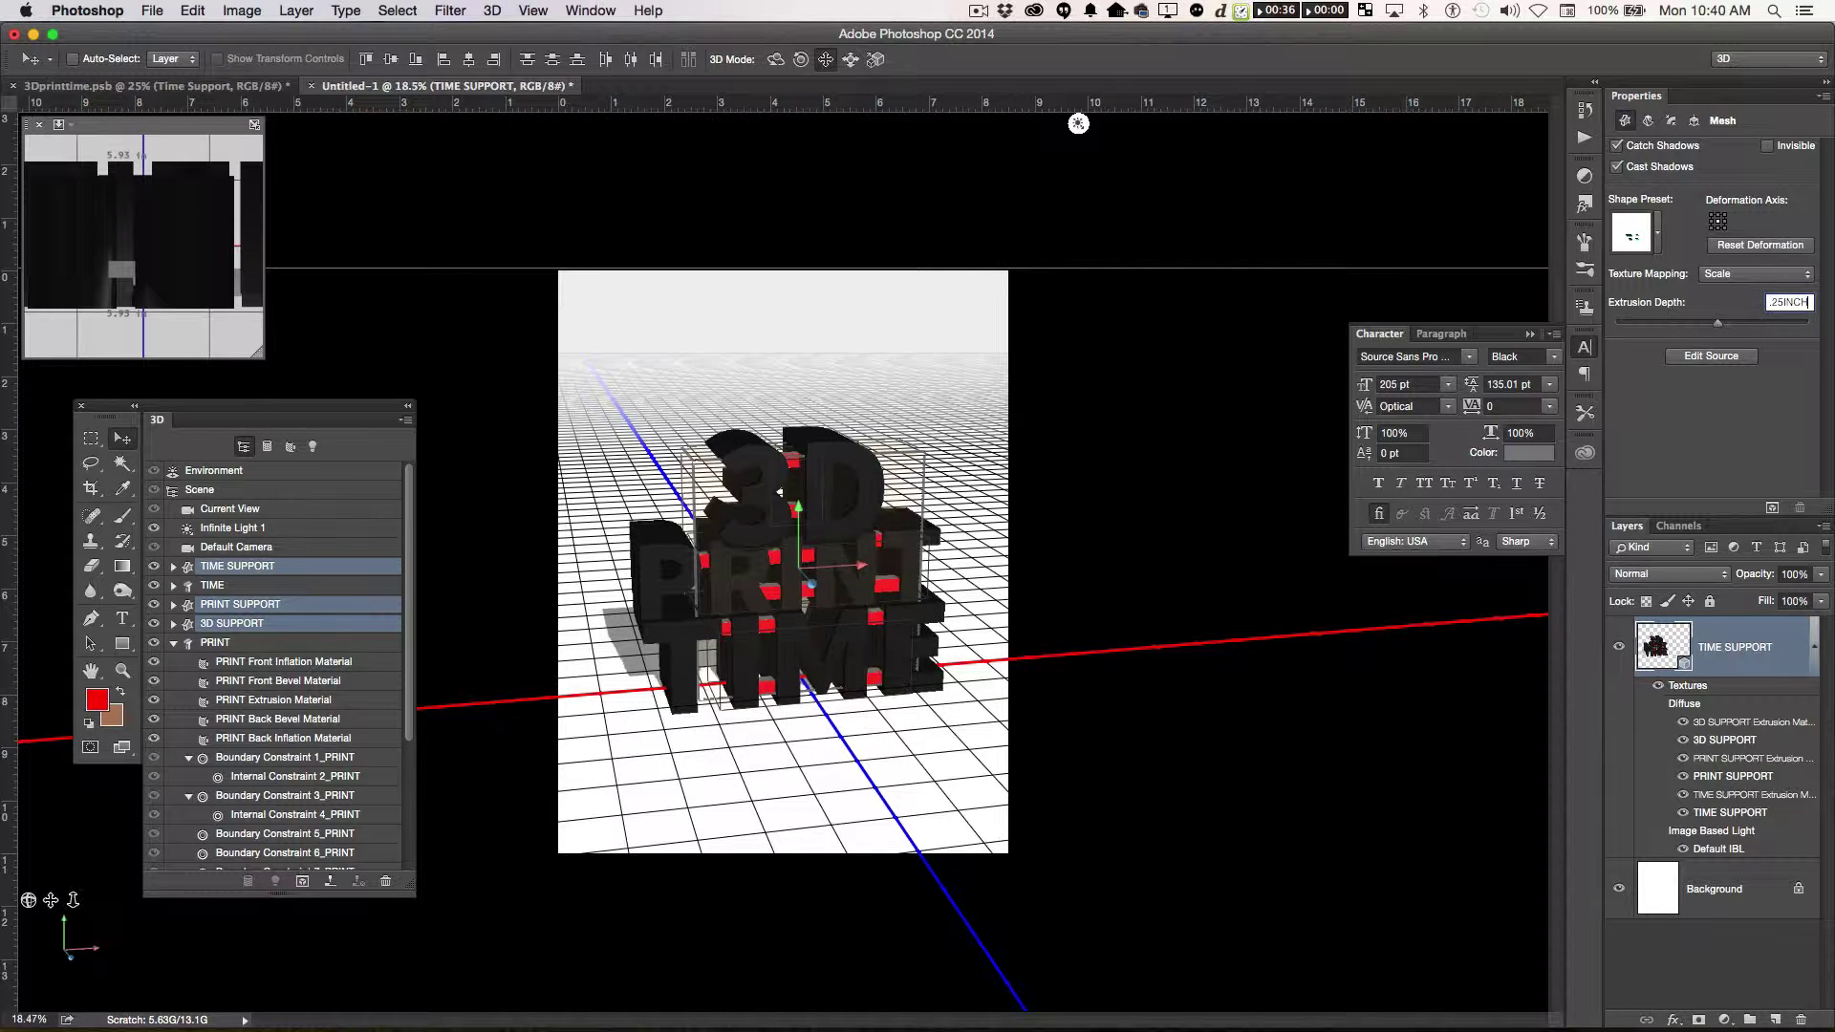
pyautogui.write('.25')
pyautogui.press('Return')
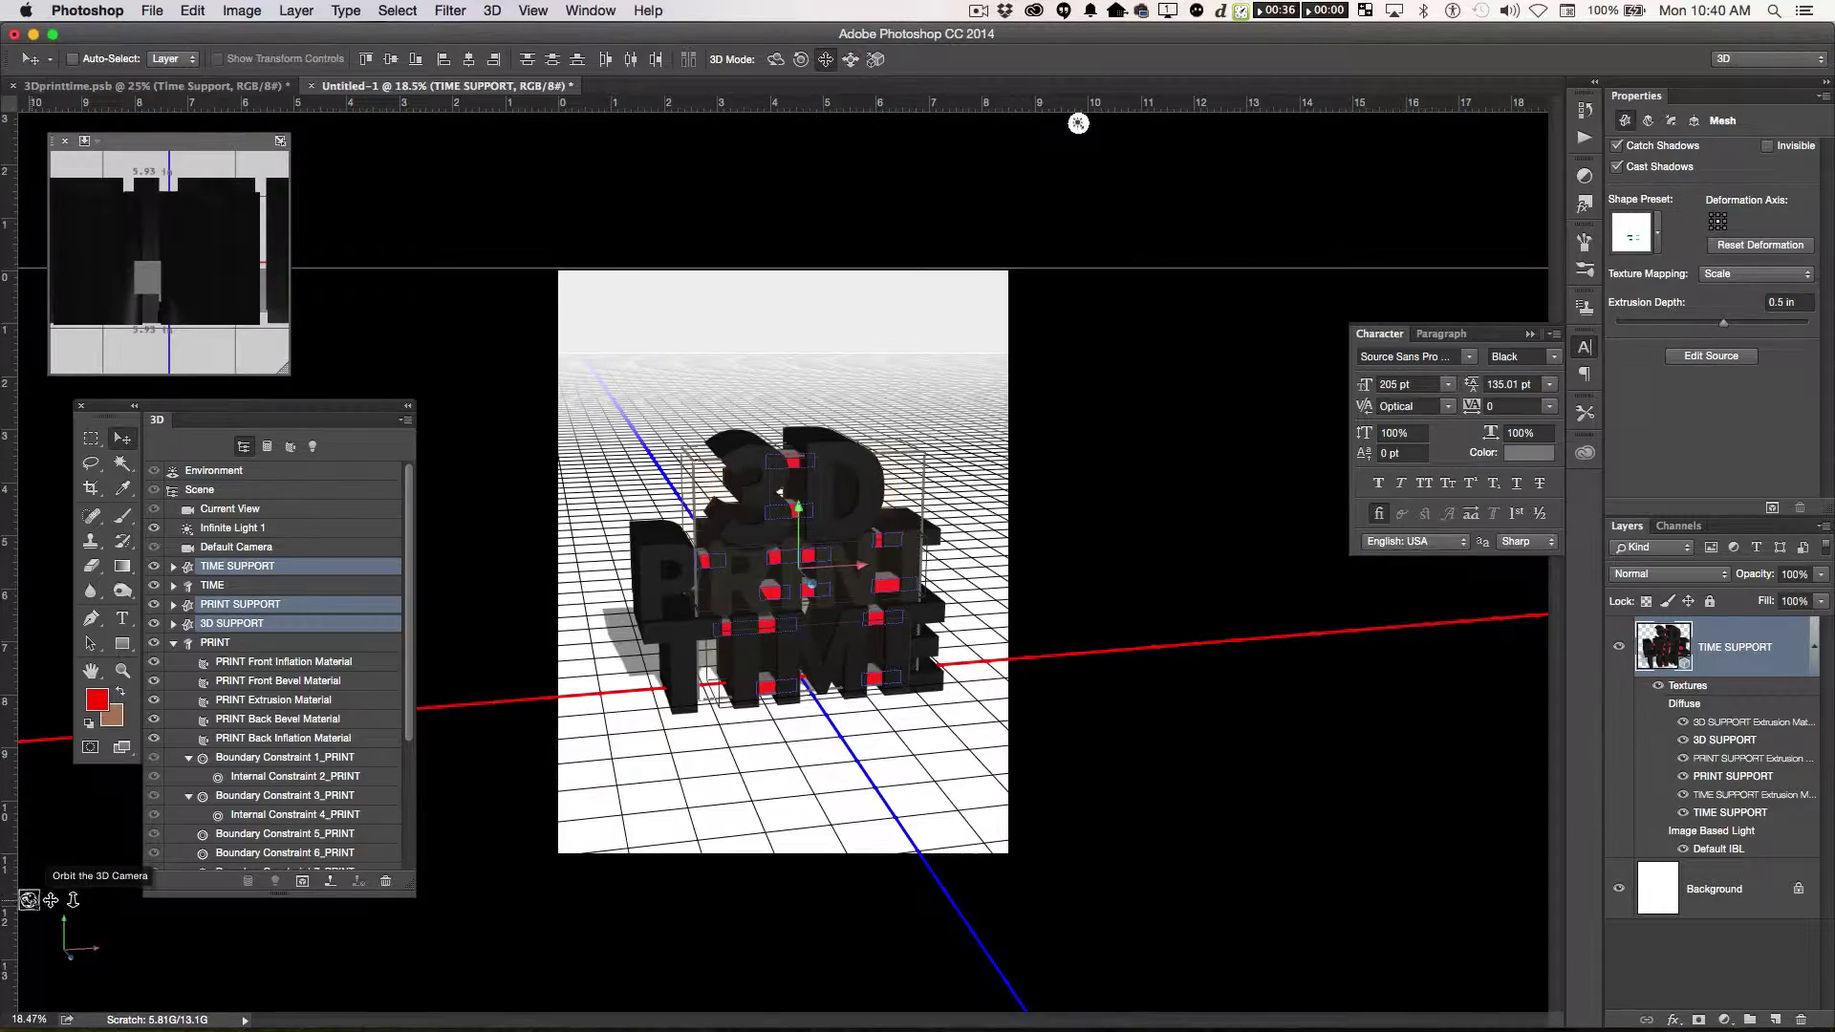
# - Align the support stack and 3D text meshes using the Move tool's Align buttons
pyautogui.moveTo(1079, 124); pyautogui.dragTo(682, 1001)
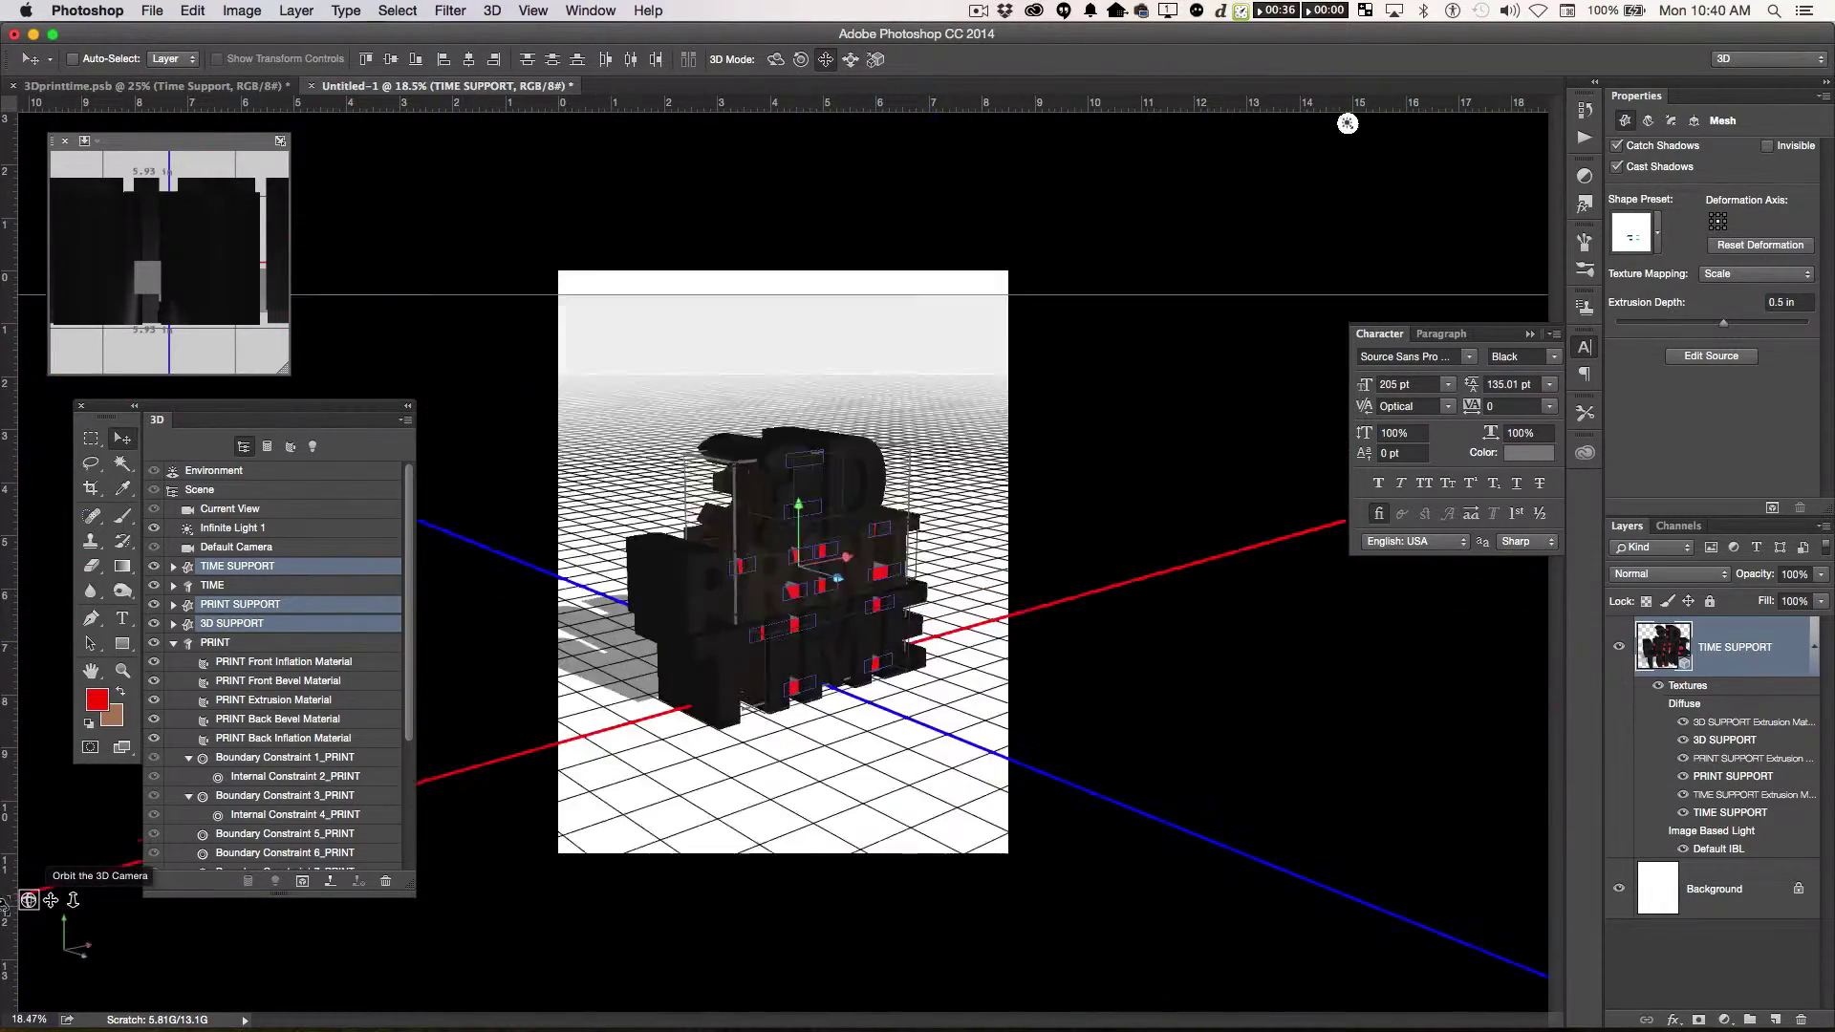
pyautogui.moveTo(1348, 123); pyautogui.dragTo(1537, 739)
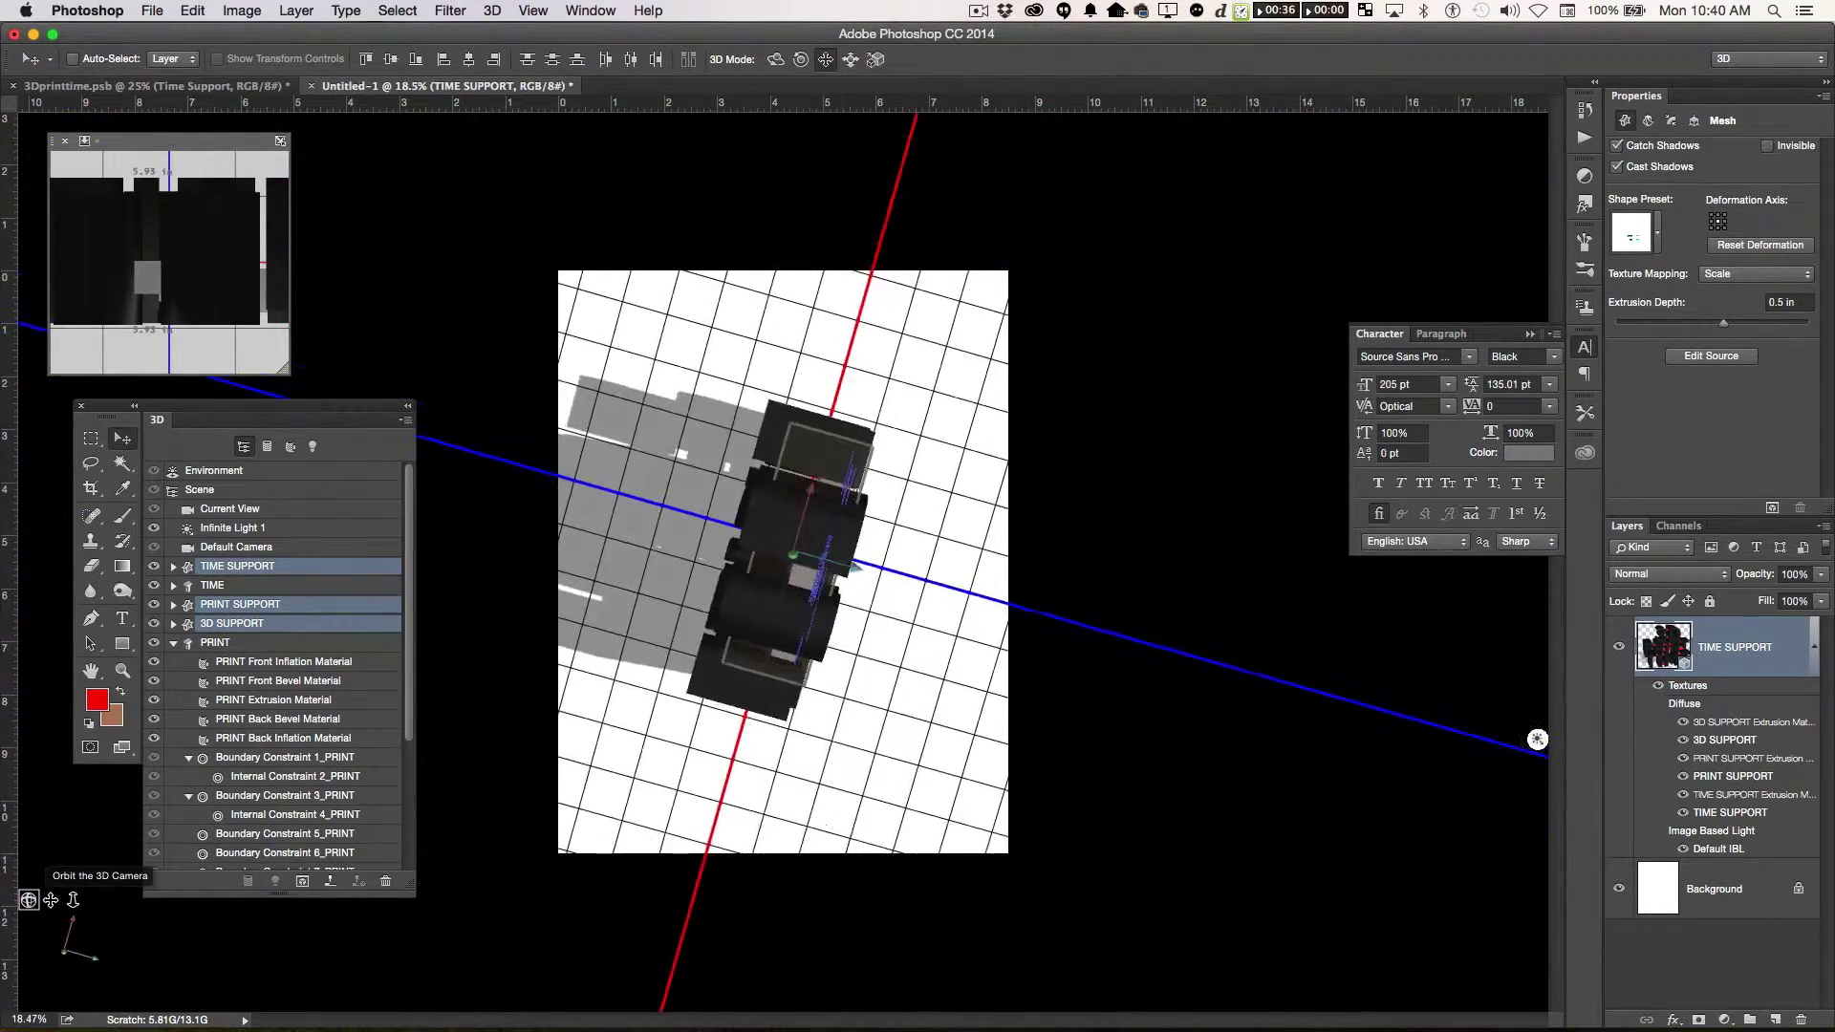
pyautogui.moveTo(812, 564)
pyautogui.mouseDown()
pyautogui.moveTo(839, 600)
pyautogui.moveTo(729, 495)
pyautogui.moveTo(669, 478)
pyautogui.mouseUp()
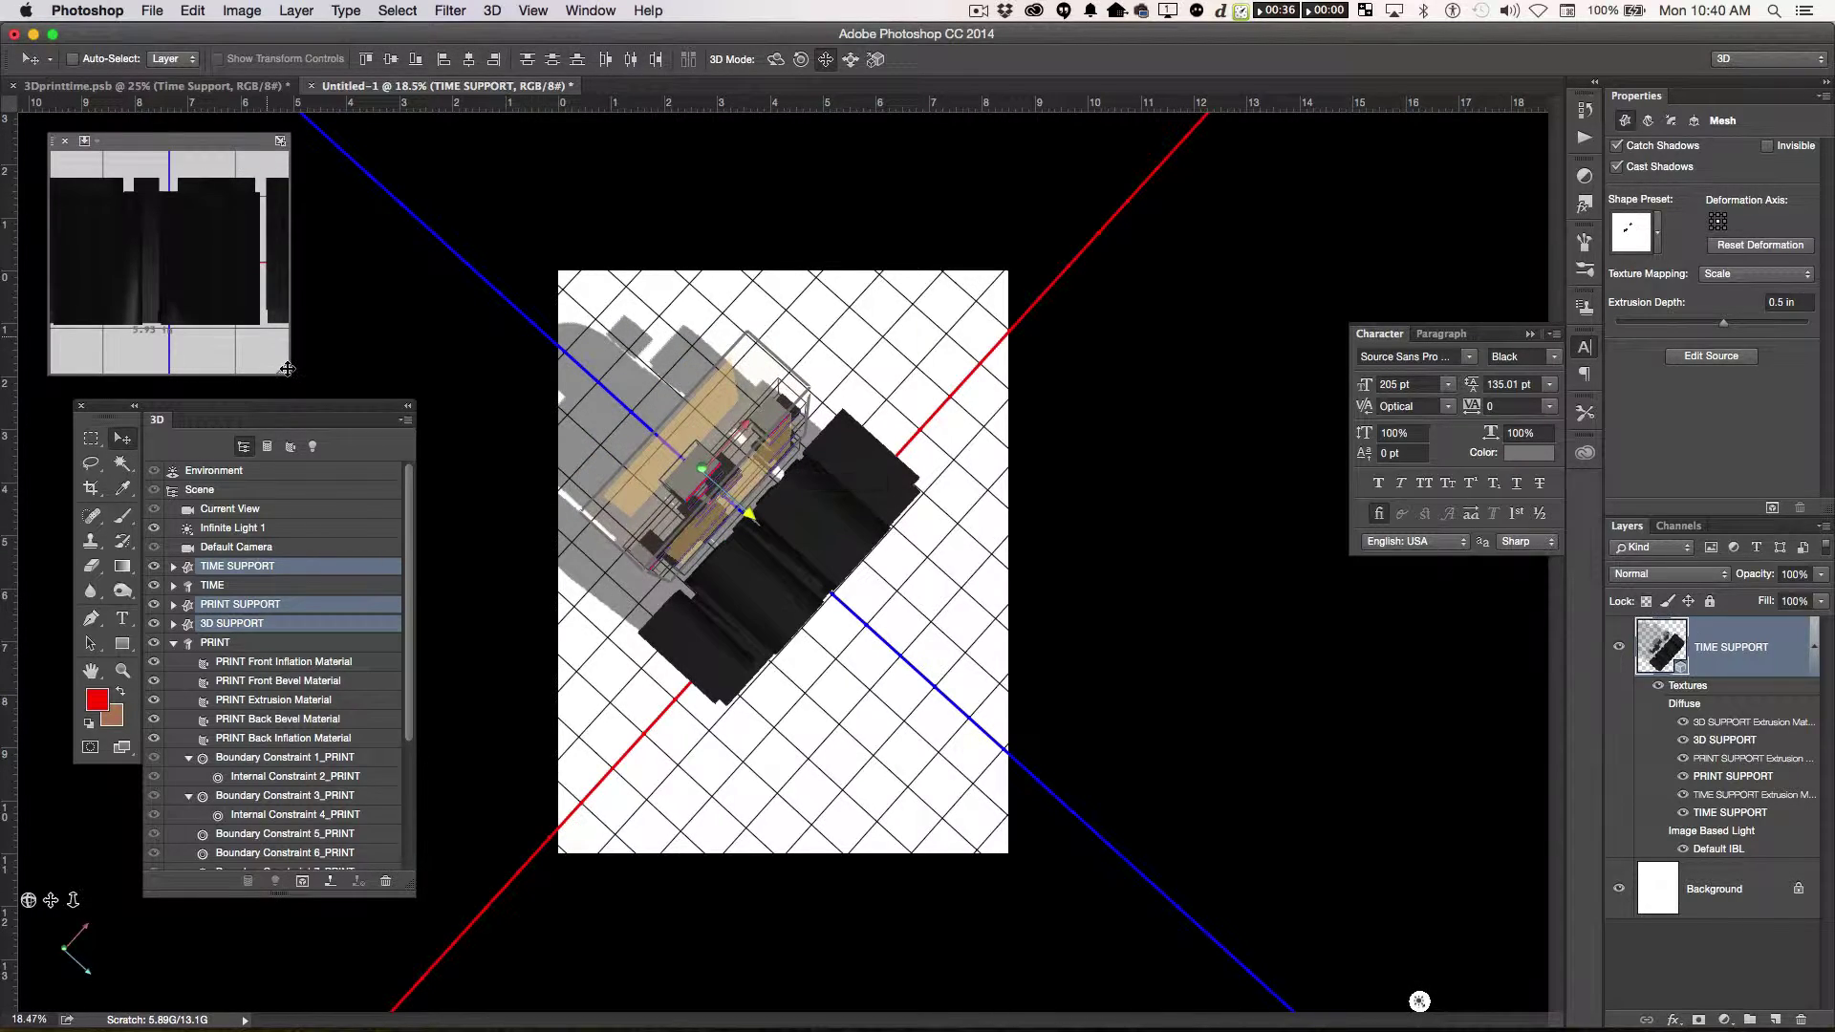
pyautogui.press('super+z')
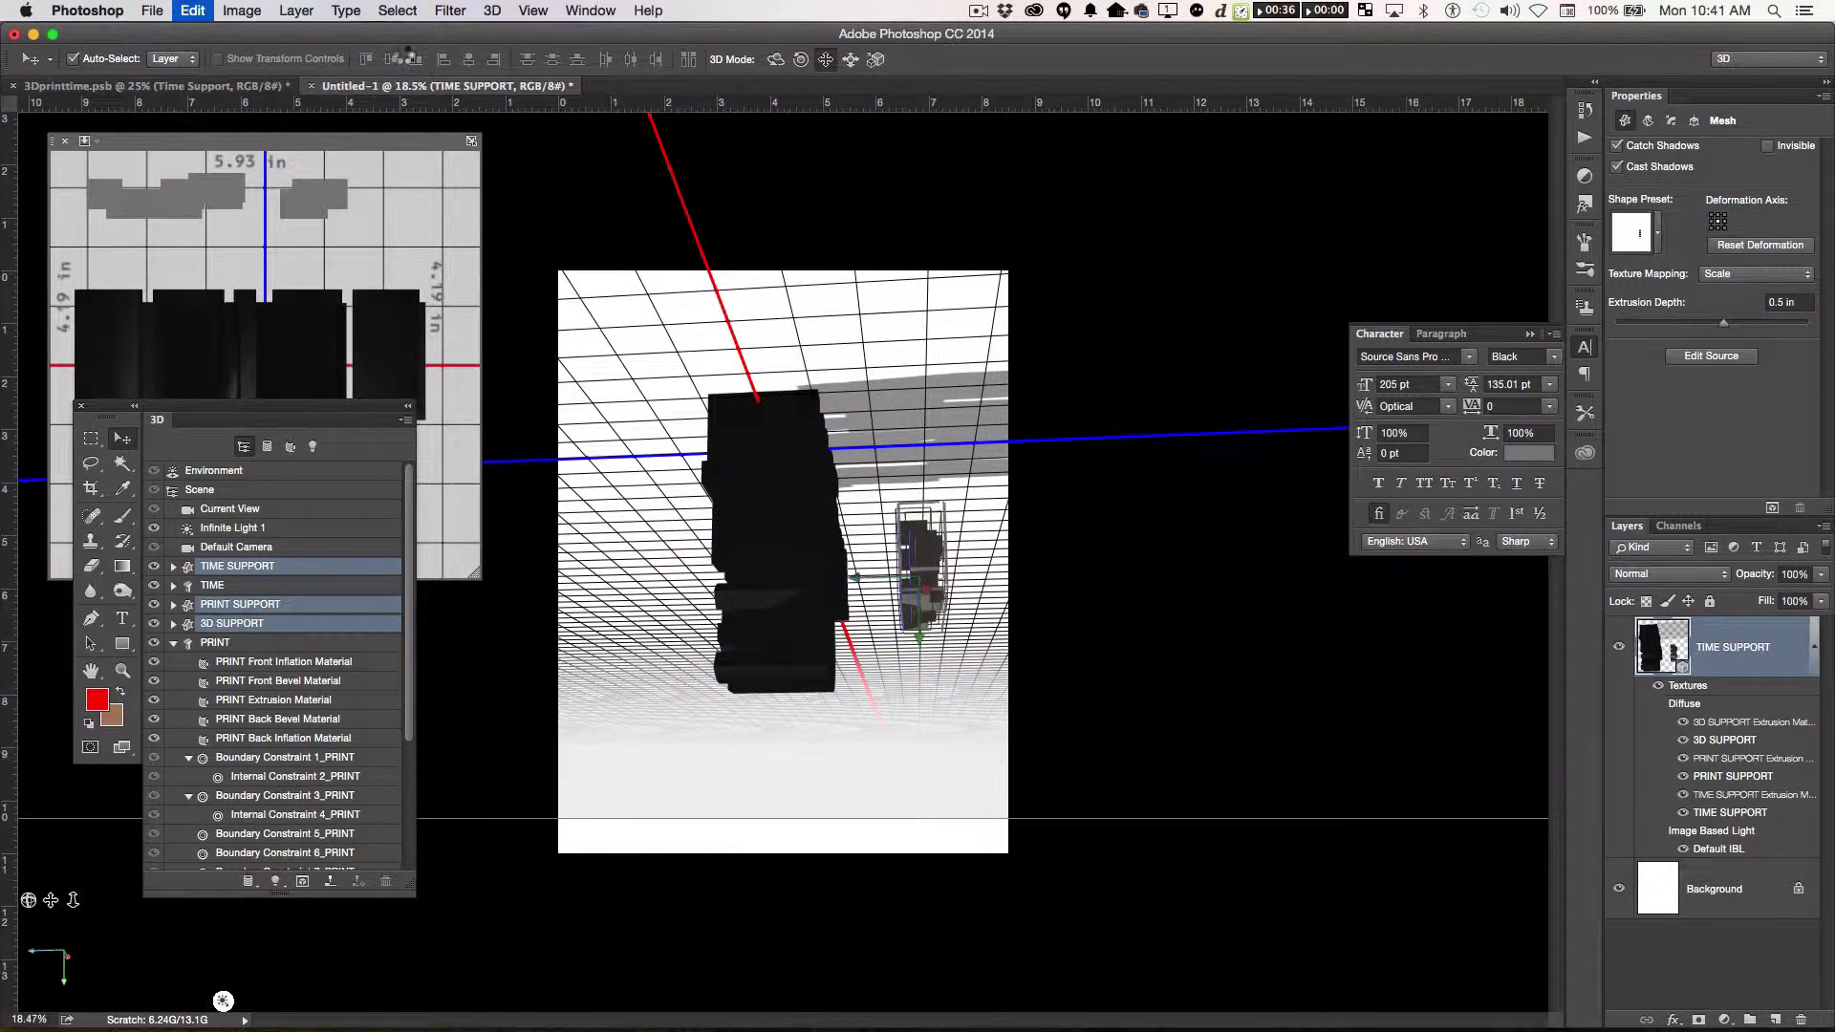
pyautogui.click(445, 59)
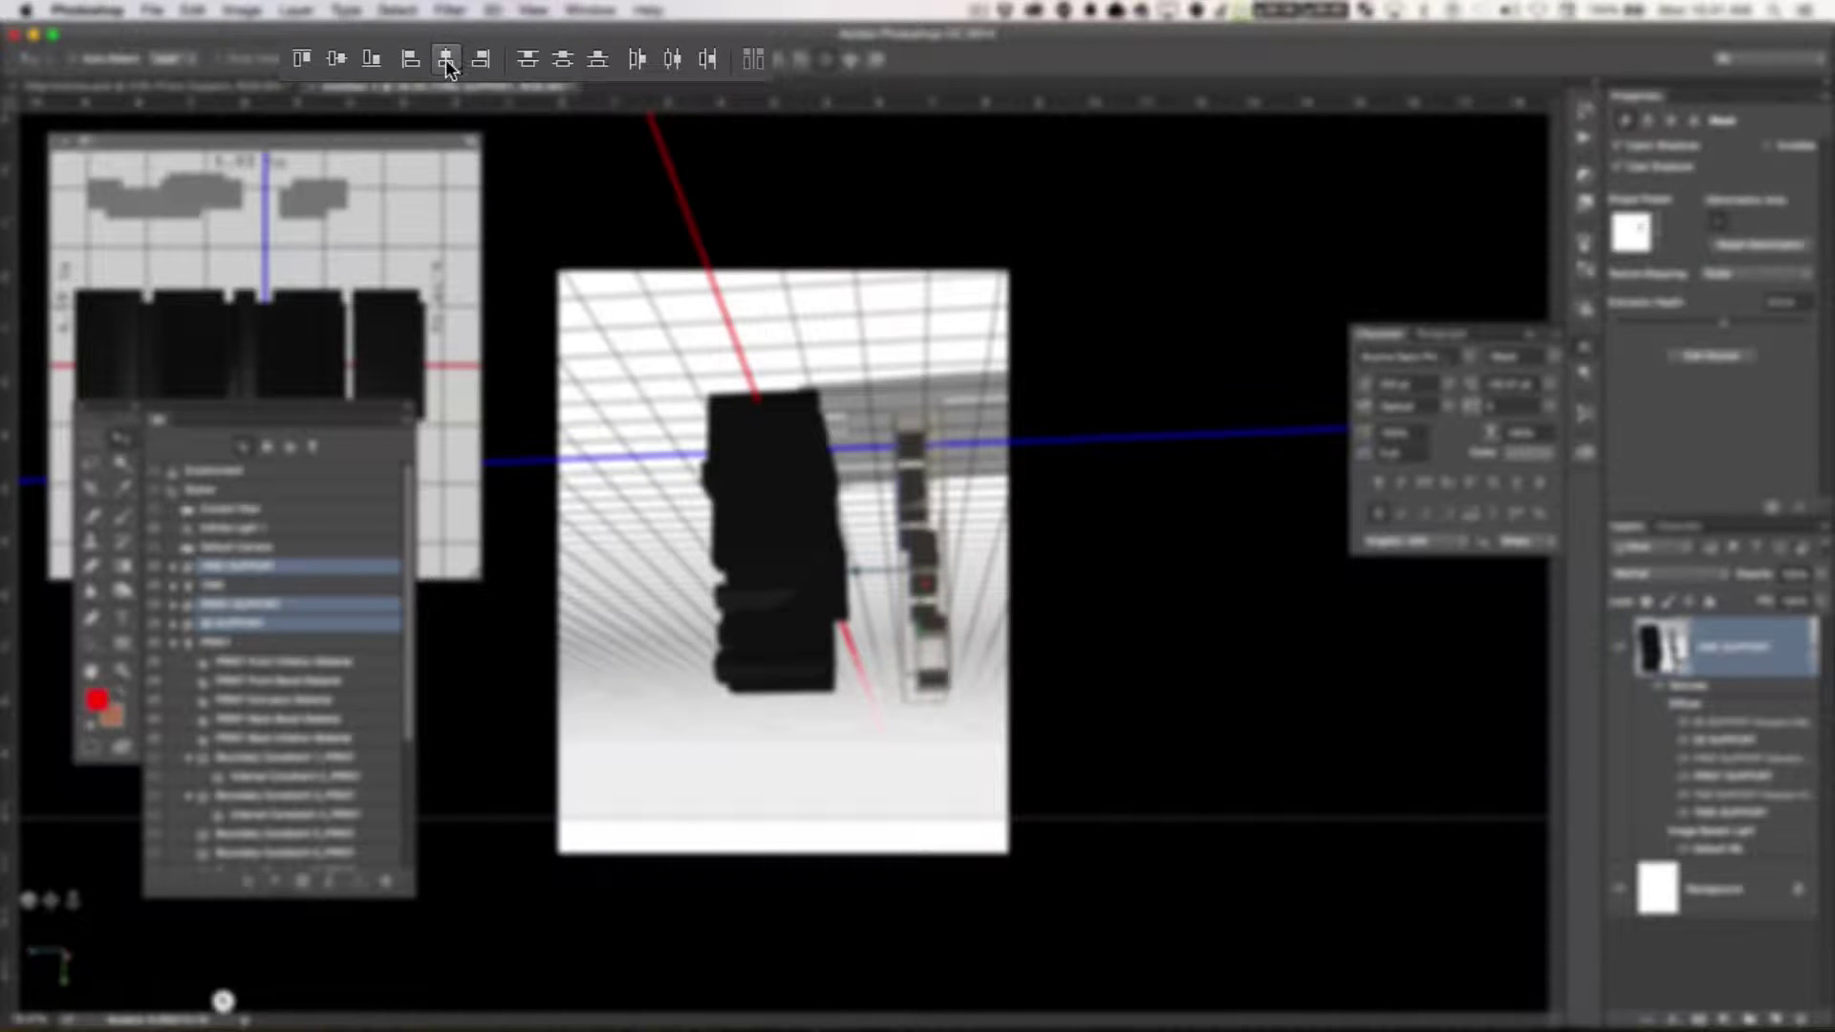
pyautogui.click(446, 59)
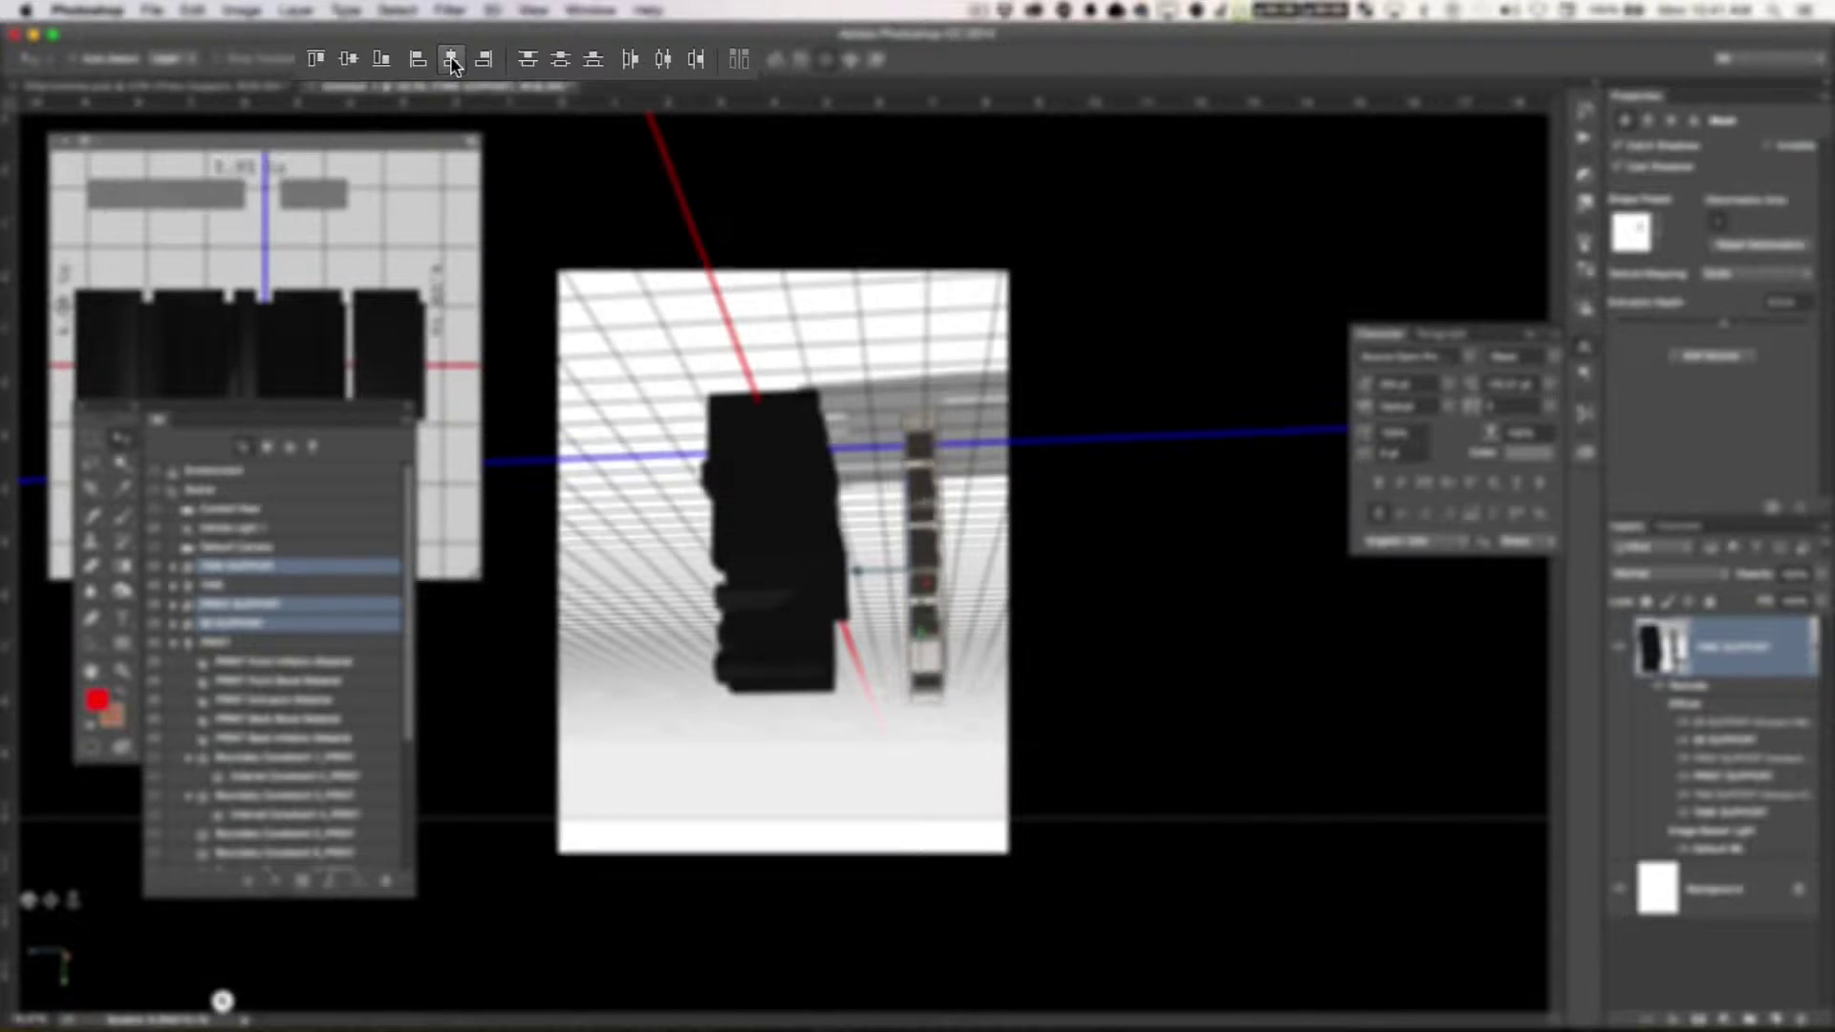
pyautogui.click(469, 61)
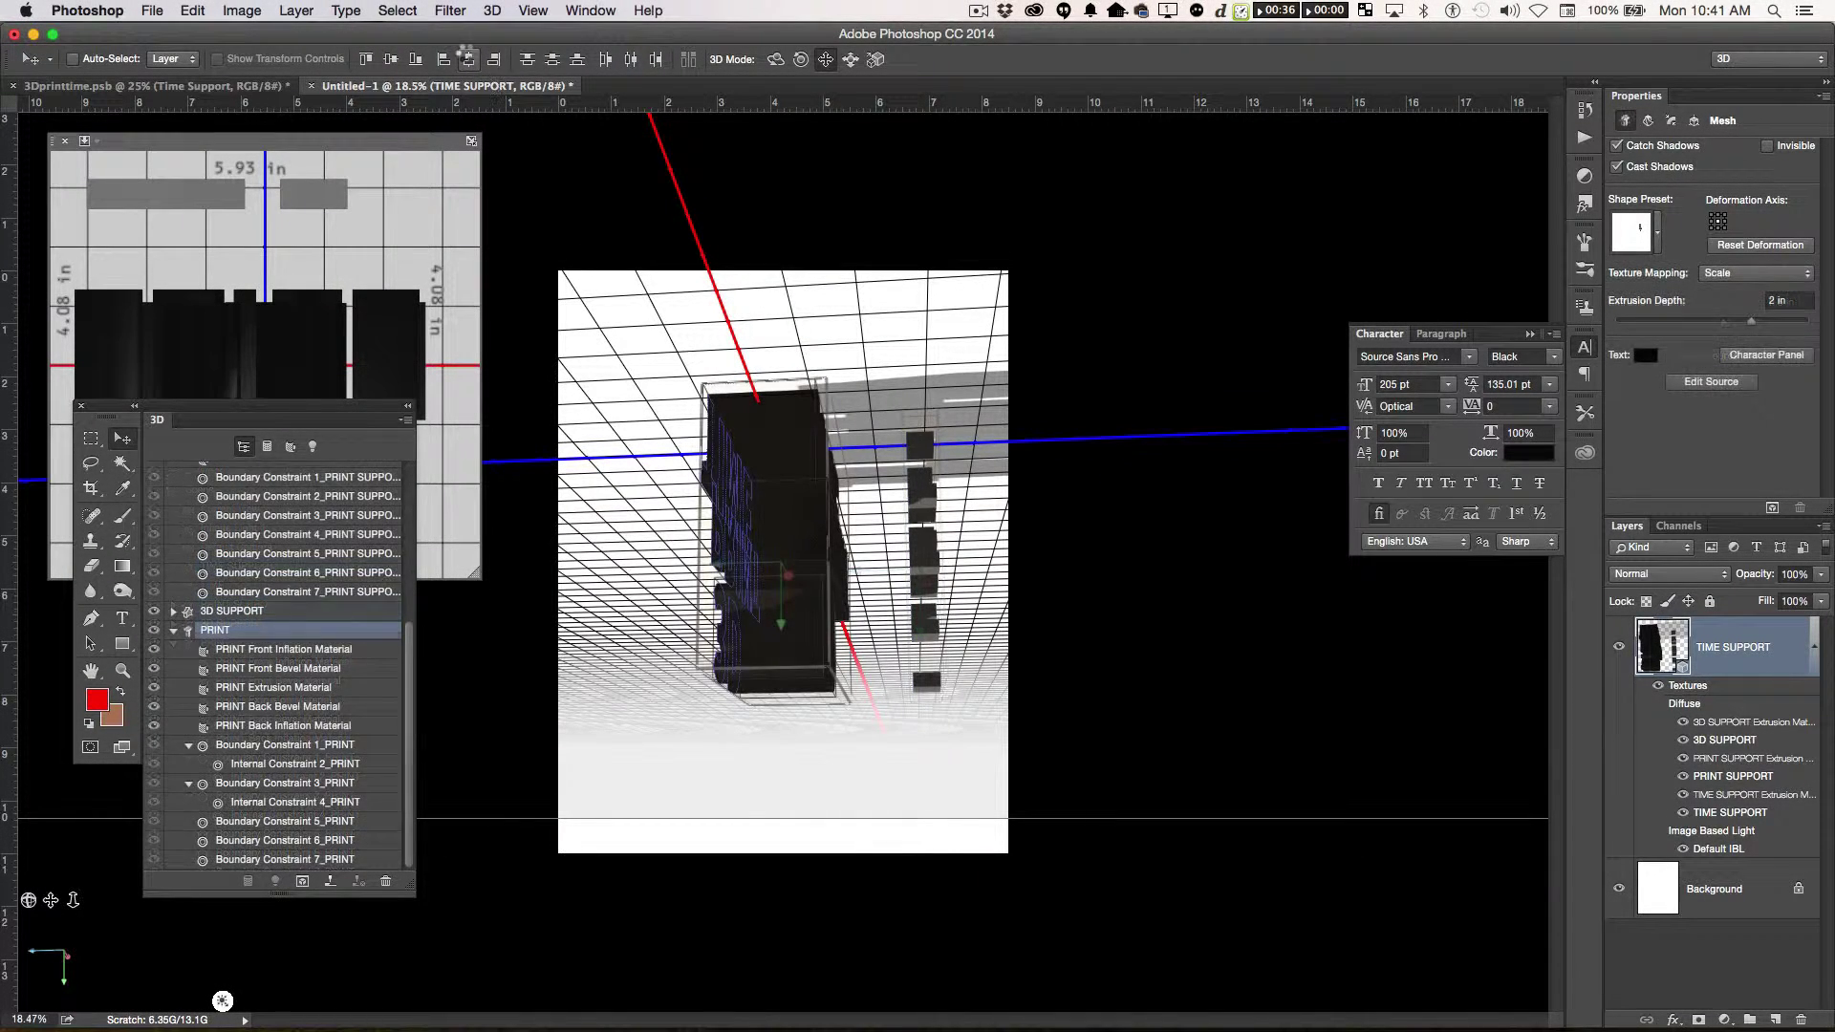
# - Slide the support meshes about 2 inches deeper along the Z axis
pyautogui.click(1173, 613)
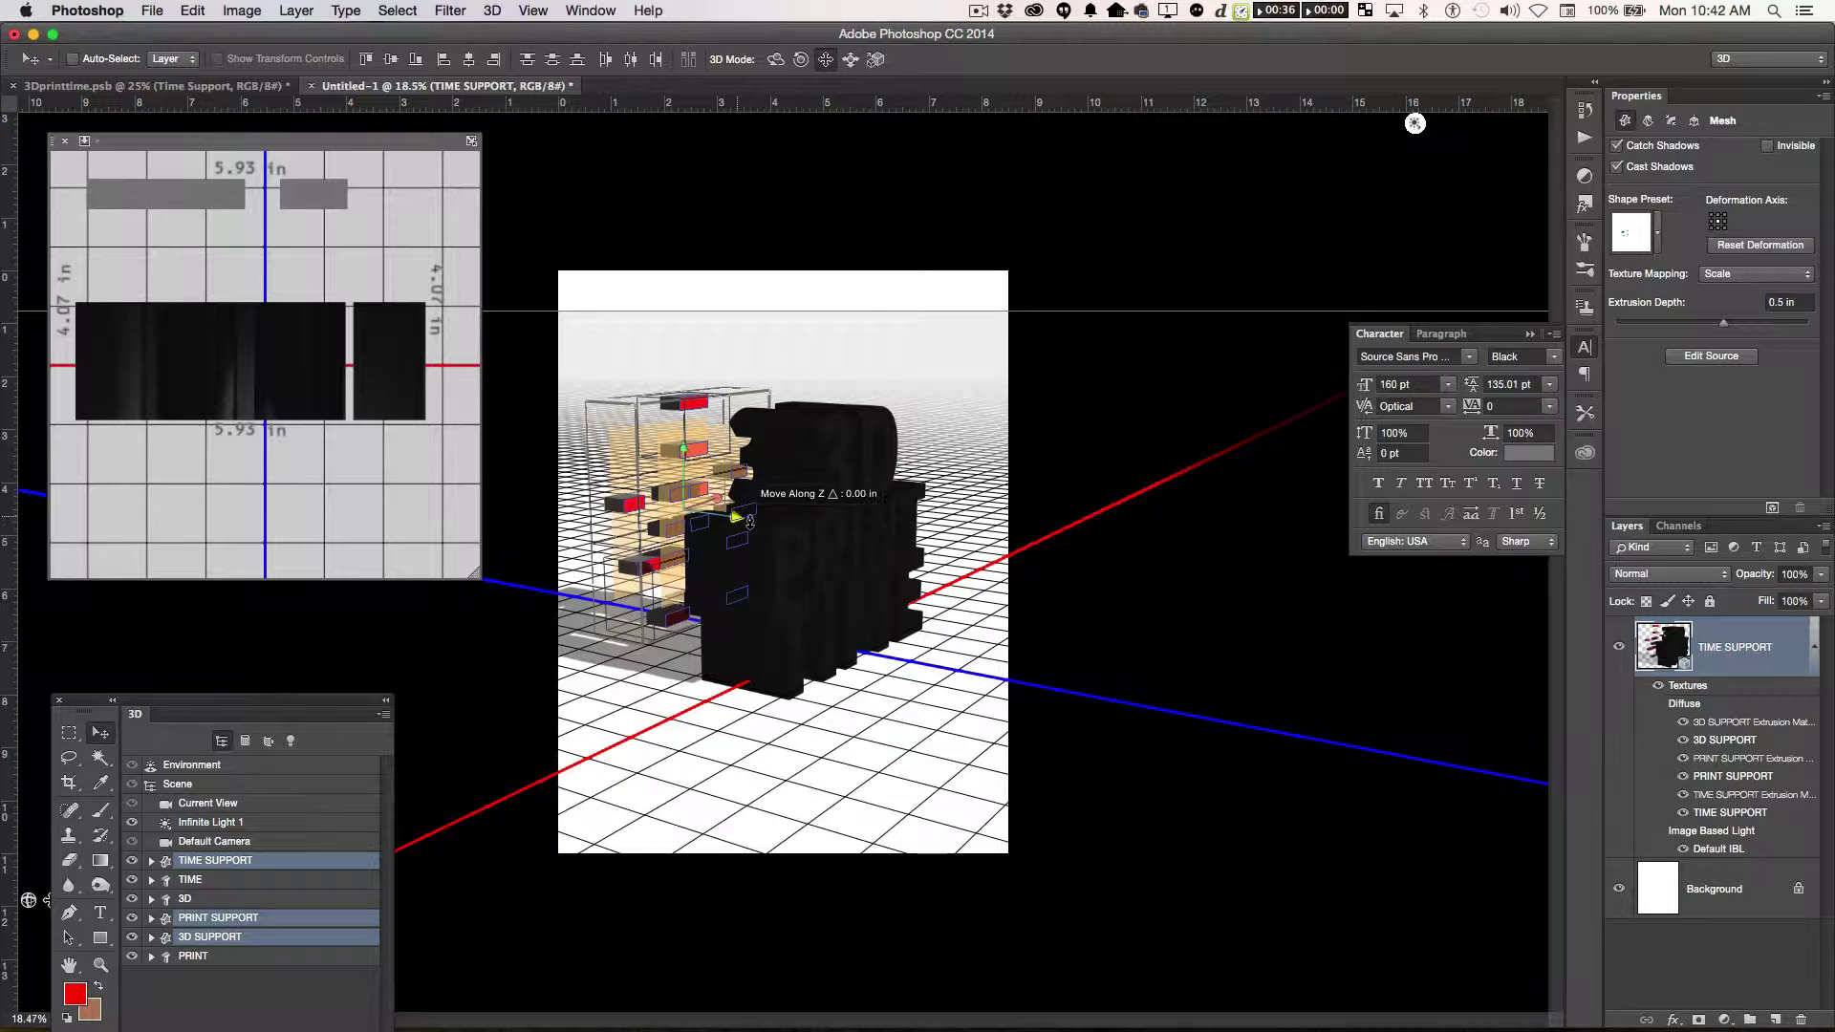
pyautogui.moveTo(749, 521); pyautogui.dragTo(839, 537)
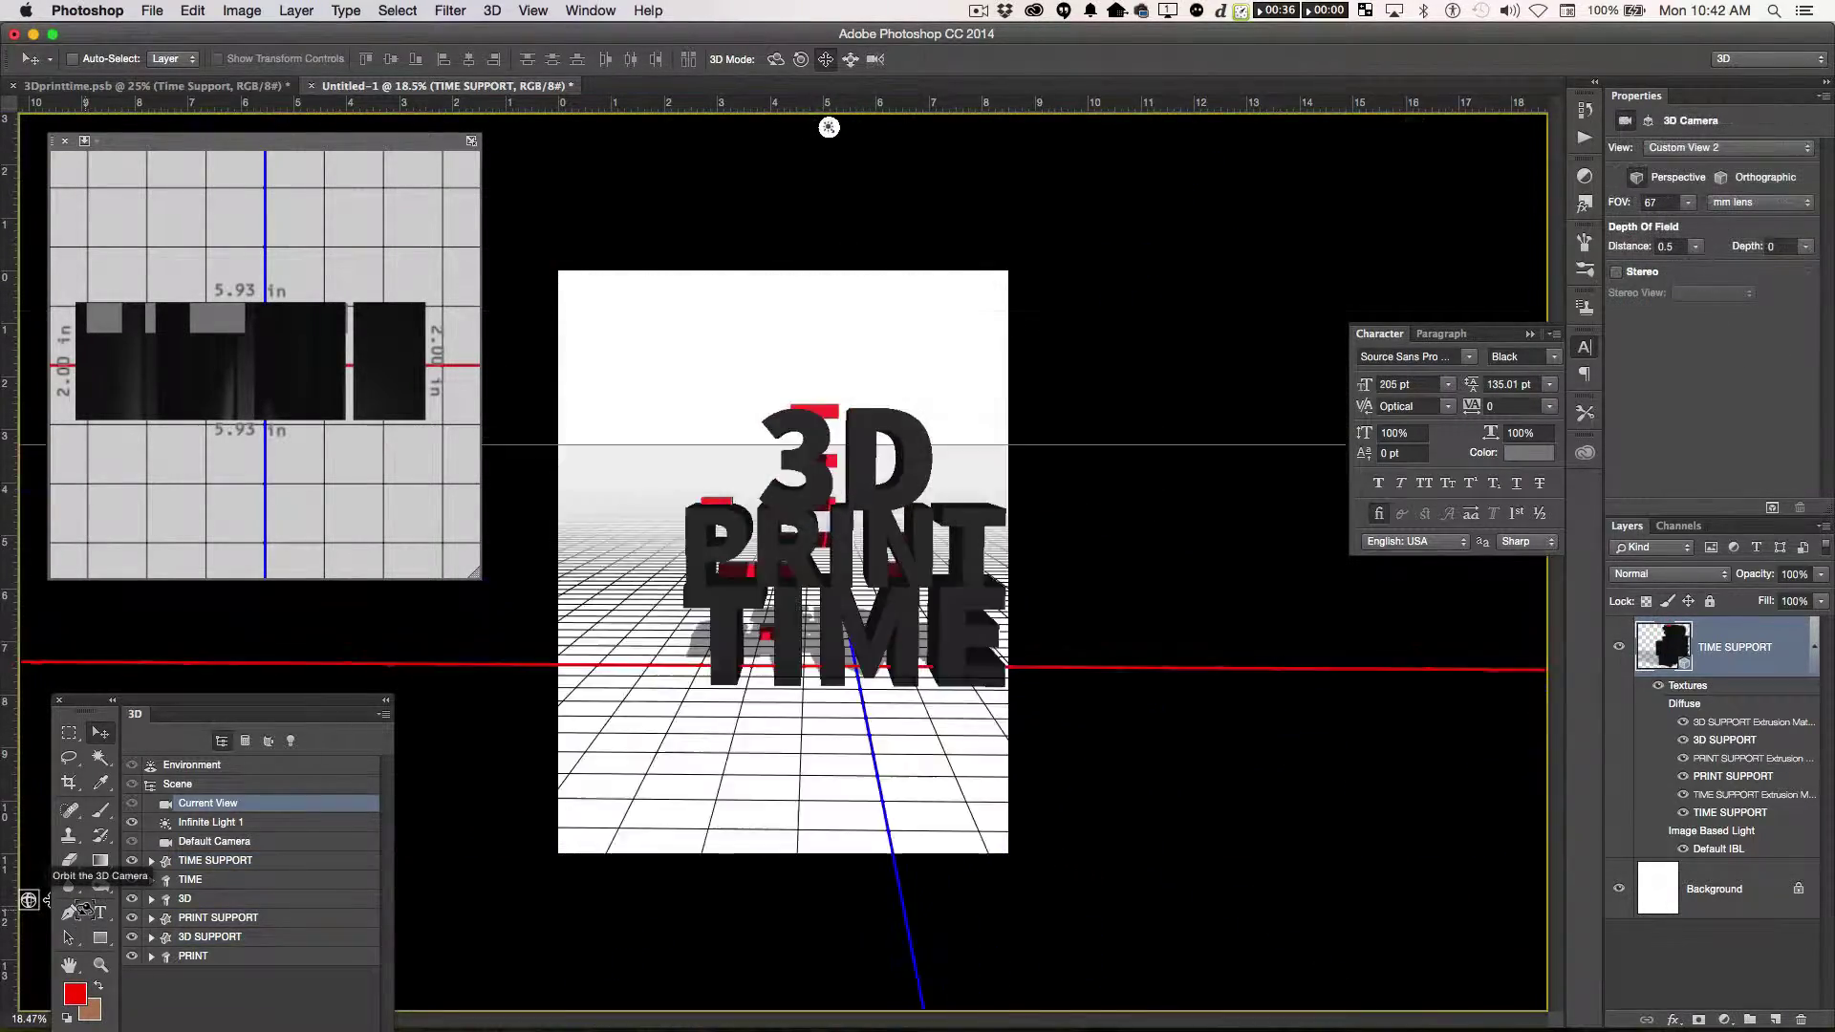
# - Place TIME SUPPORT below PRINT SUPPORT and move all four meshes along the depth axis
pyautogui.moveTo(259, 865); pyautogui.dragTo(220, 919)
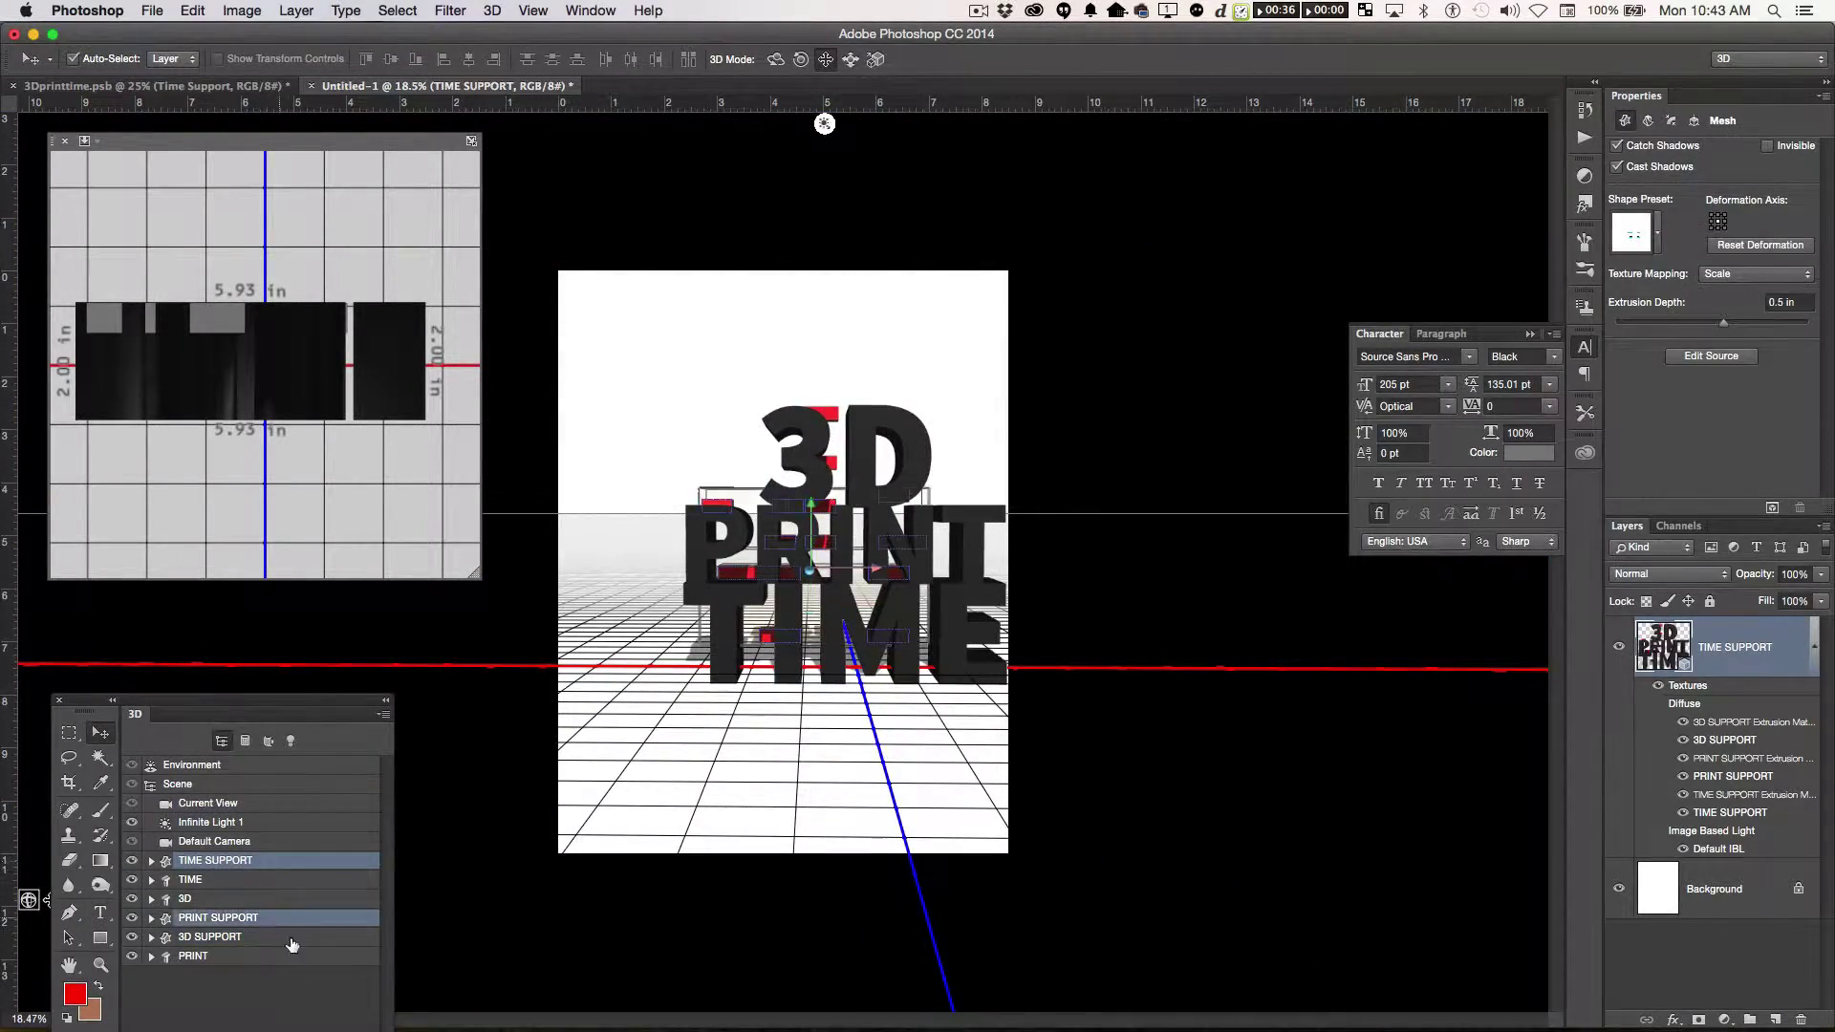
pyautogui.keyDown('super'); pyautogui.click(218, 898); pyautogui.keyUp('super')
pyautogui.keyDown('super'); pyautogui.click(210, 936); pyautogui.keyUp('super')
pyautogui.keyDown('super'); pyautogui.click(191, 860); pyautogui.keyUp('super')
pyautogui.moveTo(899, 546); pyautogui.dragTo(941, 531)
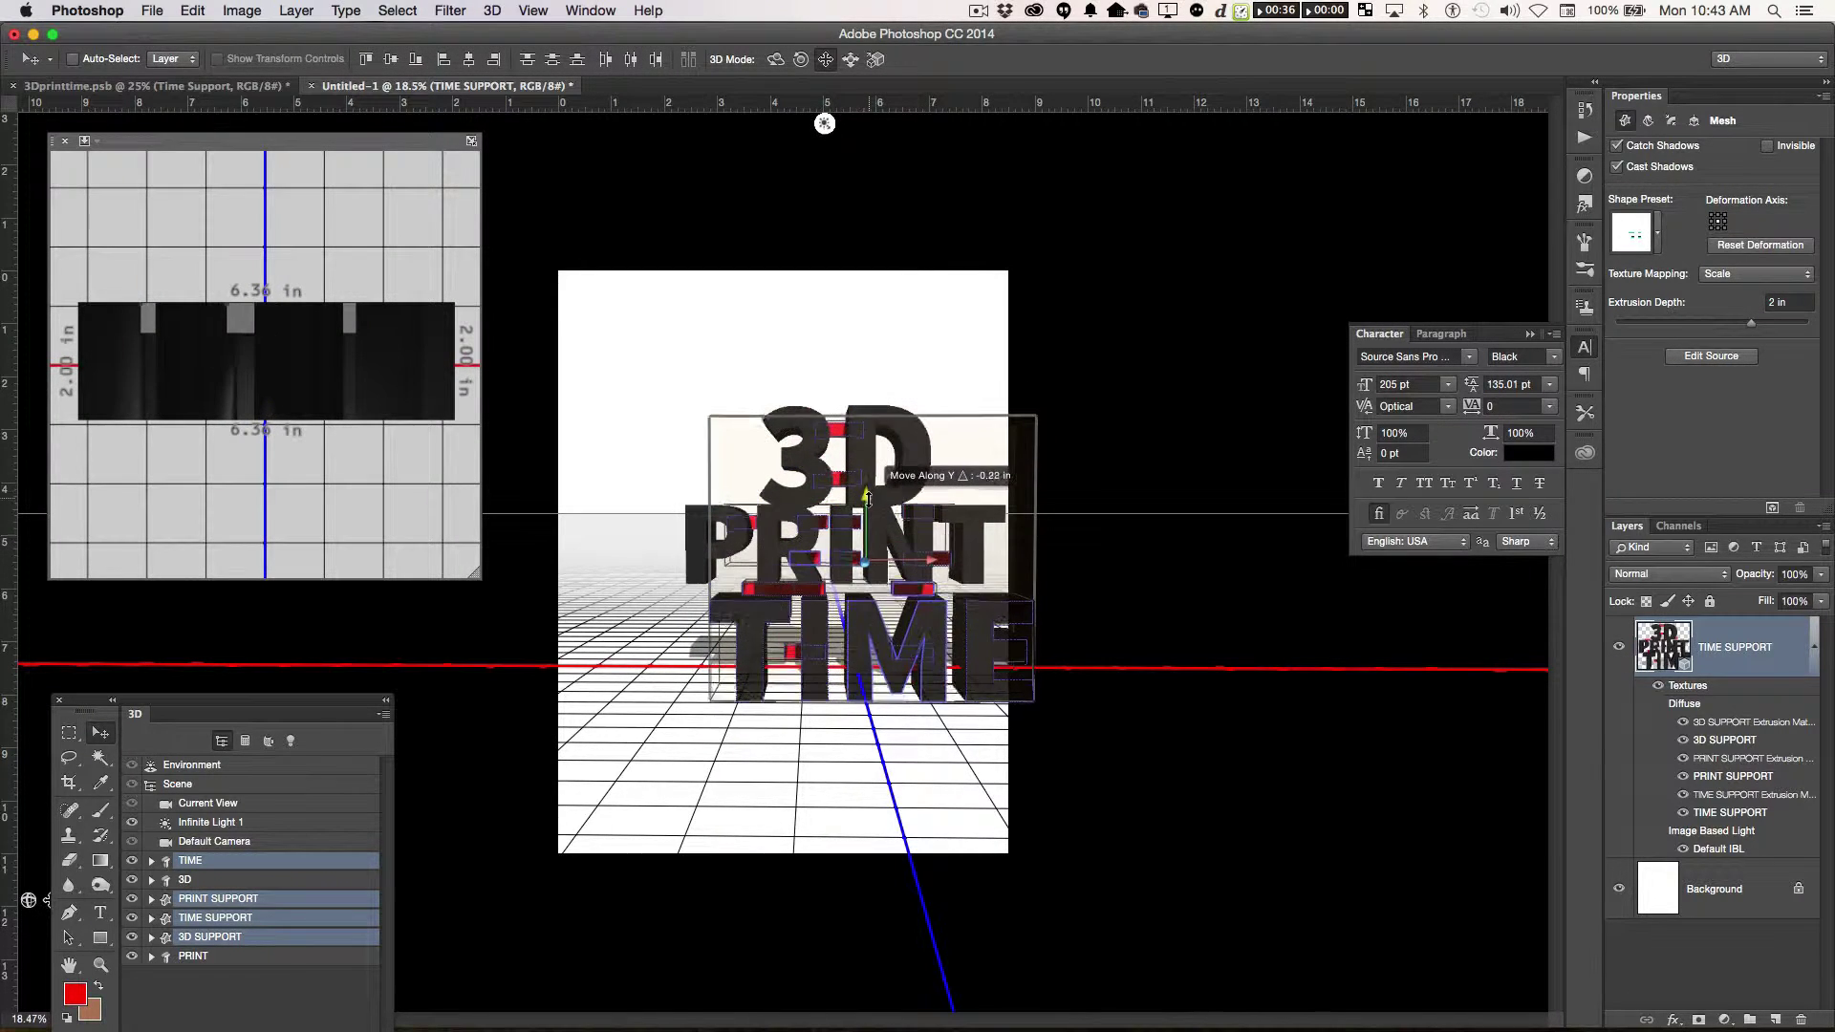
# - Shift the TIME word about half an inch sideways along X, then view the model from above
pyautogui.click(274, 900)
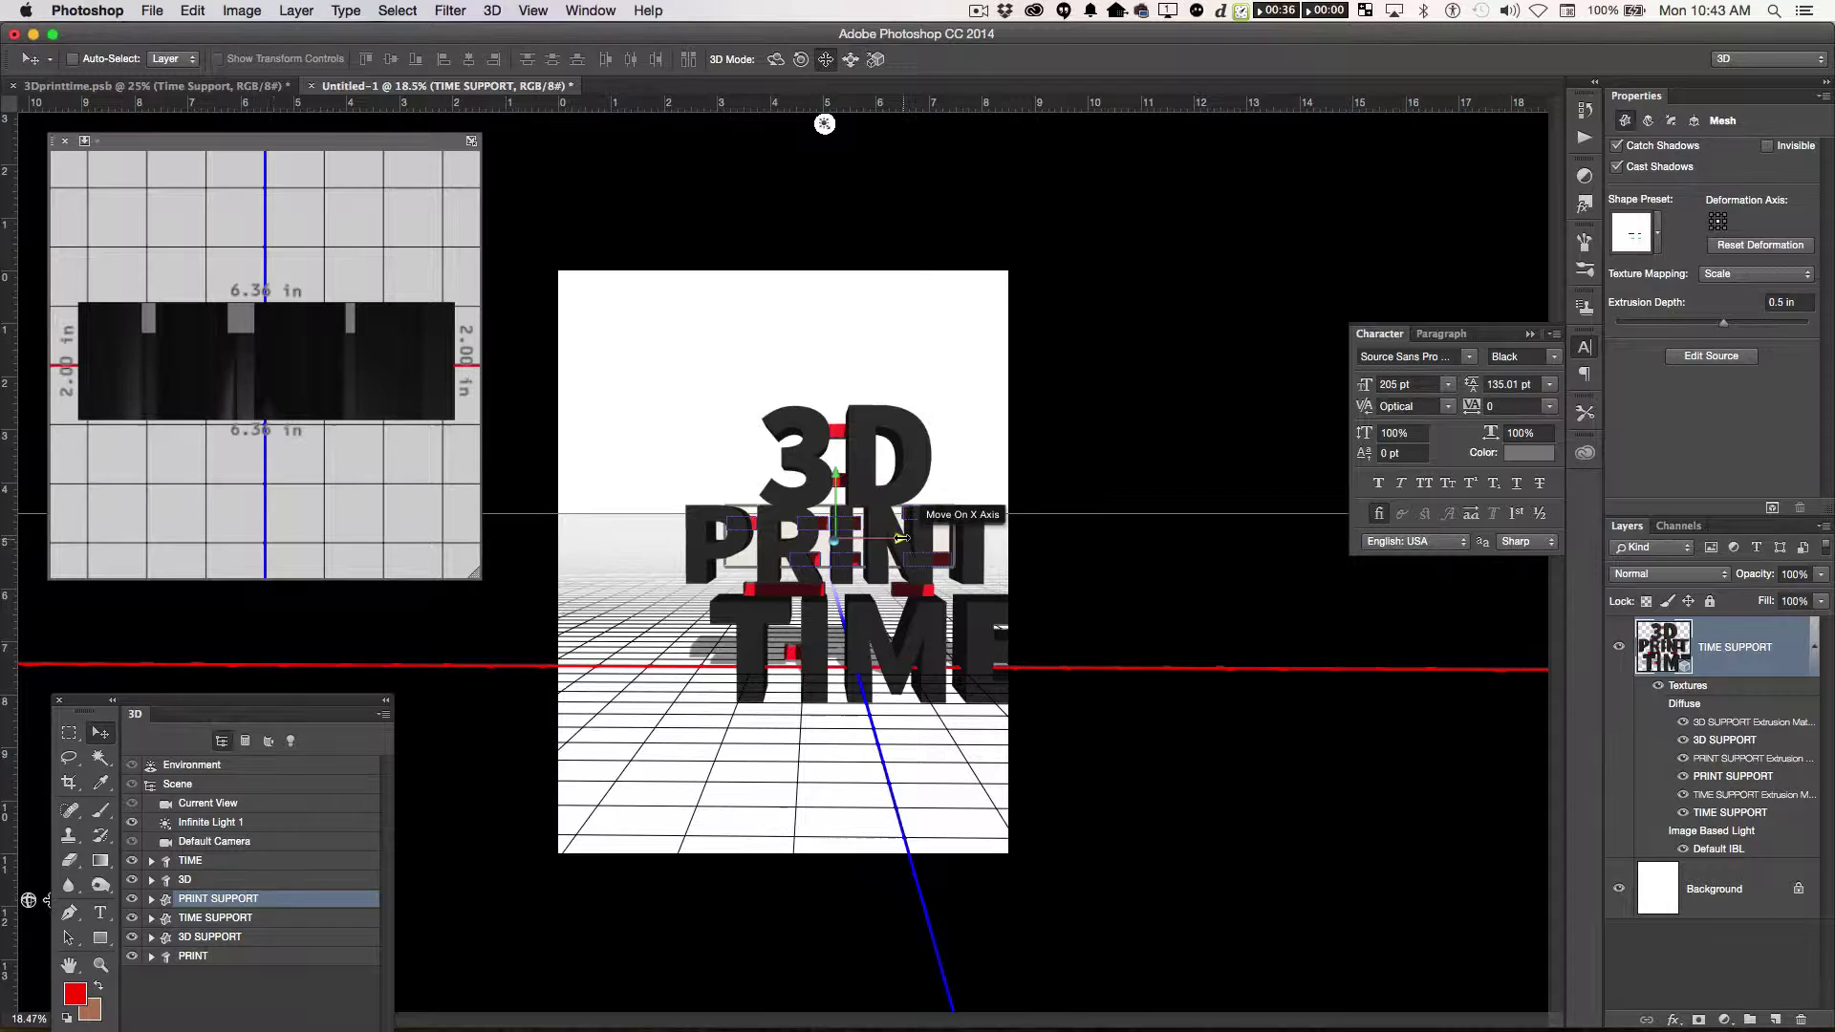
pyautogui.click(901, 649)
pyautogui.moveTo(927, 649); pyautogui.dragTo(901, 649)
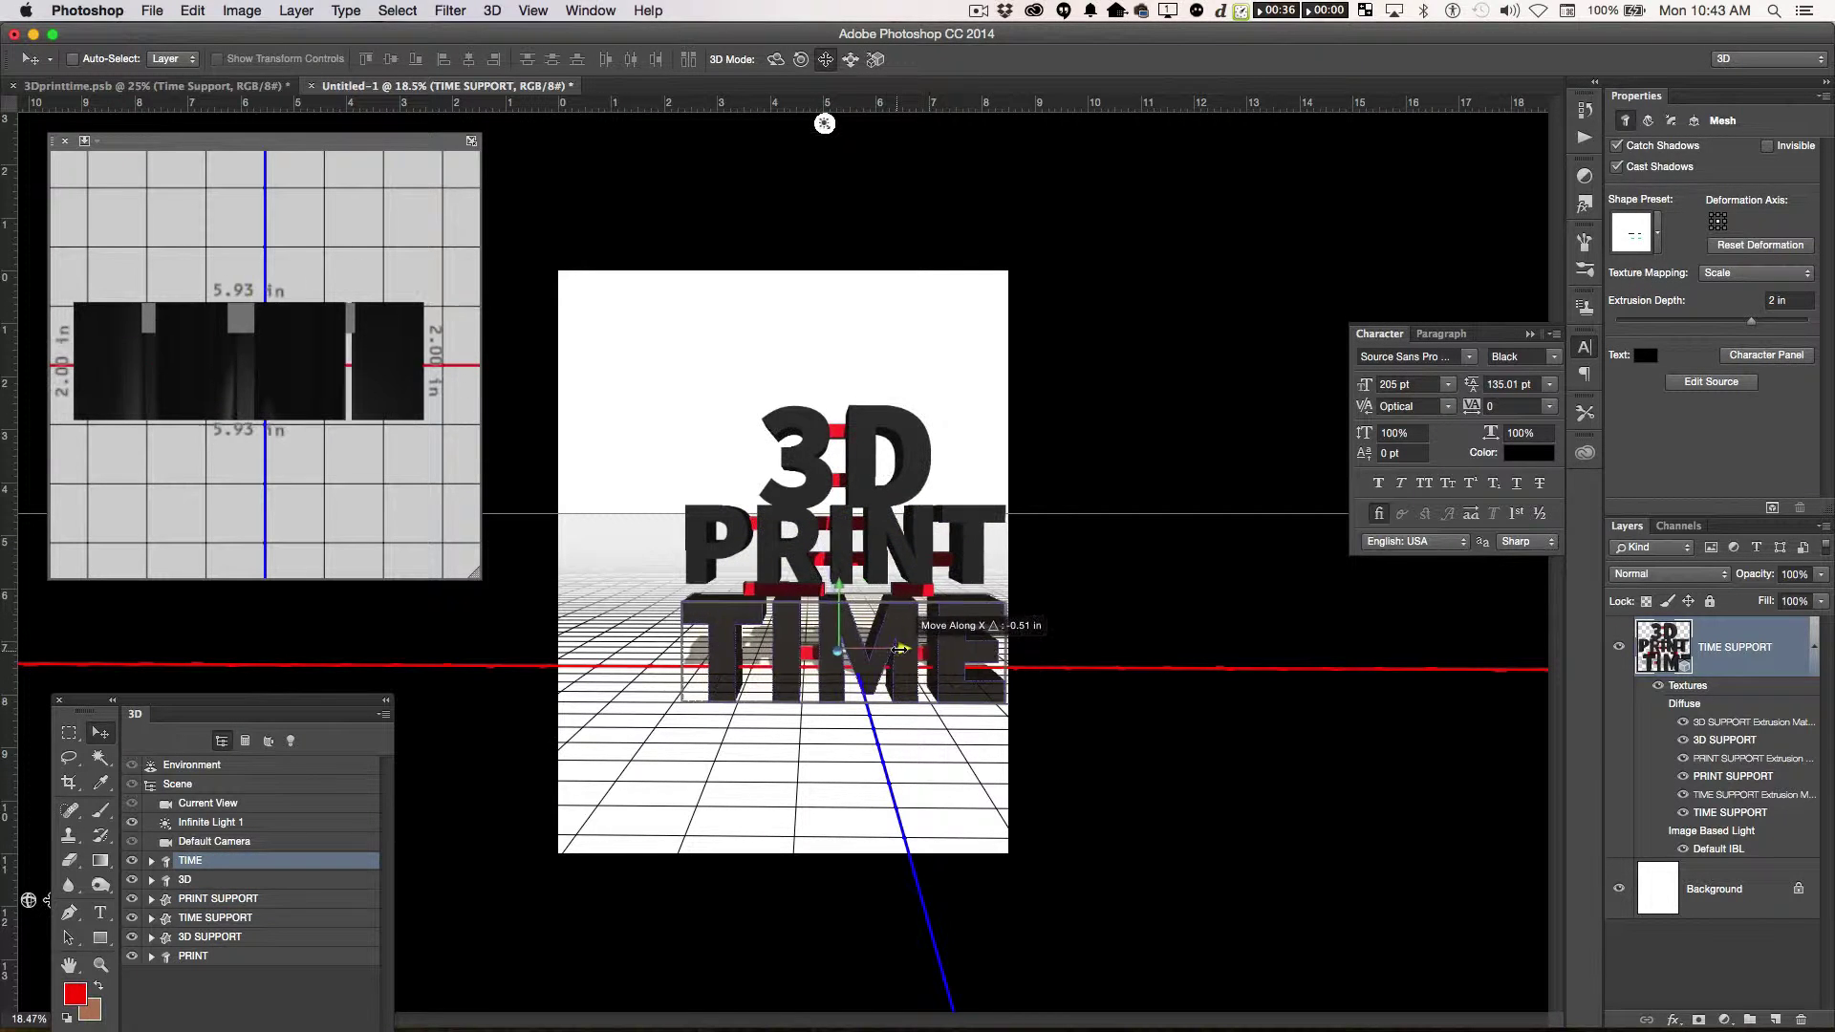
pyautogui.click(848, 481)
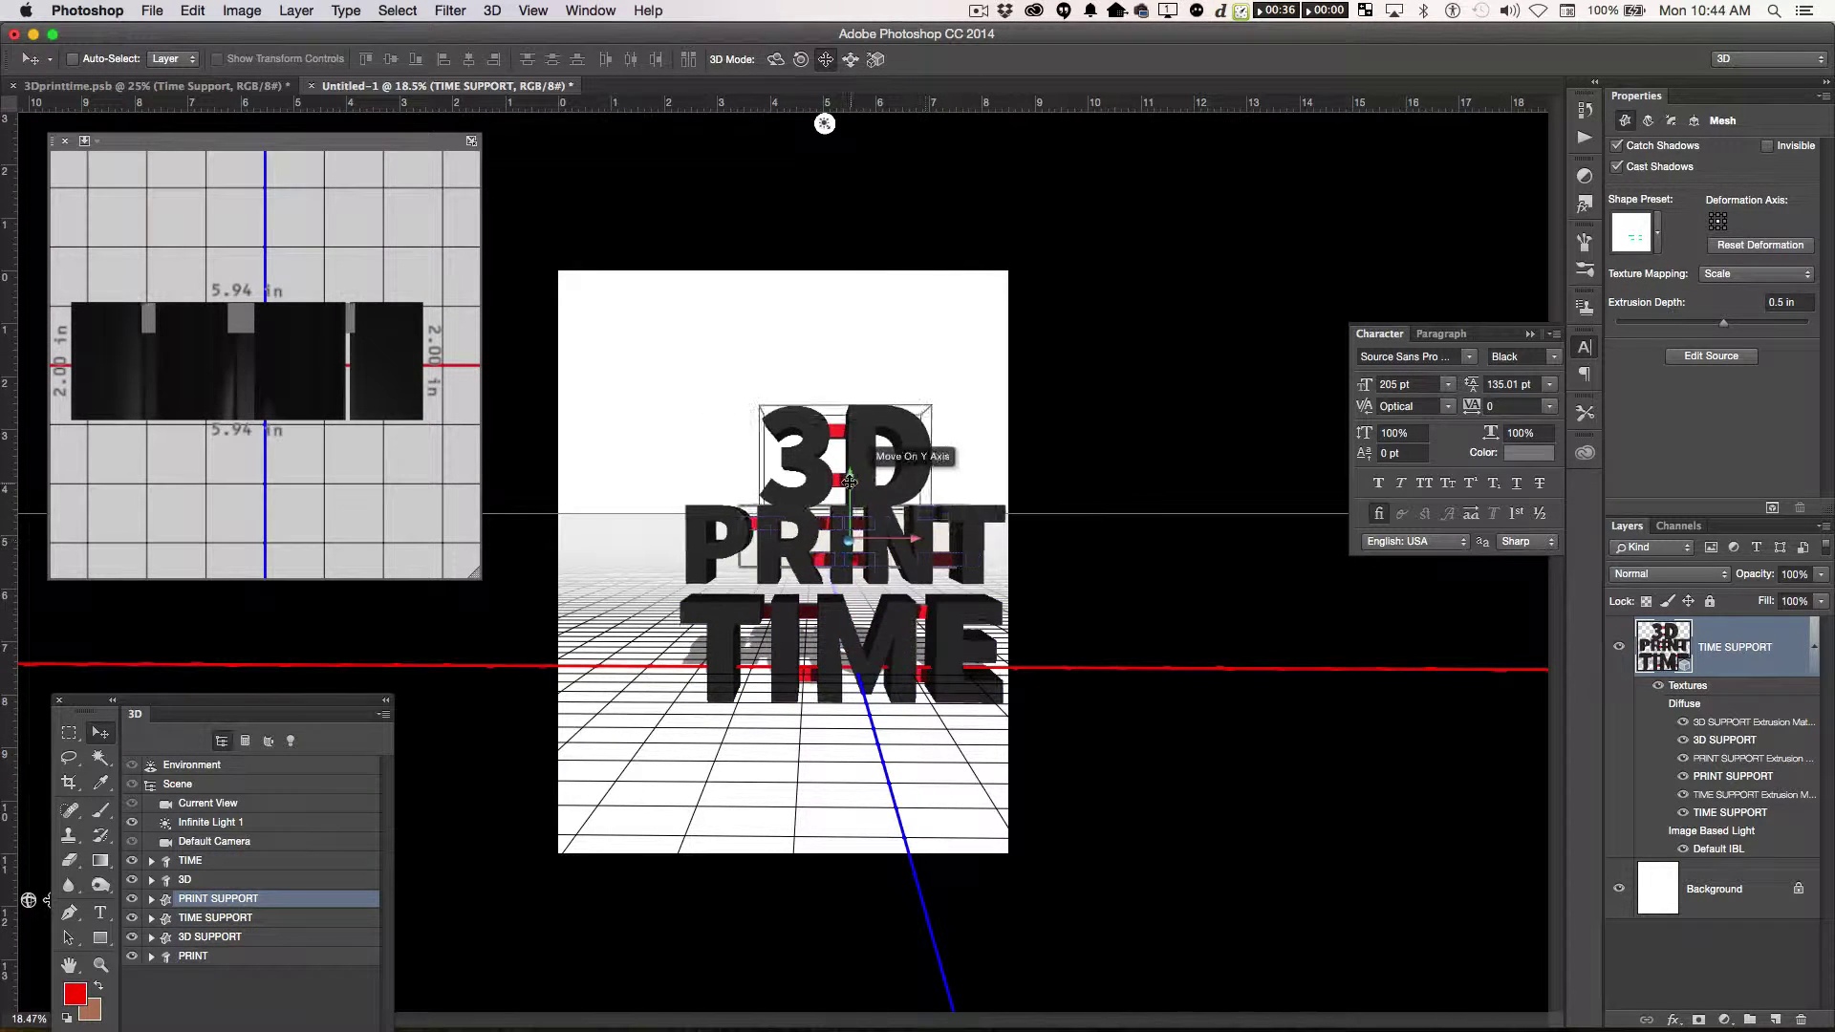
pyautogui.moveTo(849, 481)
pyautogui.mouseDown()
pyautogui.moveTo(906, 442)
pyautogui.moveTo(857, 533)
pyautogui.moveTo(901, 483)
pyautogui.mouseUp()
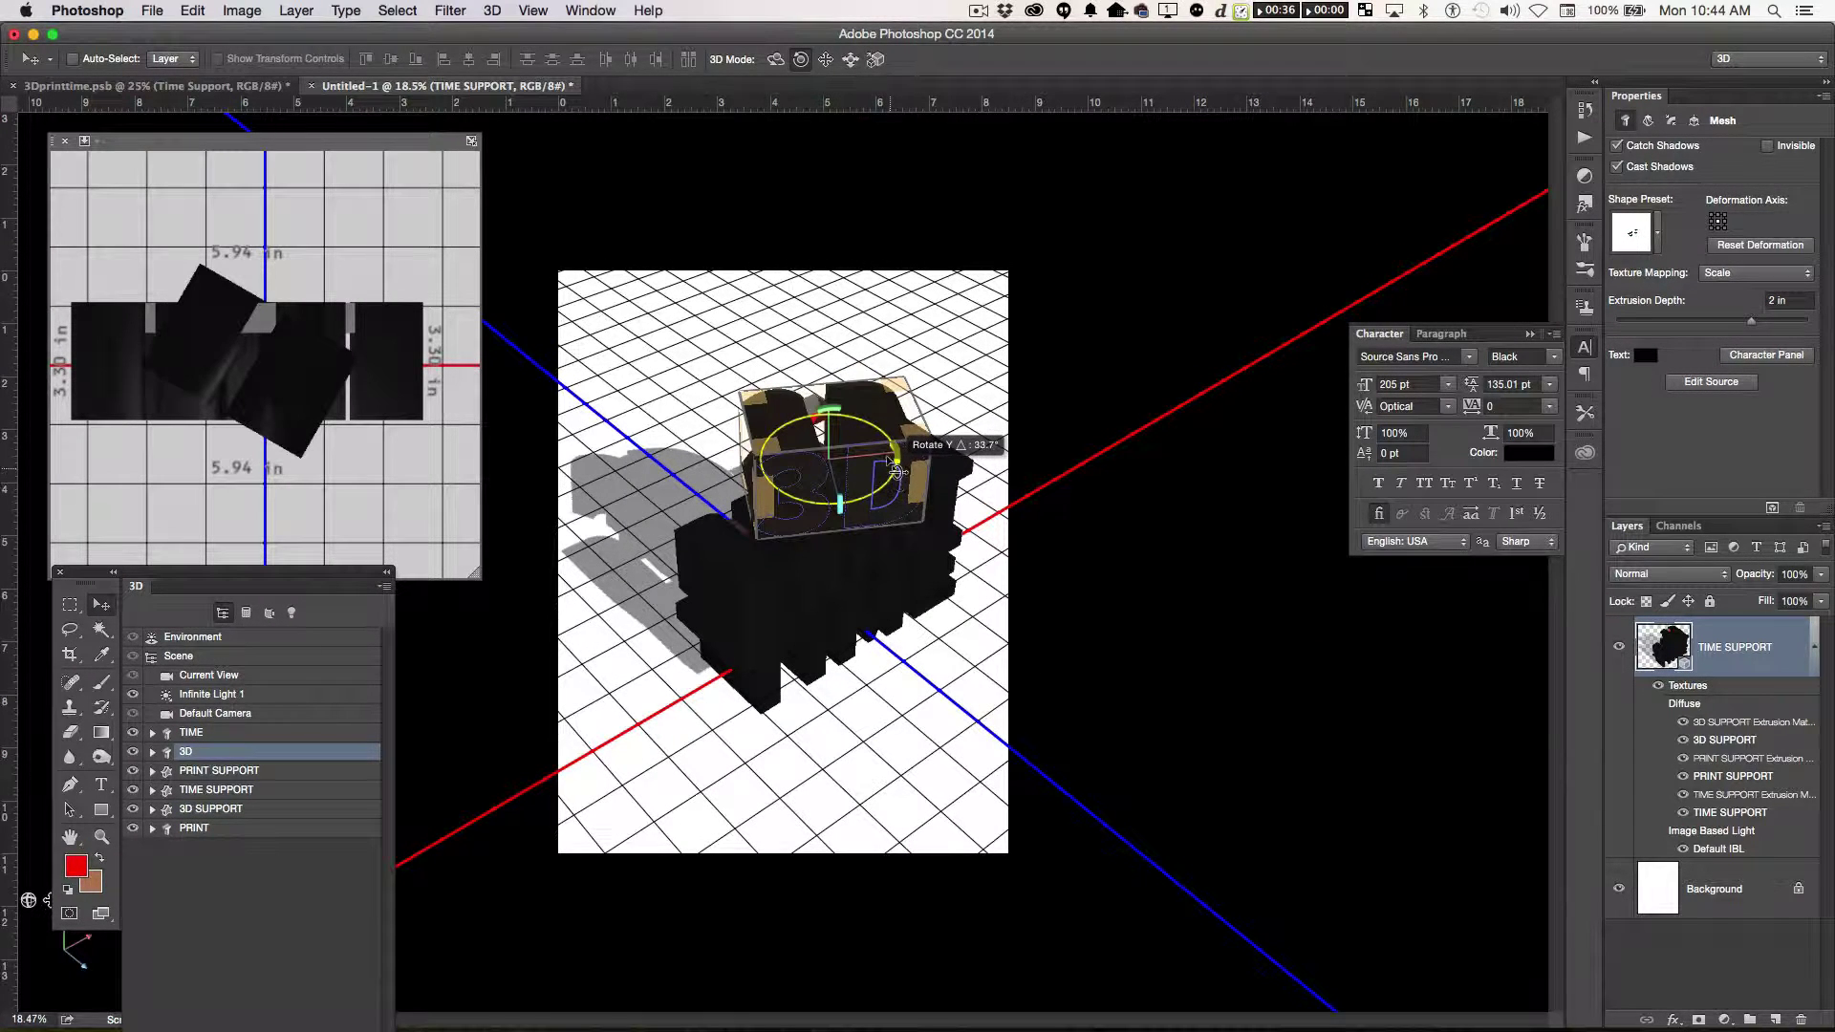
pyautogui.moveTo(916, 374); pyautogui.dragTo(813, 251)
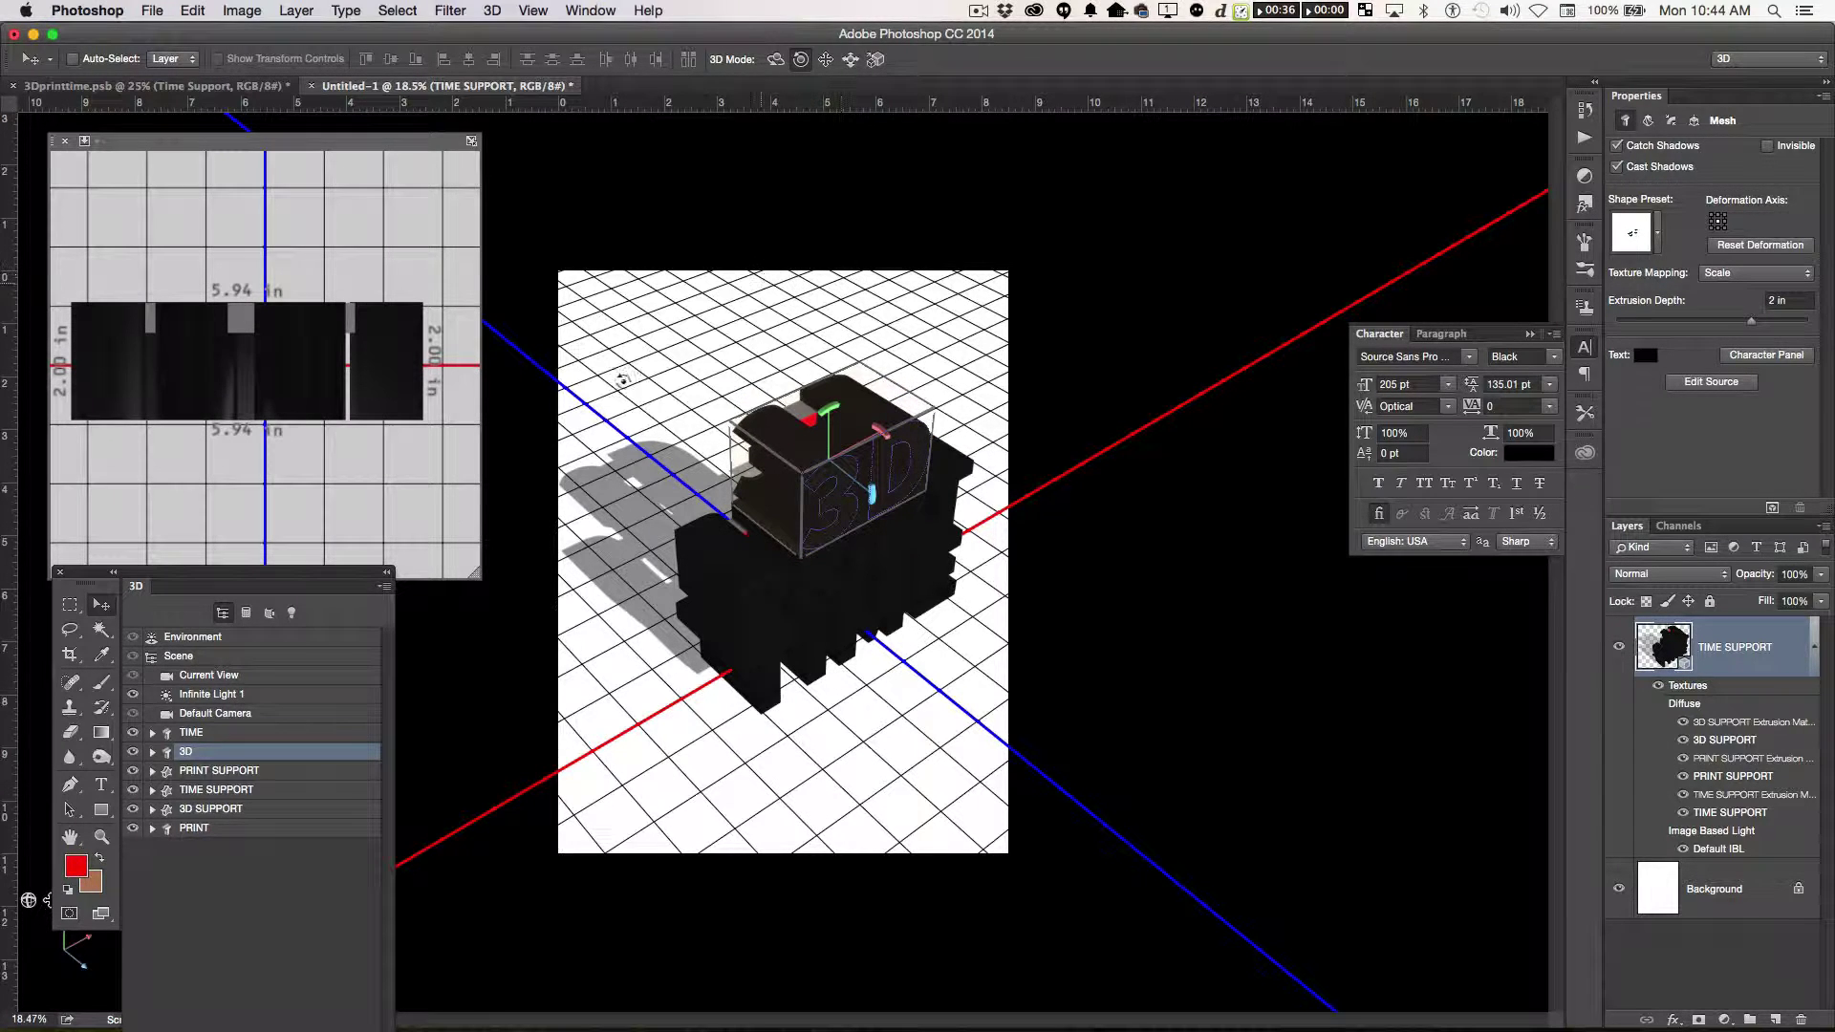
pyautogui.click(226, 776)
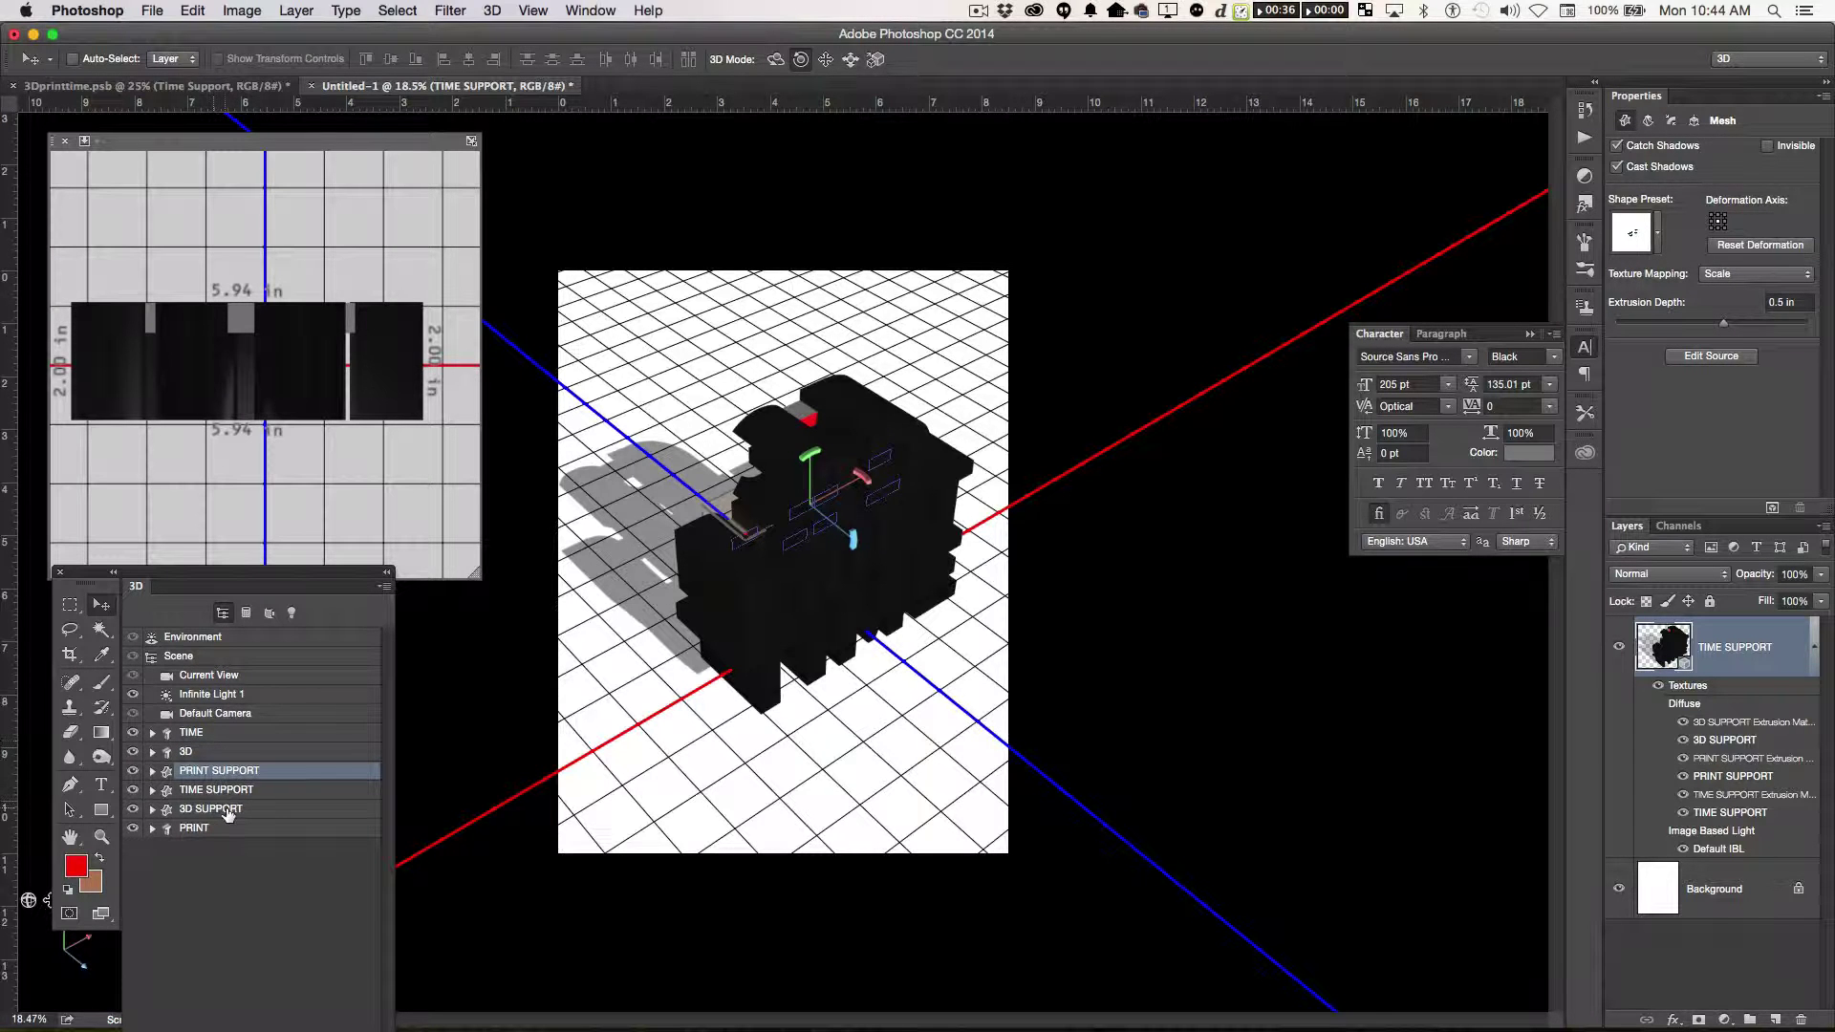
pyautogui.click(228, 810)
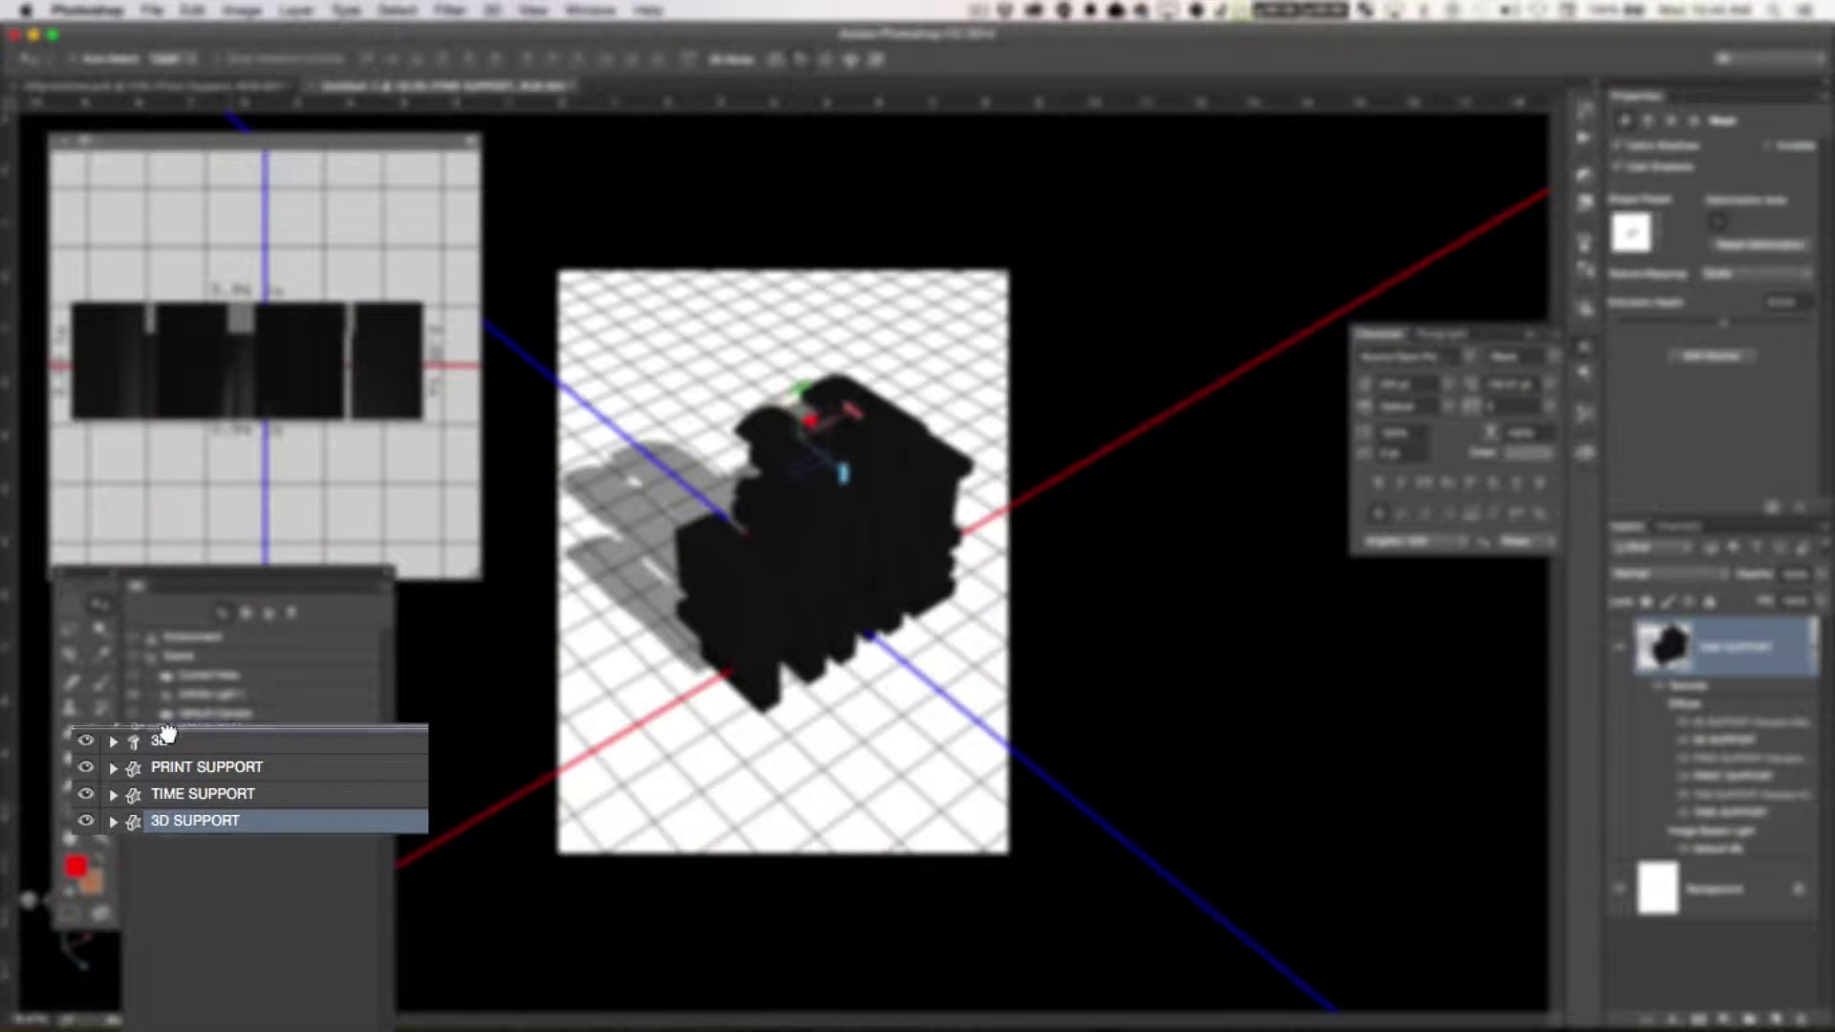
# - Group 3D SUPPORT into the 3D word and rotate that word about its vertical axis
pyautogui.moveTo(167, 734); pyautogui.dragTo(168, 738)
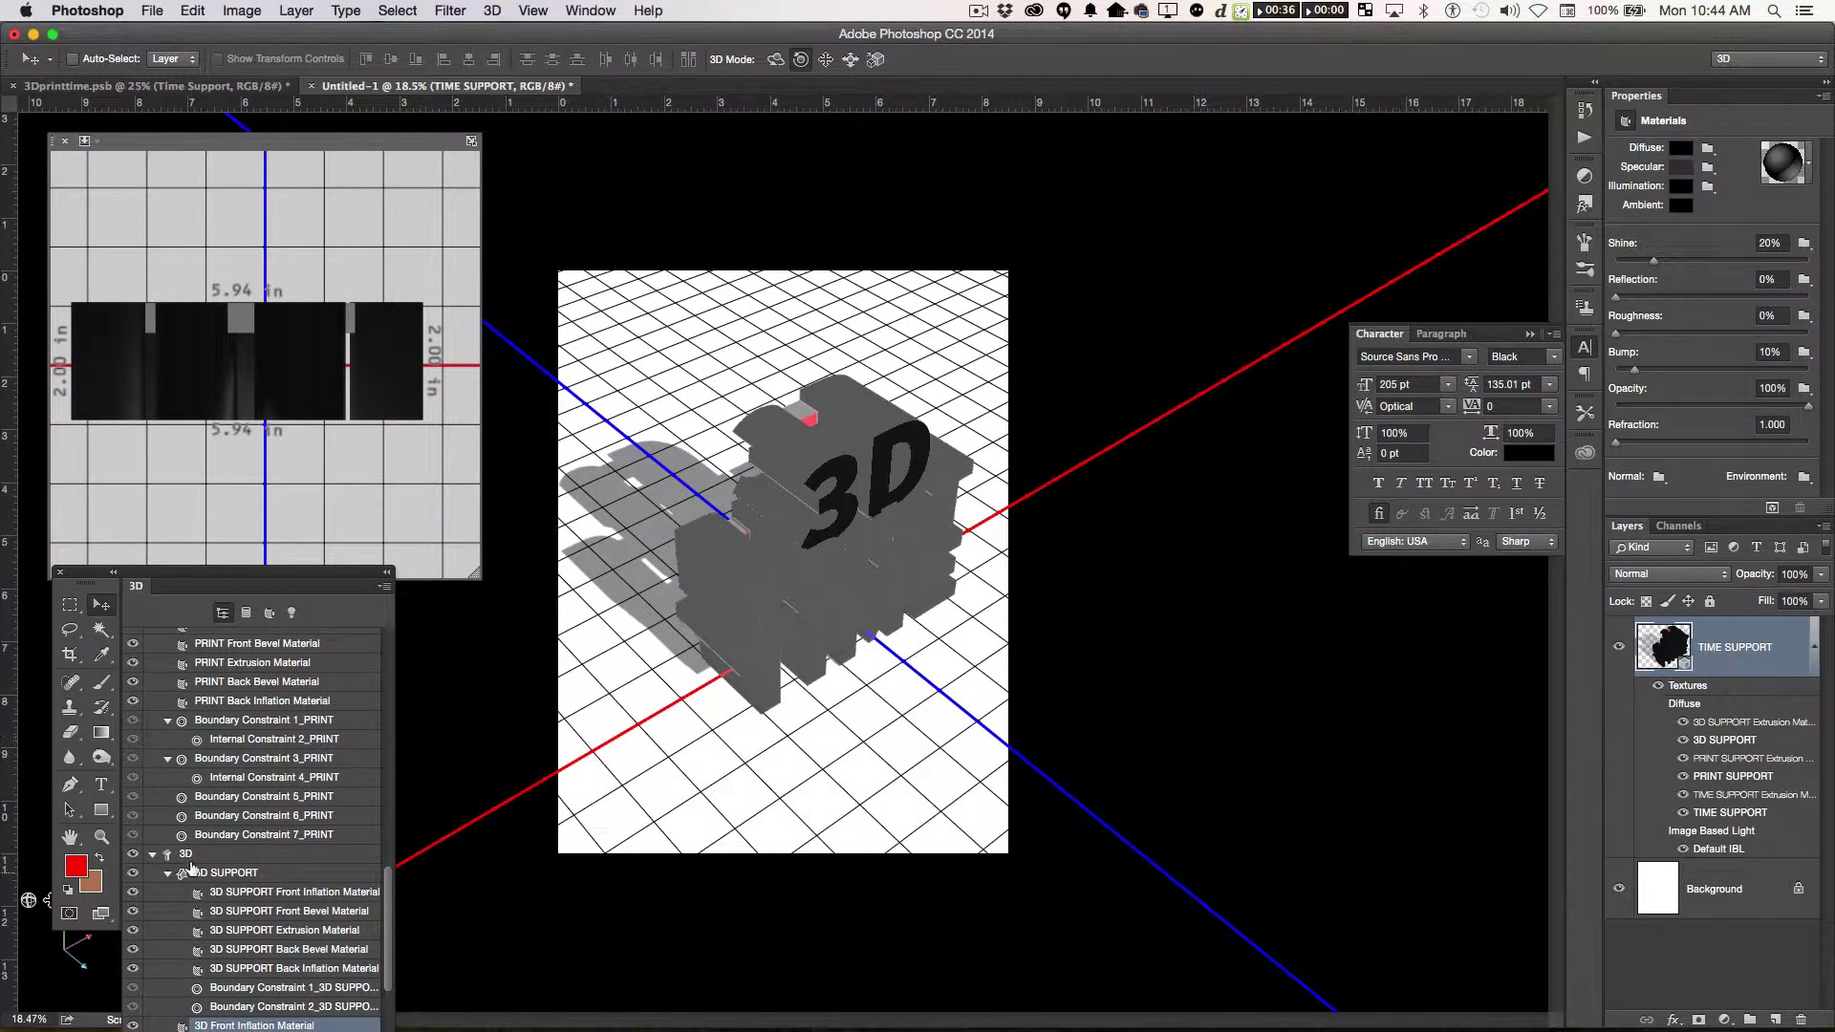
pyautogui.click(190, 854)
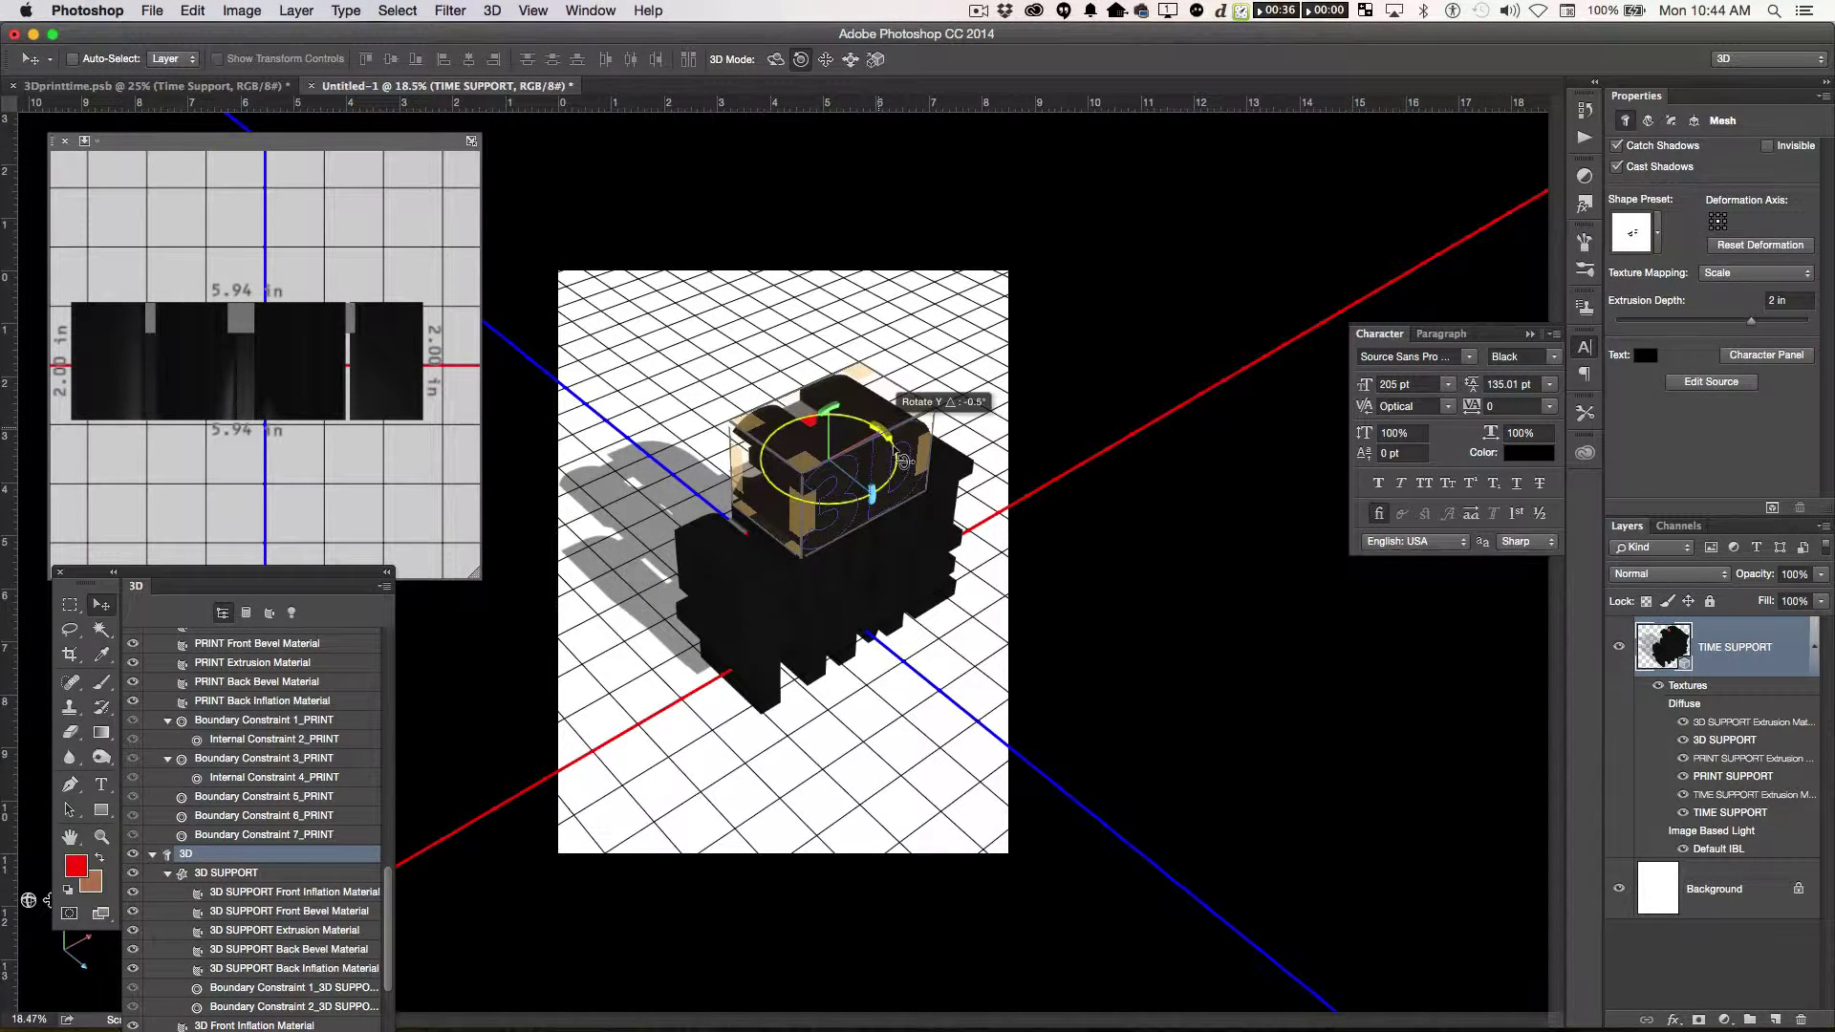
pyautogui.moveTo(904, 461); pyautogui.dragTo(826, 529)
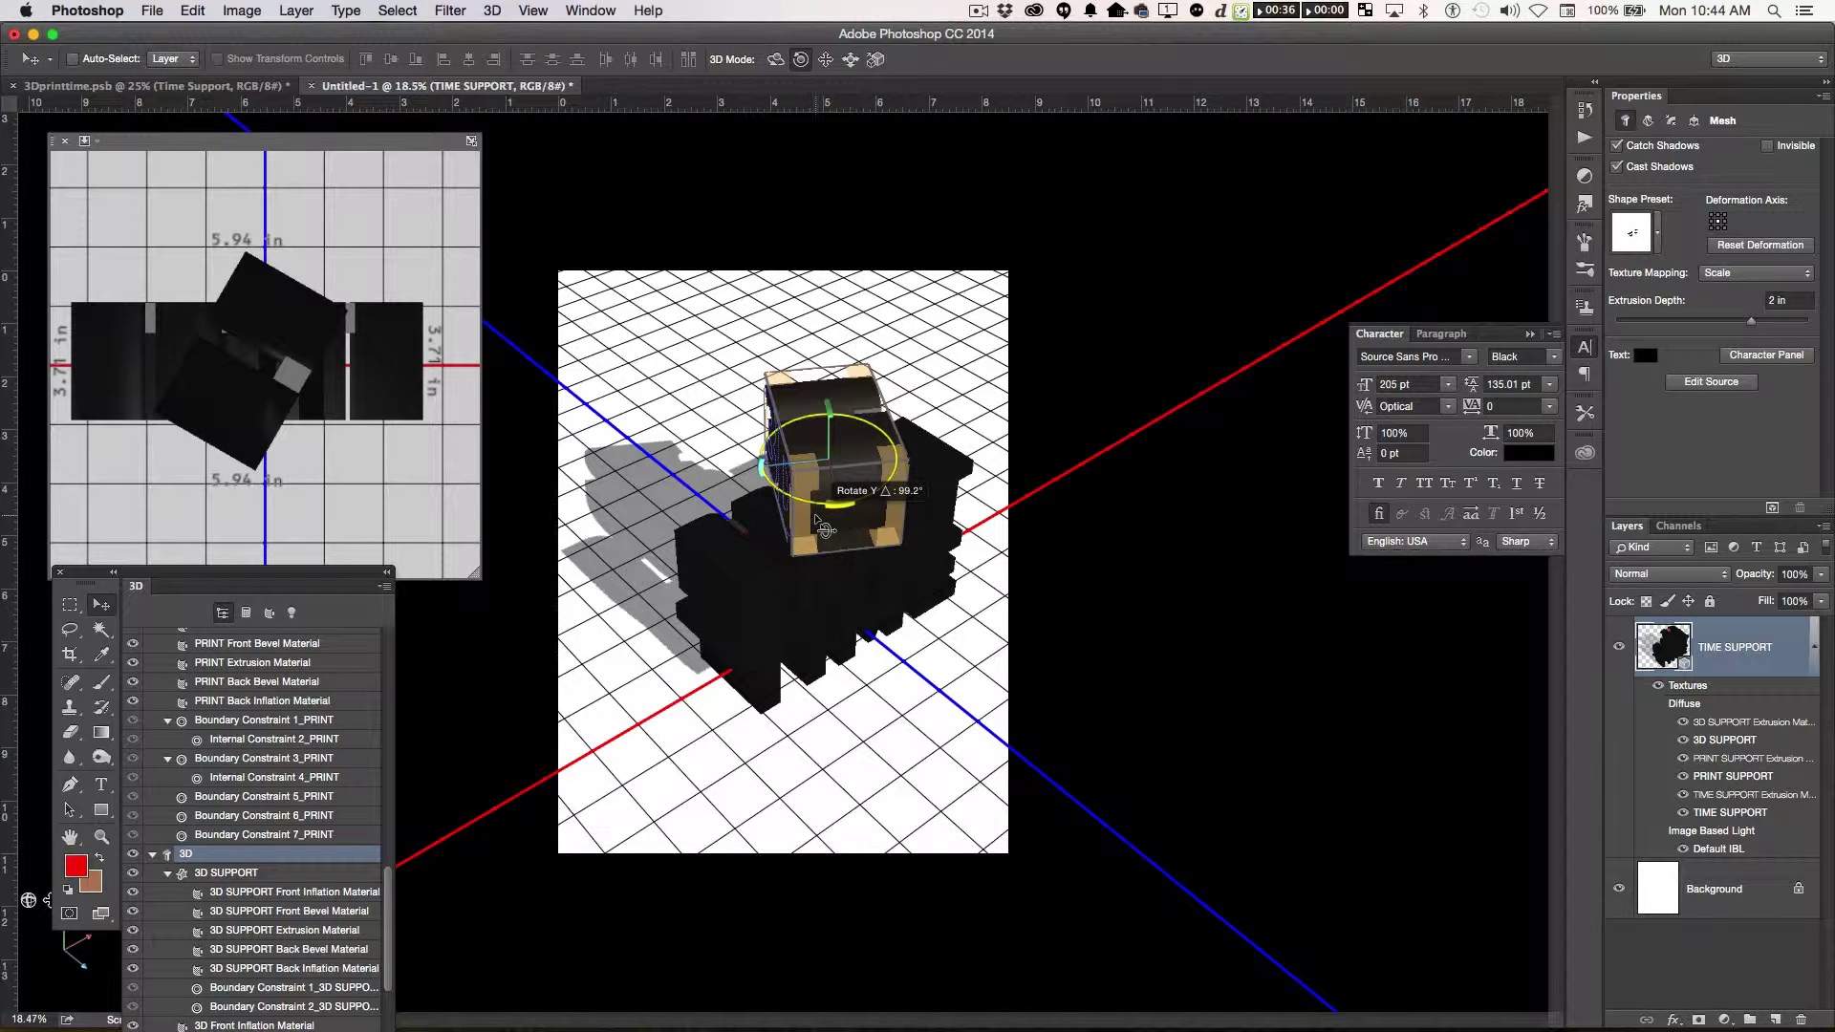
pyautogui.scroll(5, 249, 860)
pyautogui.scroll(5, 197, 963)
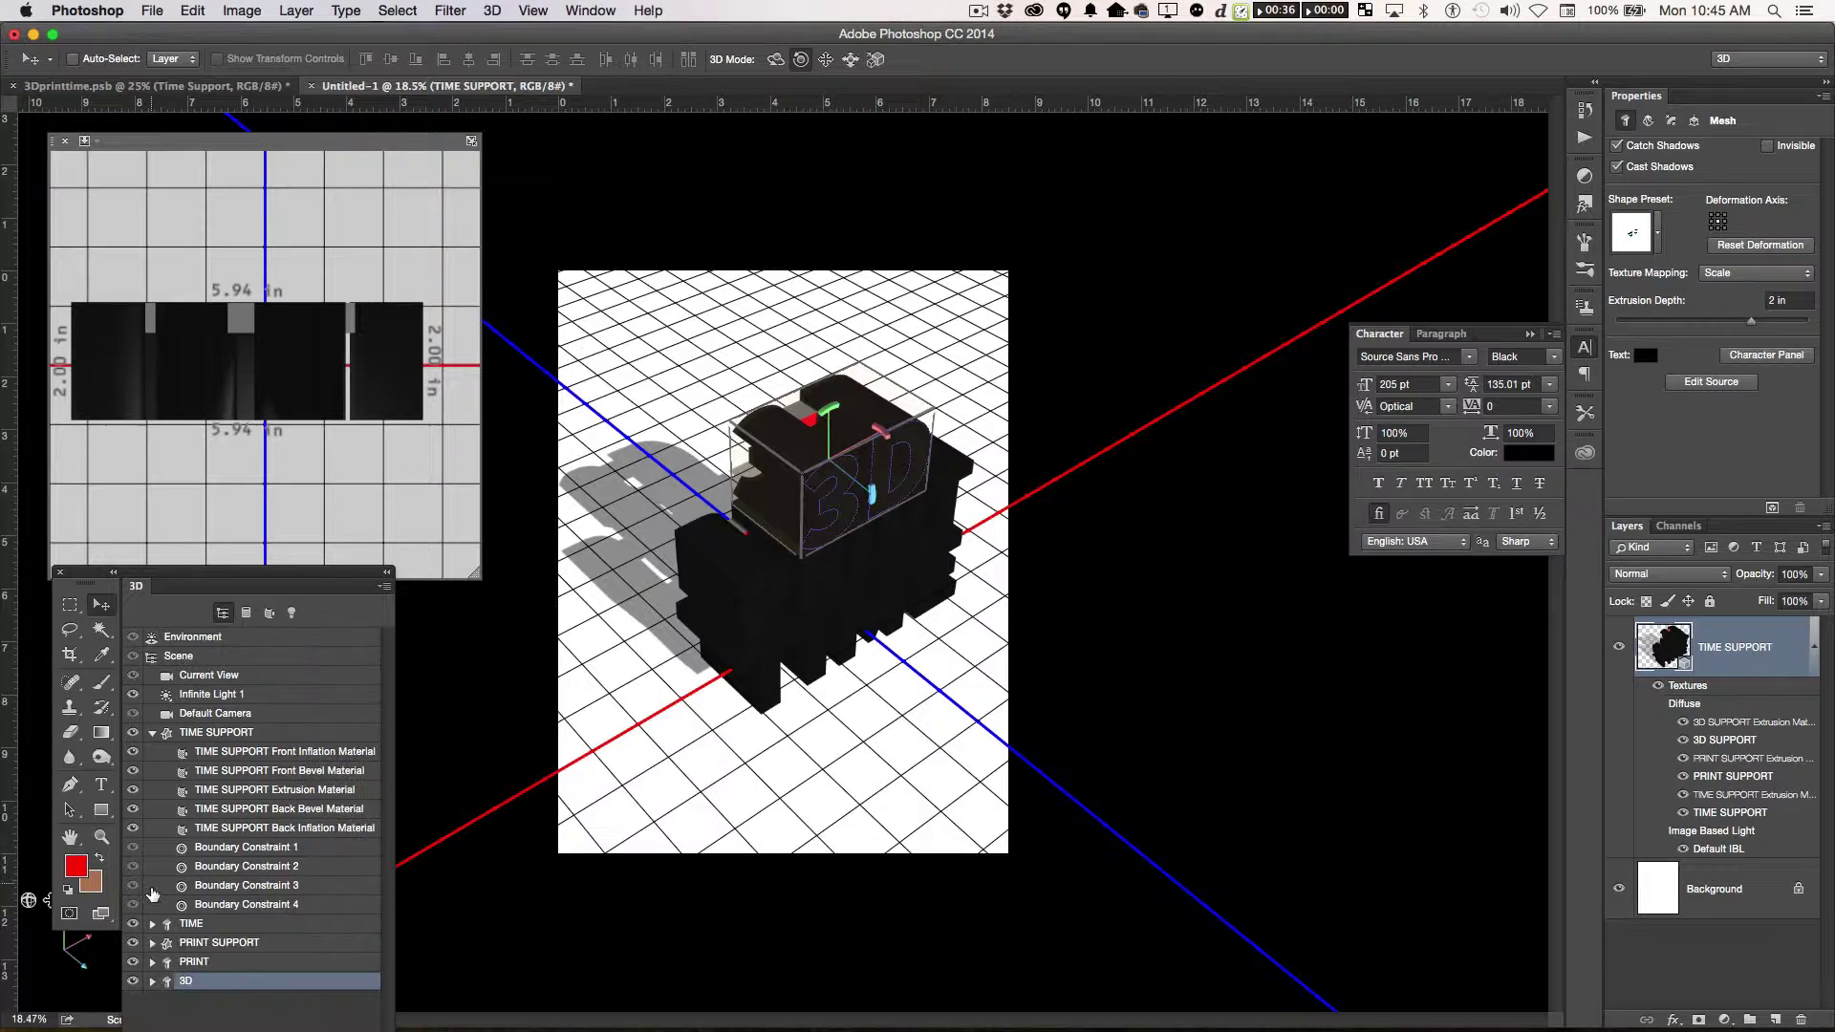
# - Select the PRINT and 3D meshes and undo an accidental rotation of PRINT
pyautogui.click(181, 732)
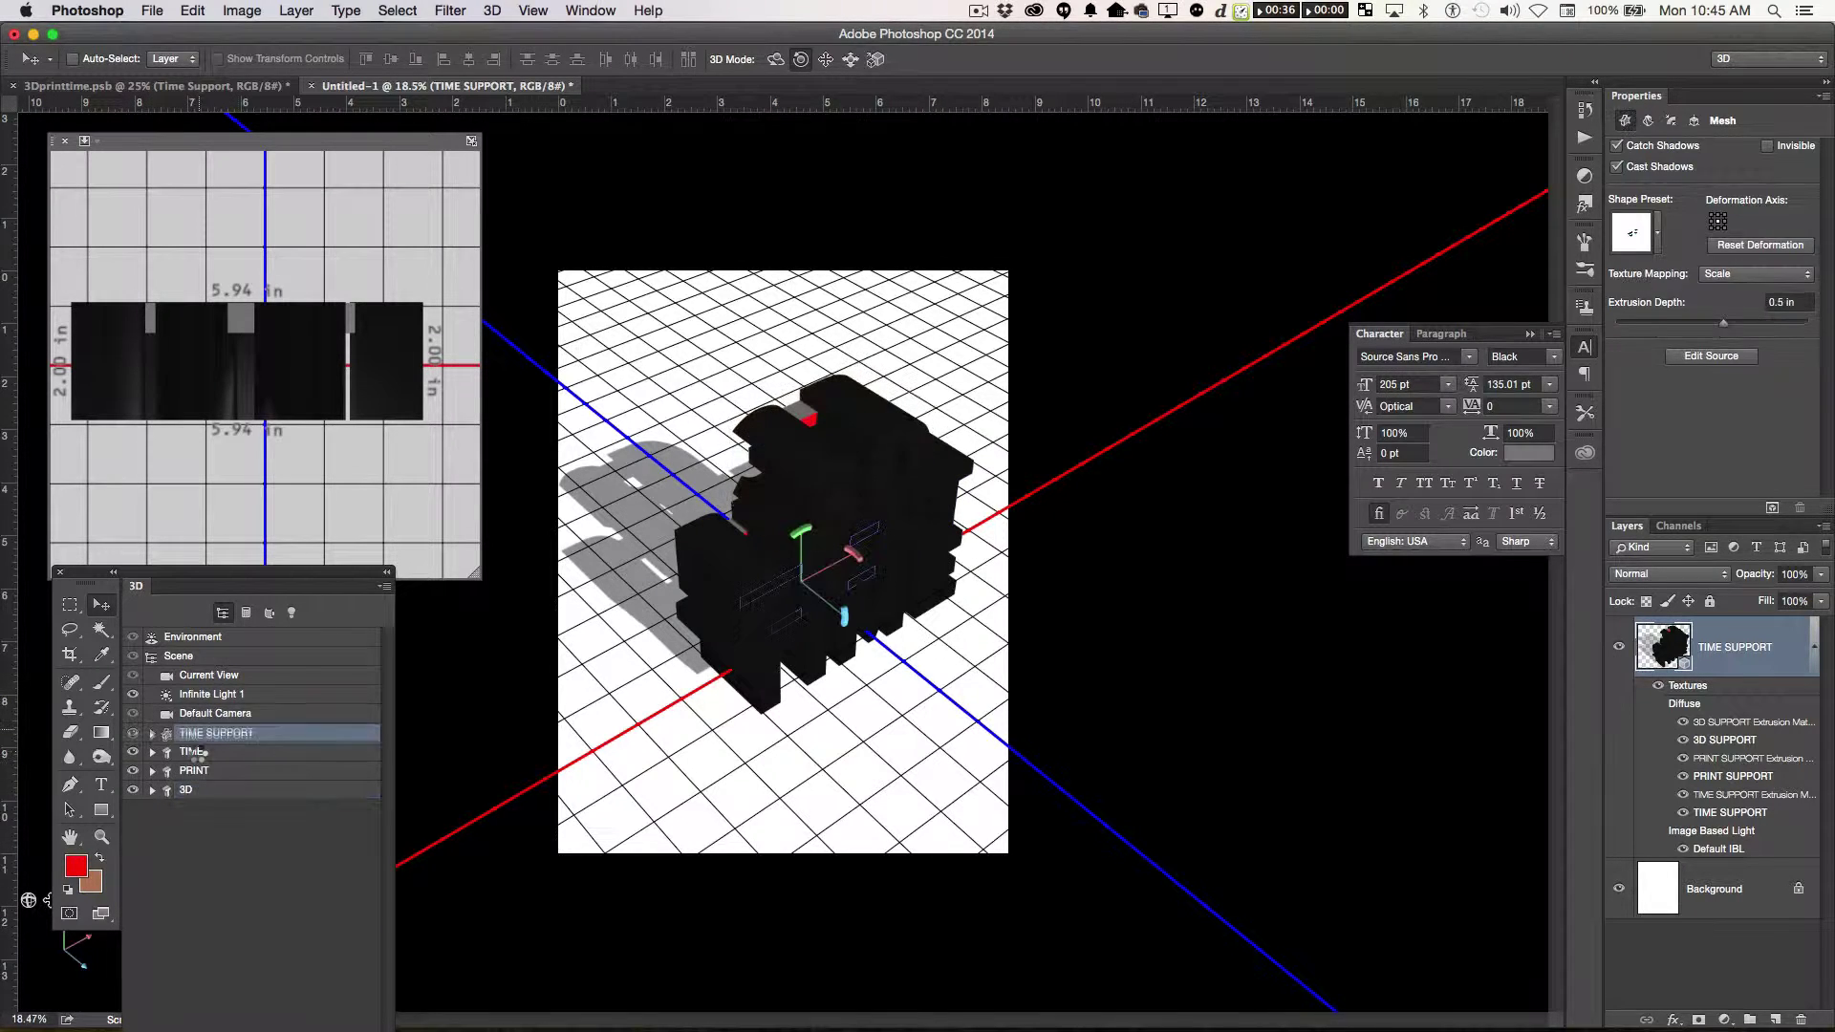
pyautogui.click(153, 770)
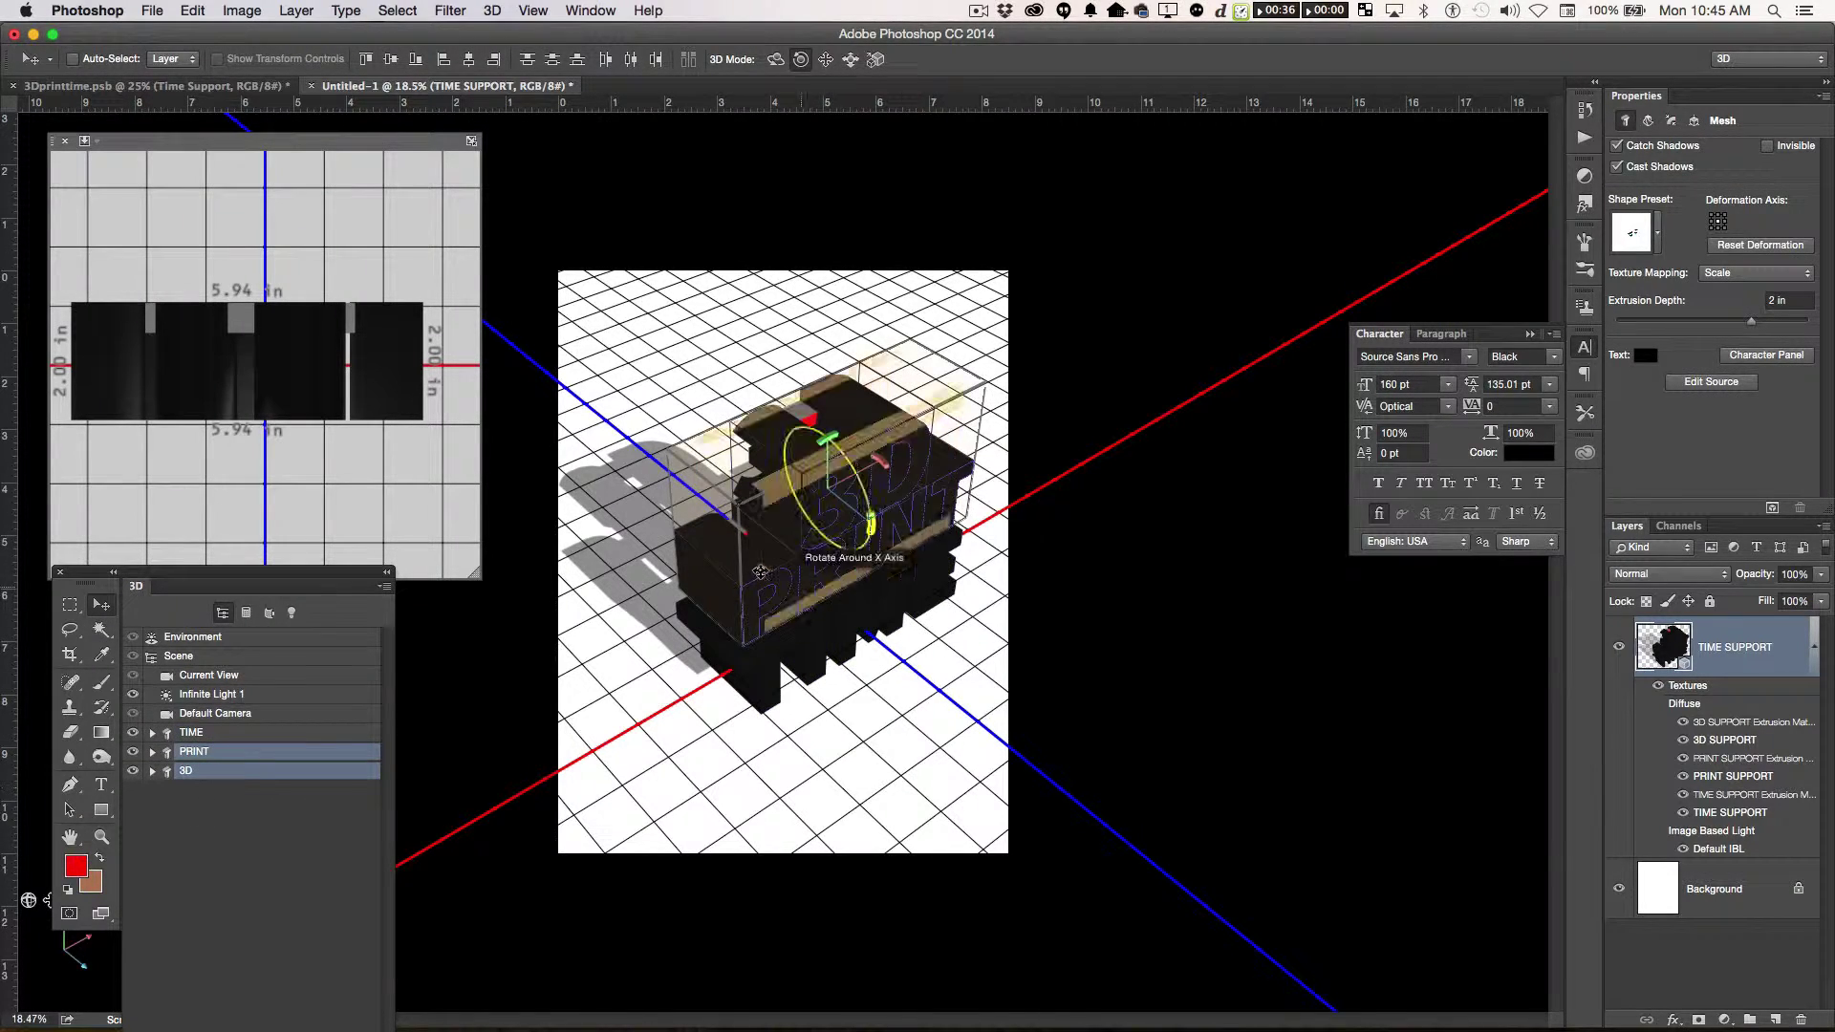
pyautogui.moveTo(956, 475); pyautogui.dragTo(899, 535)
pyautogui.hotkey('ctrl', 'z')
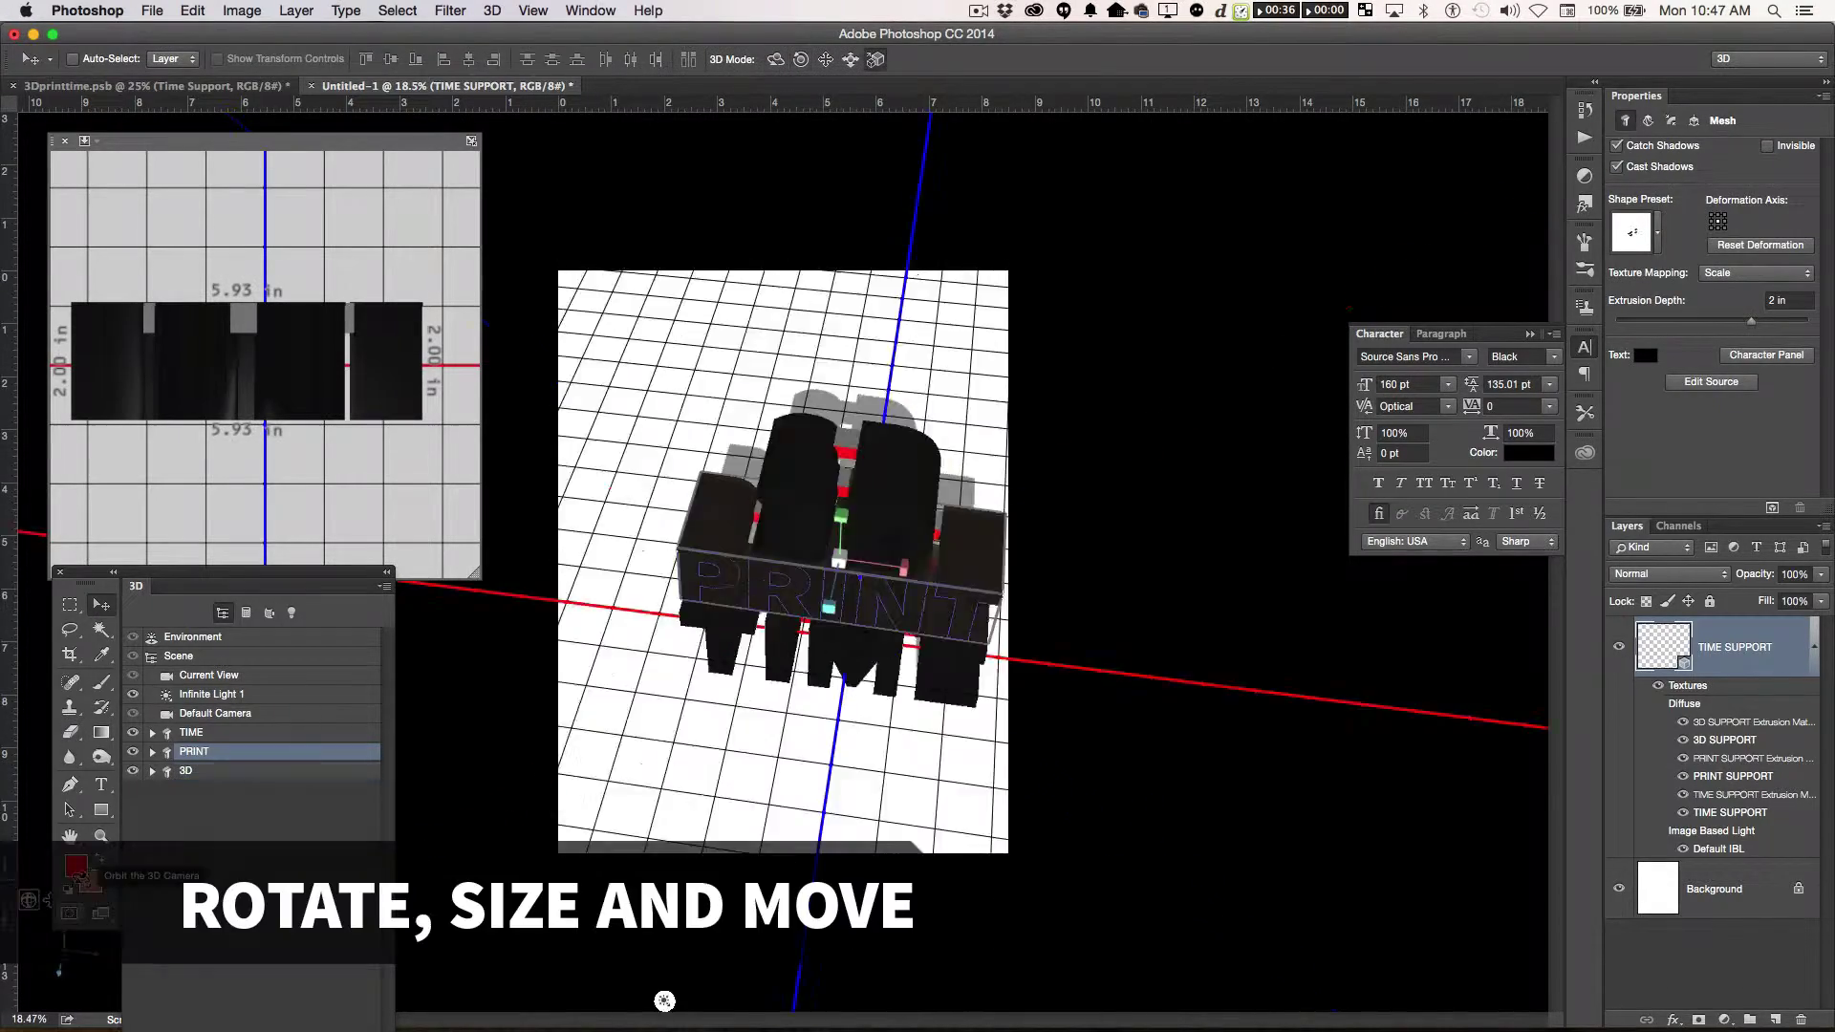
# - From a side view, reduce PRINT and 3D depth to about 1.5 inches, the 3D word to about 1.1
pyautogui.moveTo(686, 1000)
pyautogui.mouseDown()
pyautogui.moveTo(910, 118)
pyautogui.moveTo(1370, 123)
pyautogui.moveTo(175, 122)
pyautogui.mouseUp()
pyautogui.keyDown('shift'); pyautogui.click(237, 770); pyautogui.keyUp('shift')
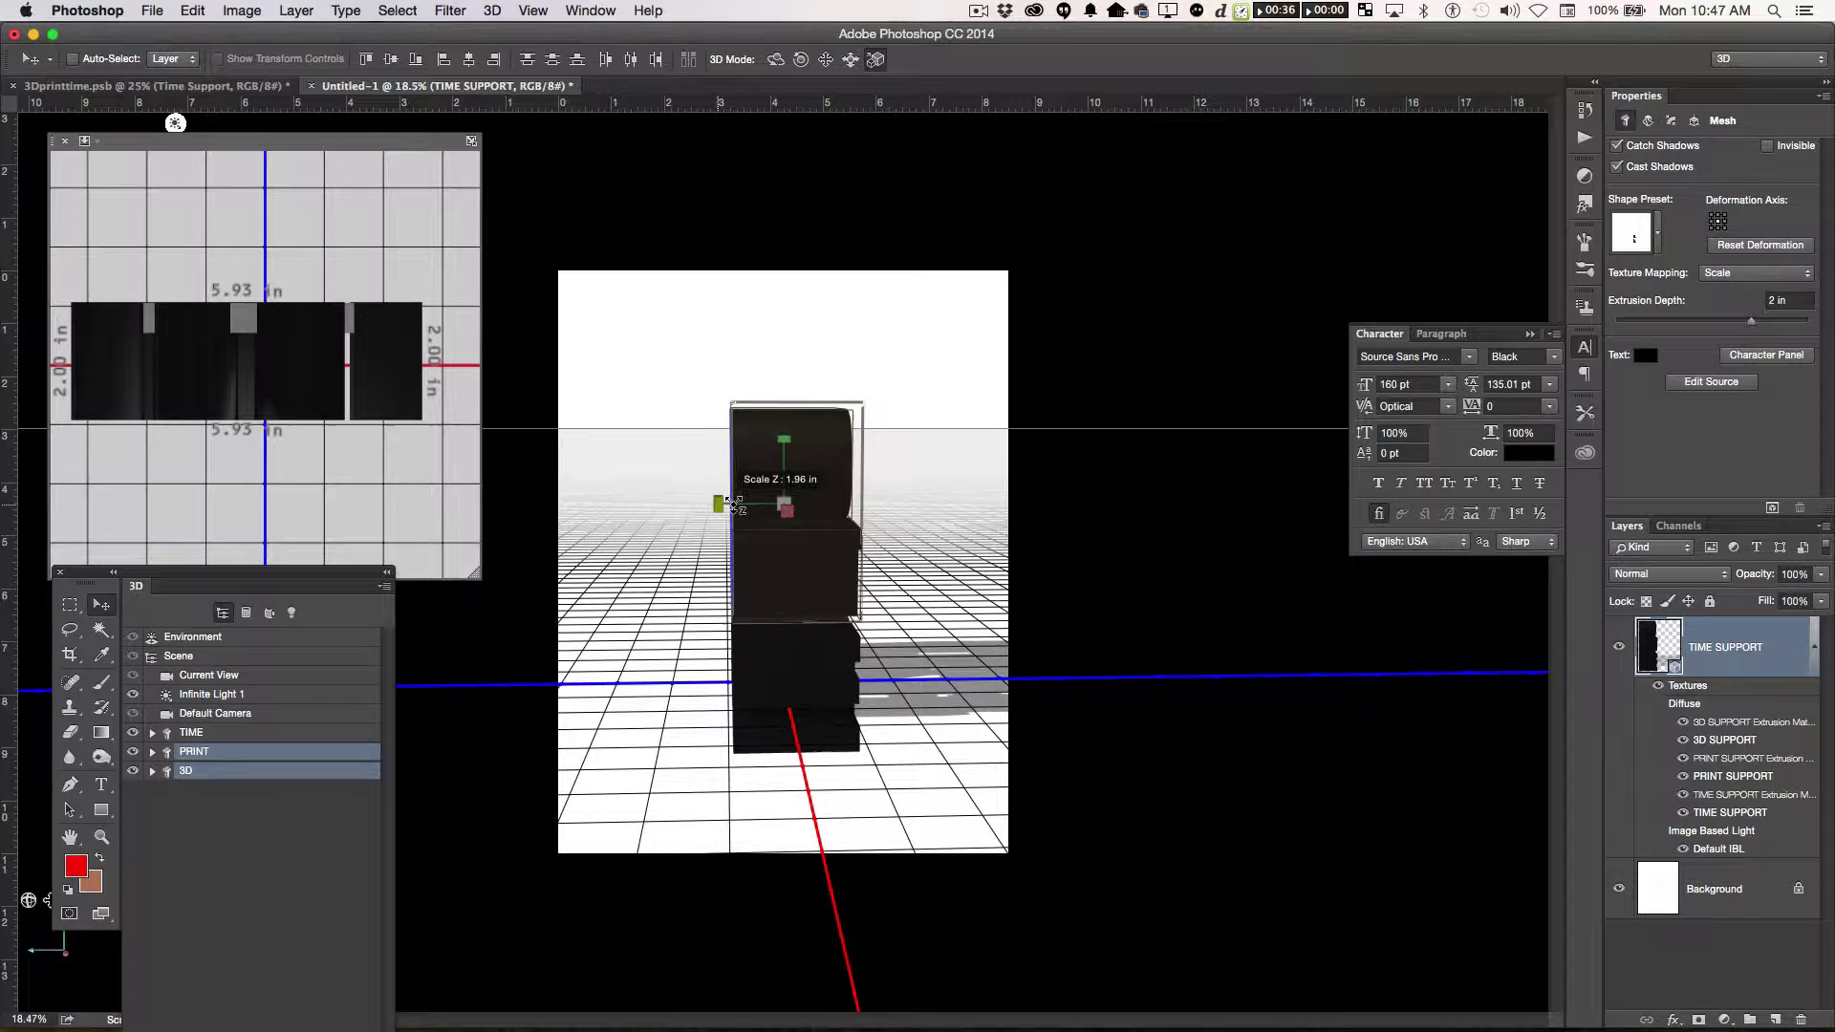
pyautogui.moveTo(733, 502); pyautogui.dragTo(728, 506)
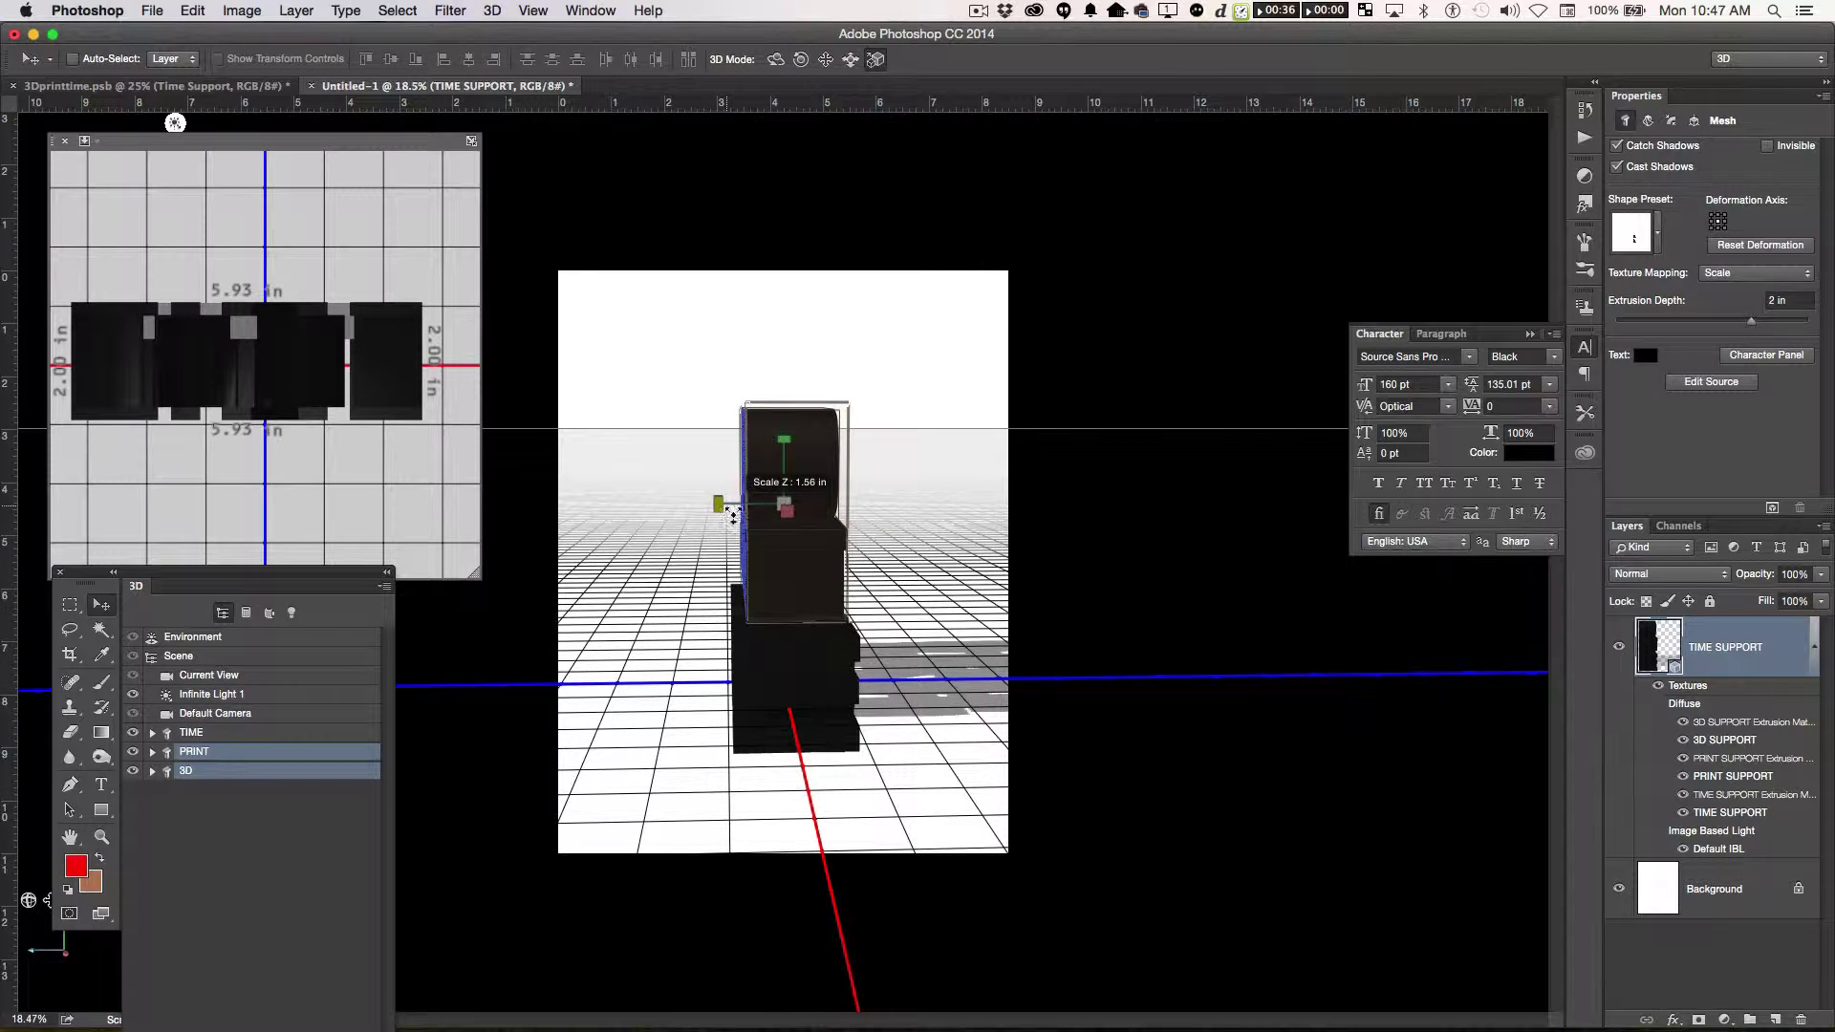
pyautogui.click(235, 771)
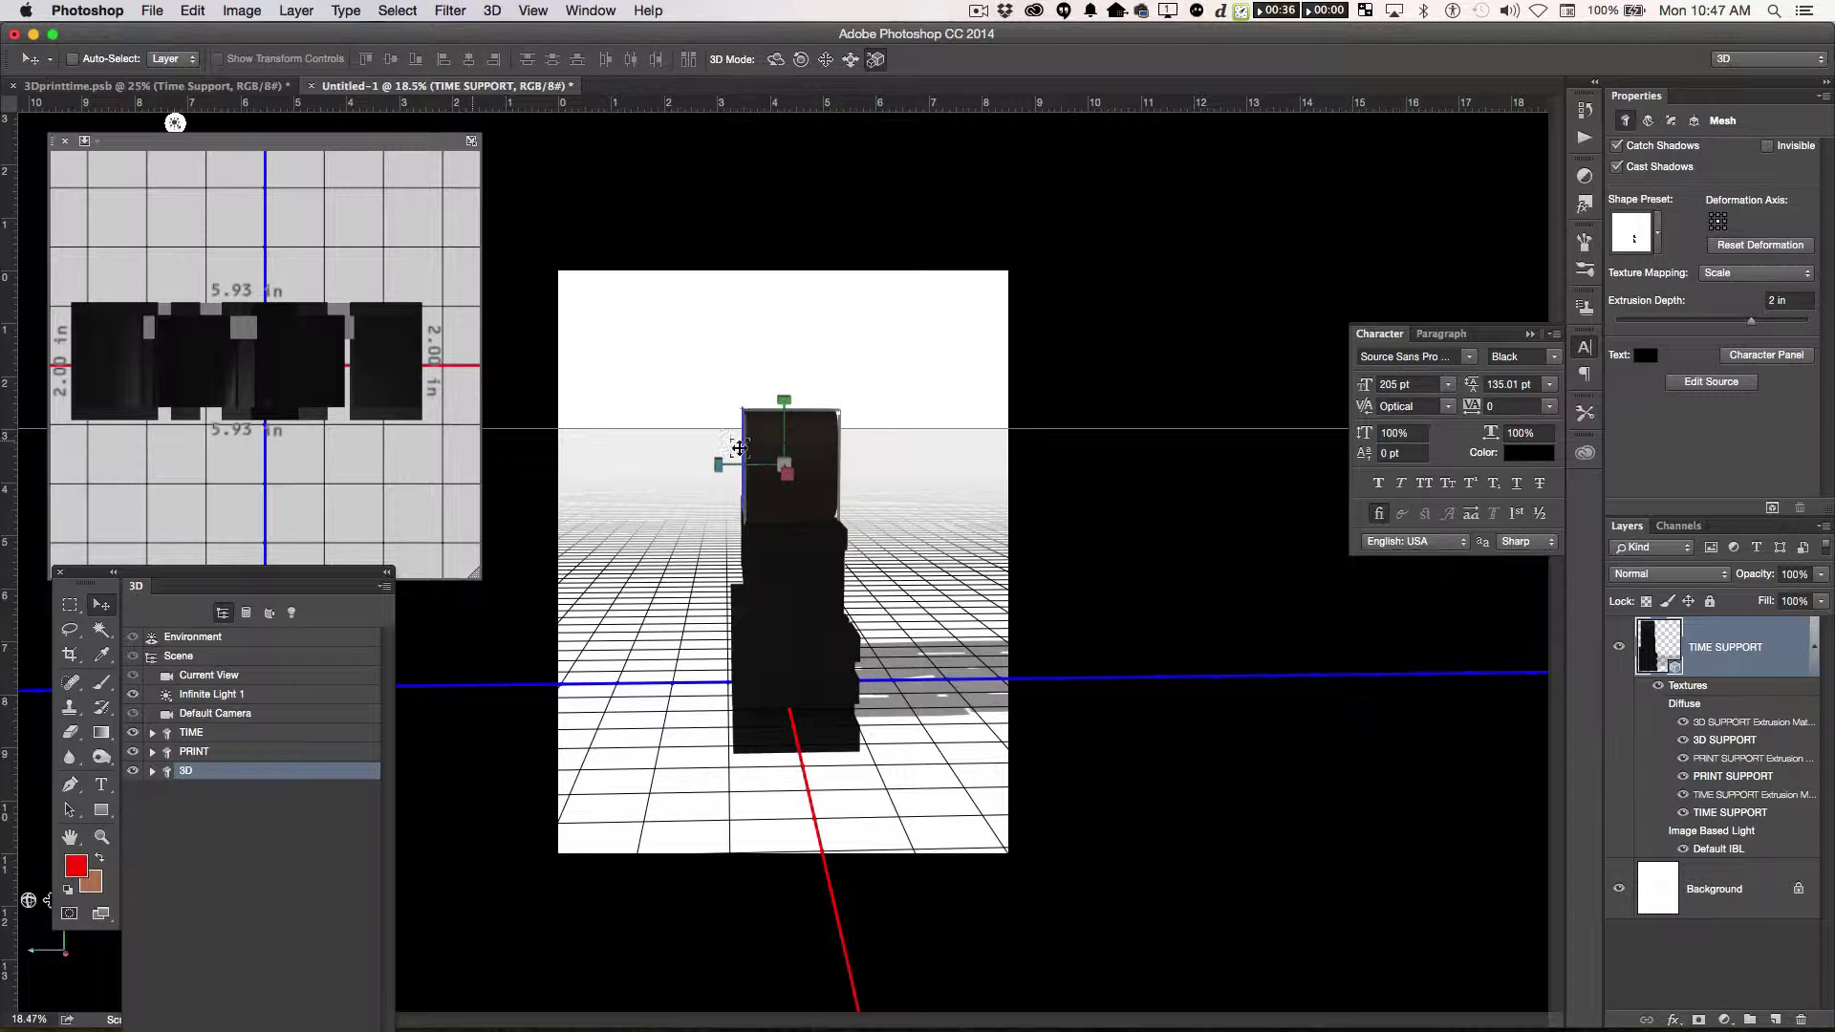
pyautogui.moveTo(733, 467); pyautogui.dragTo(736, 468)
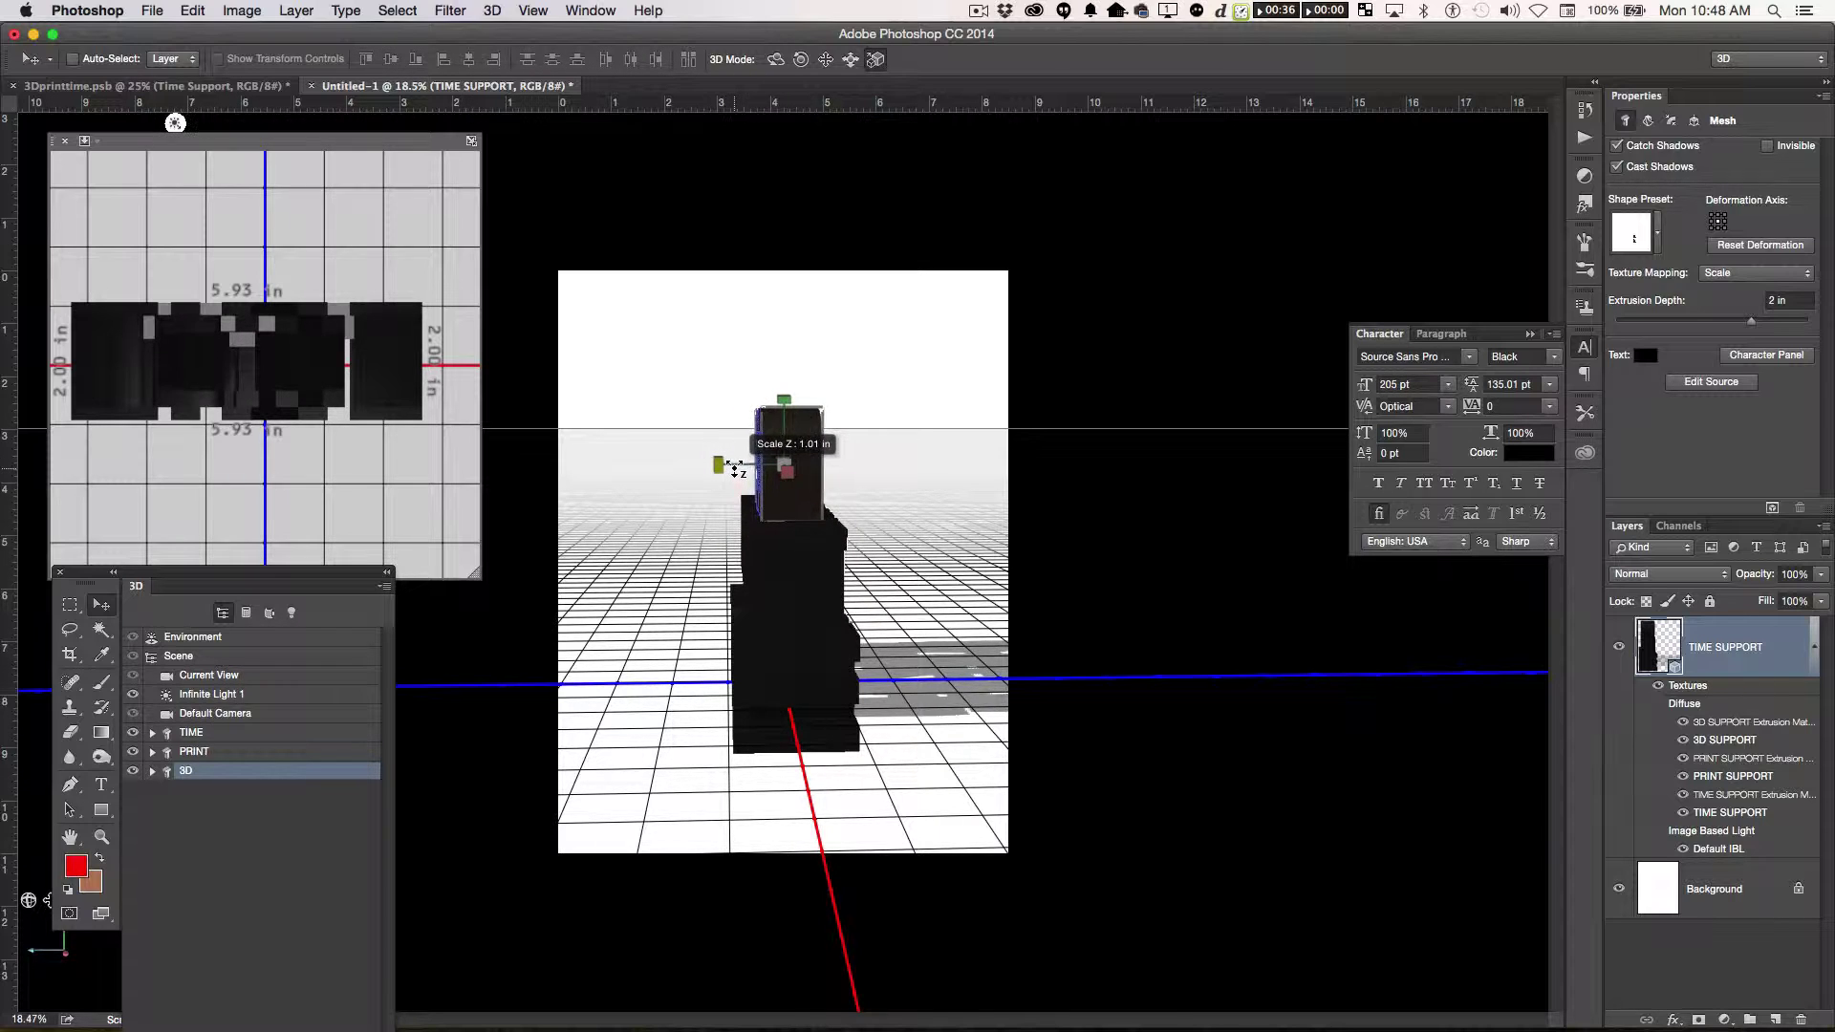
pyautogui.keyDown('shift'); pyautogui.click(254, 755); pyautogui.keyUp('shift')
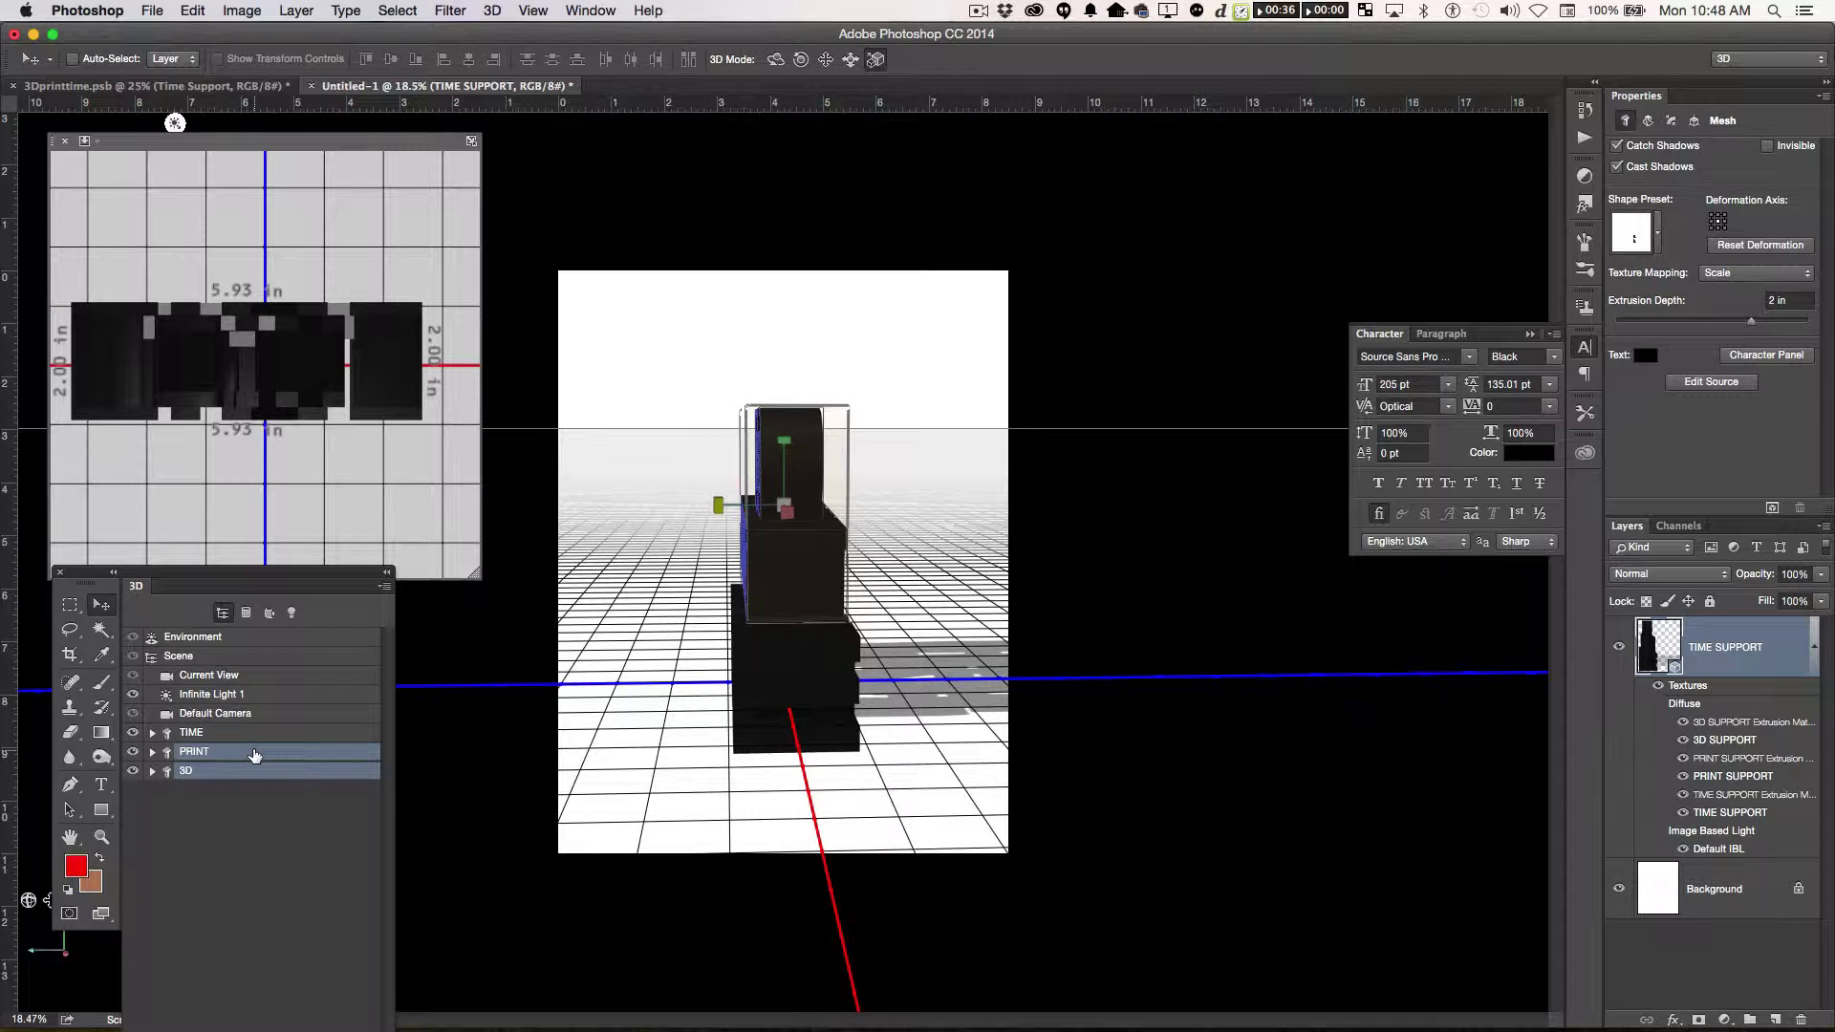
# - Roll the PRINT and 3D words about 25 degrees around the Y axis
pyautogui.click(801, 60)
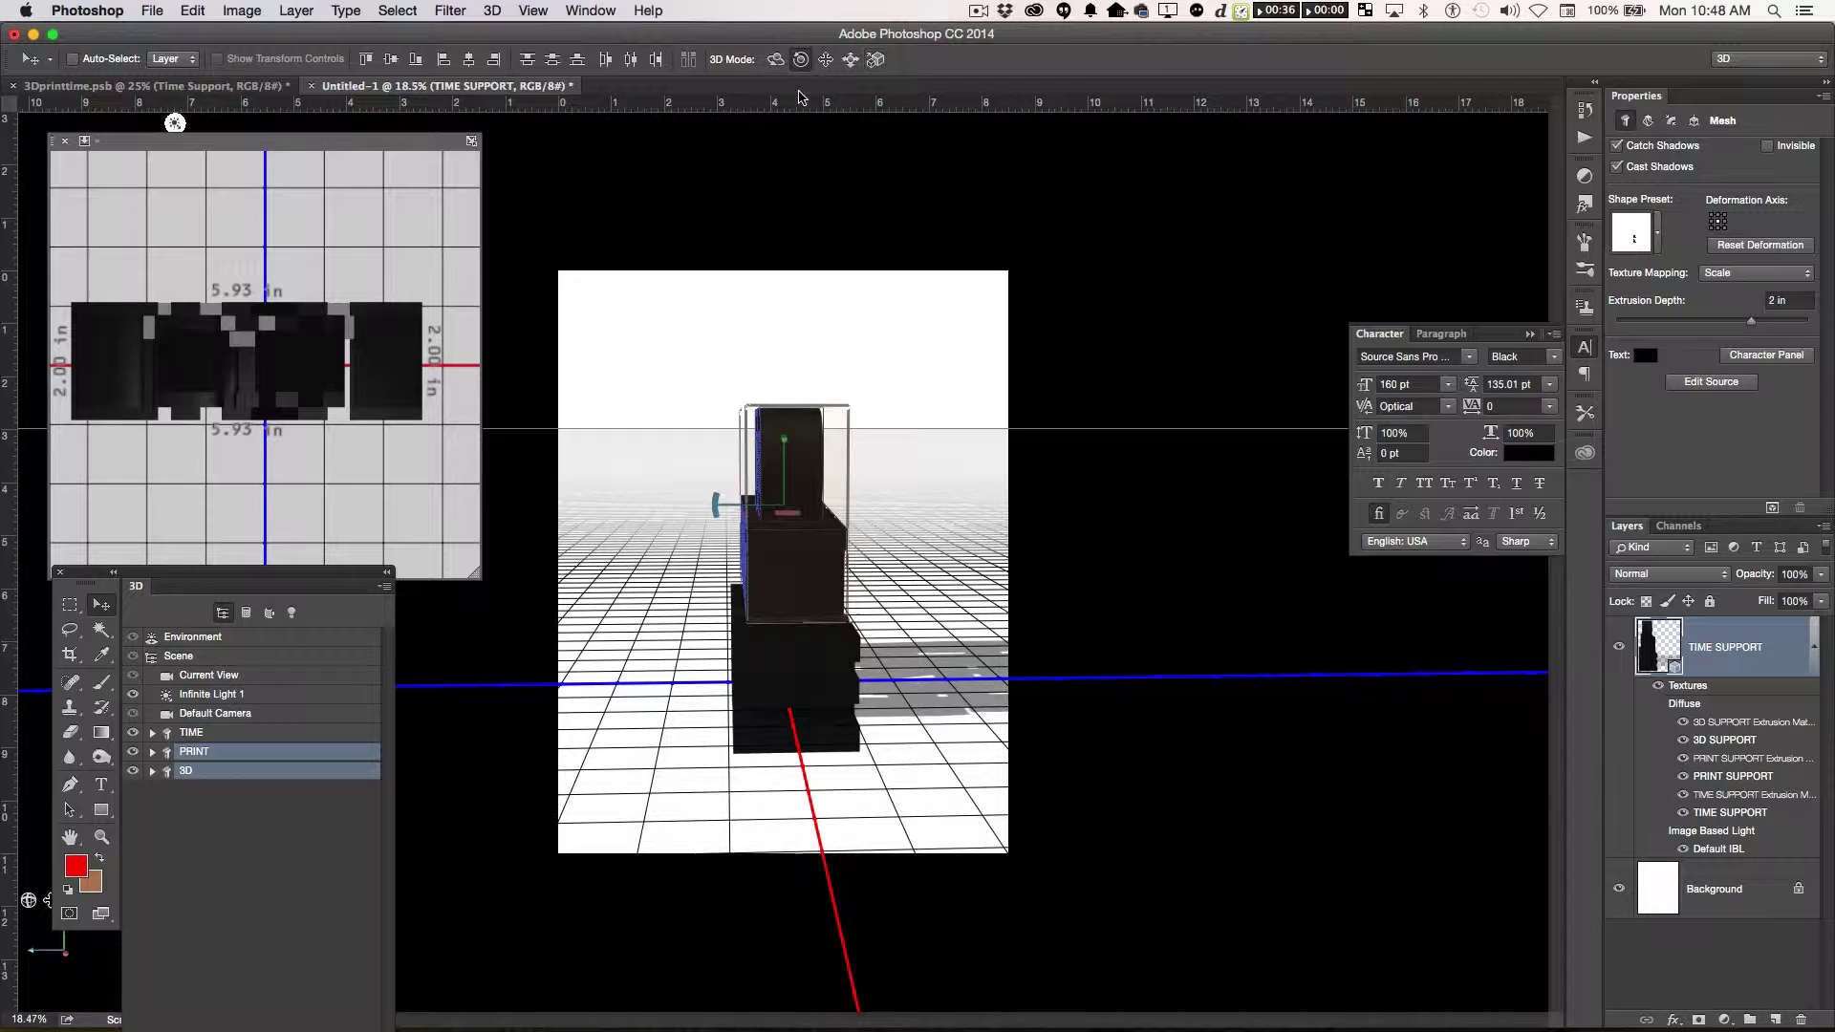
pyautogui.moveTo(796, 514); pyautogui.dragTo(804, 515)
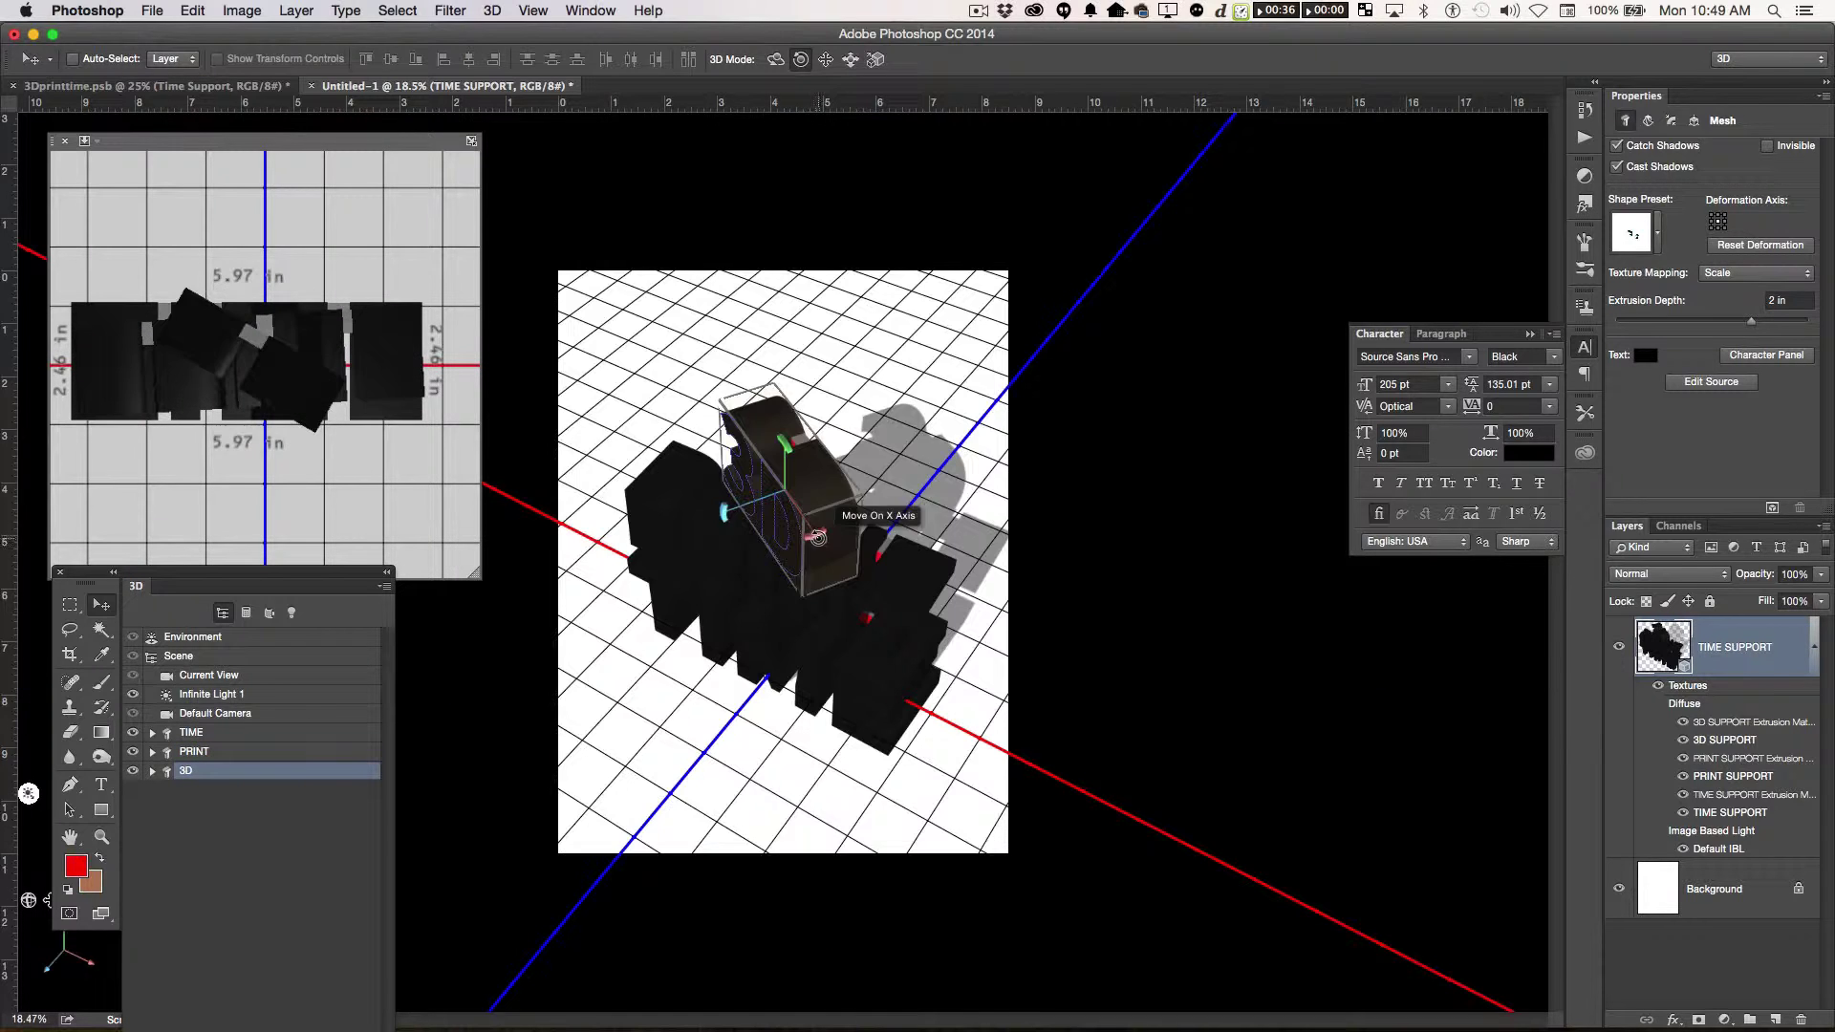
pyautogui.moveTo(817, 537); pyautogui.dragTo(853, 523)
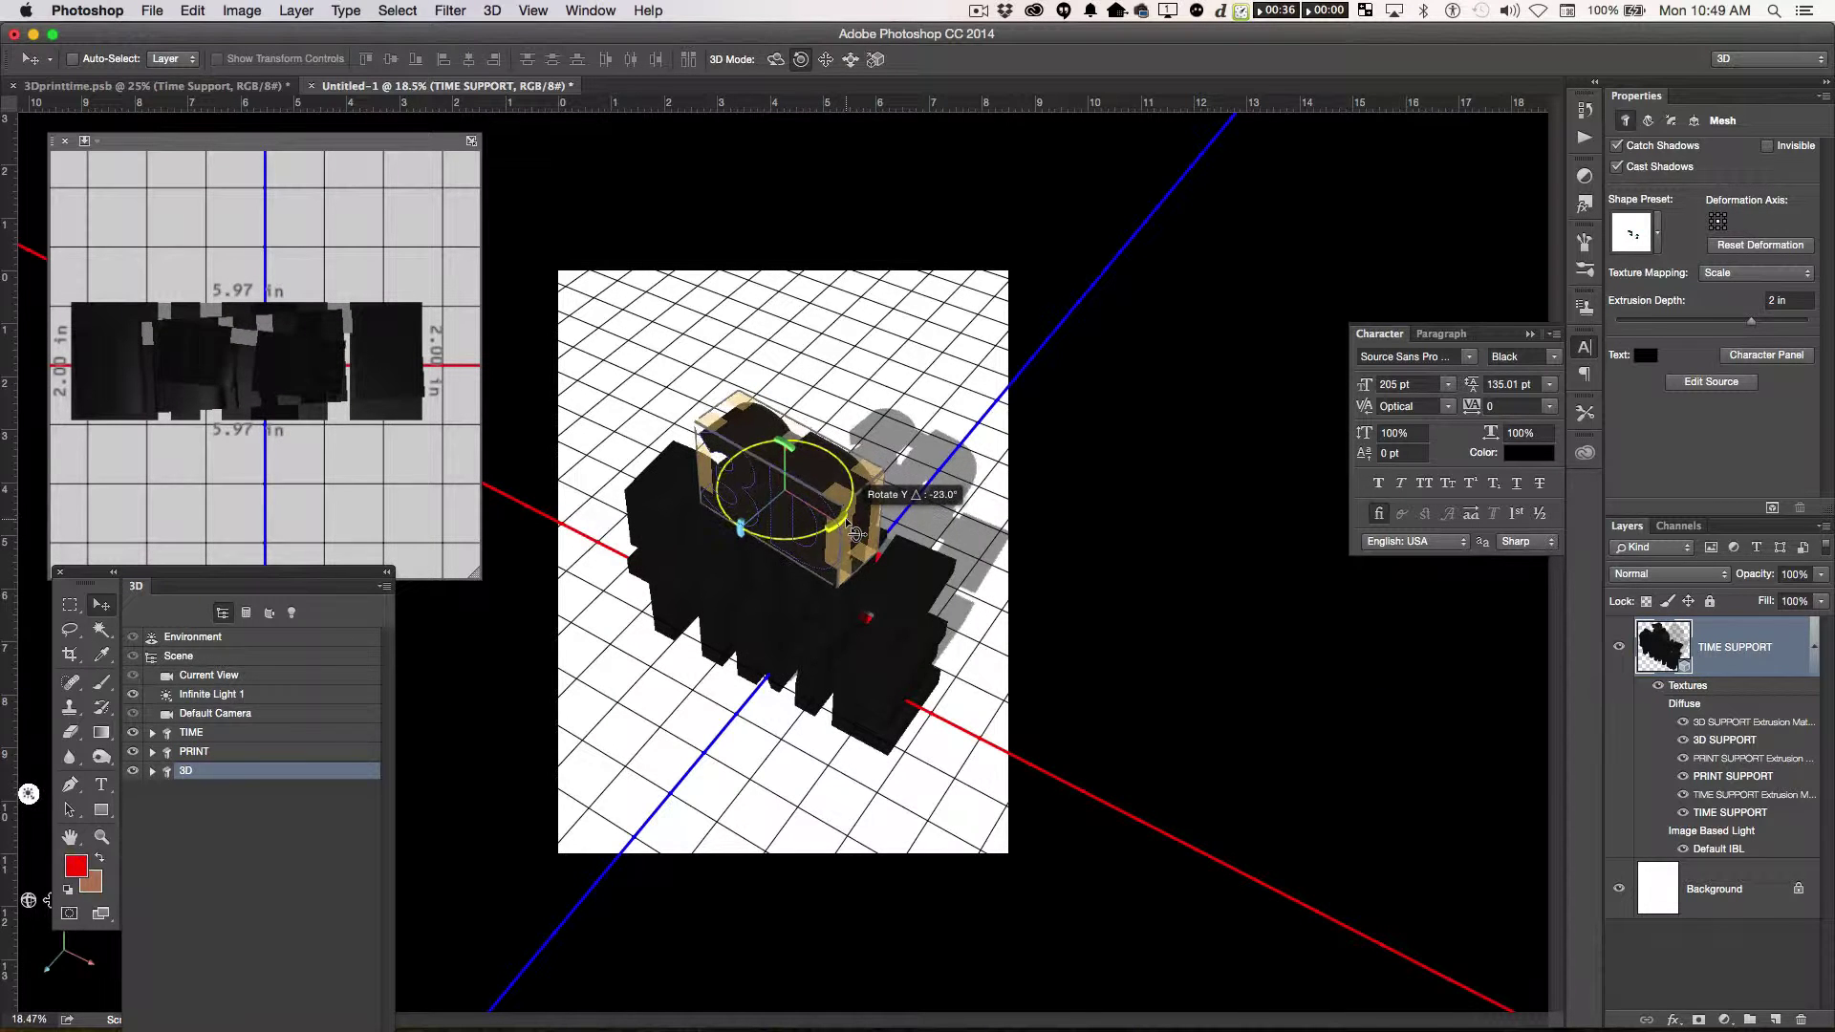
pyautogui.moveTo(870, 395); pyautogui.dragTo(871, 392)
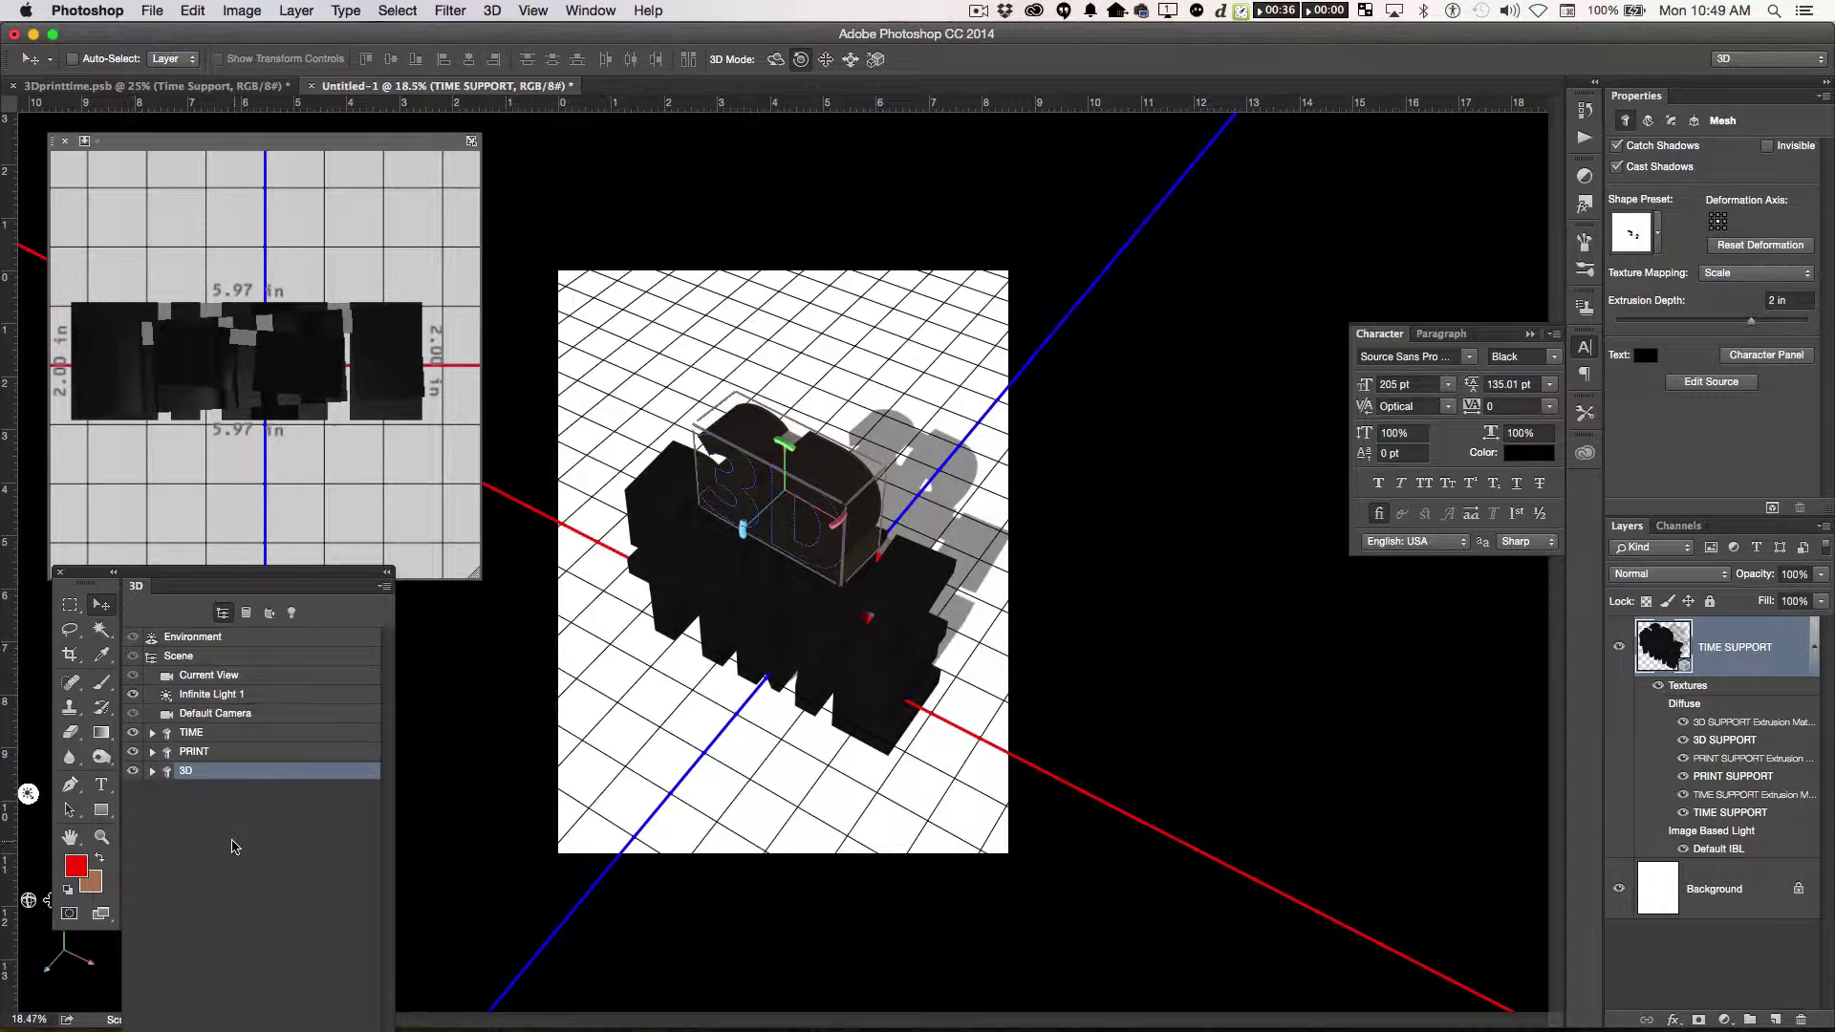
# - Select the PRINT word and lower it slightly along the Y axis
pyautogui.click(1753, 900)
pyautogui.click(1735, 647)
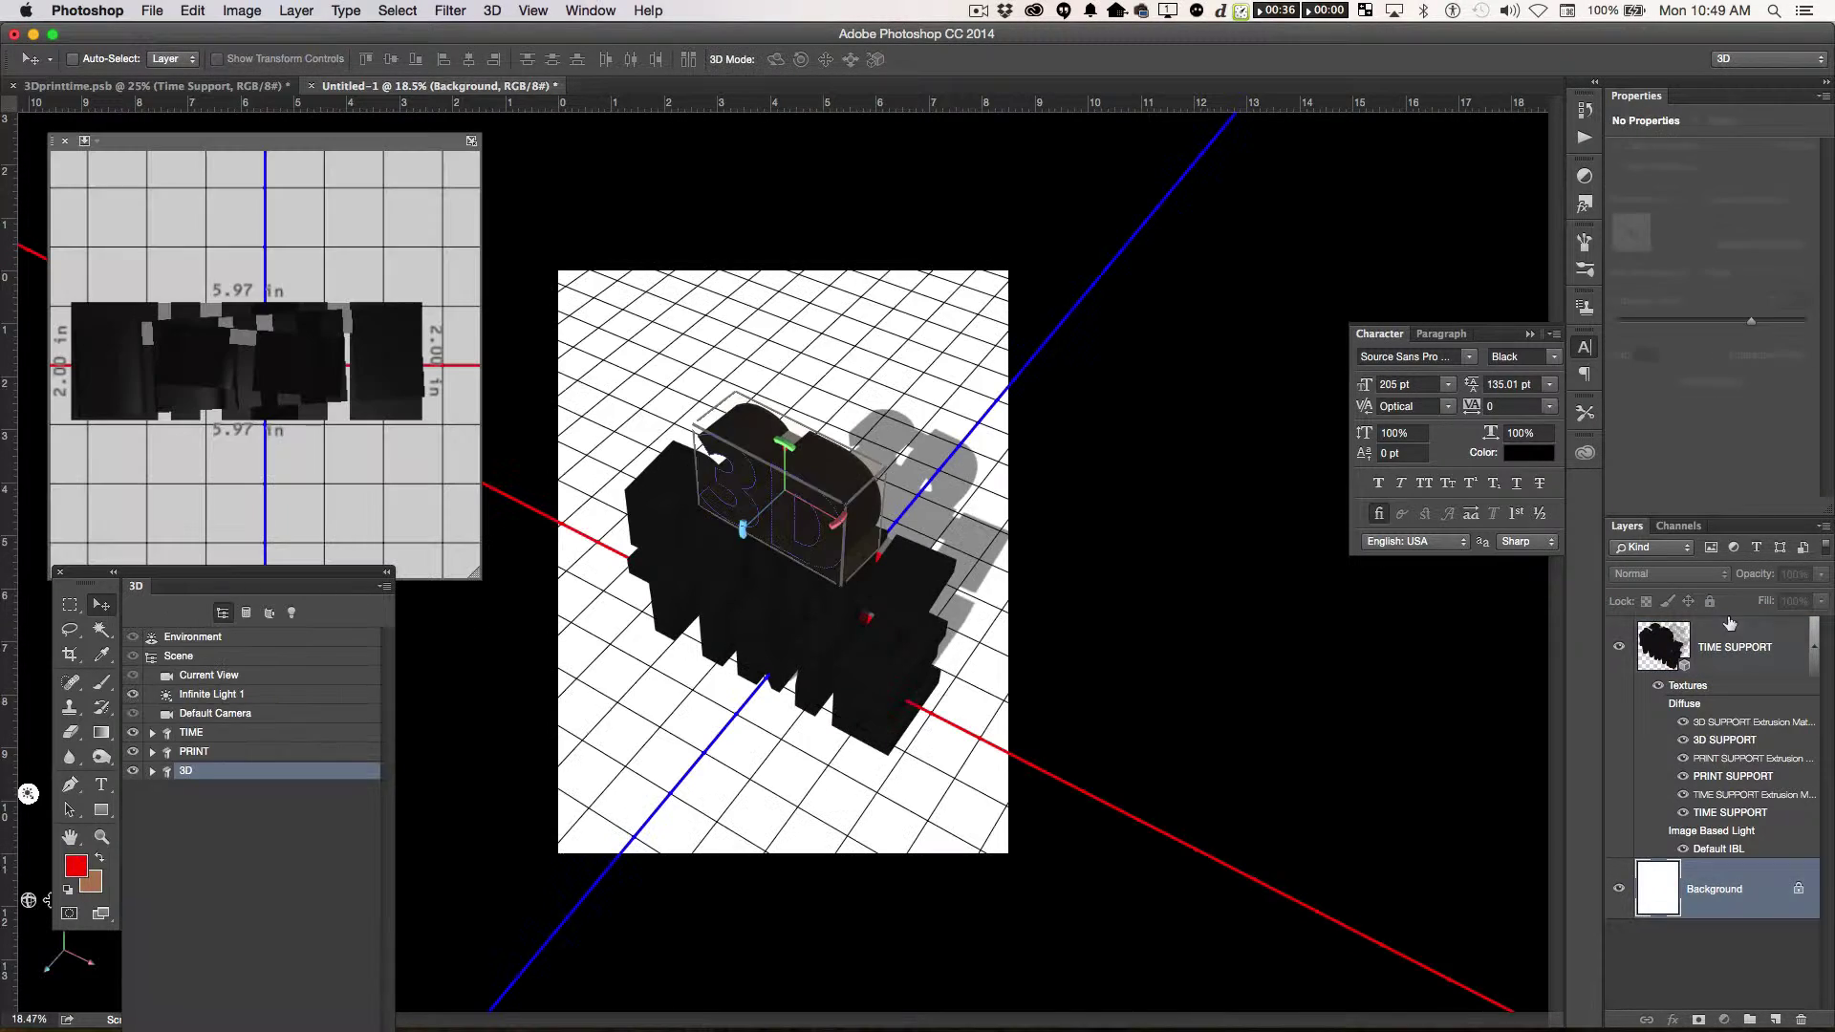
pyautogui.keyDown('shift'); pyautogui.click(195, 751); pyautogui.keyUp('shift')
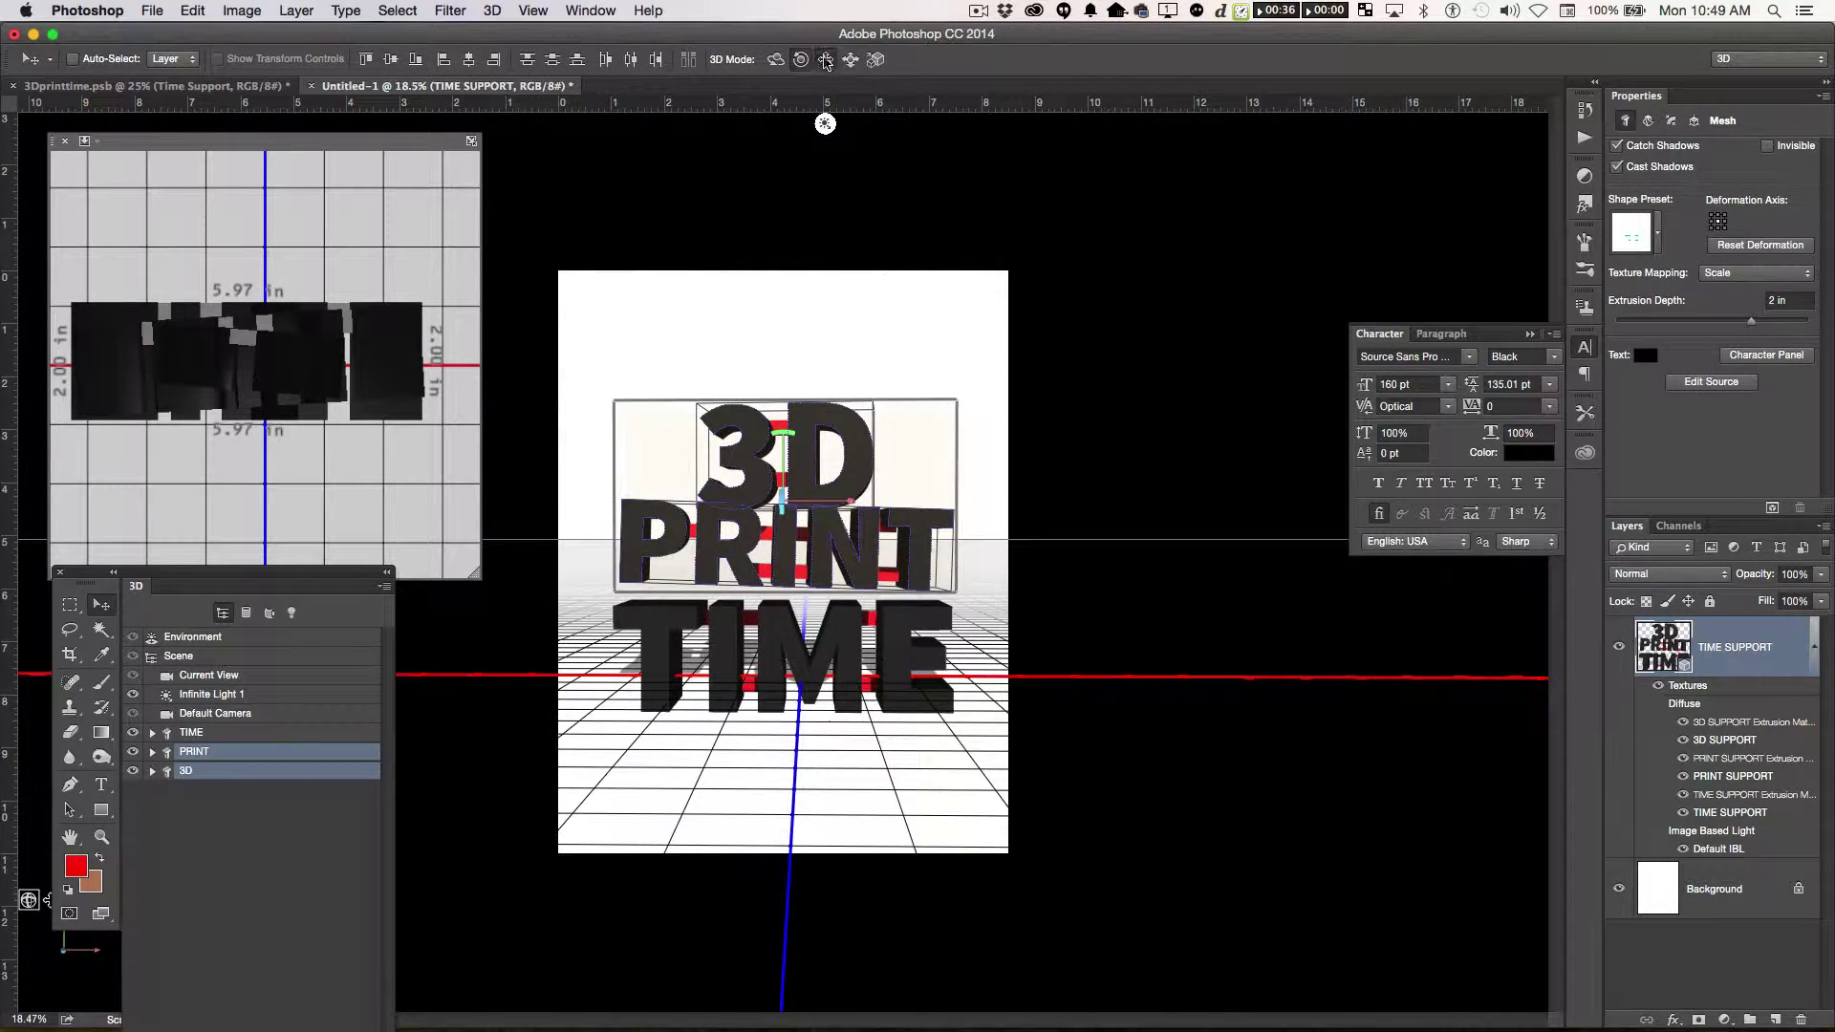
pyautogui.moveTo(784, 435)
pyautogui.mouseDown()
pyautogui.moveTo(823, 318)
pyautogui.moveTo(889, 580)
pyautogui.mouseUp()
# - Return to the current camera view, tilt PRINT slightly around Z, and nudge the 3D word
pyautogui.rightClick(823, 318)
pyautogui.click(860, 341)
pyautogui.click(194, 752)
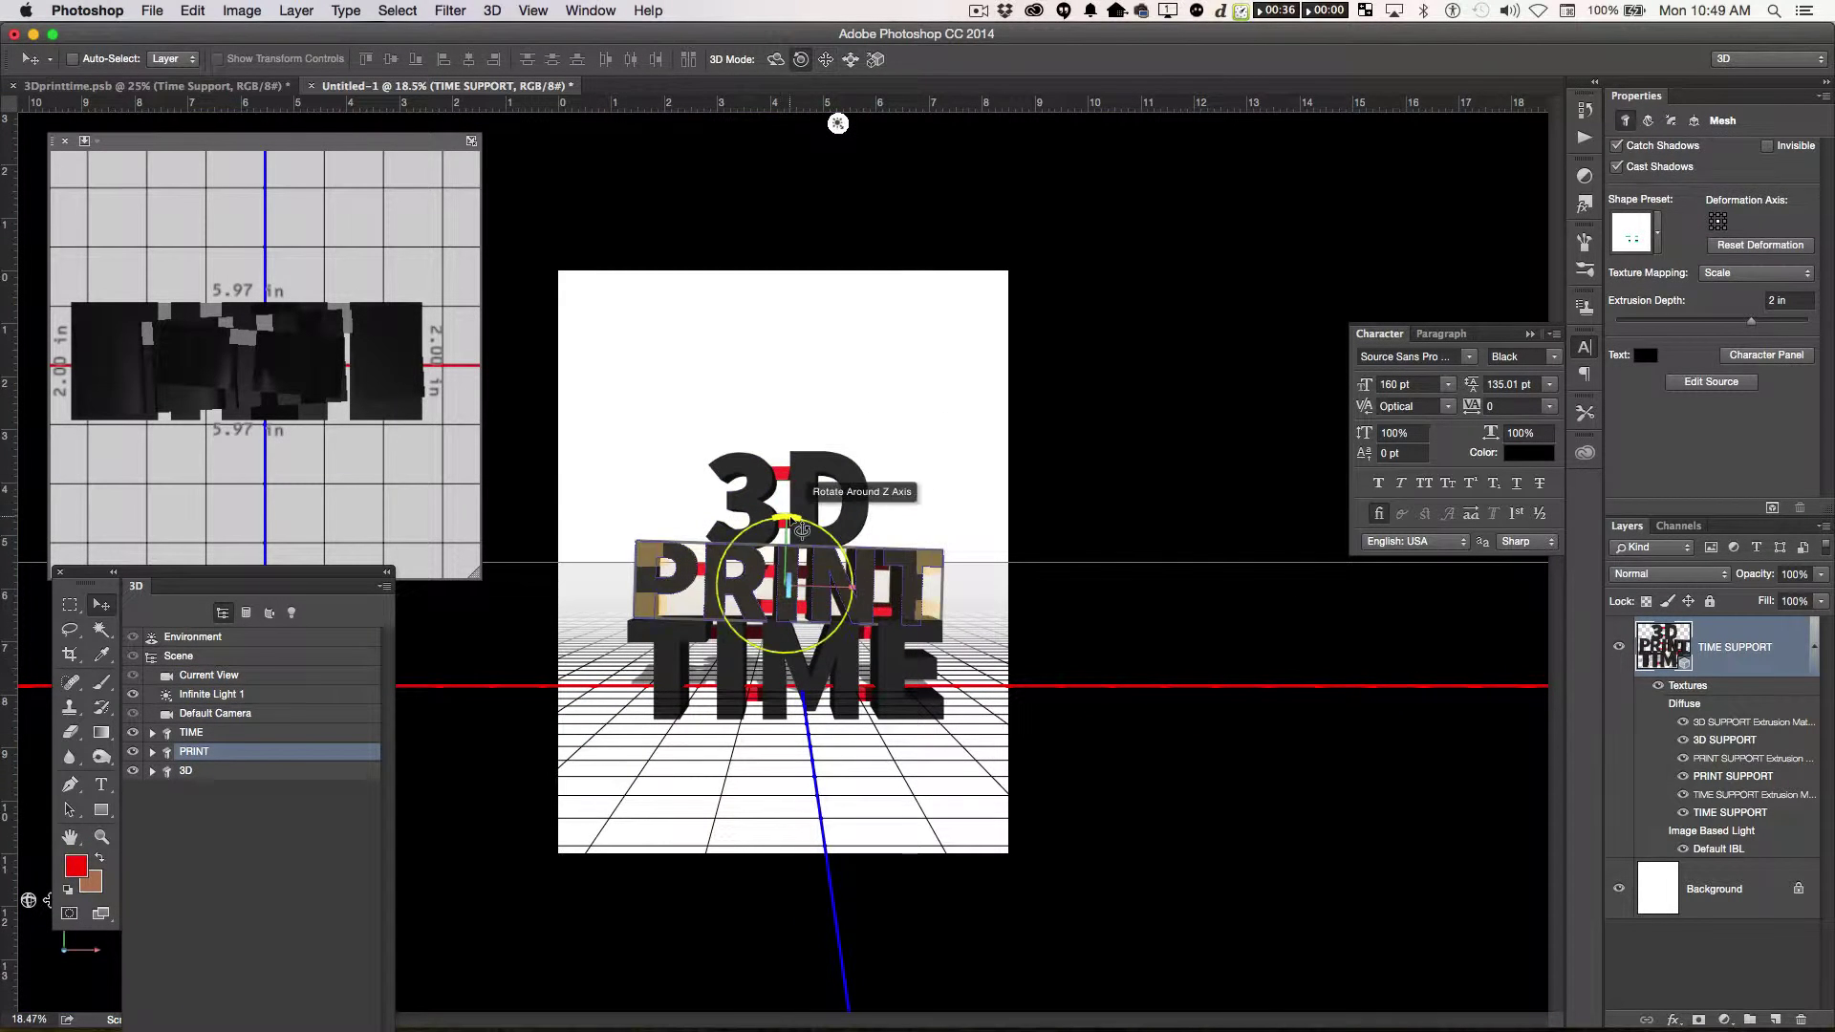
pyautogui.moveTo(785, 519)
pyautogui.mouseDown()
pyautogui.moveTo(800, 528)
pyautogui.moveTo(786, 521)
pyautogui.mouseUp()
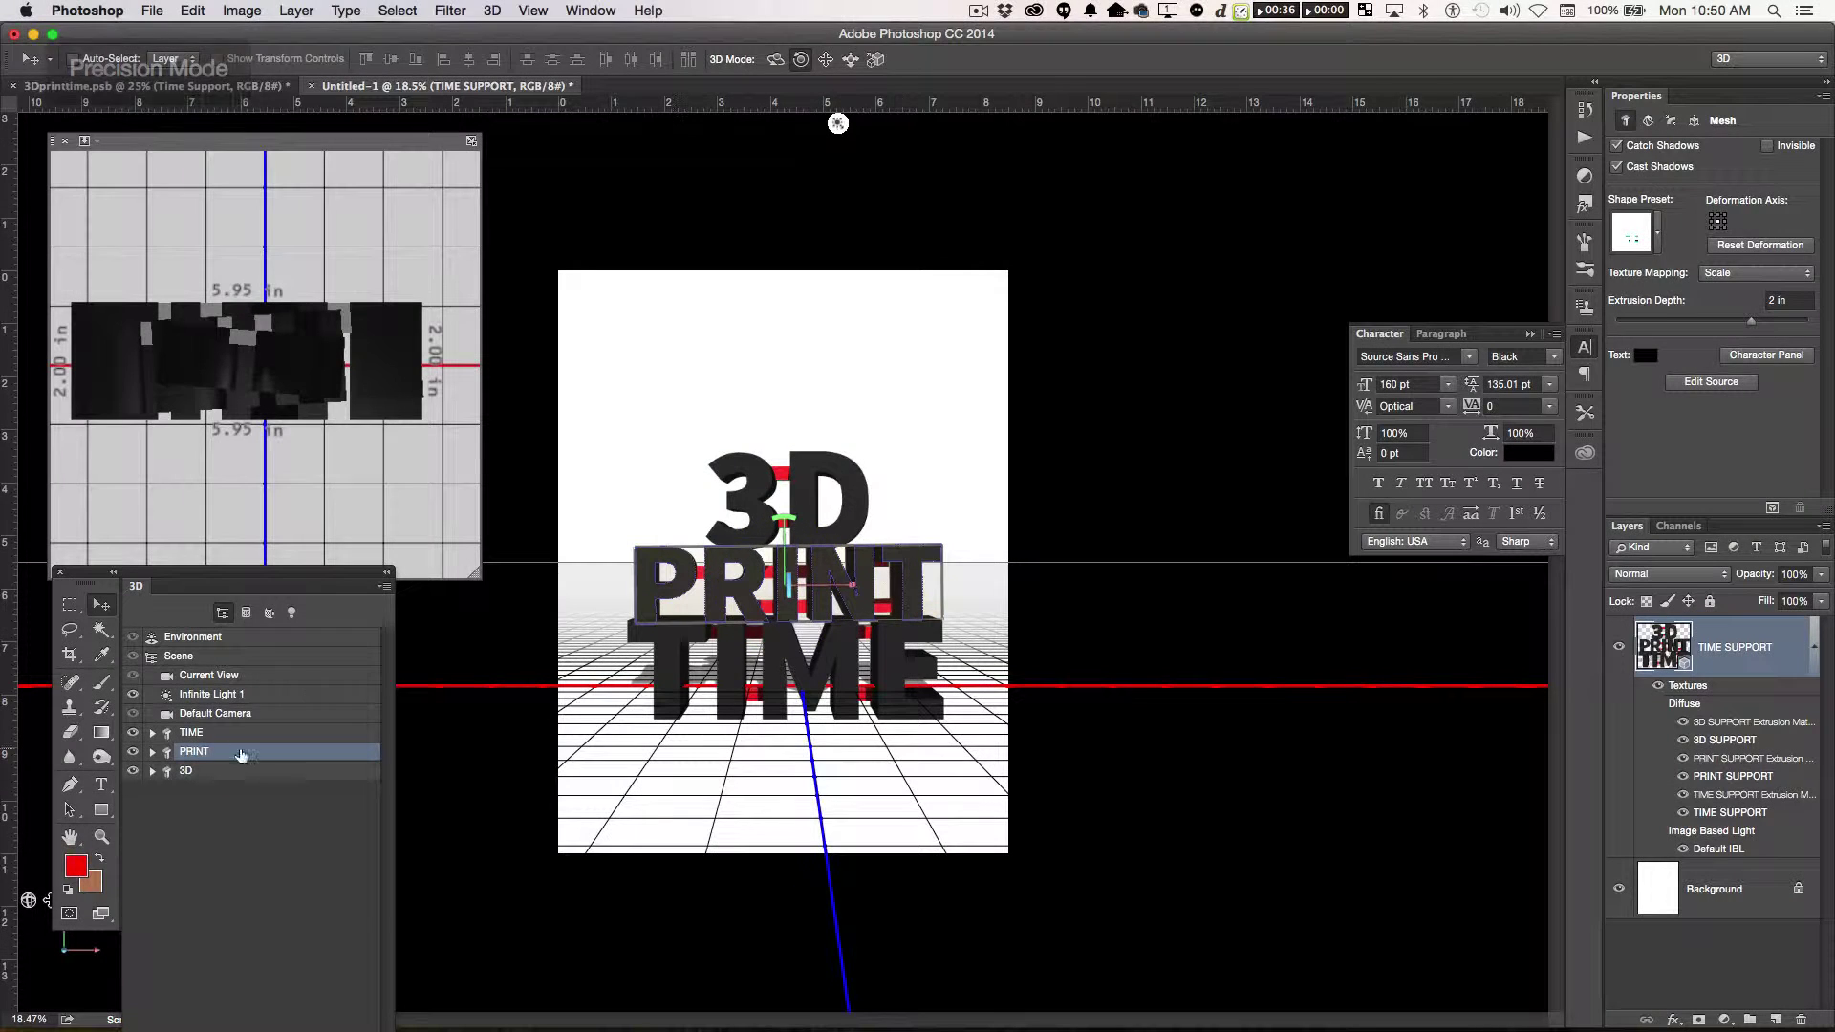
pyautogui.click(779, 513)
pyautogui.moveTo(808, 421); pyautogui.dragTo(98, 915)
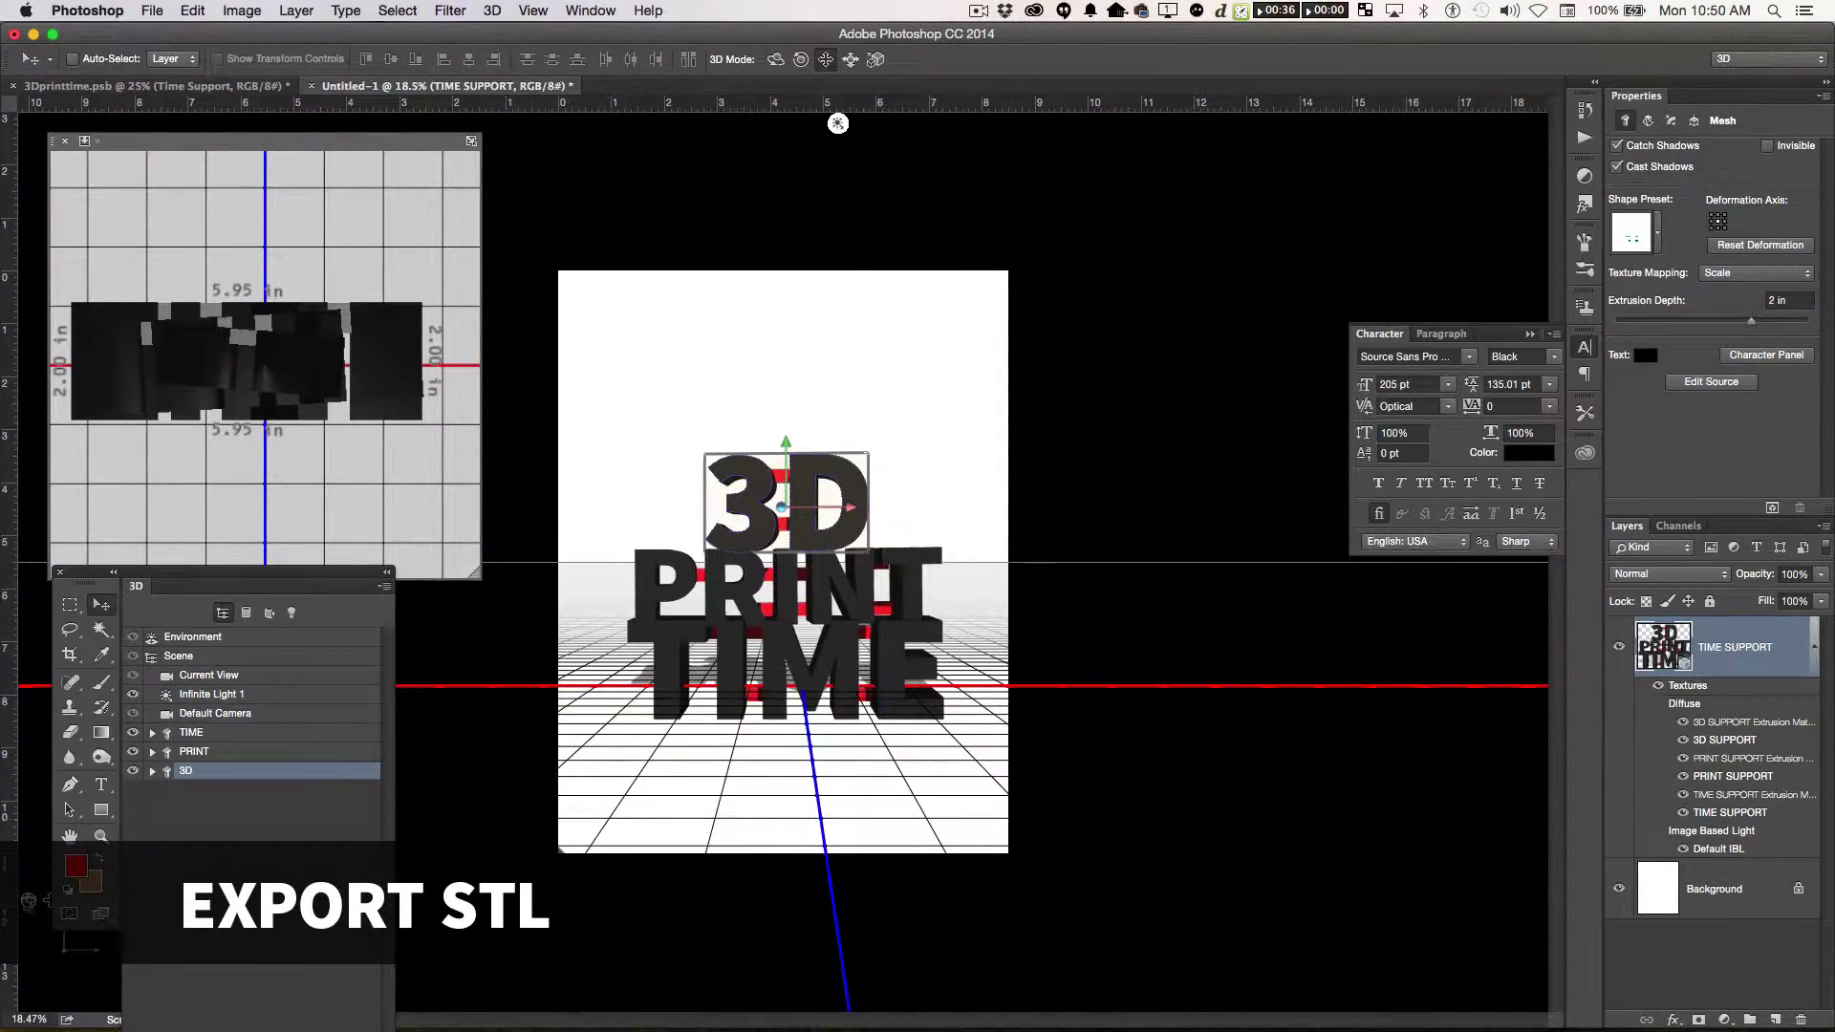
# - Export the 3D layer as an STL named 3DPRINTTIME_WRONGWAY to the Desktop
pyautogui.moveTo(45, 899); pyautogui.dragTo(48, 900)
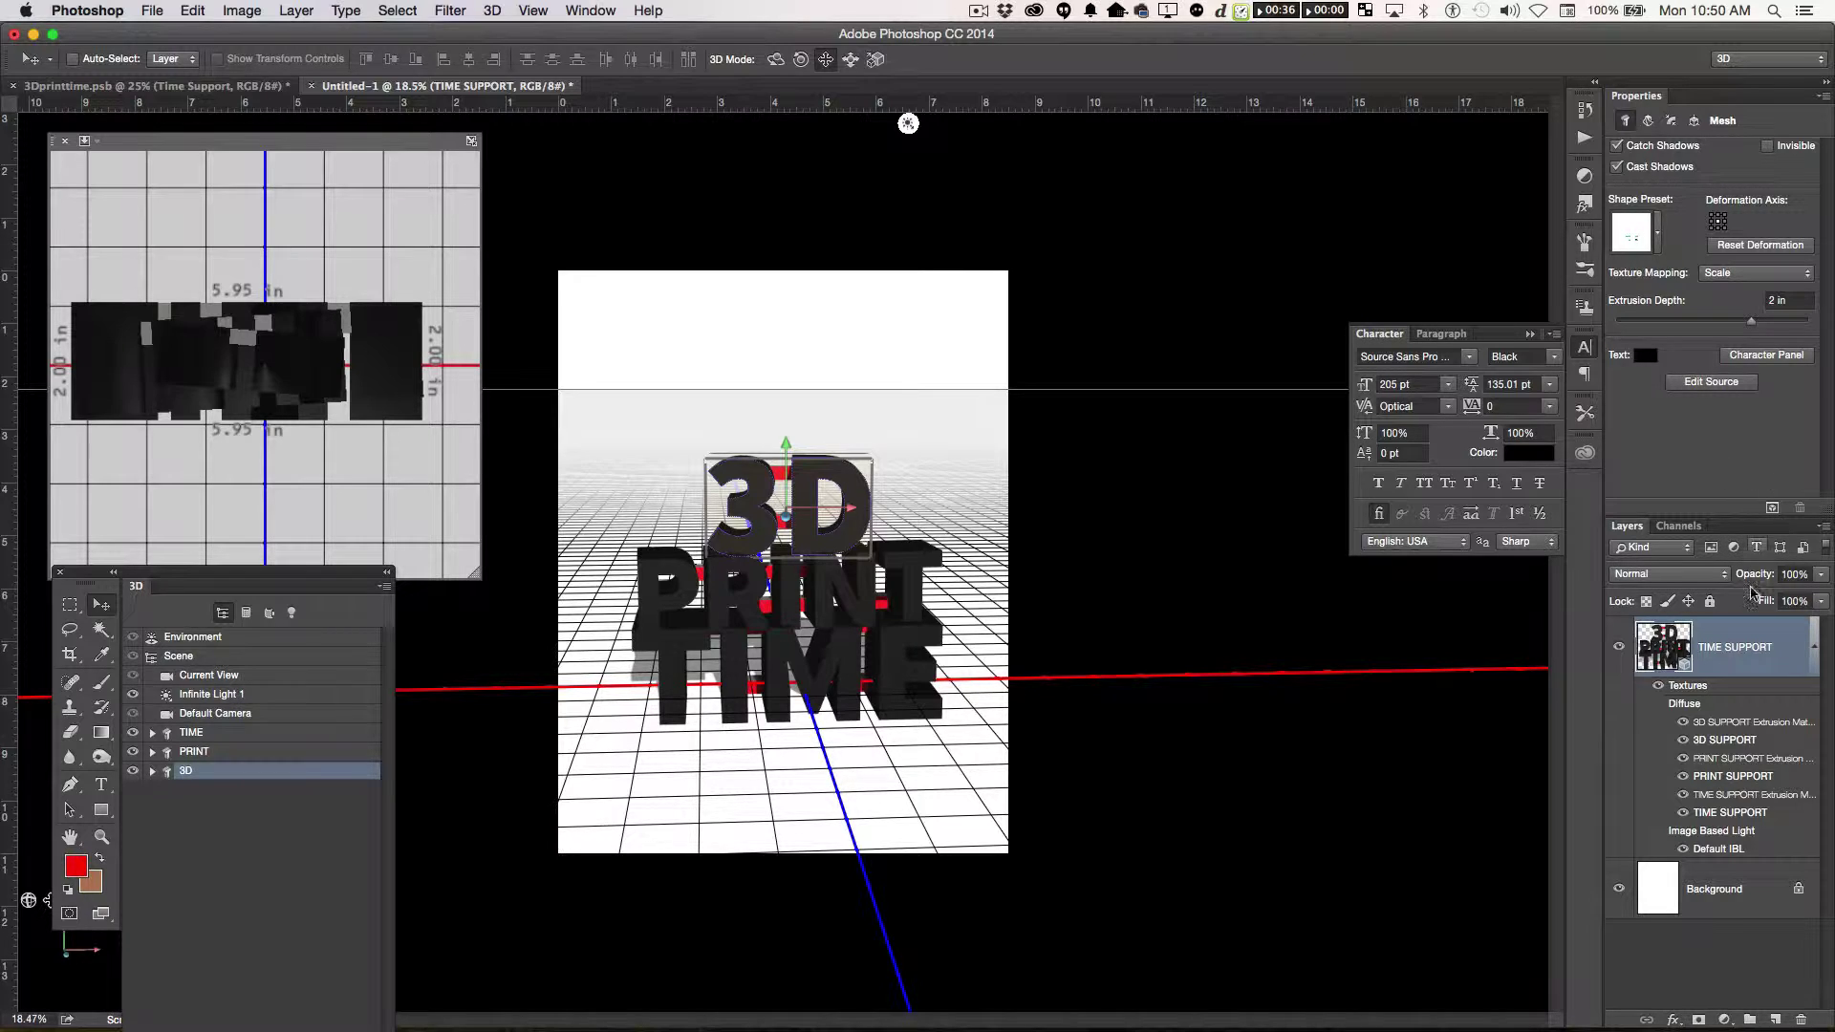
pyautogui.rightClick(1749, 631)
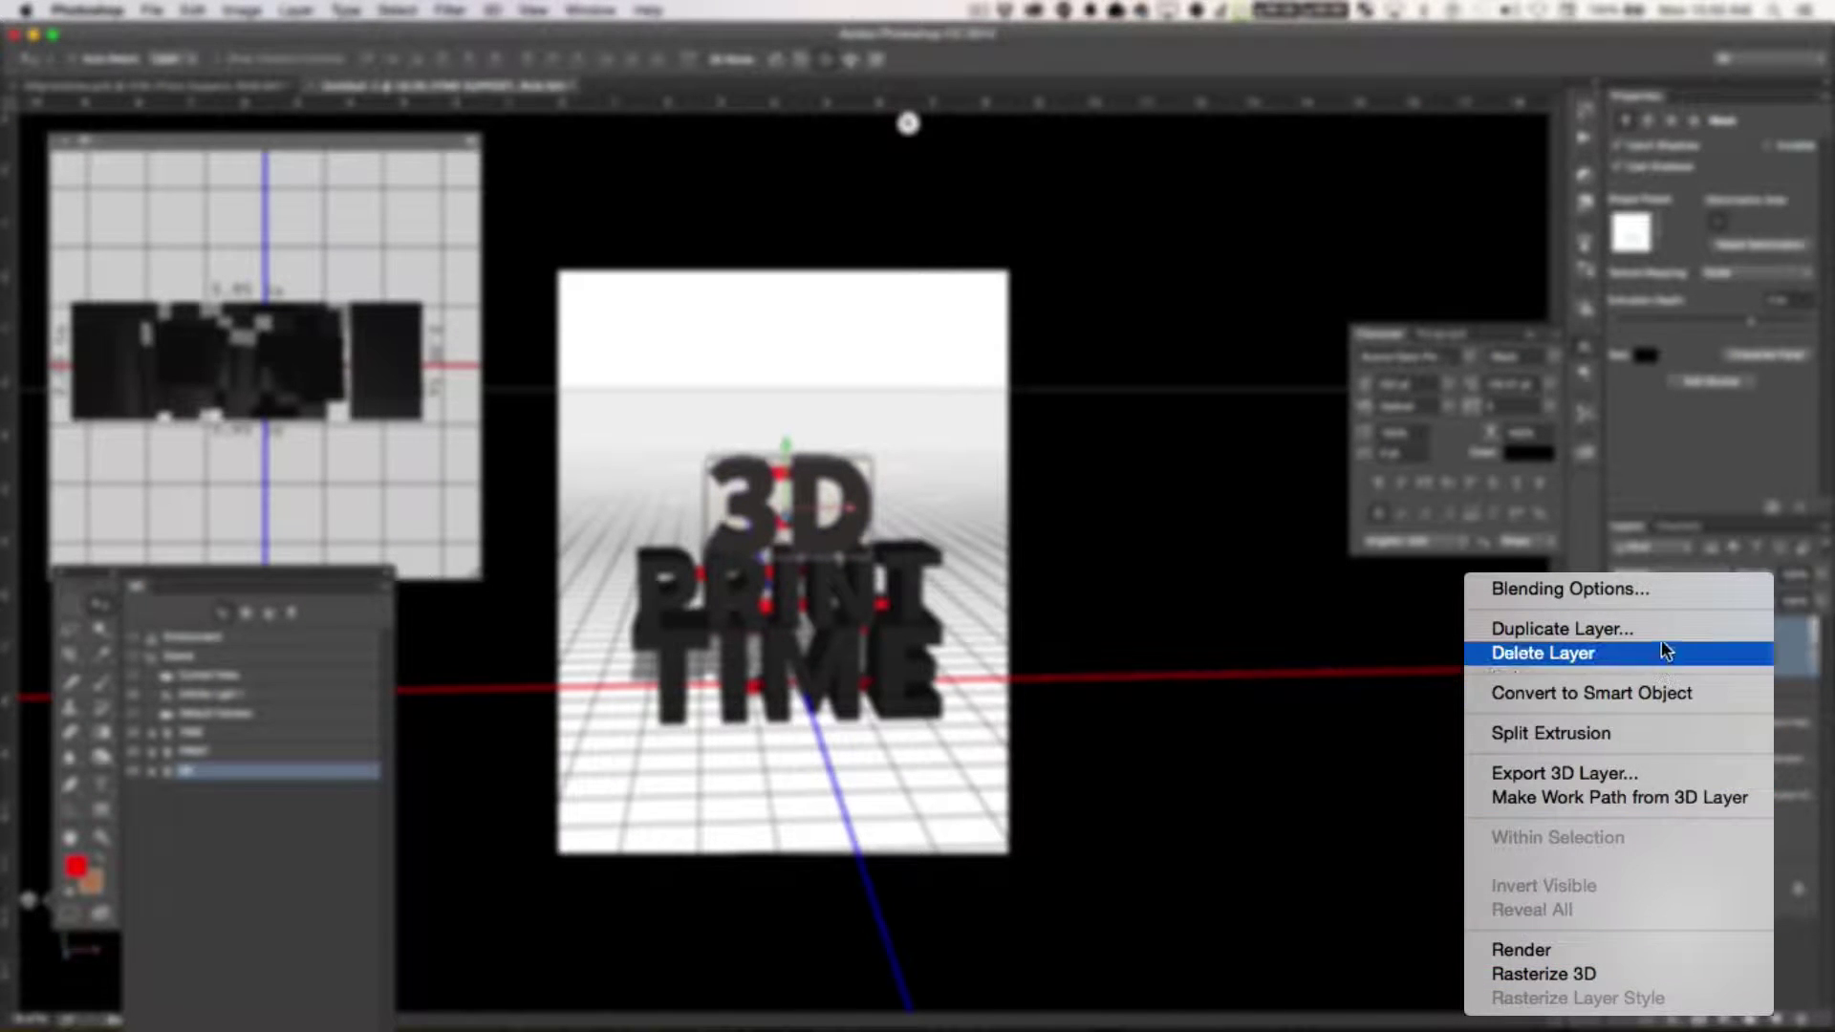
pyautogui.click(1667, 772)
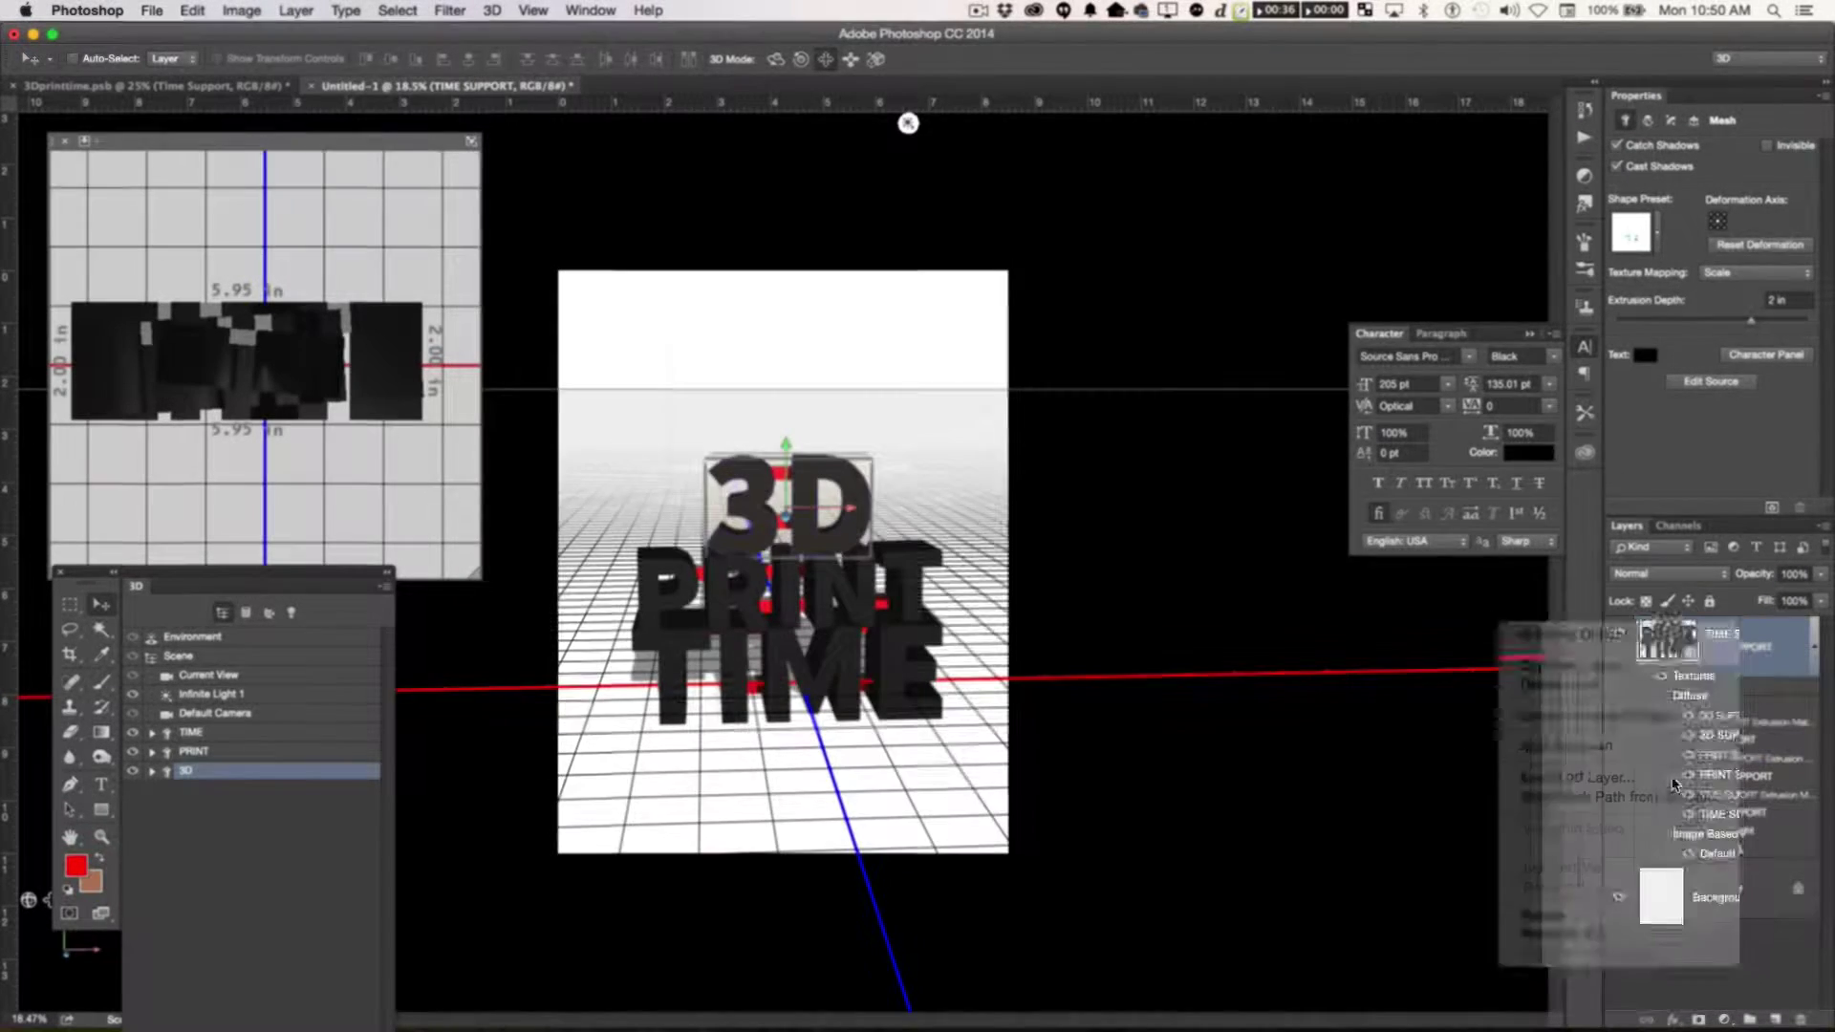
pyautogui.click(1011, 902)
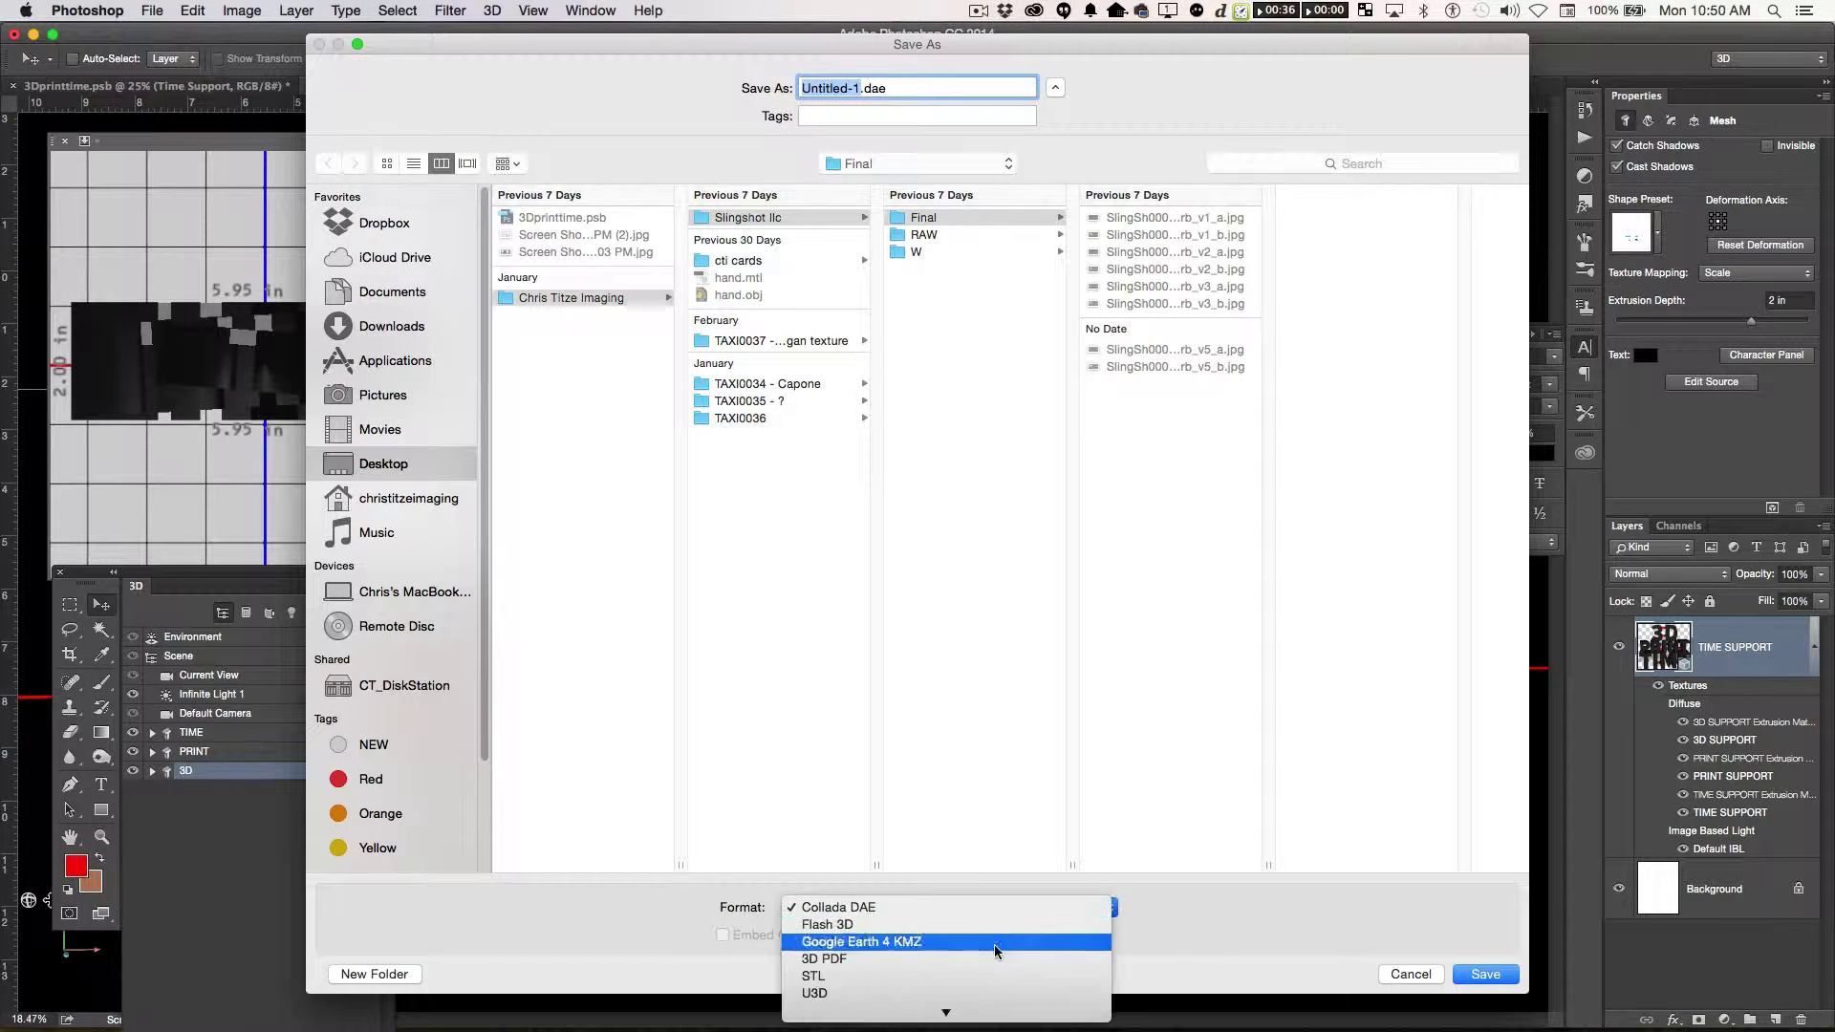
pyautogui.click(918, 978)
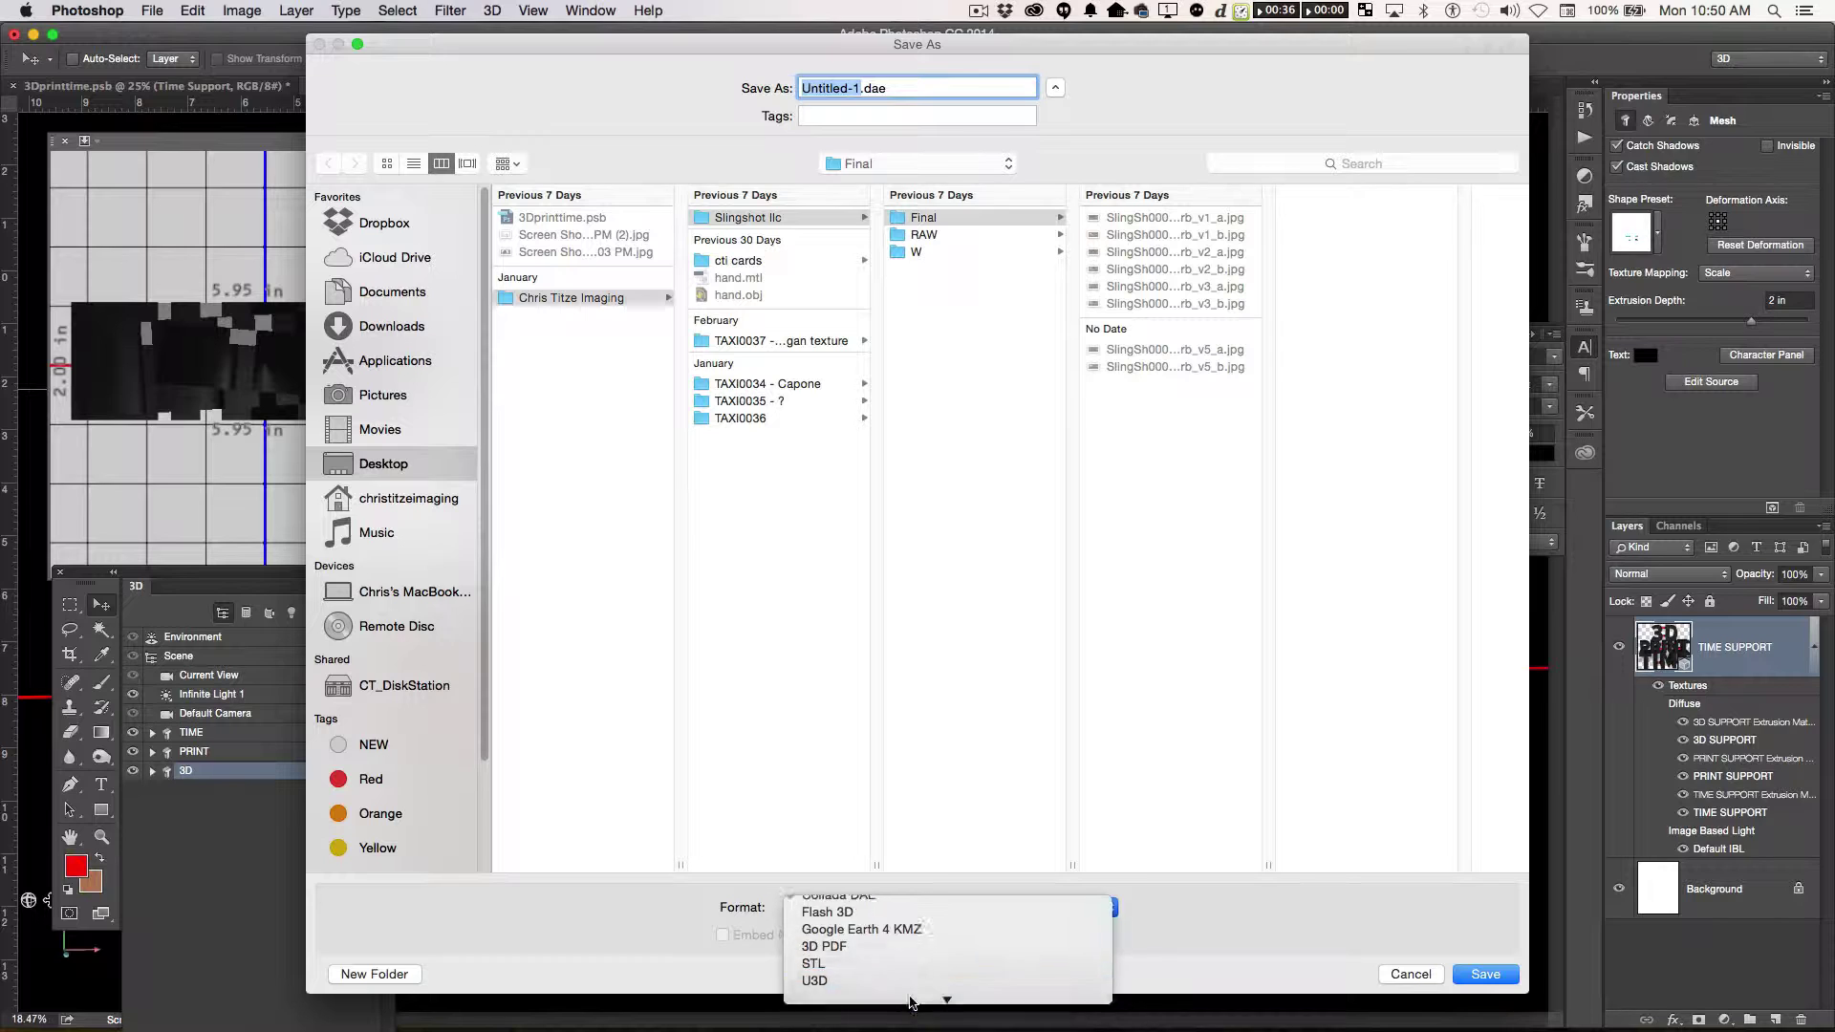
pyautogui.click(408, 468)
pyautogui.write('3DPRINTTIME_WRONGWAY')
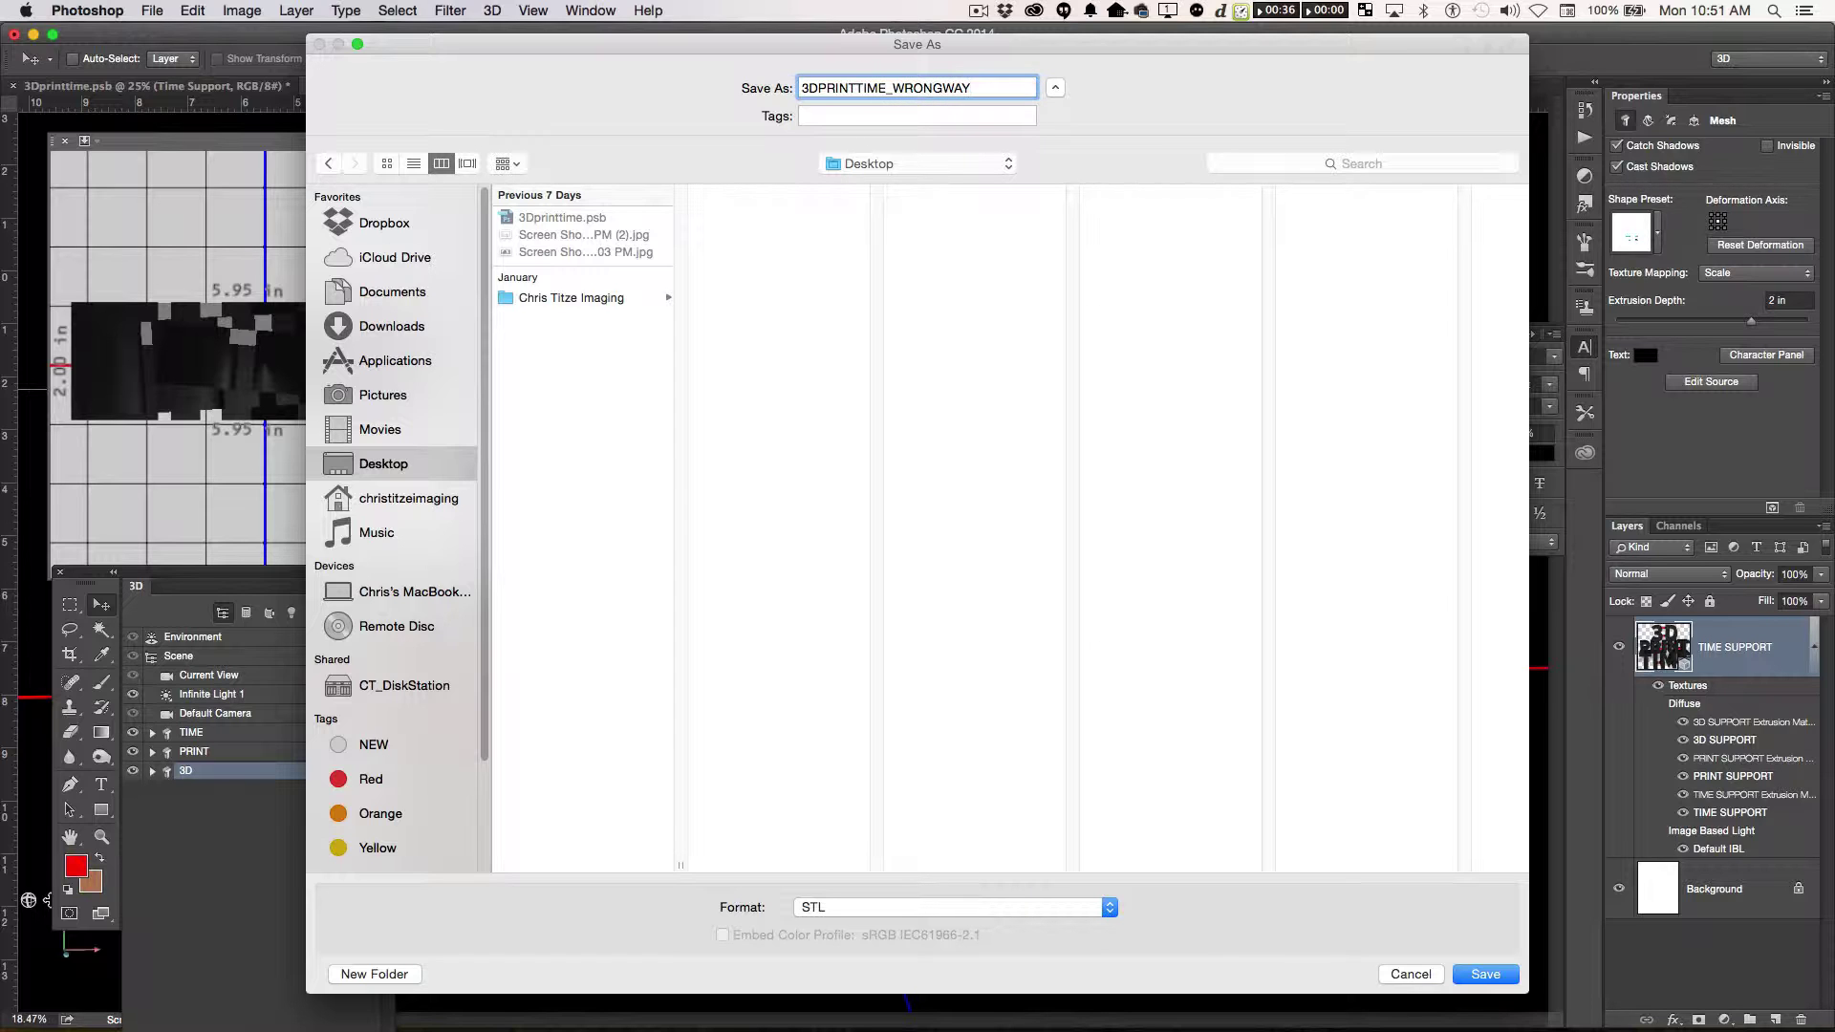
pyautogui.click(1486, 974)
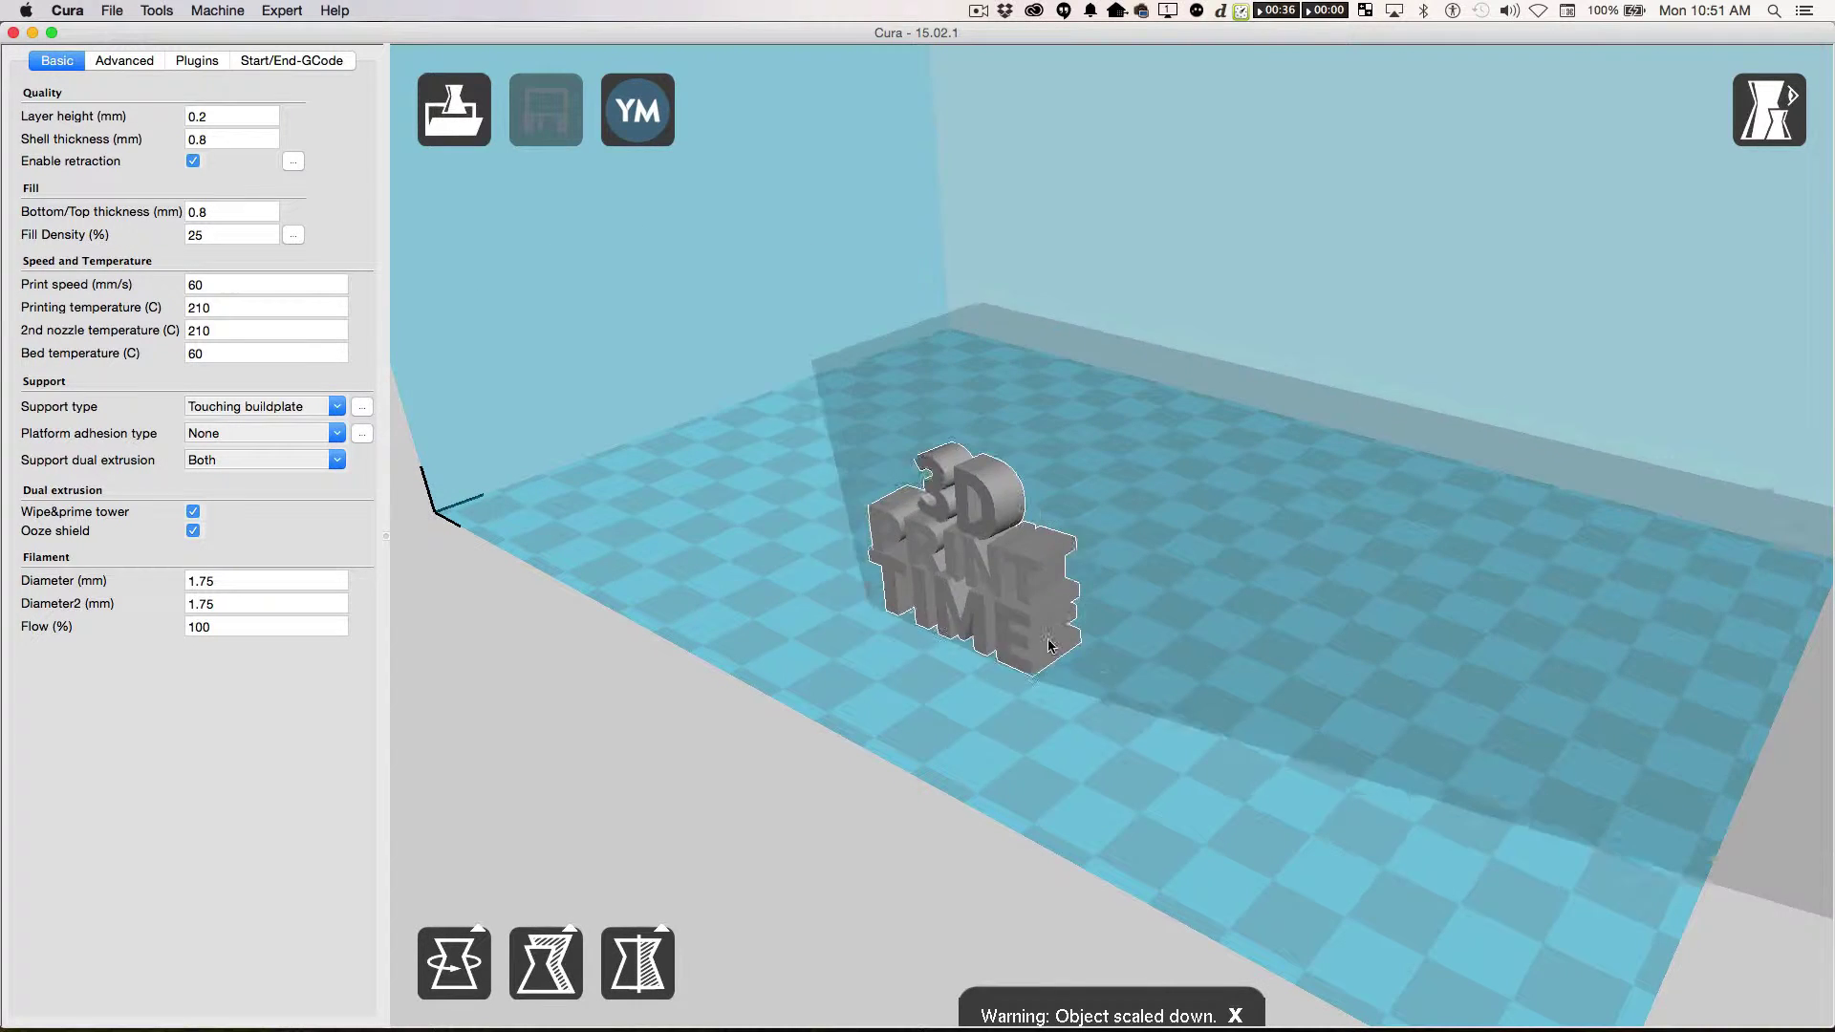
# - Select the imported text model in Cura to inspect its scaled-down size
pyautogui.click(946, 870)
pyautogui.click(943, 656)
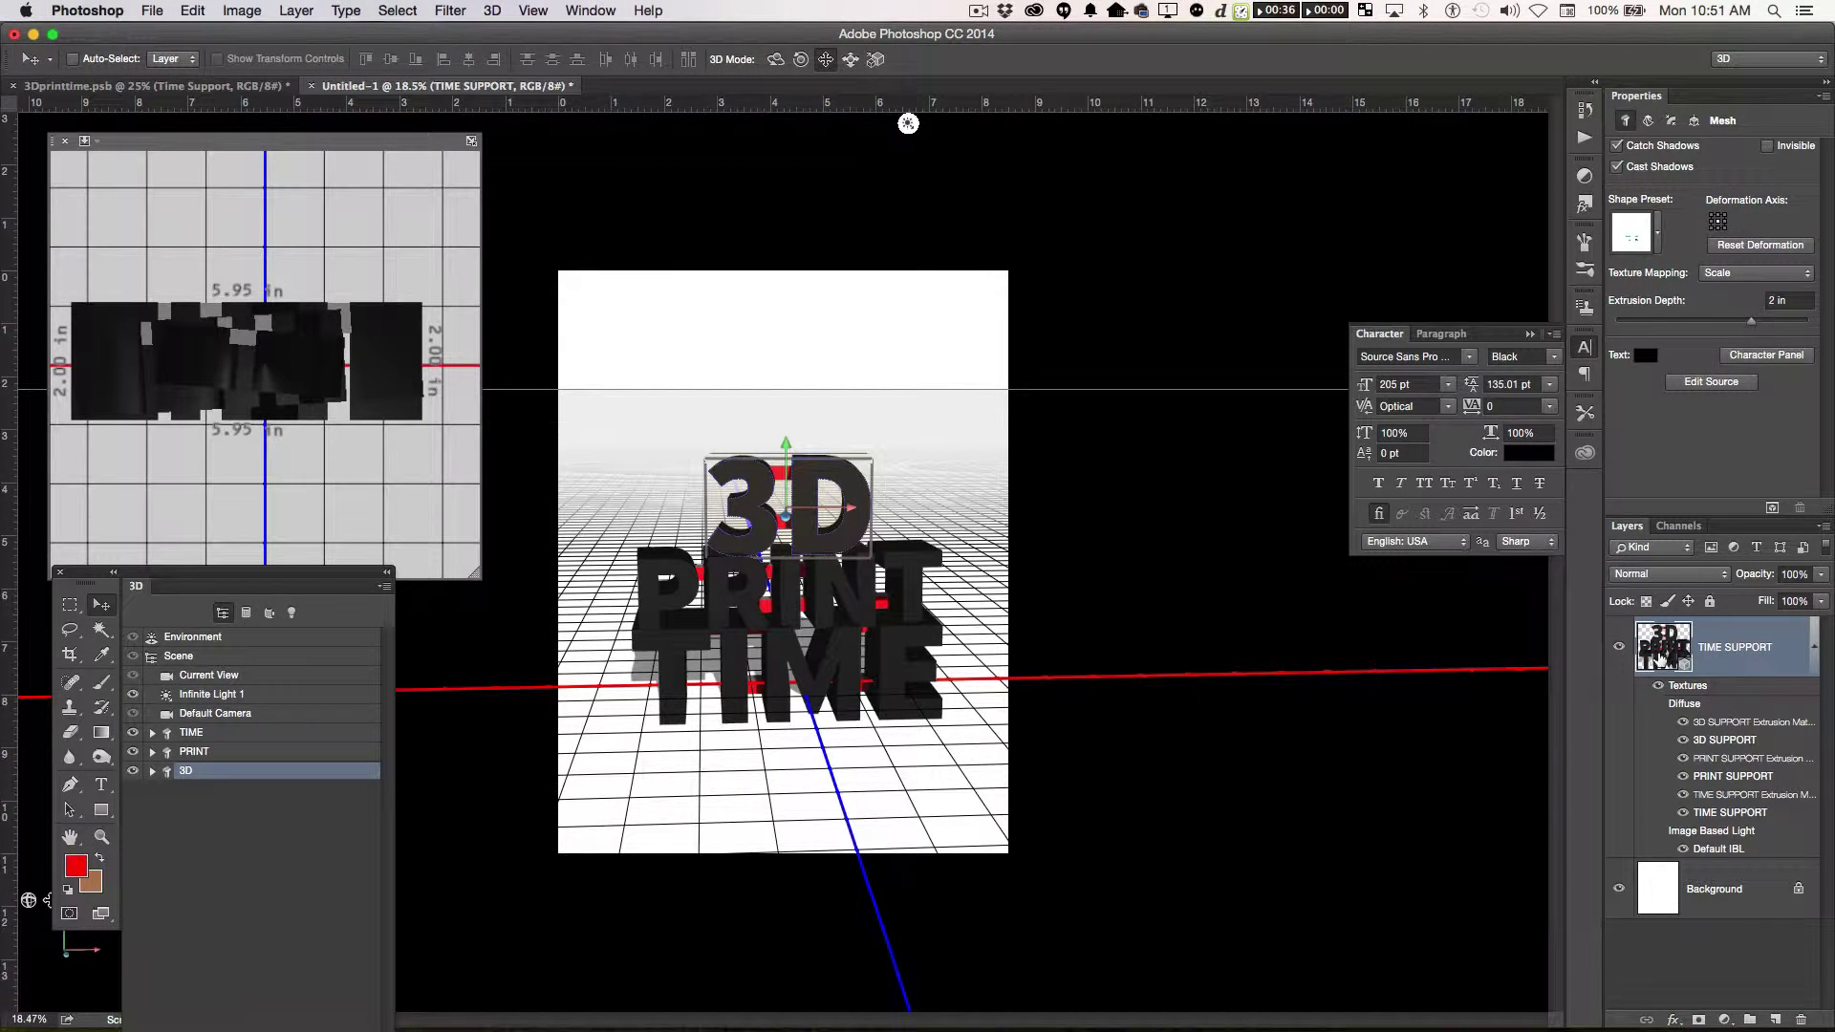
# - Set 3D Print Settings to Local with Export STL, scene about 5.9 × 5.0 × 2 inches
pyautogui.click(449, 11)
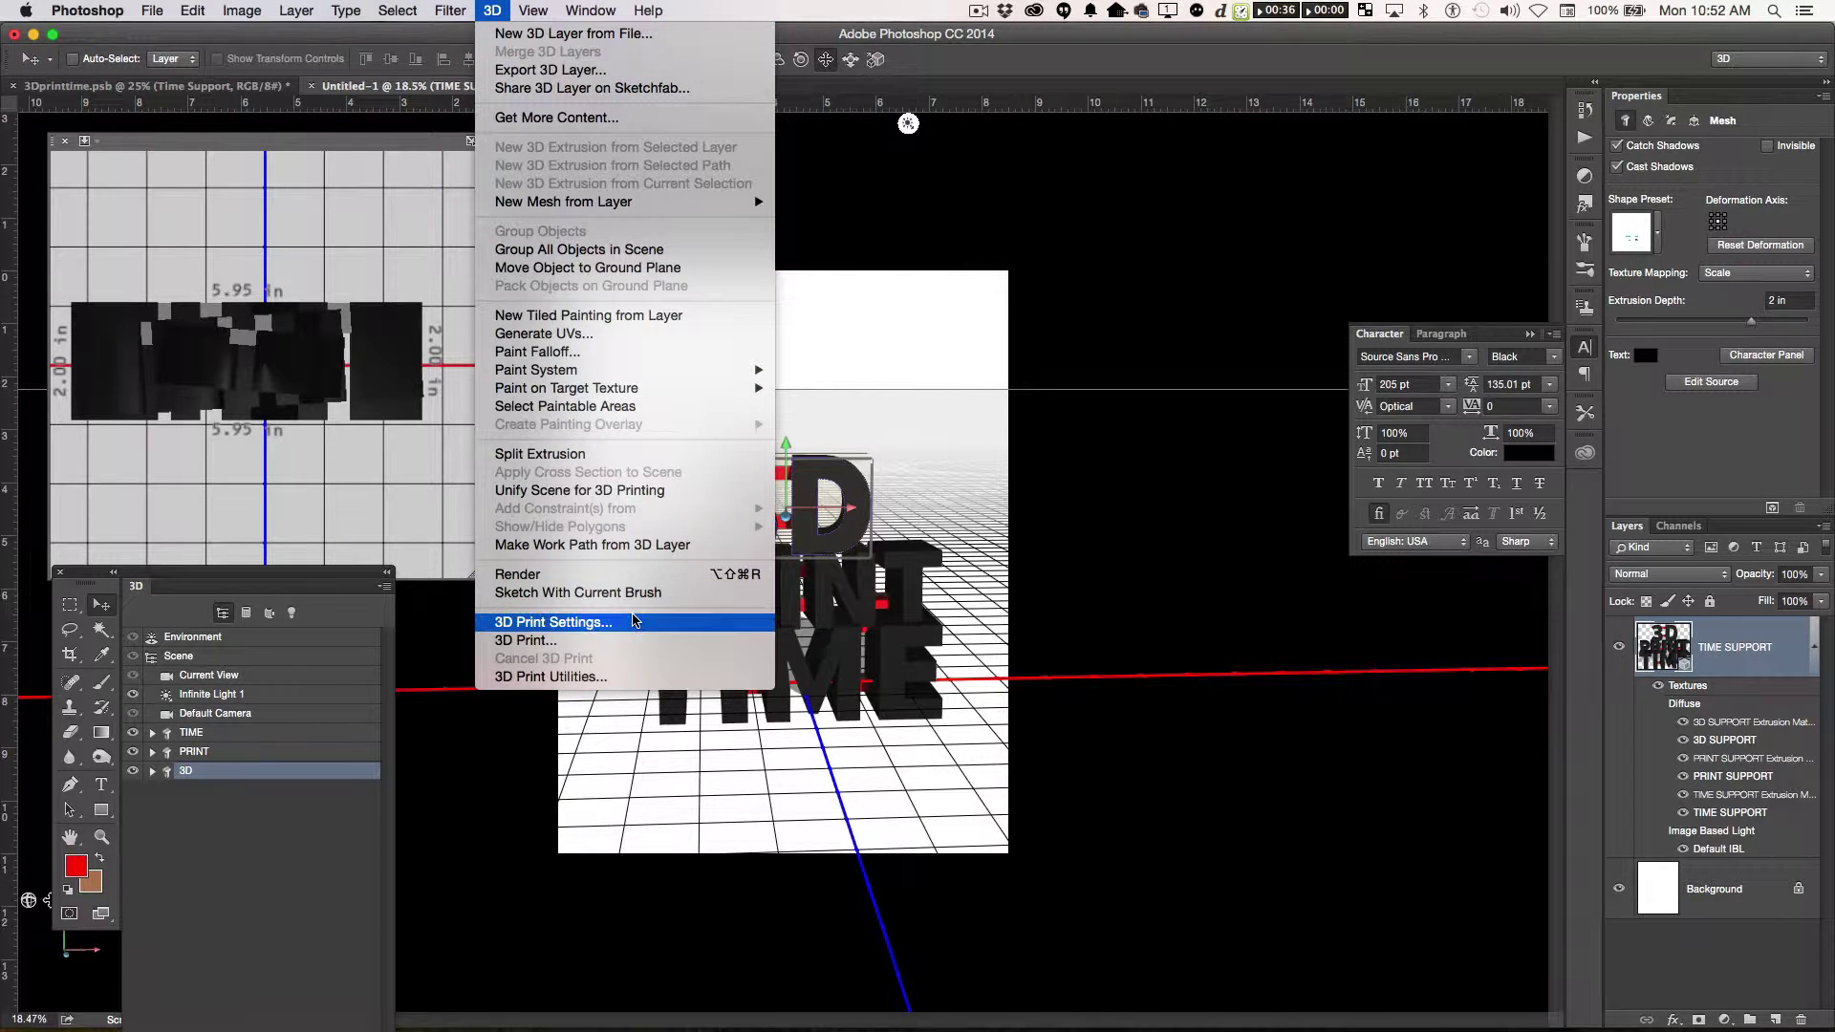
pyautogui.click(633, 620)
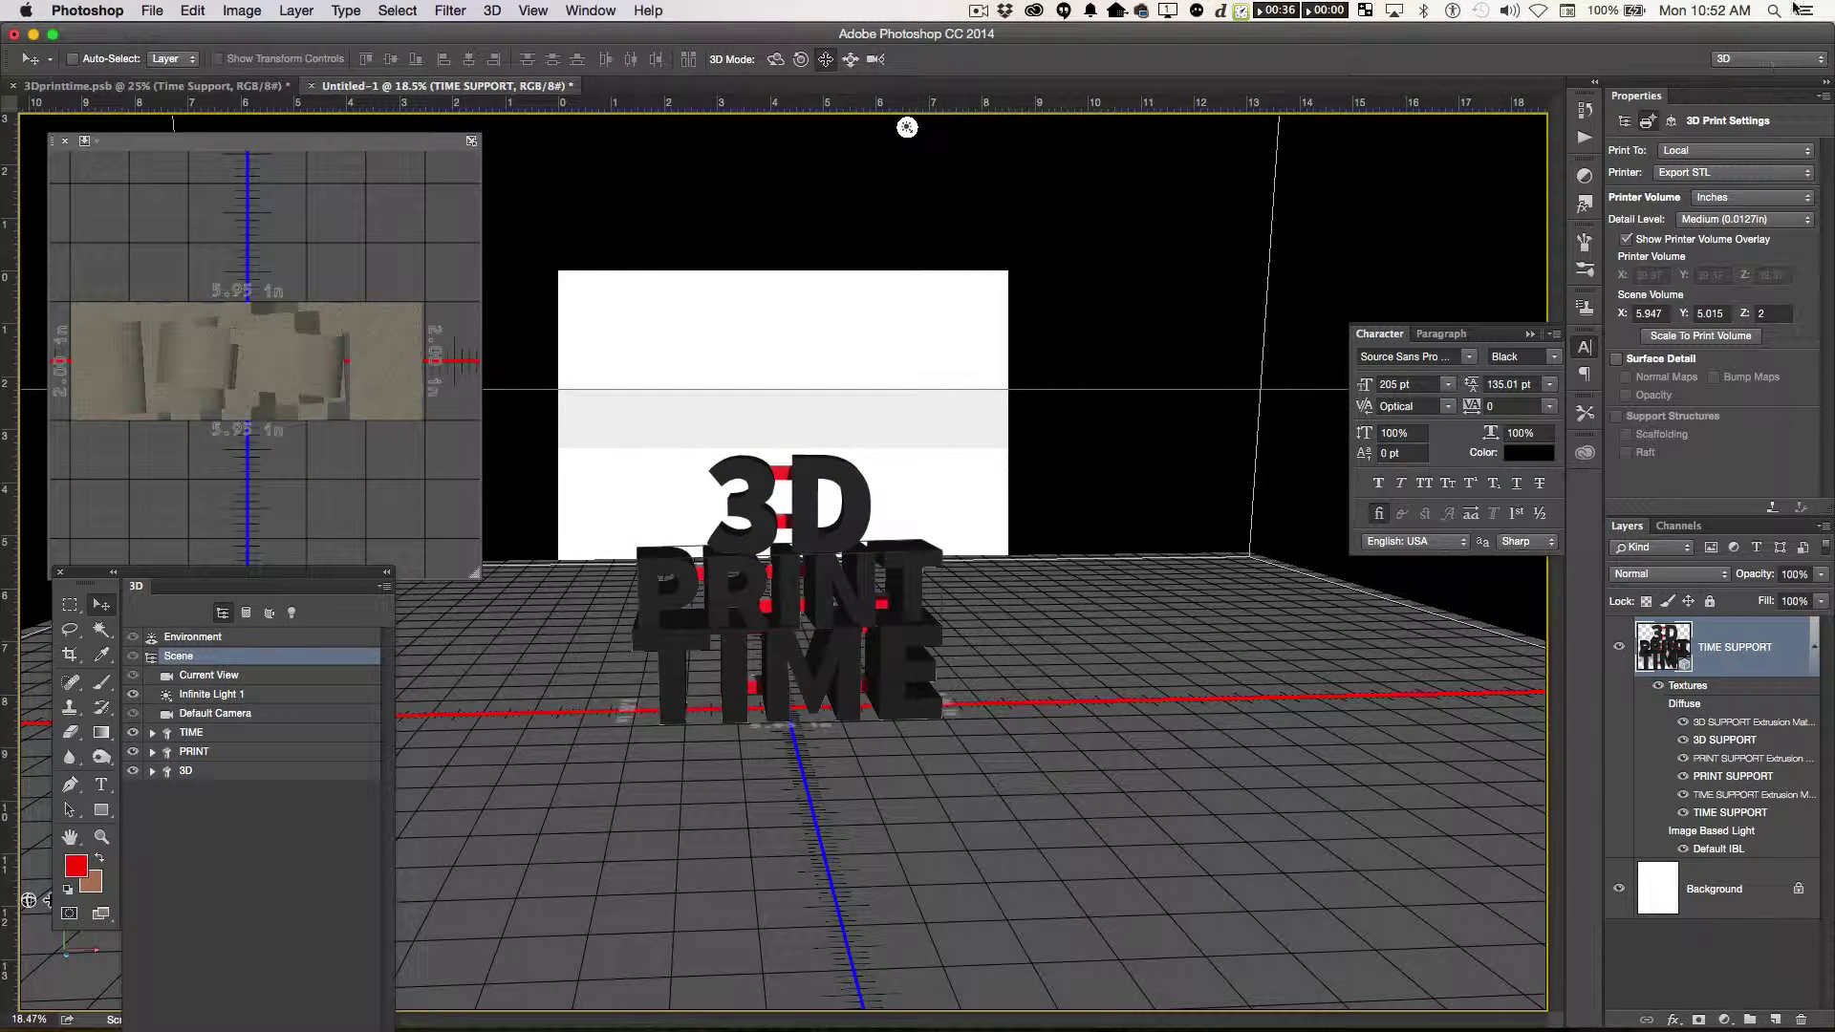
pyautogui.click(1719, 153)
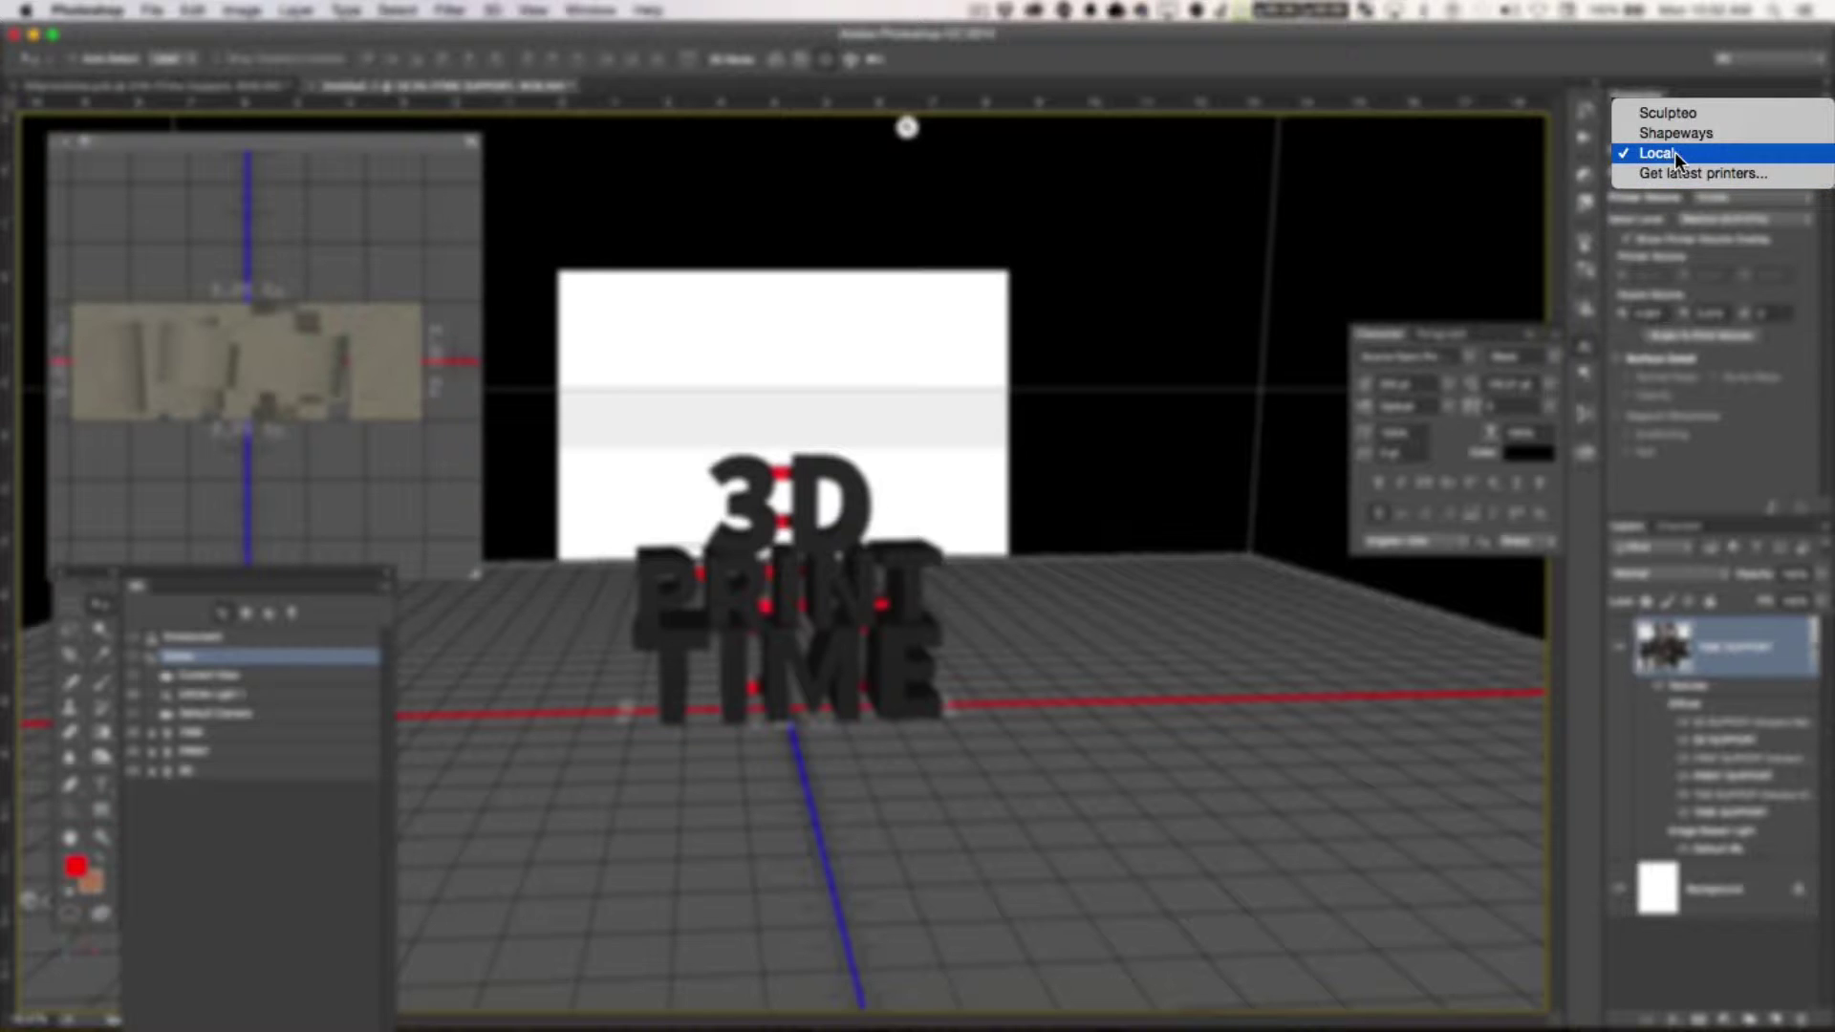
pyautogui.click(1724, 176)
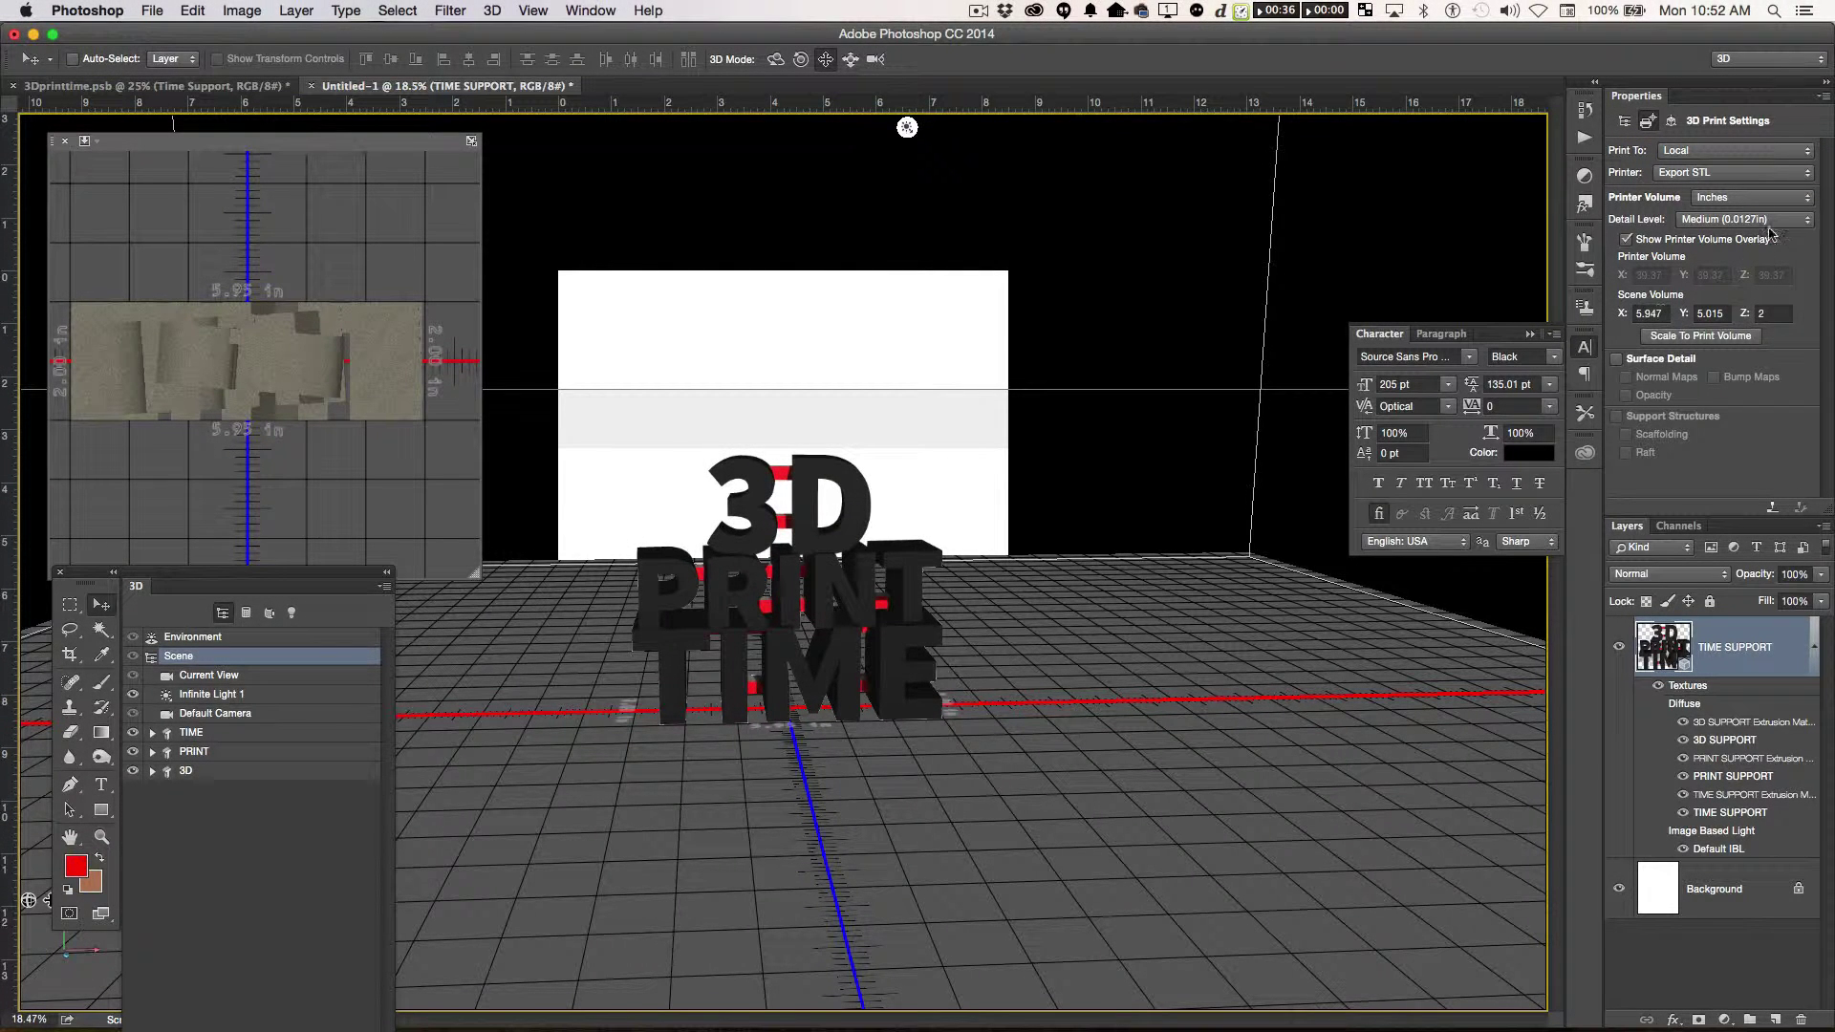
pyautogui.click(450, 11)
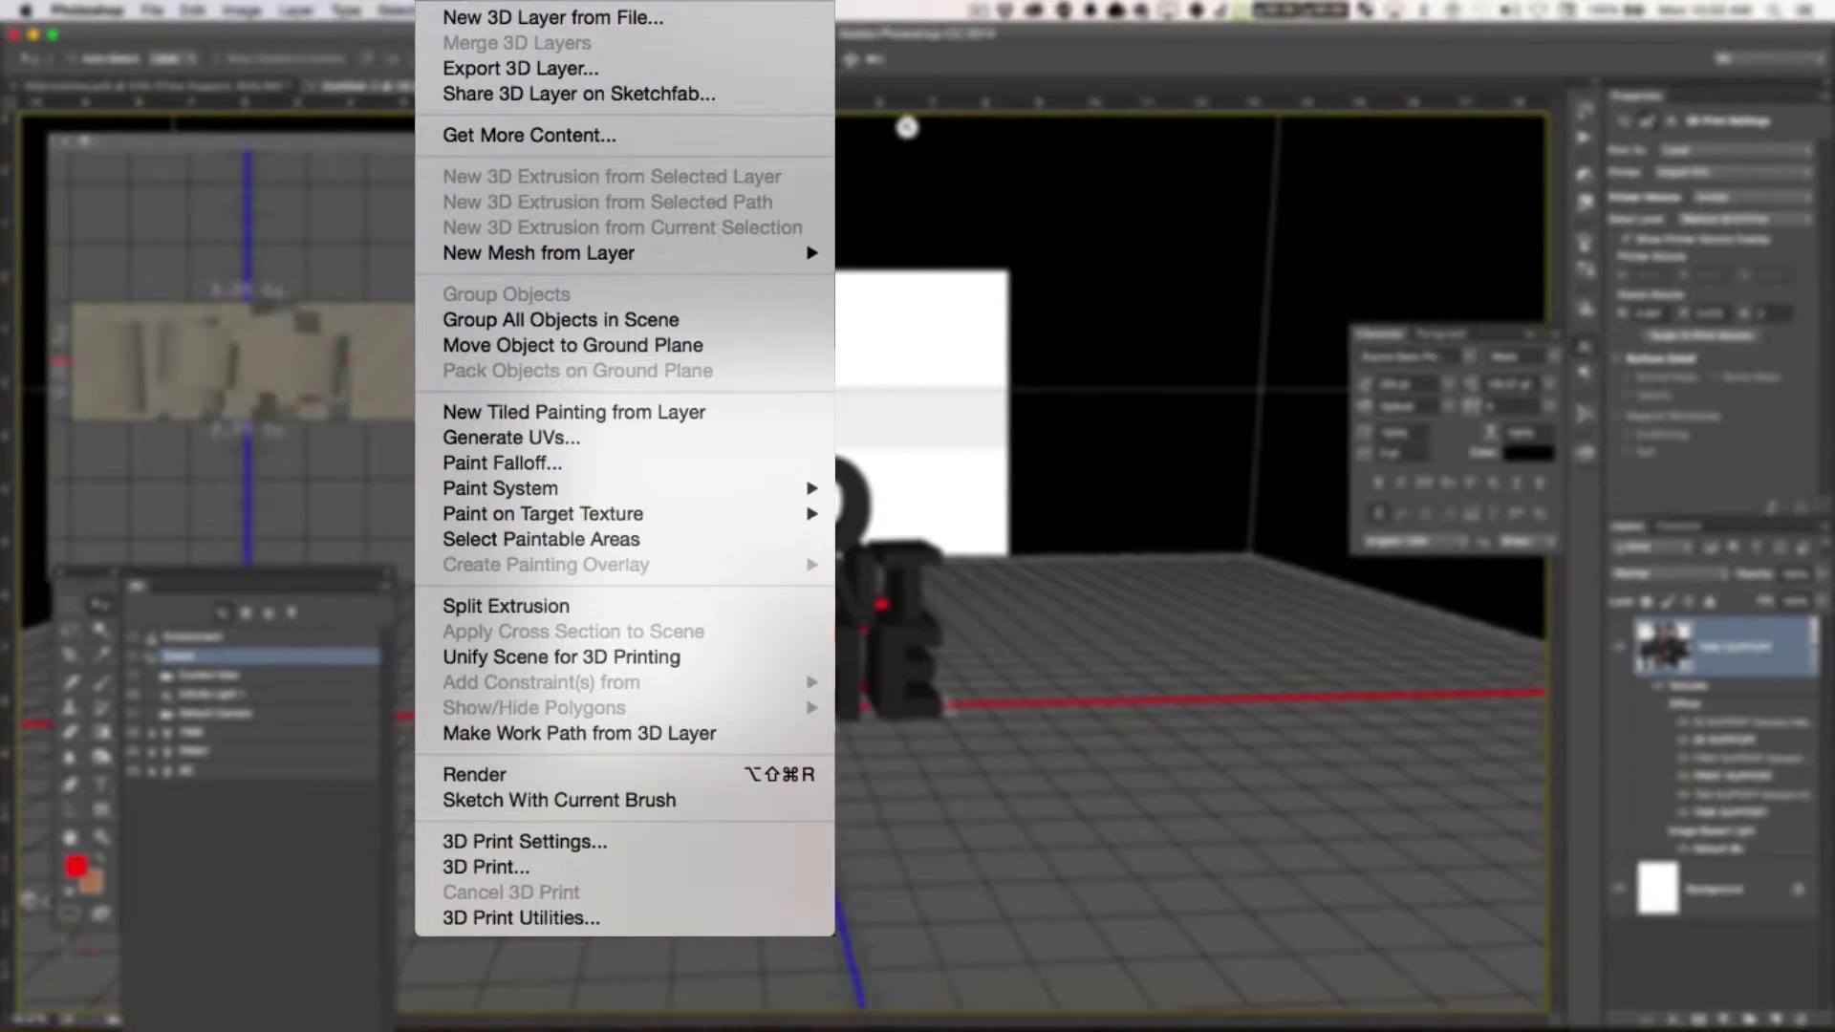
# - Run 3D Print and export the 5.94 × 5.01 × 1.99-inch STL to the Desktop
pyautogui.click(621, 669)
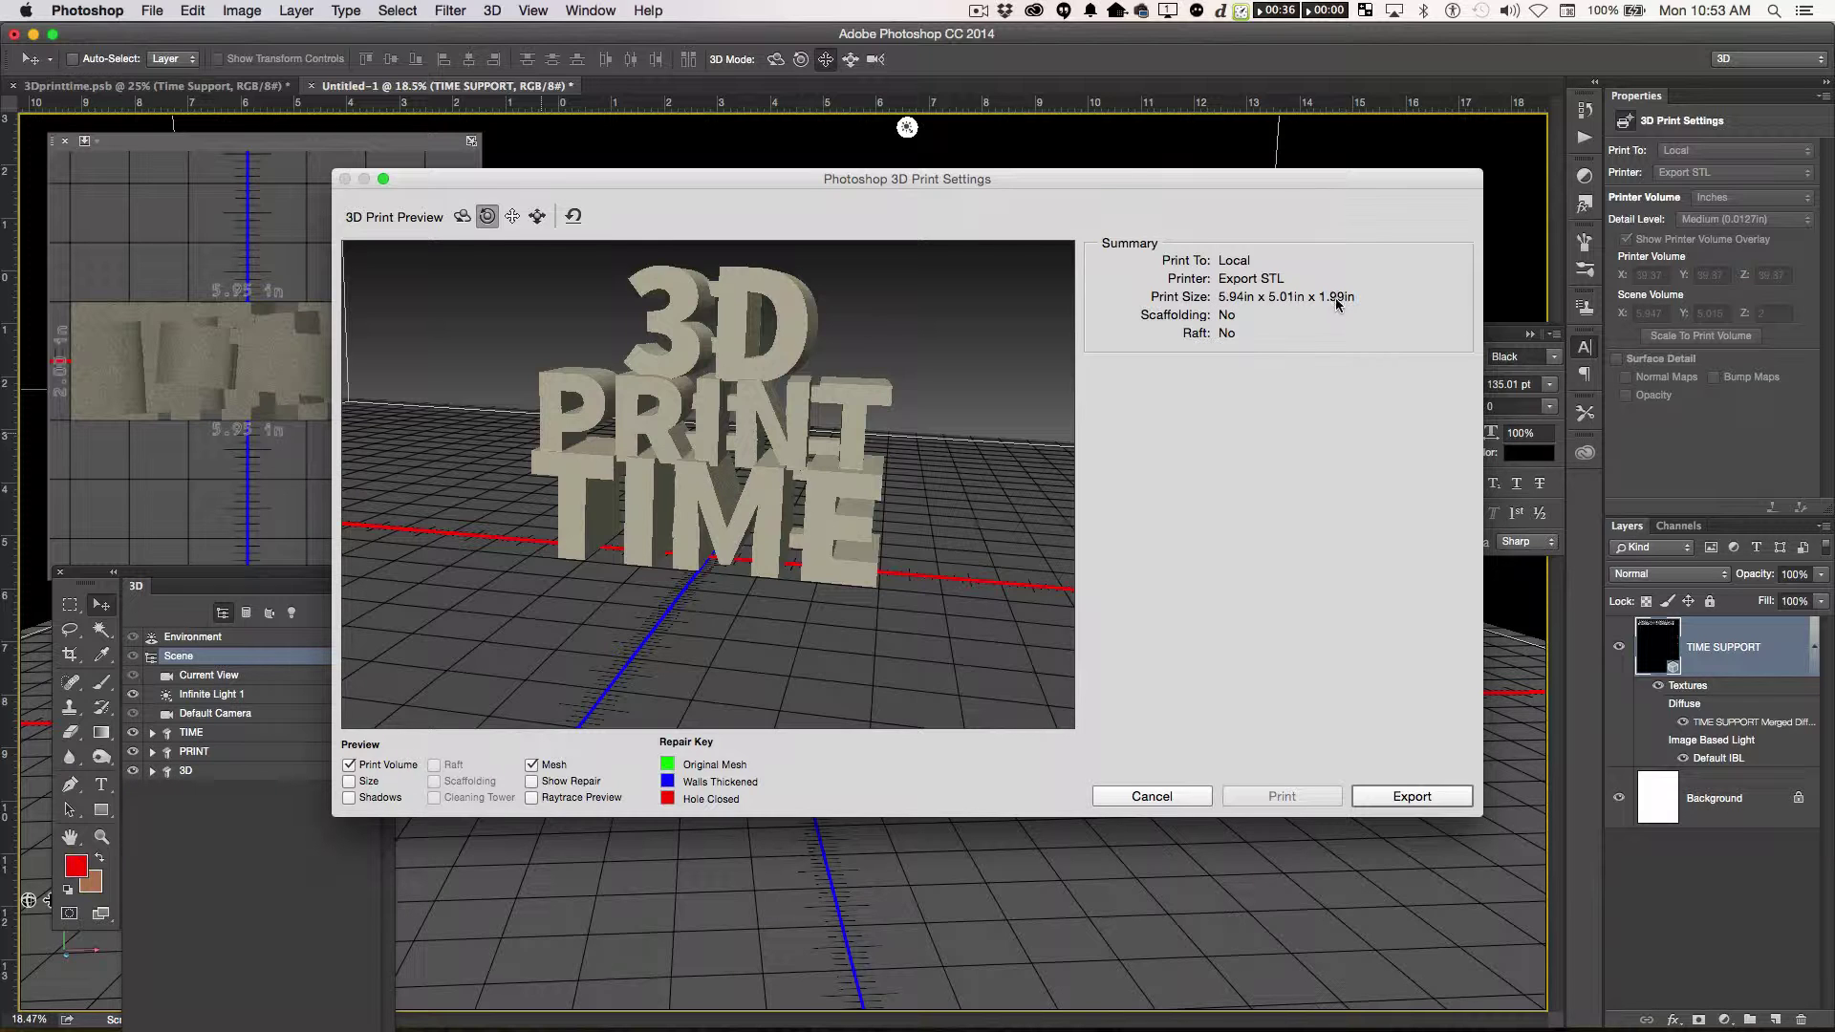
pyautogui.click(1420, 803)
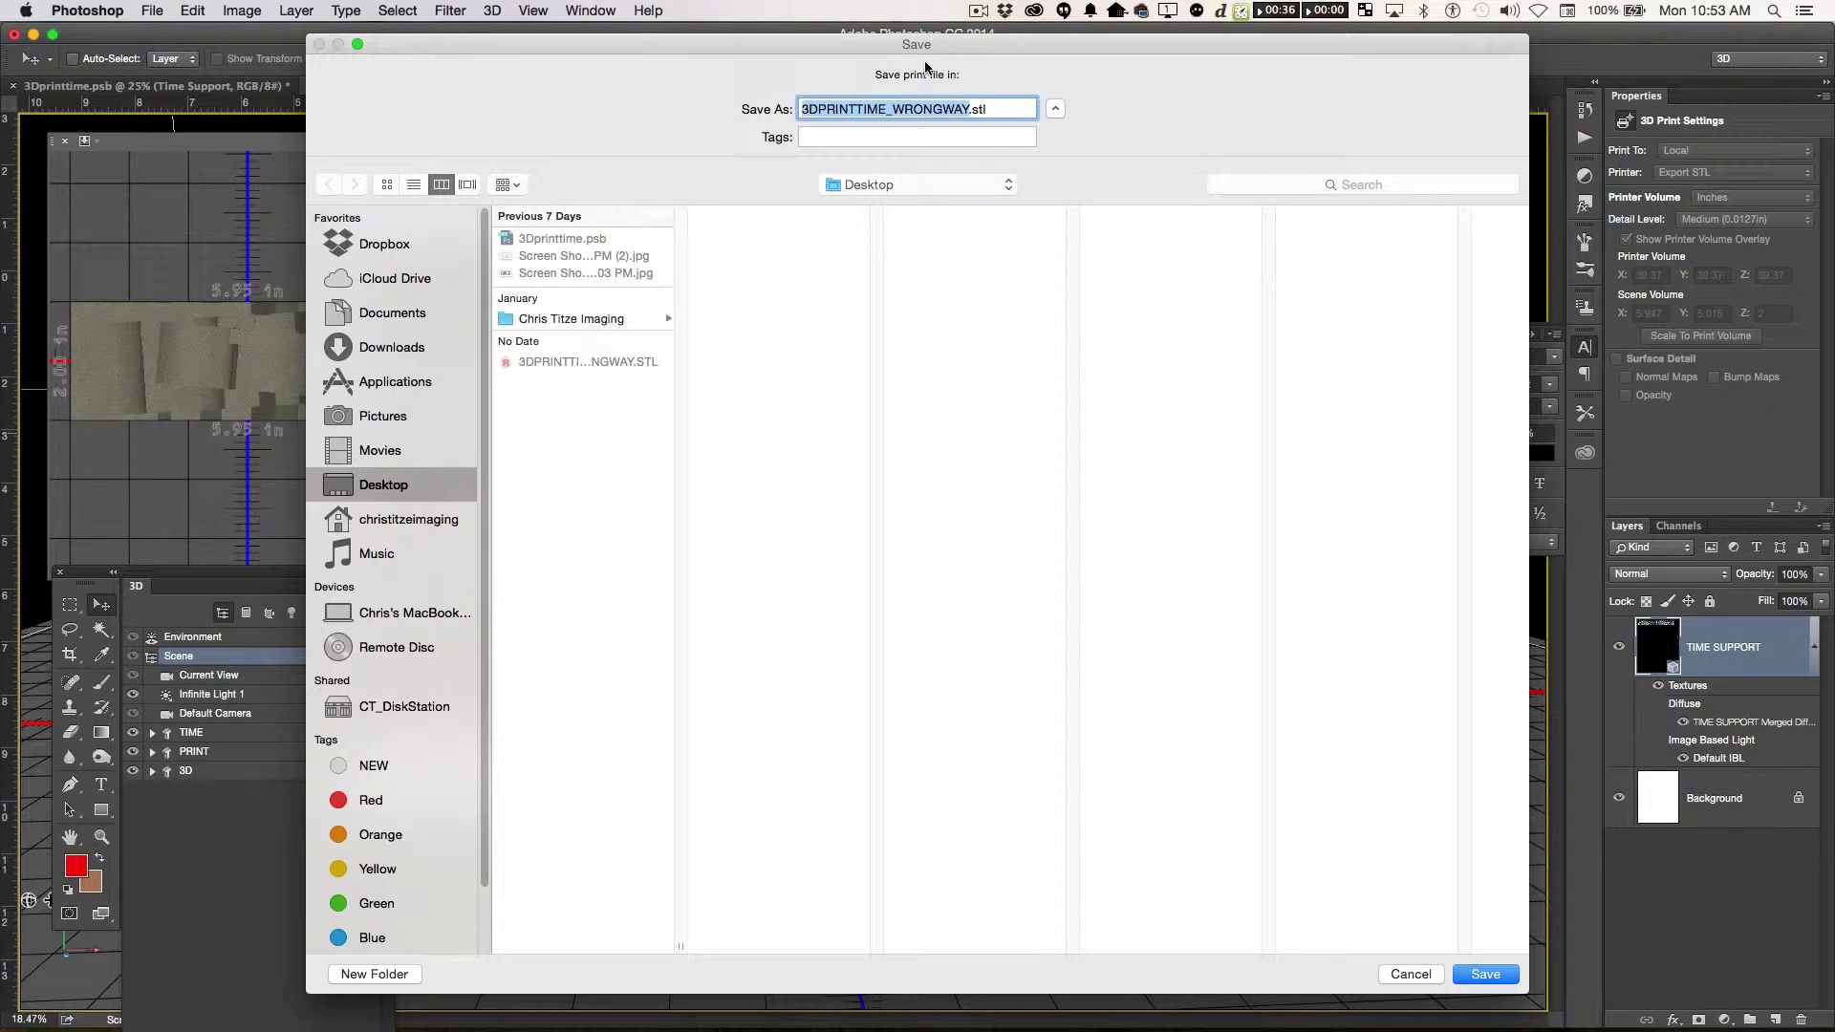
pyautogui.click(937, 108)
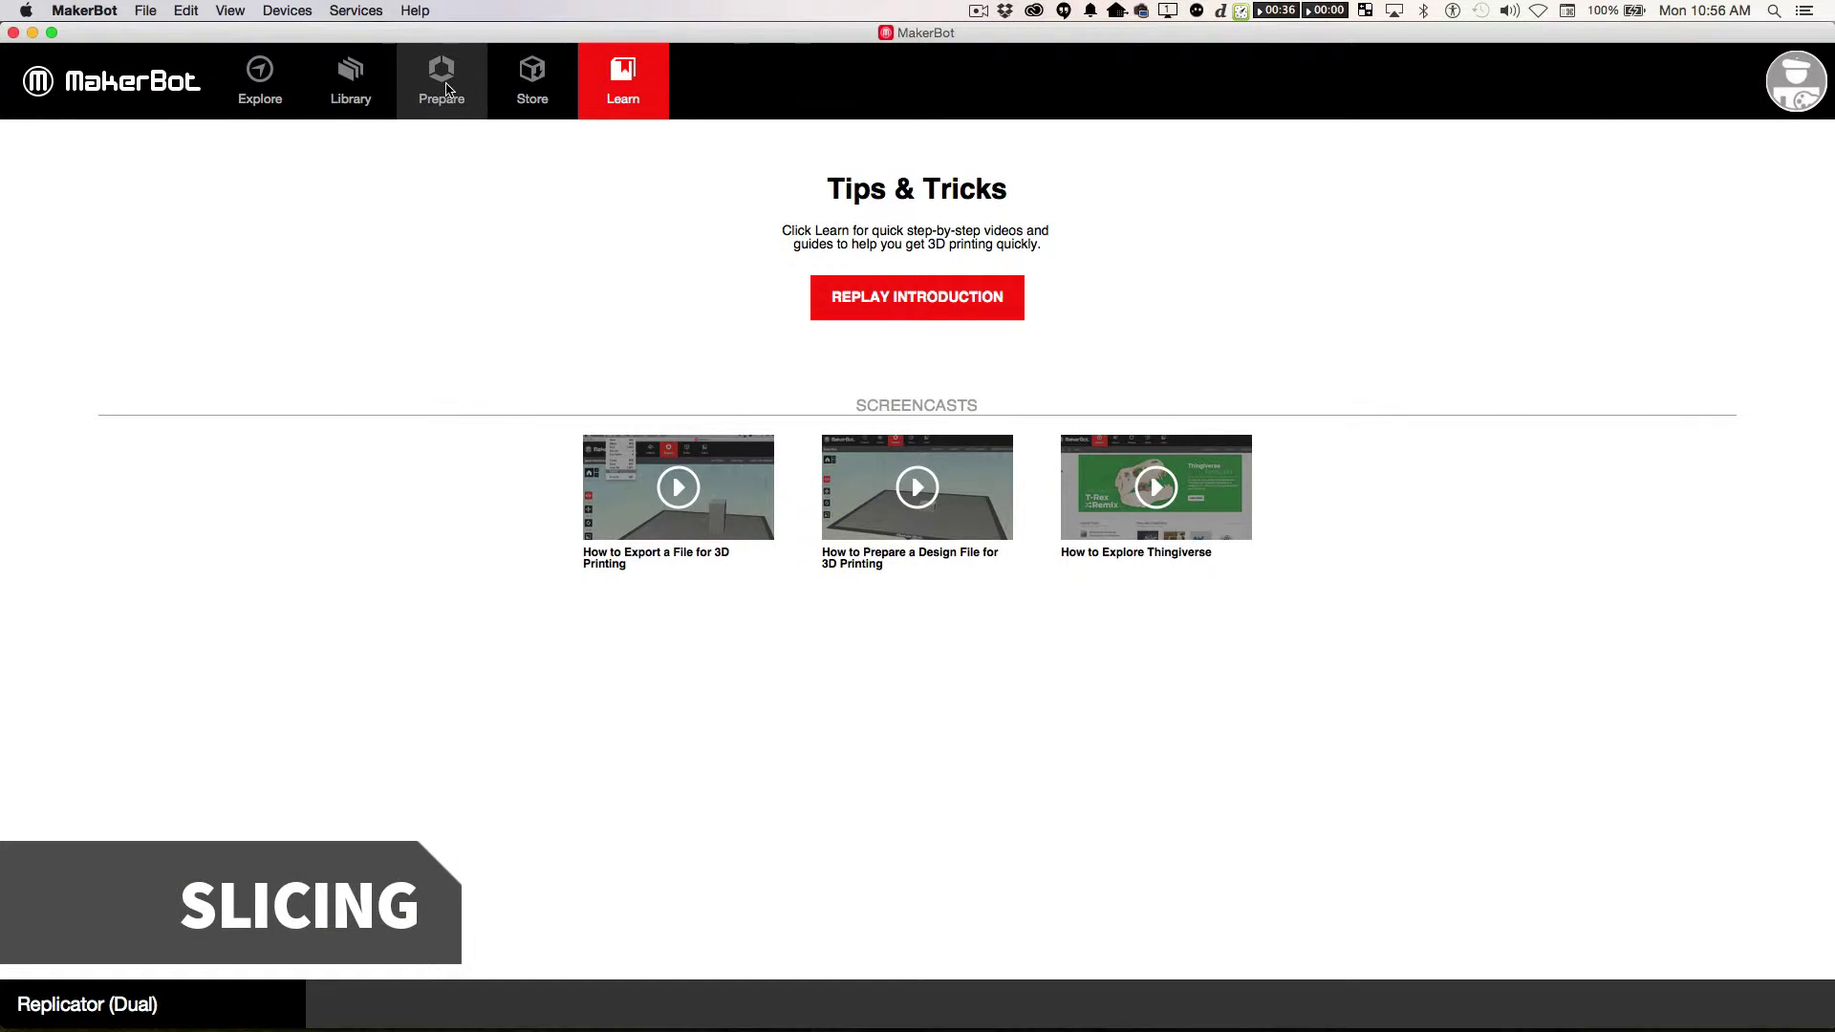
# - Load 3DPRINTTIME_RIGHTWAY.stl in MakerBot's Prepare view and move it onto the build platform
pyautogui.click(441, 82)
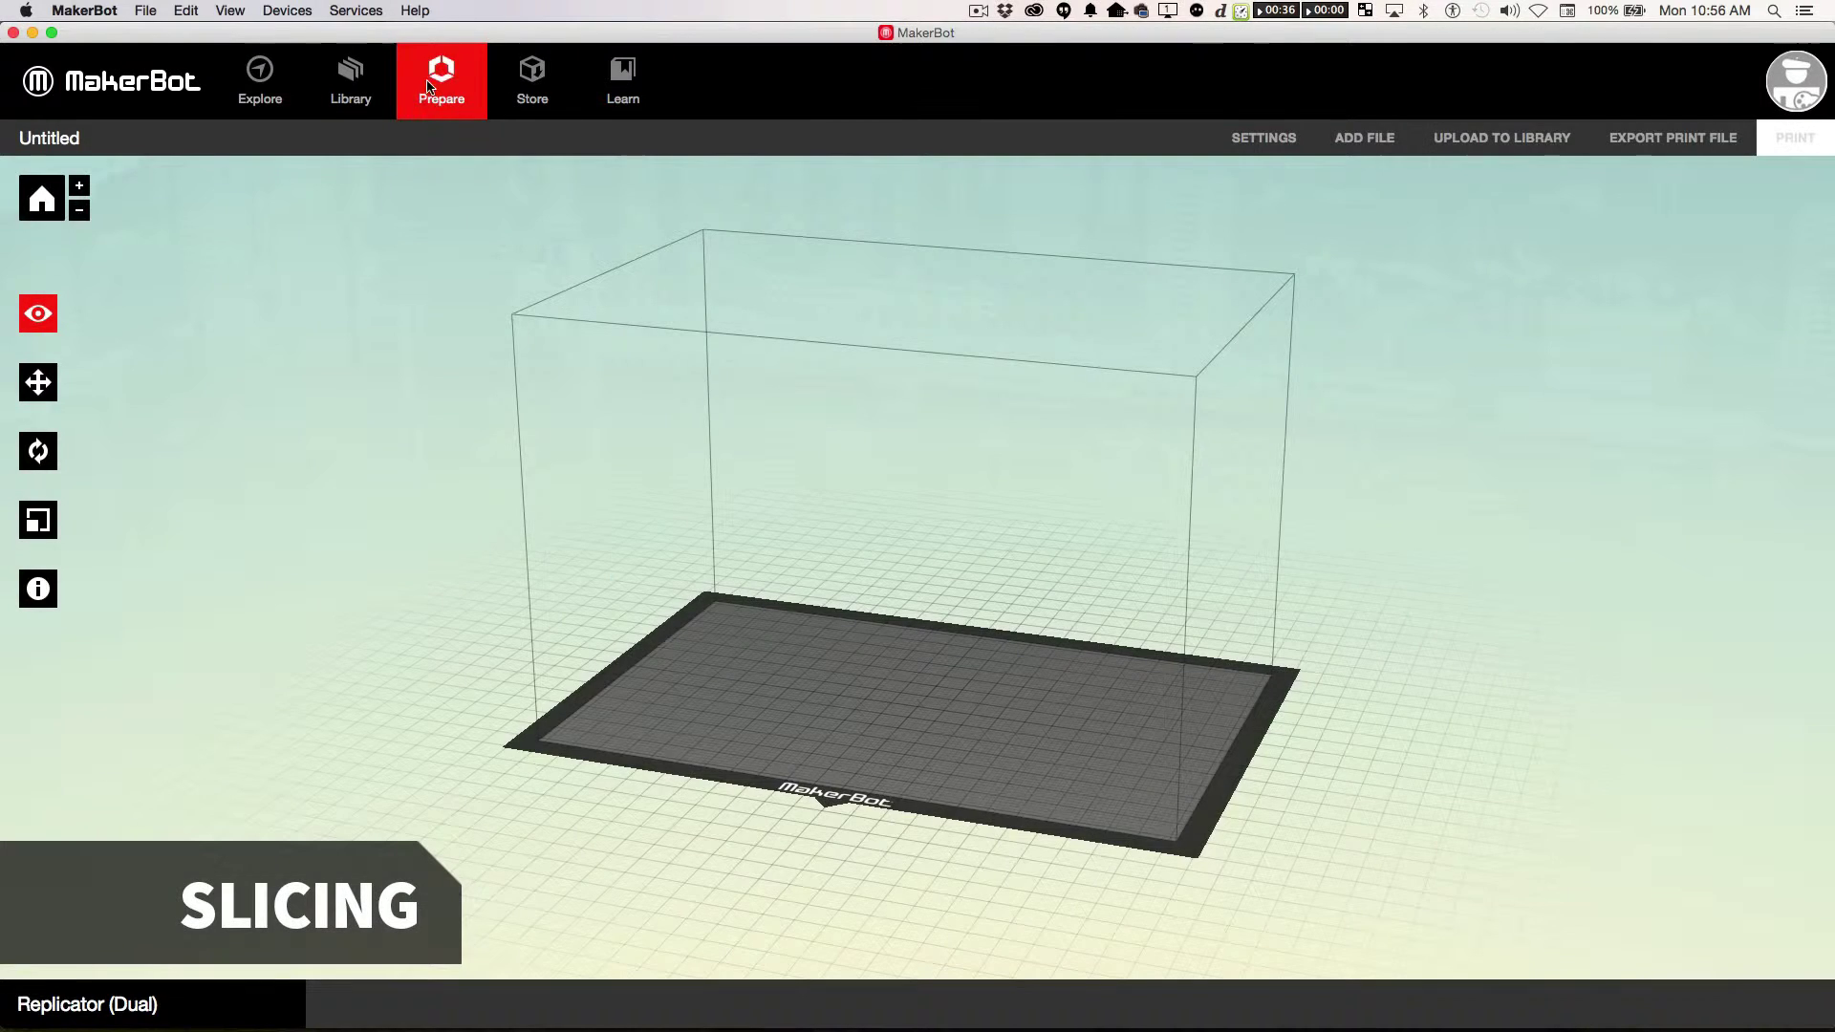
pyautogui.click(1365, 138)
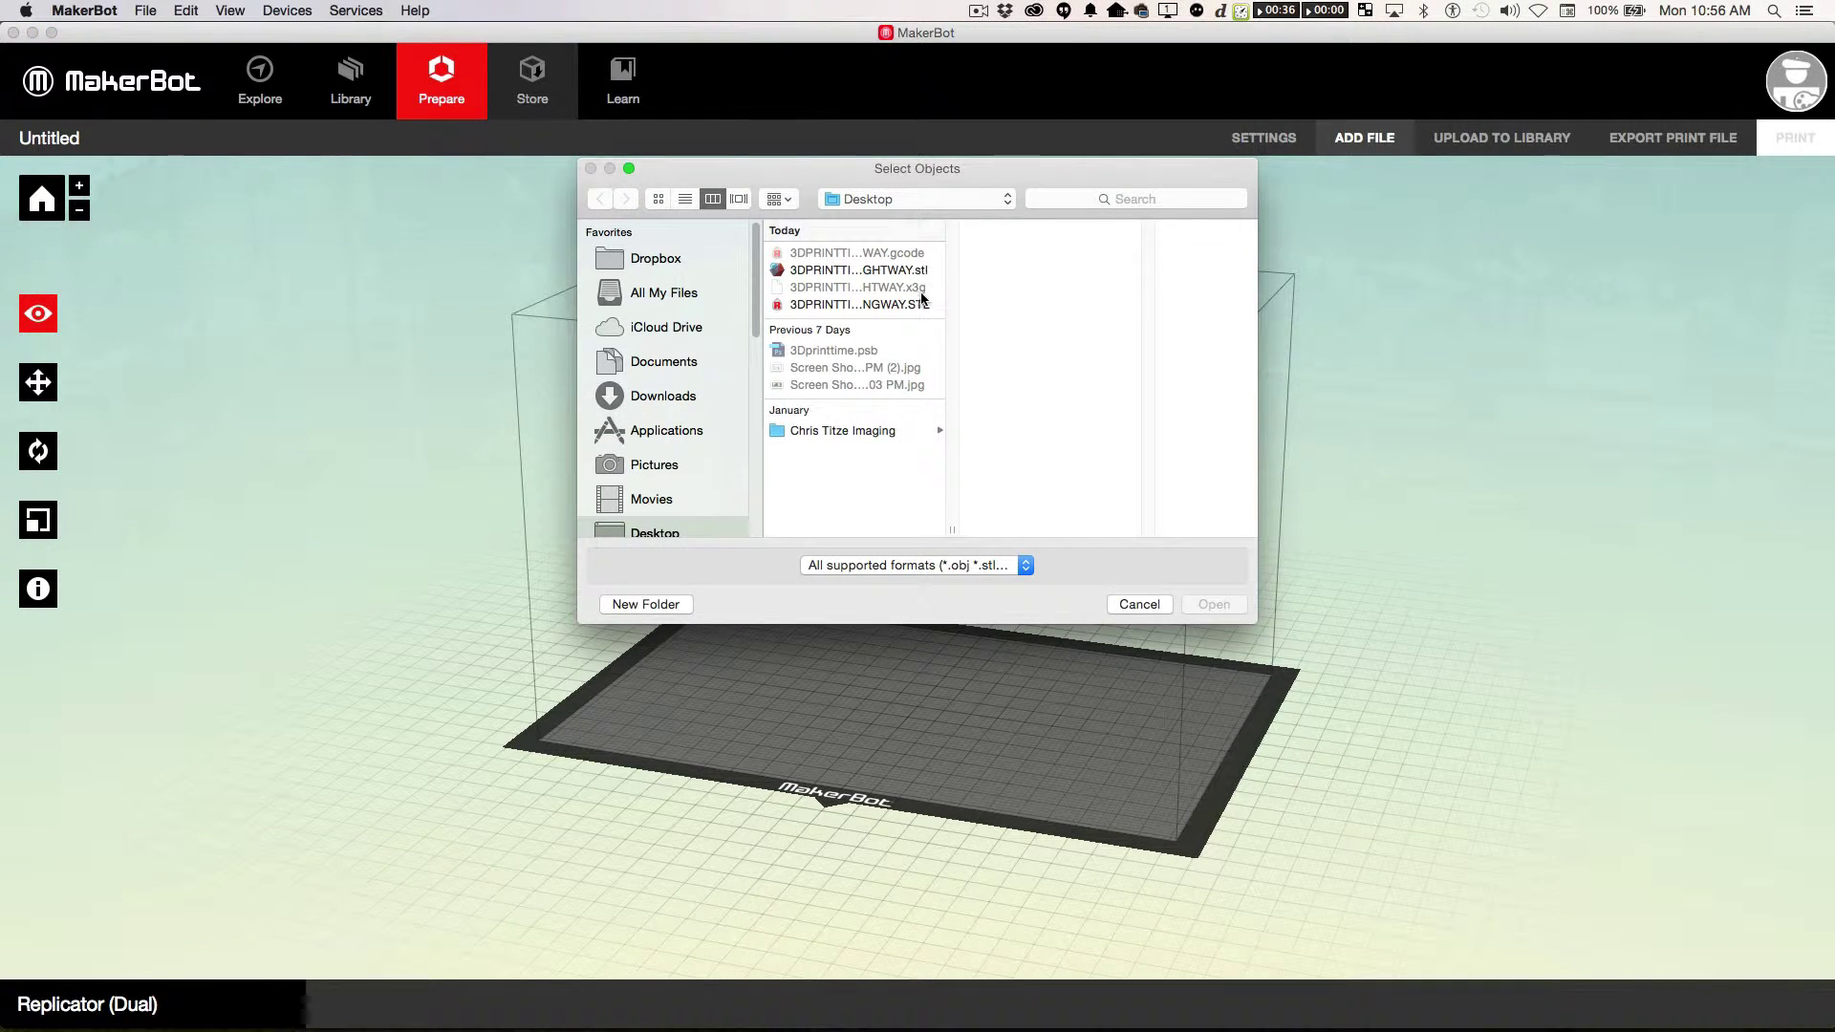
pyautogui.click(908, 270)
pyautogui.doubleClick(951, 506)
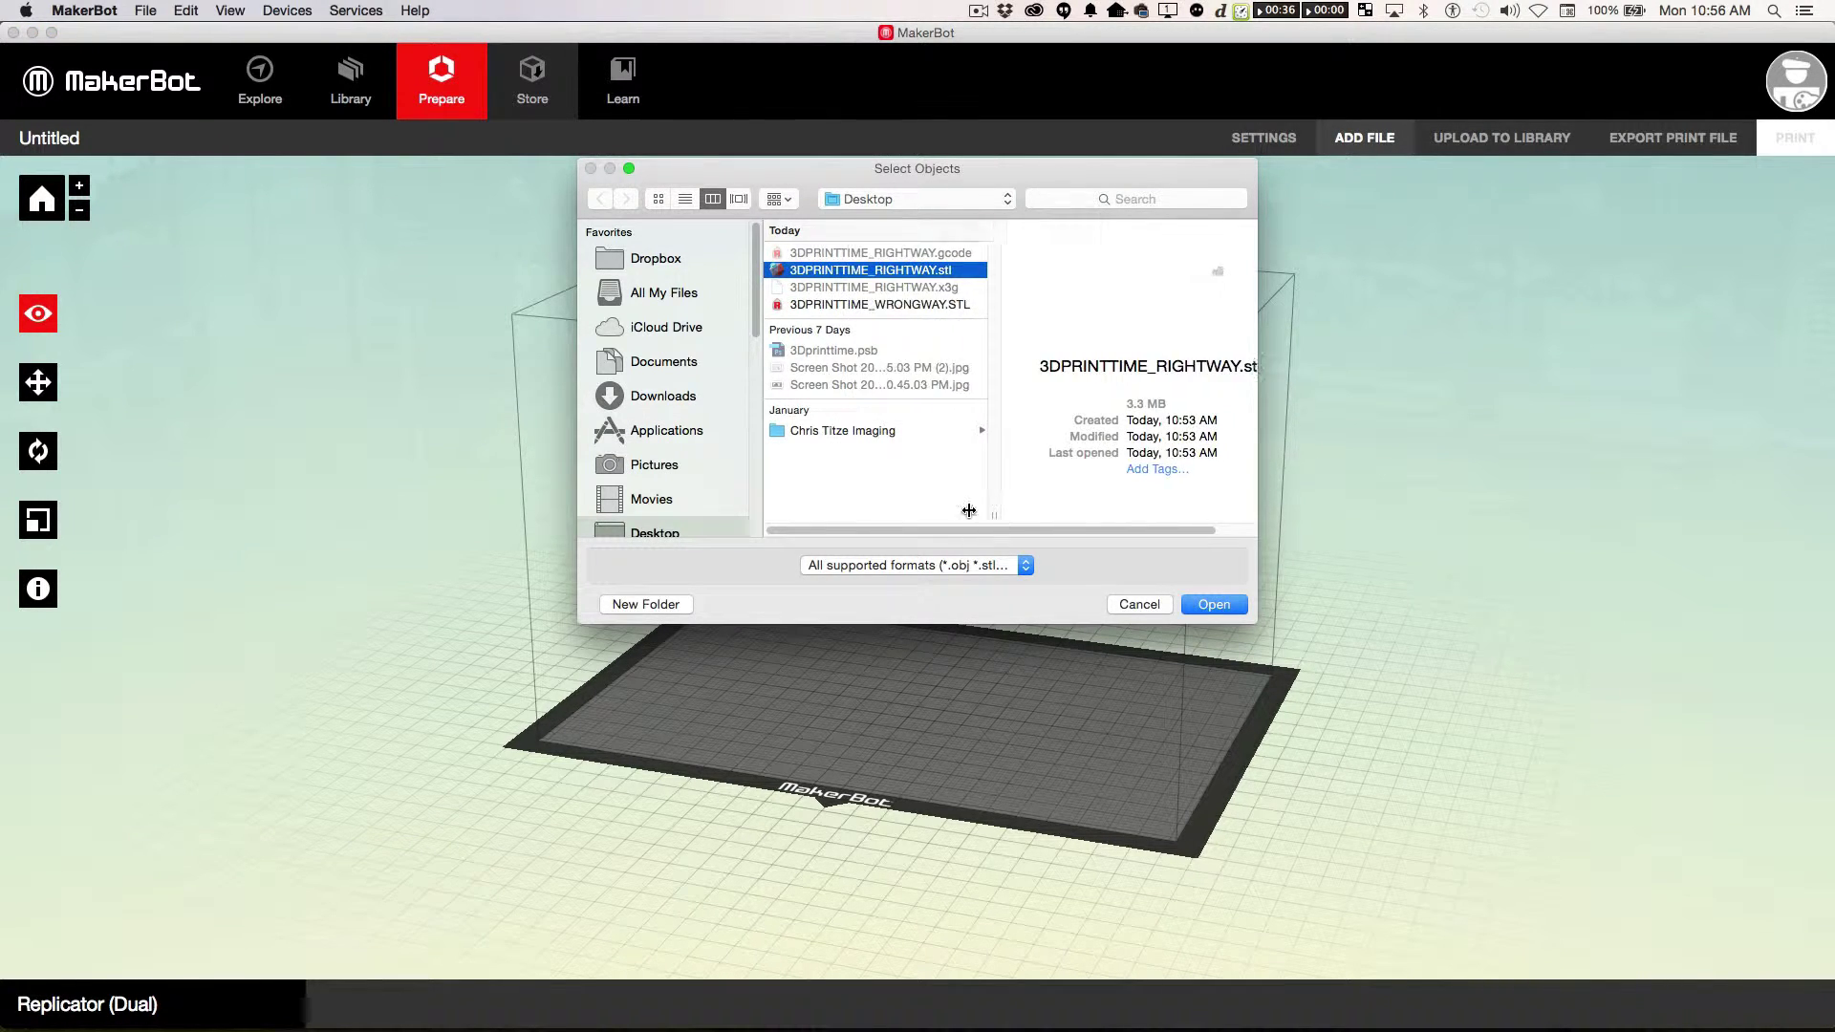
pyautogui.click(1213, 604)
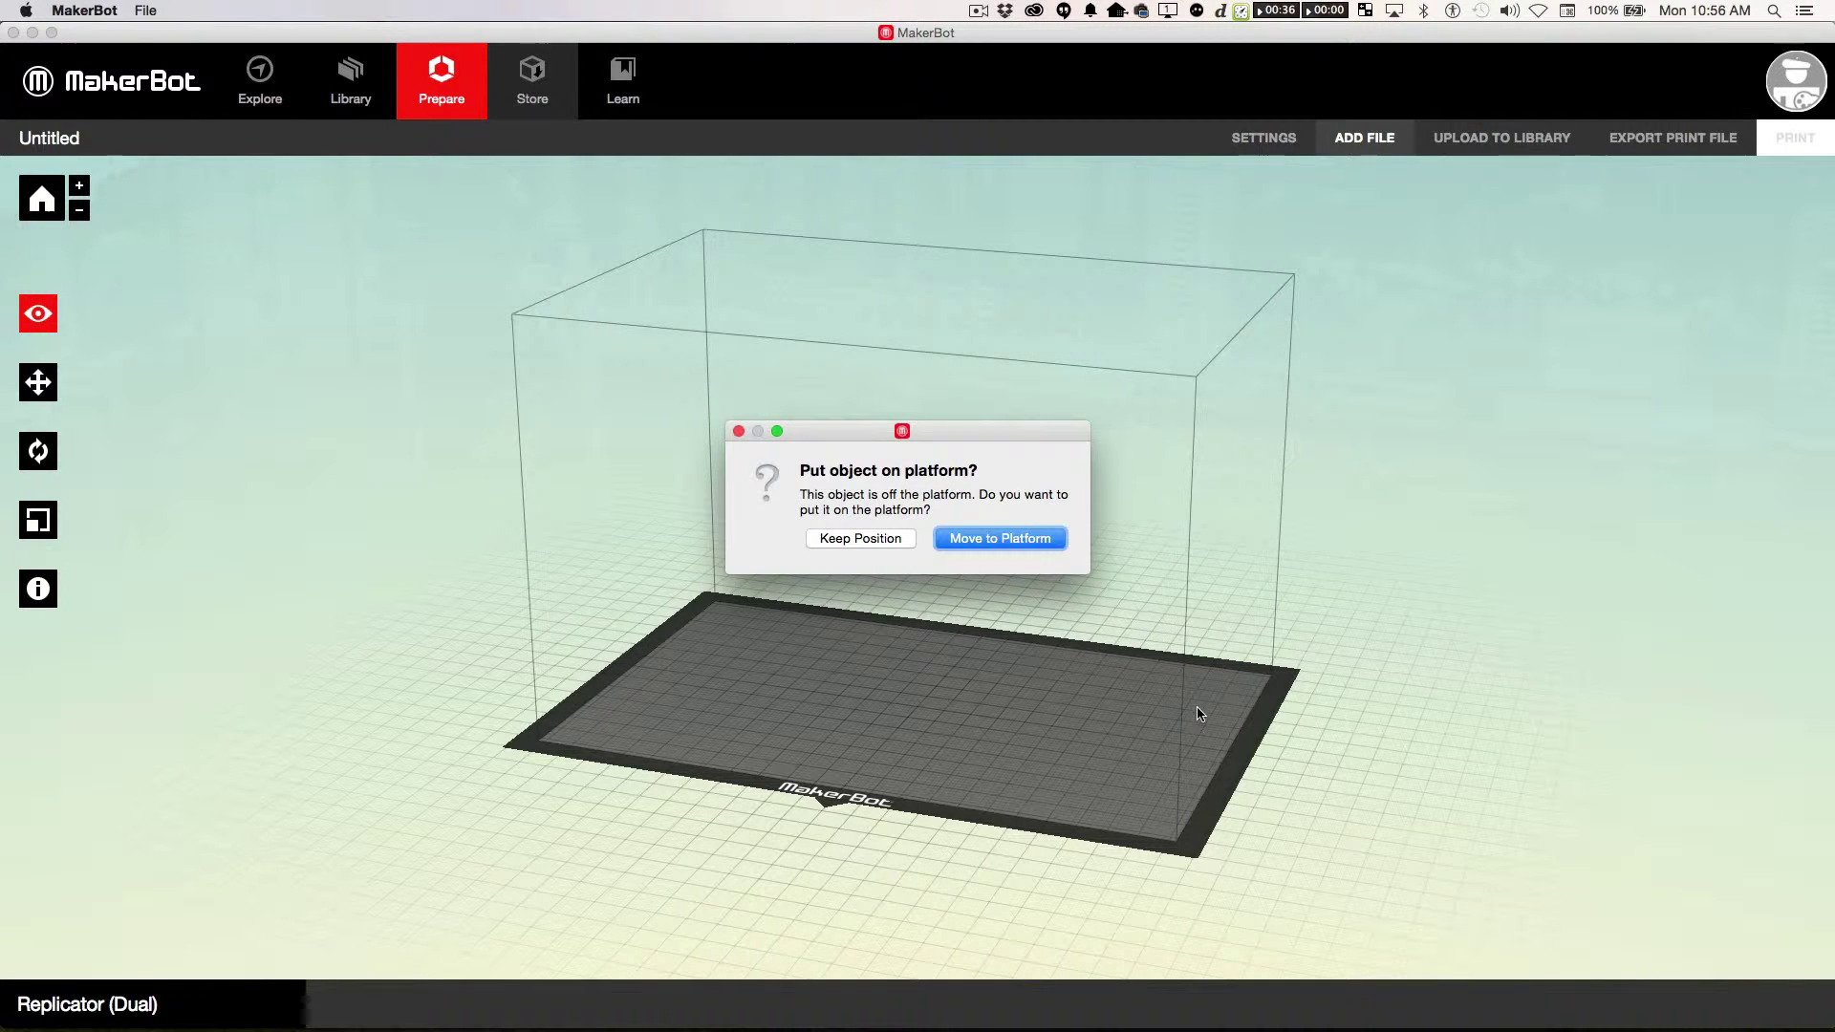
pyautogui.click(1006, 541)
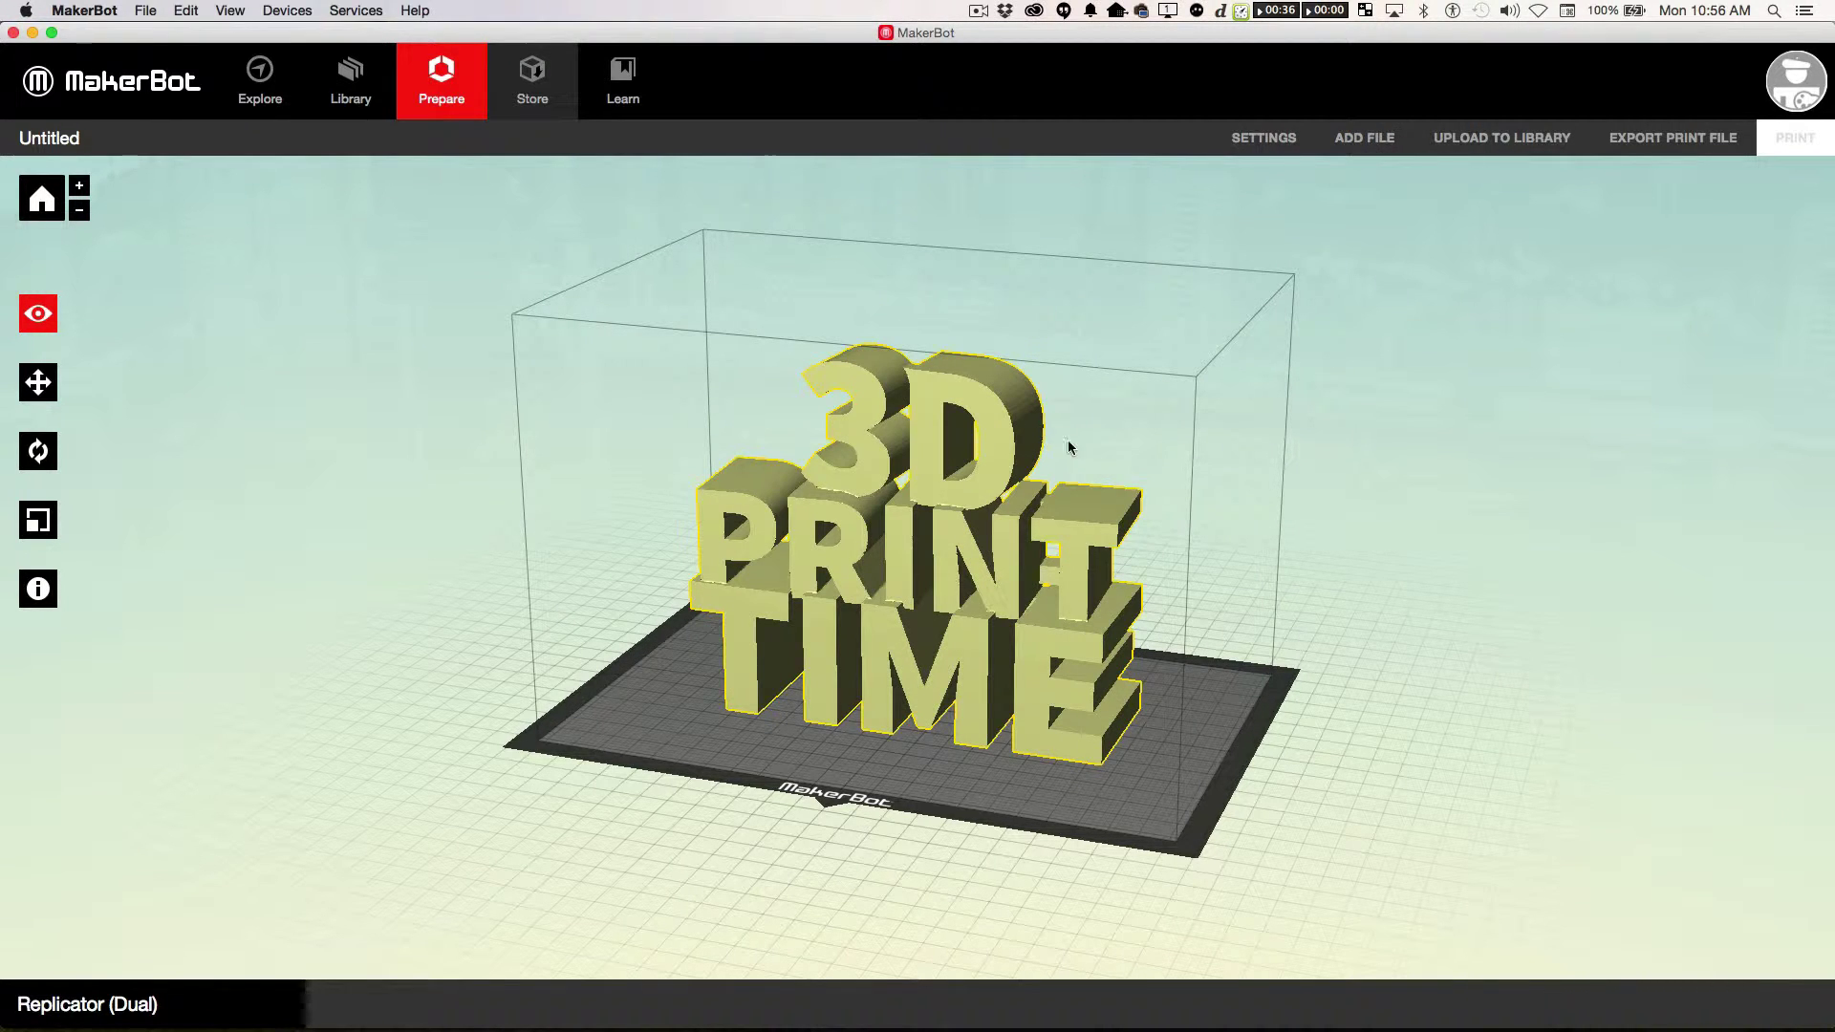
# - Review print settings, then export and save the sliced print file (about 28h 51m, 304.49 g)
pyautogui.click(1264, 137)
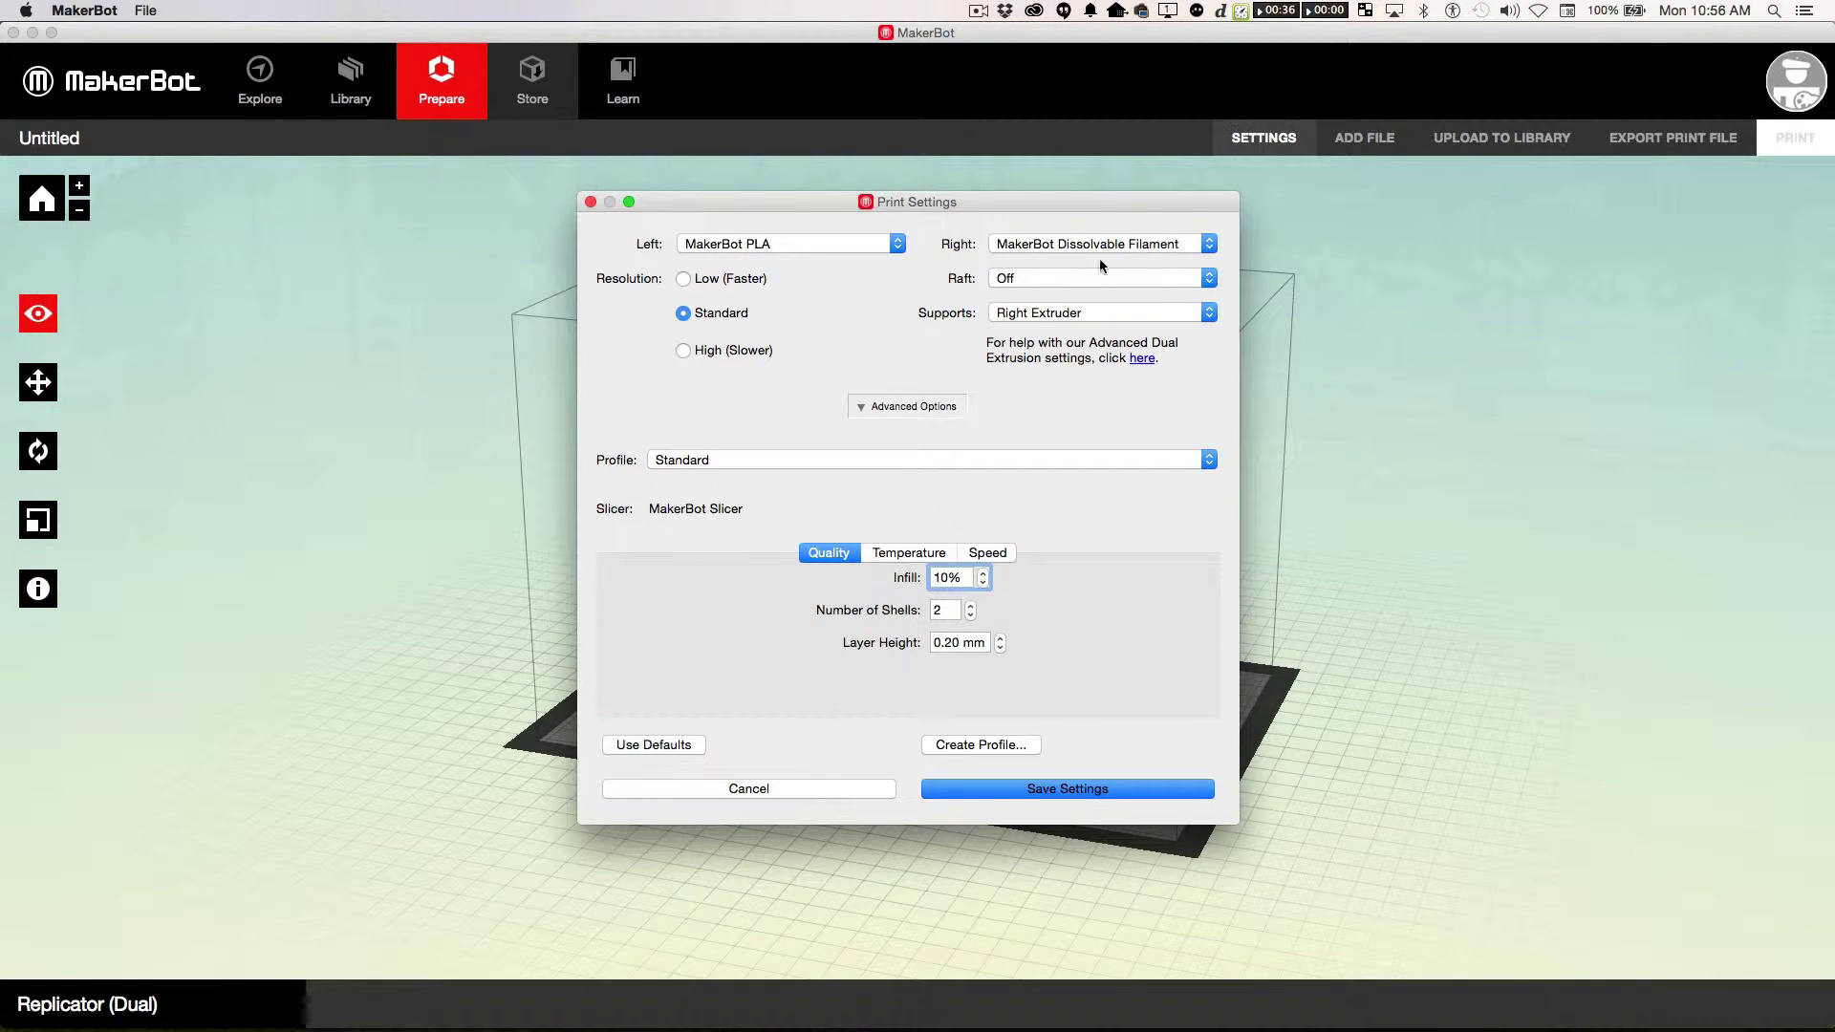
pyautogui.press('Return')
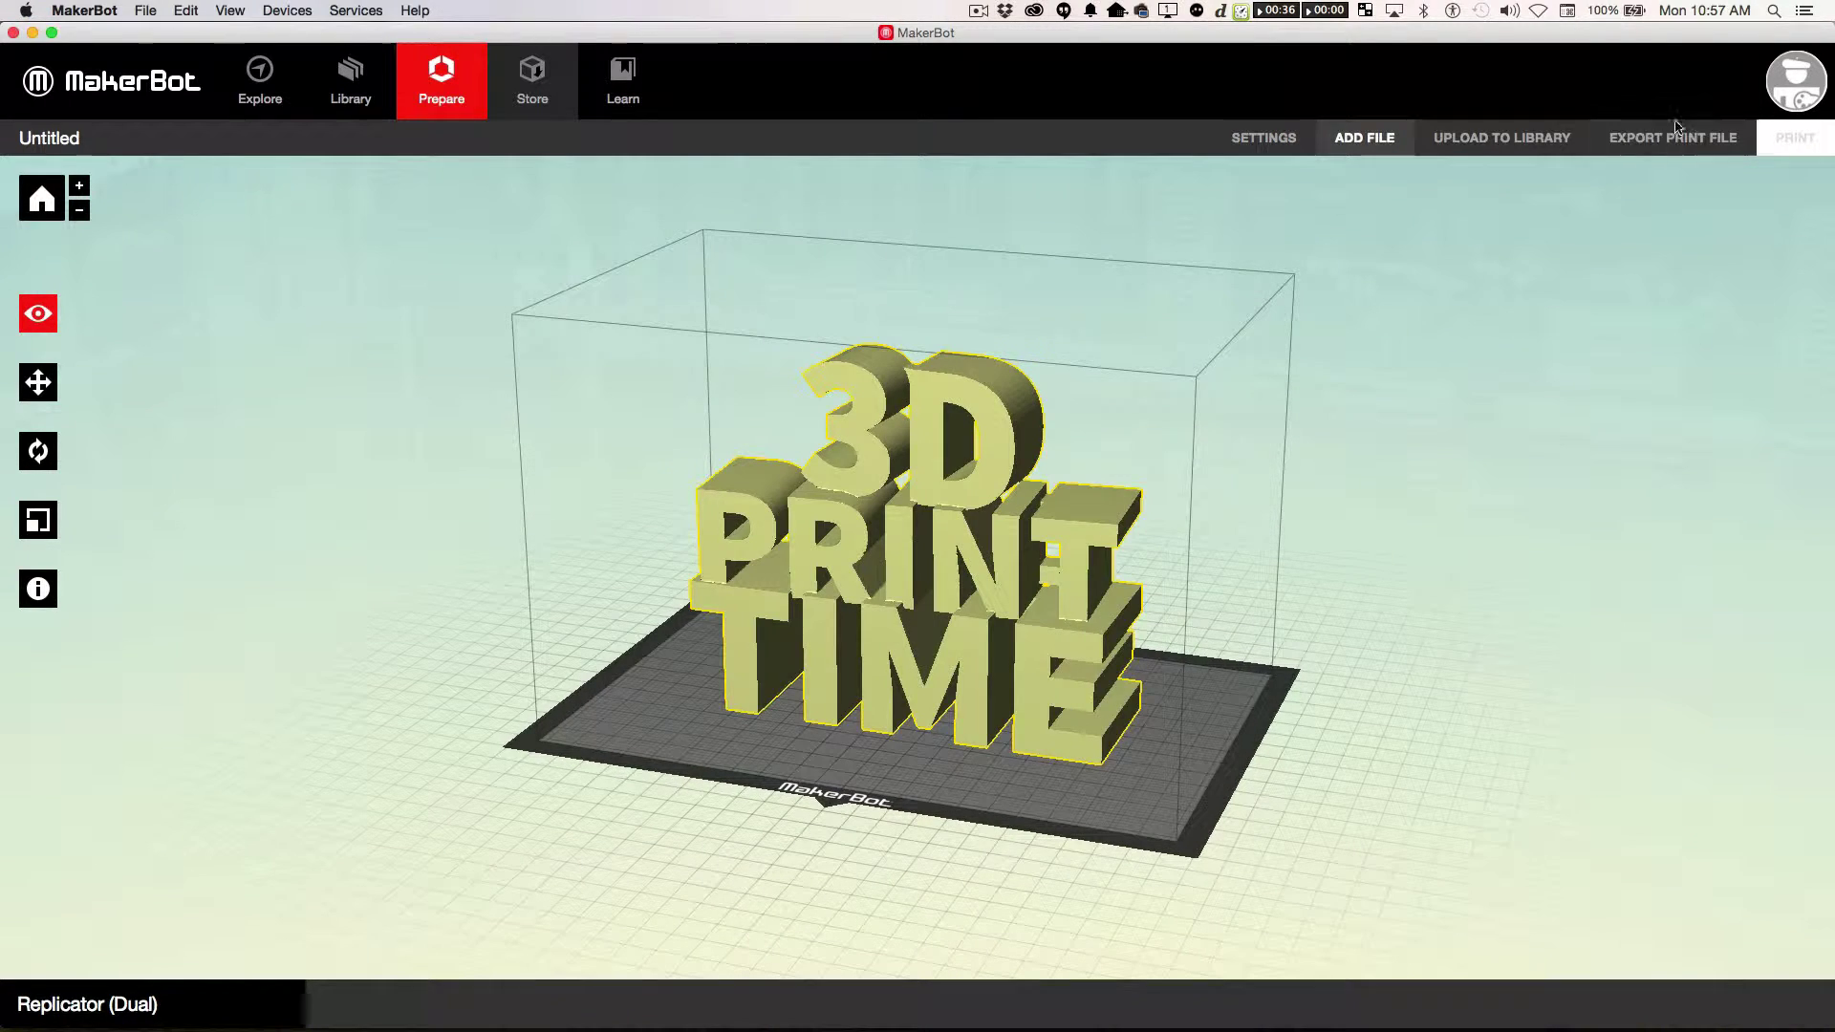
pyautogui.click(1671, 139)
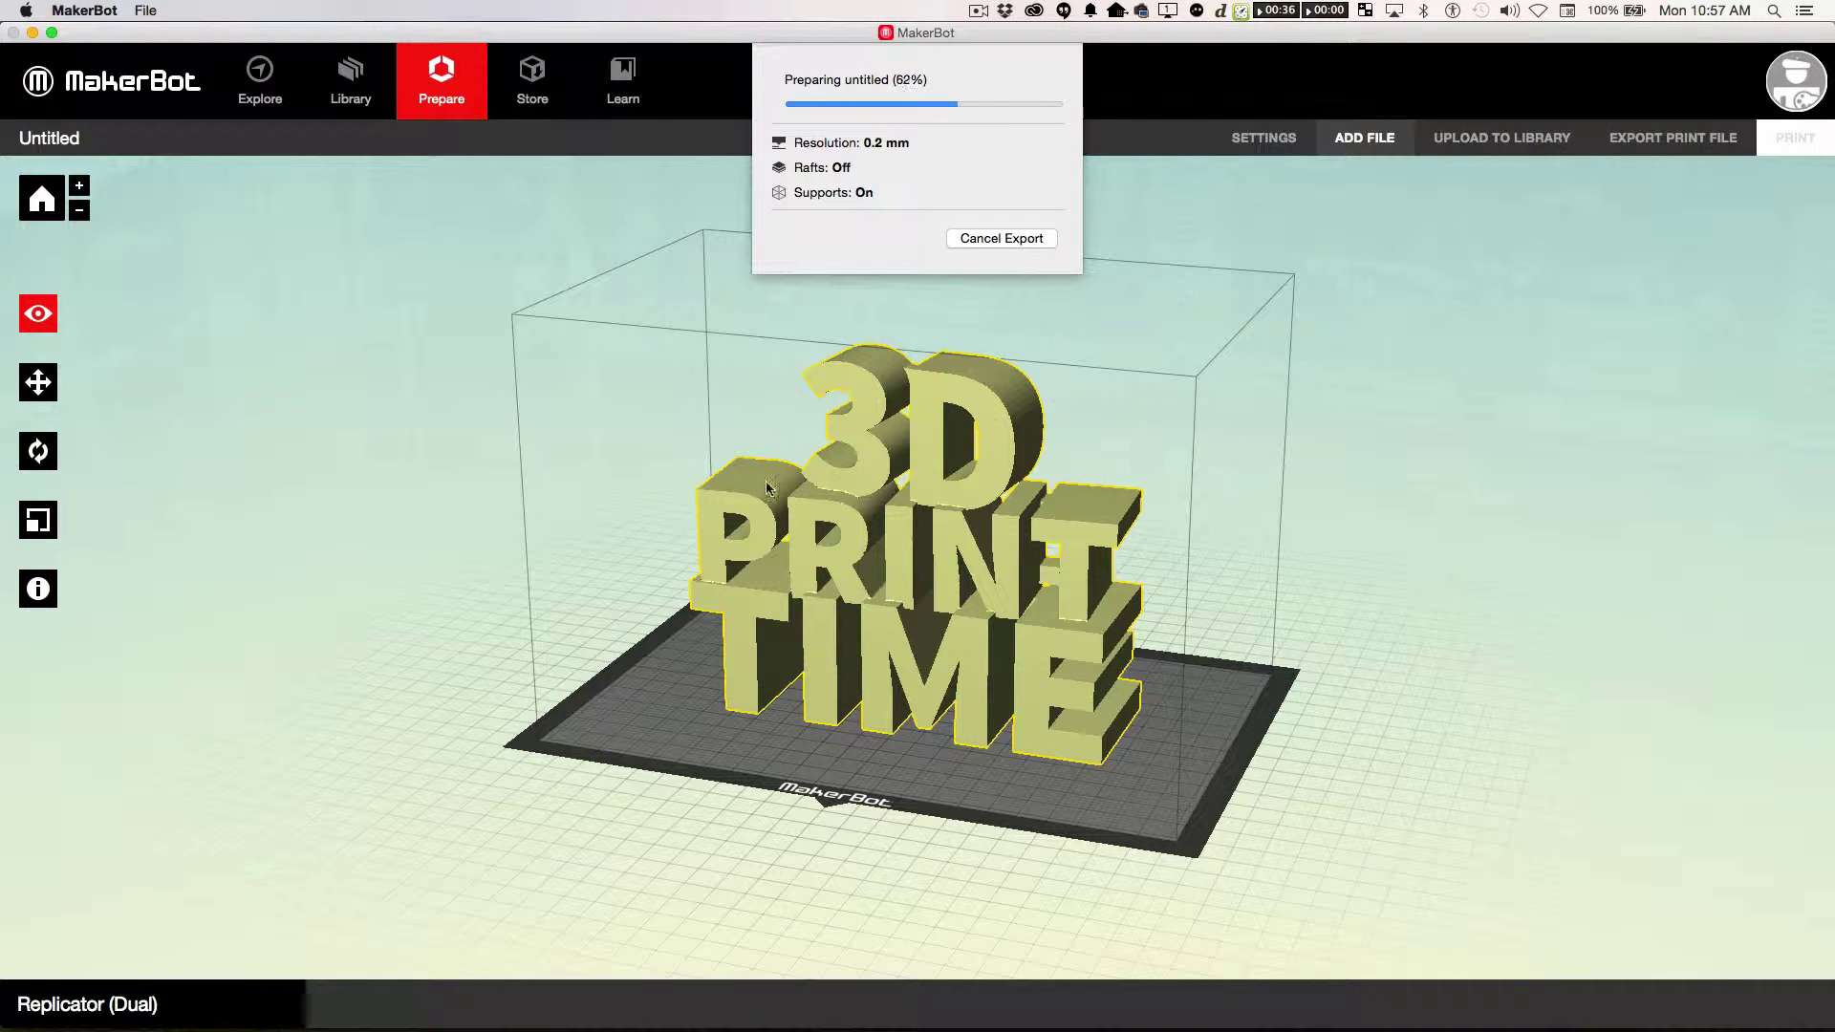
pyautogui.click(1052, 291)
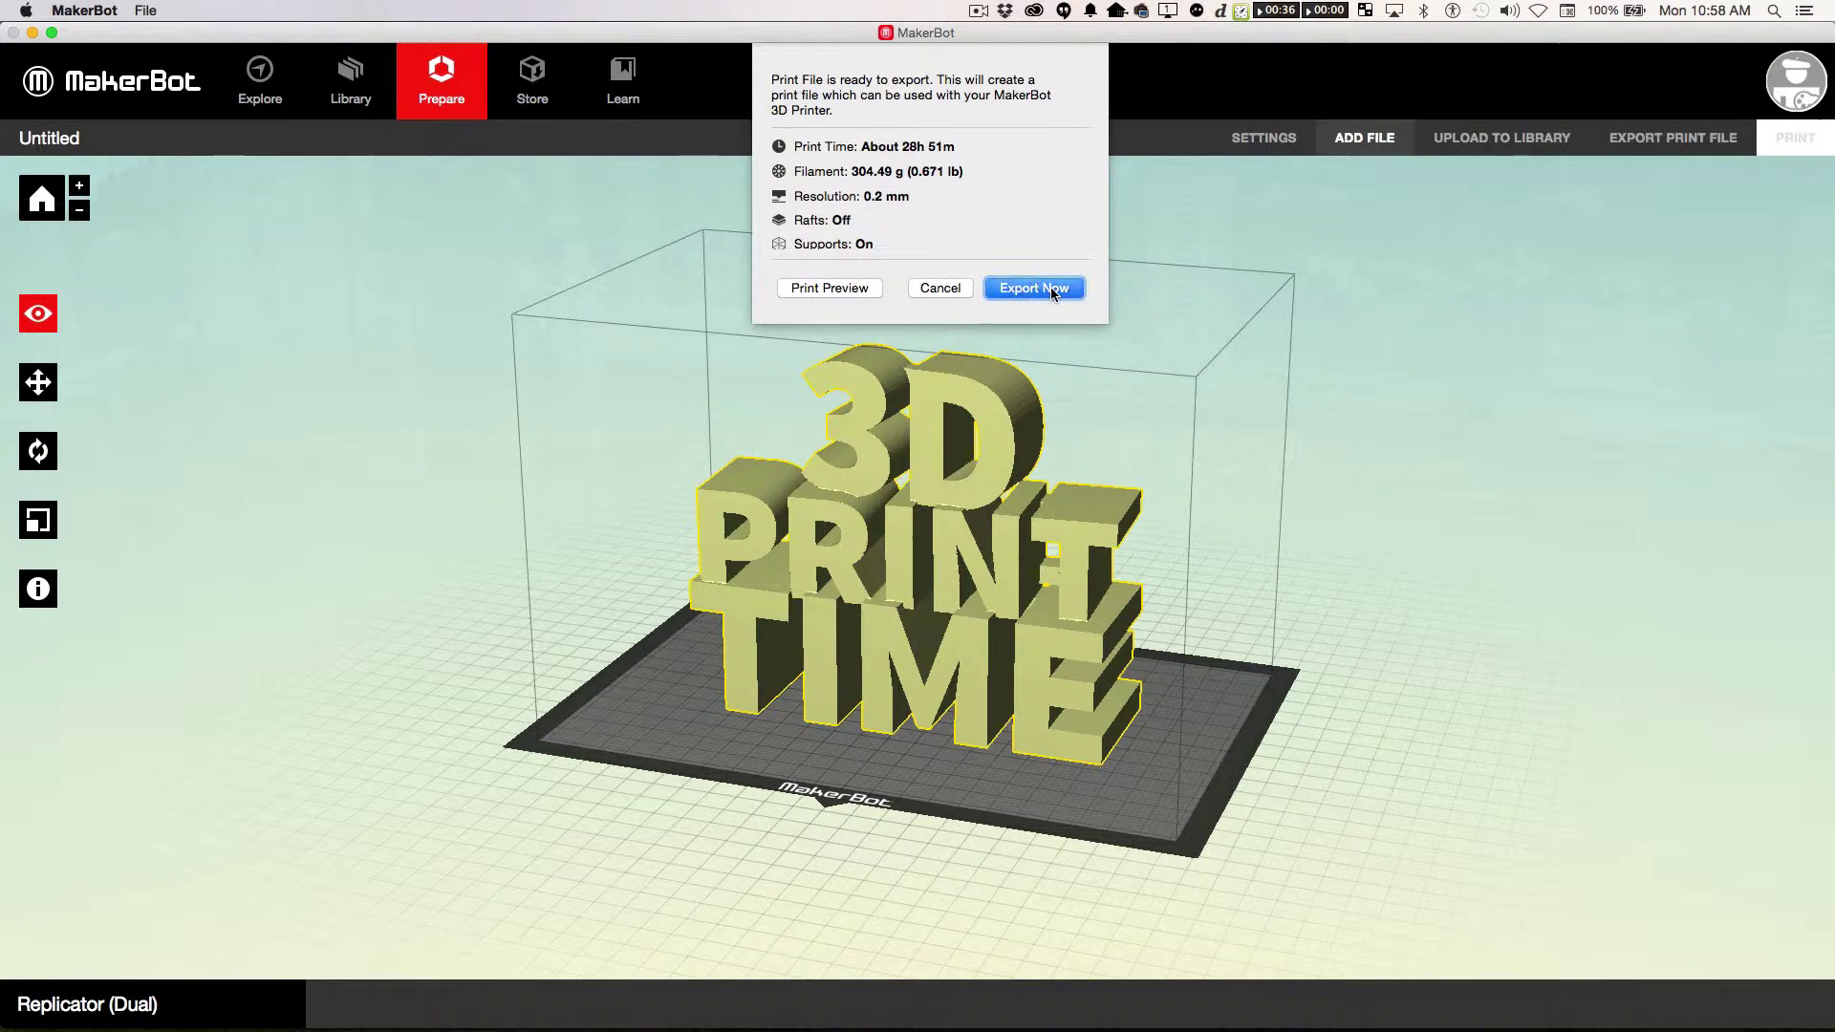
pyautogui.press('Return')
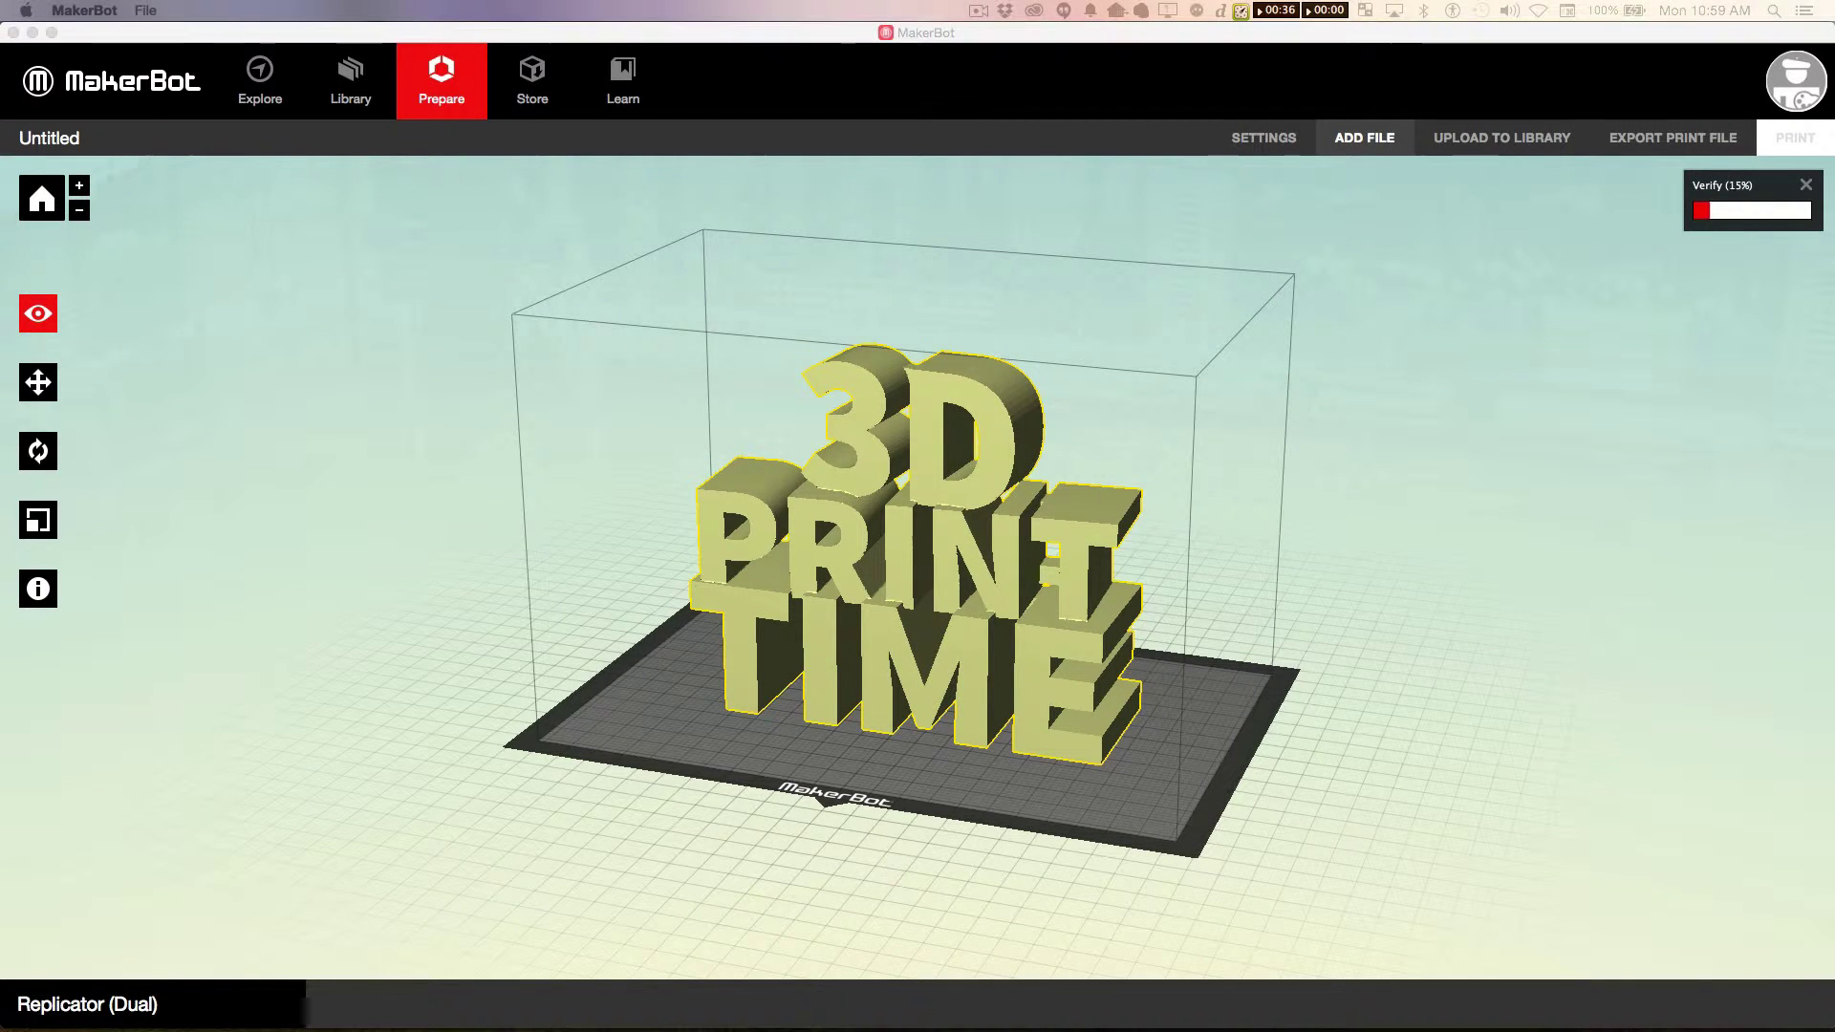